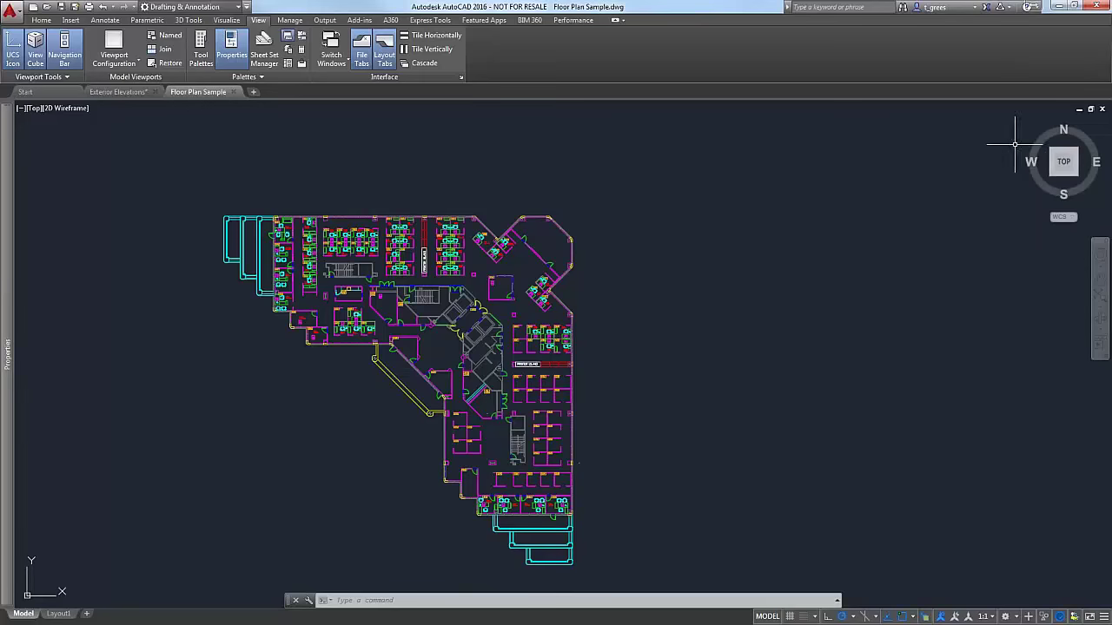
Zoom in on the workstations above the Printer Island, zoom back out to the whole floor plan and pan it.
{"action": "mouse_move", "coordinate": [1065, 168]}
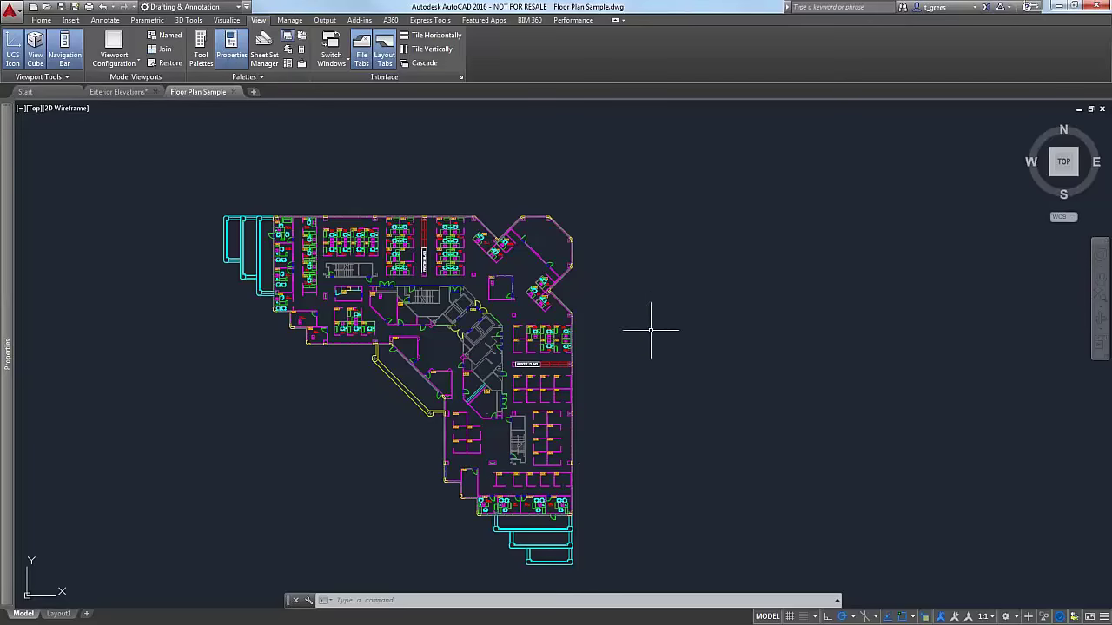
{"action": "scroll", "coordinate": [650, 332], "scroll_direction": "up", "scroll_amount": 3}
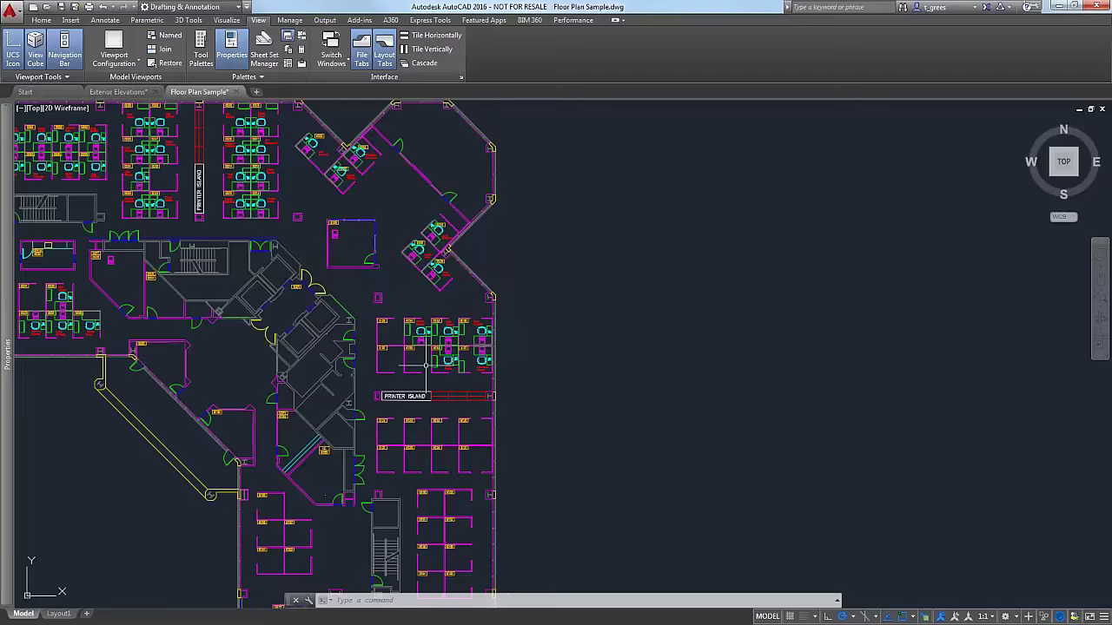
{"action": "scroll", "coordinate": [394, 367], "scroll_direction": "up", "scroll_amount": 3}
{"action": "scroll", "coordinate": [394, 367], "scroll_direction": "up", "scroll_amount": 3}
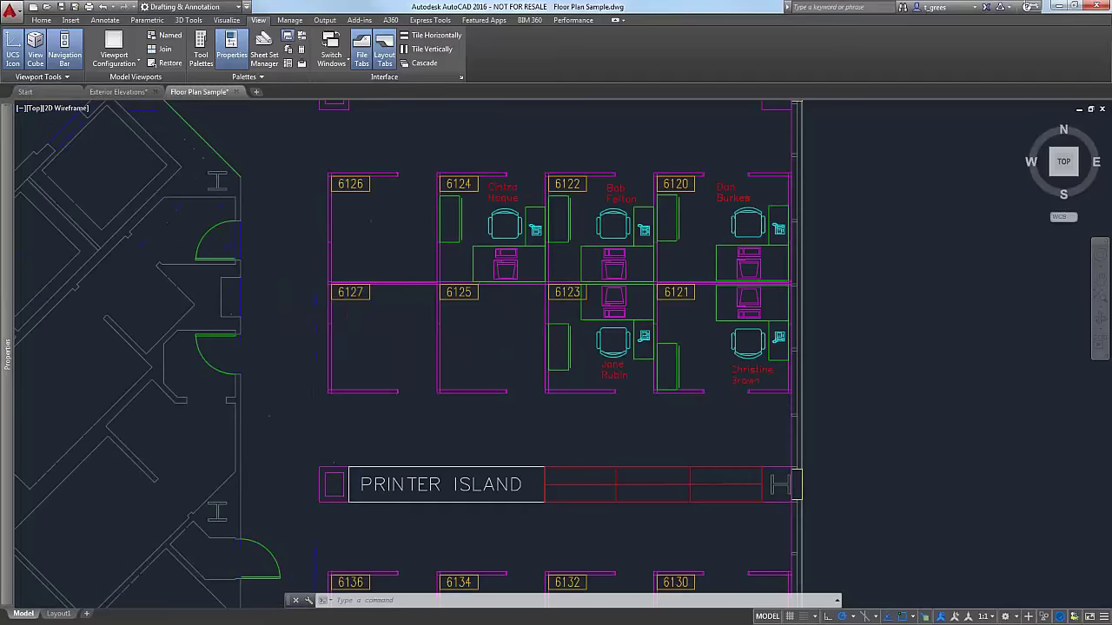
{"action": "scroll", "coordinate": [394, 367], "scroll_direction": "down", "scroll_amount": 6}
{"action": "scroll", "coordinate": [393, 367], "scroll_direction": "down", "scroll_amount": 3}
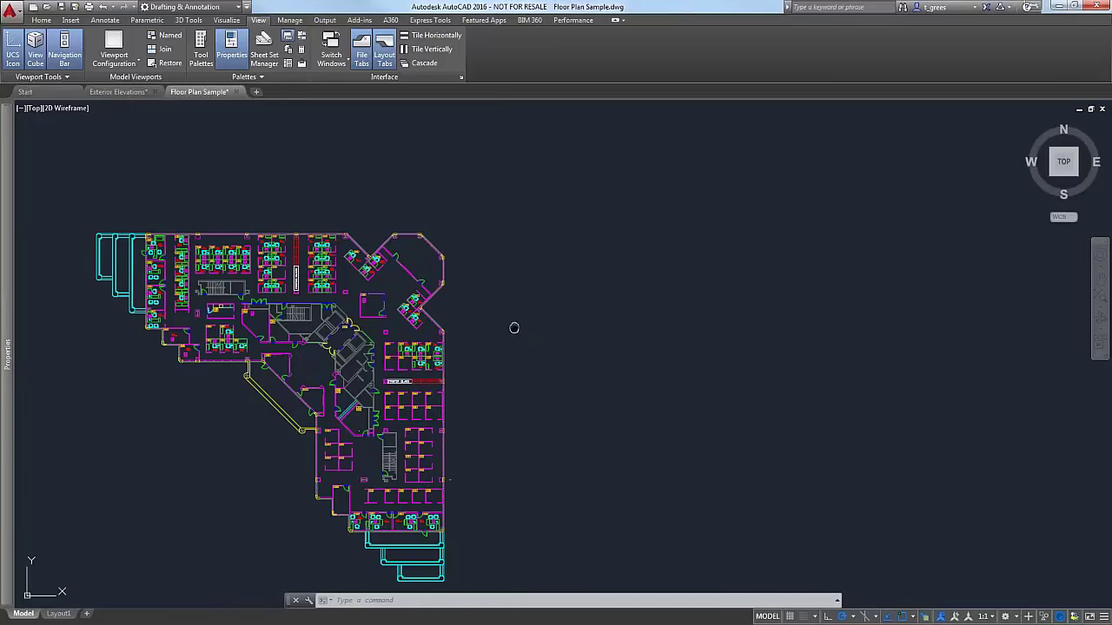
{"action": "middle_click_drag", "start_coordinate": [515, 327], "coordinate": [661, 284]}
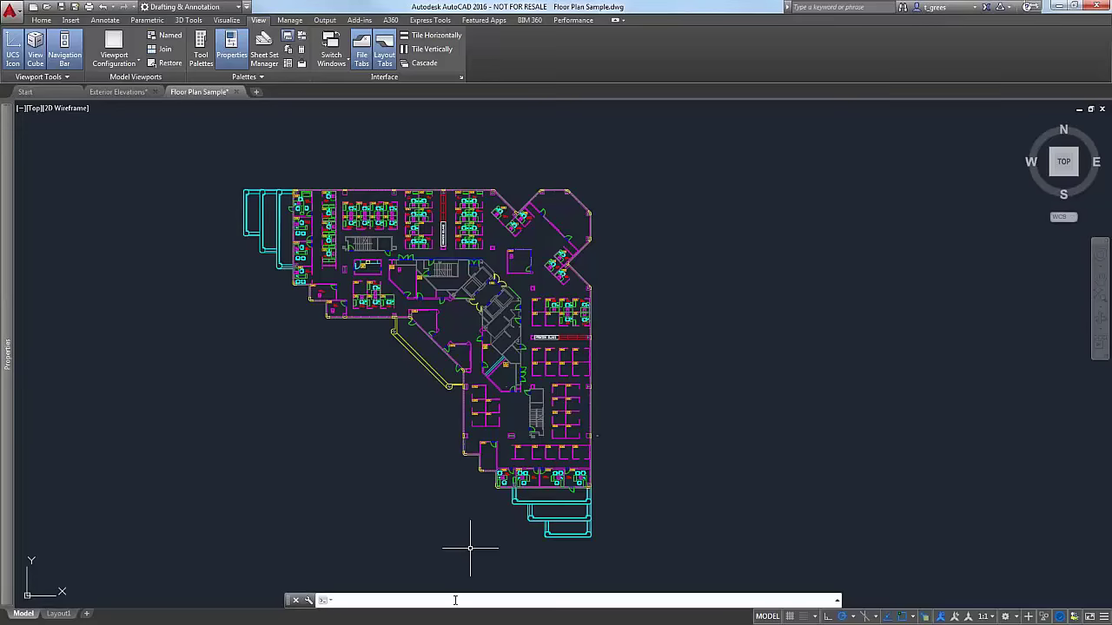
Set the MBUTTONPAN system variable to 0 and test it by bringing up the object snap options over the drawing.
{"action": "type", "text": "mbuttonpan"}
{"action": "key", "text": "Return"}
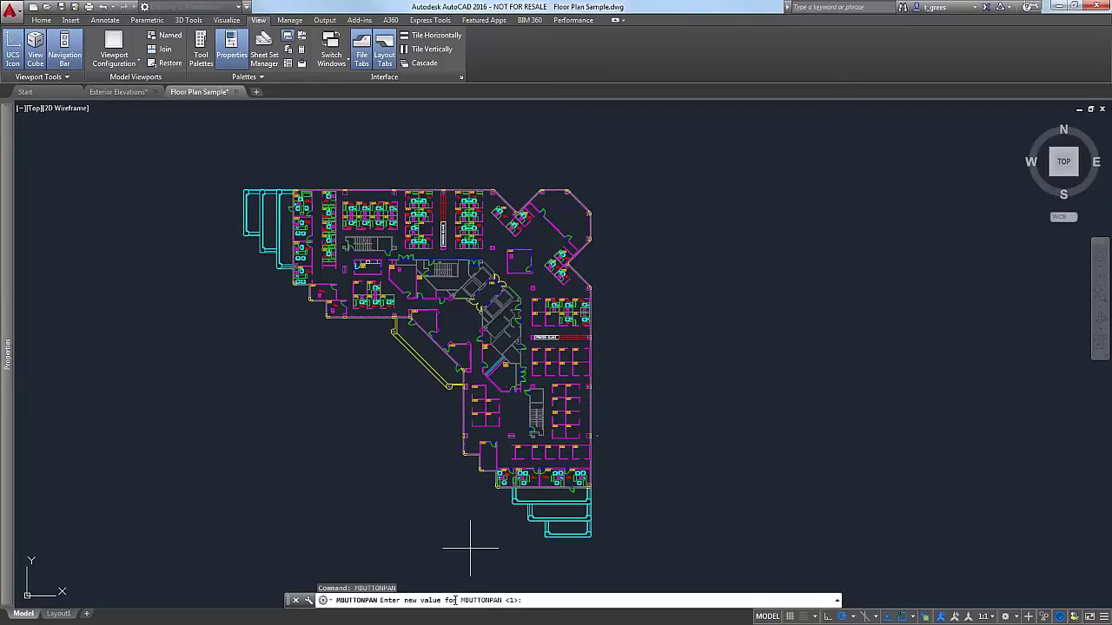
{"action": "type", "text": "0"}
{"action": "key", "text": "Return"}
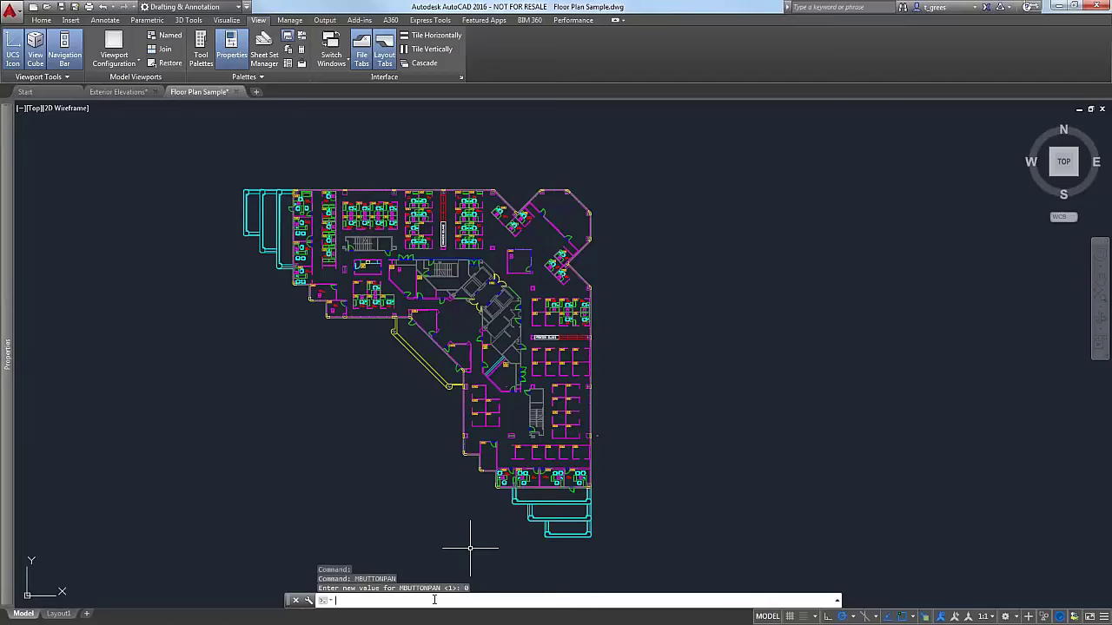
{"action": "middle_click", "coordinate": [349, 388]}
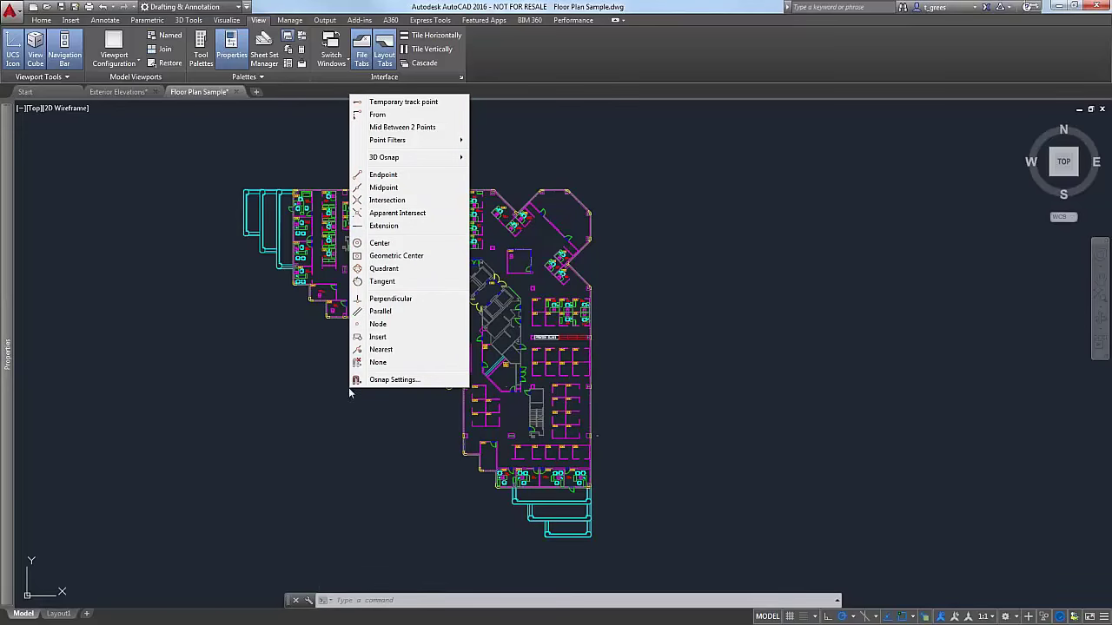
{"action": "key", "text": "Escape"}
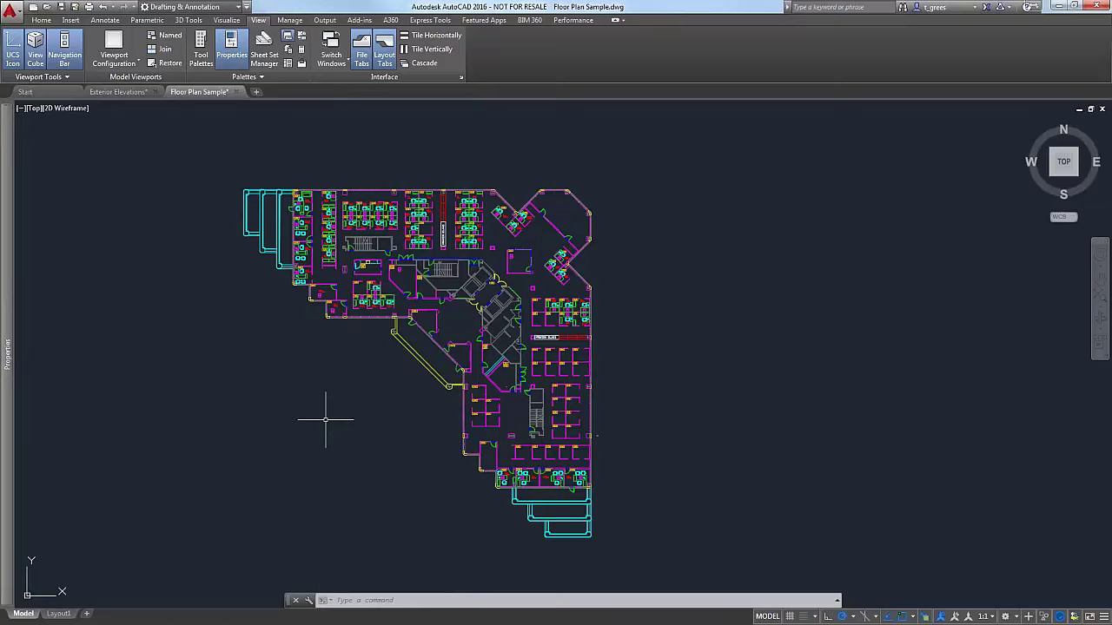
Set the MBUTTONPAN system variable to 1.
{"action": "type", "text": "MBUTTONPAN"}
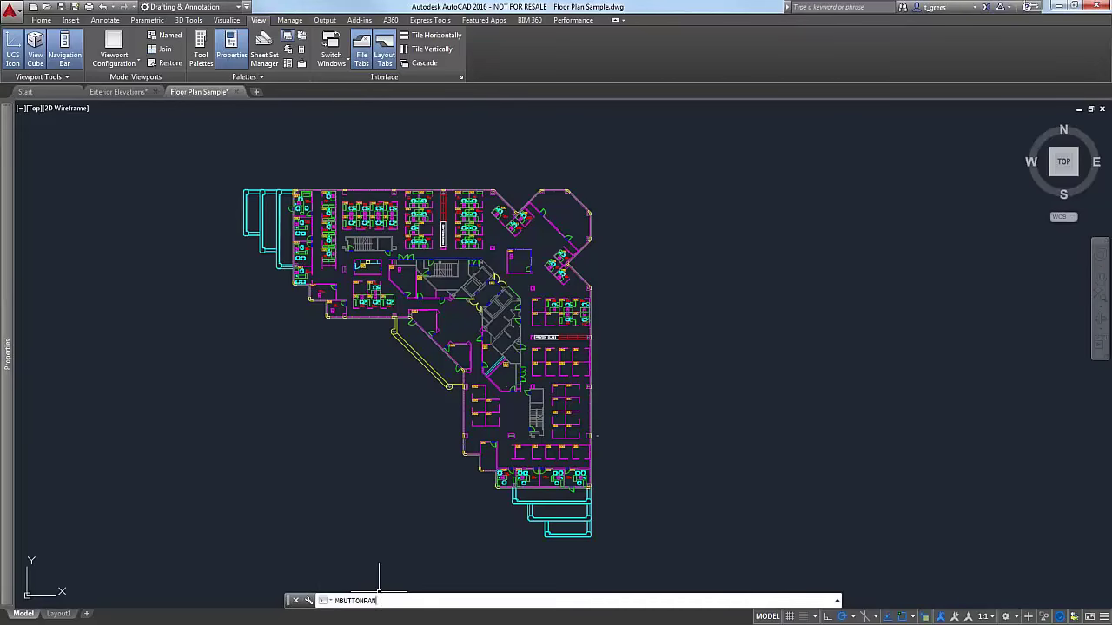
{"action": "key", "text": "Return"}
{"action": "type", "text": "1"}
{"action": "key", "text": "Return"}
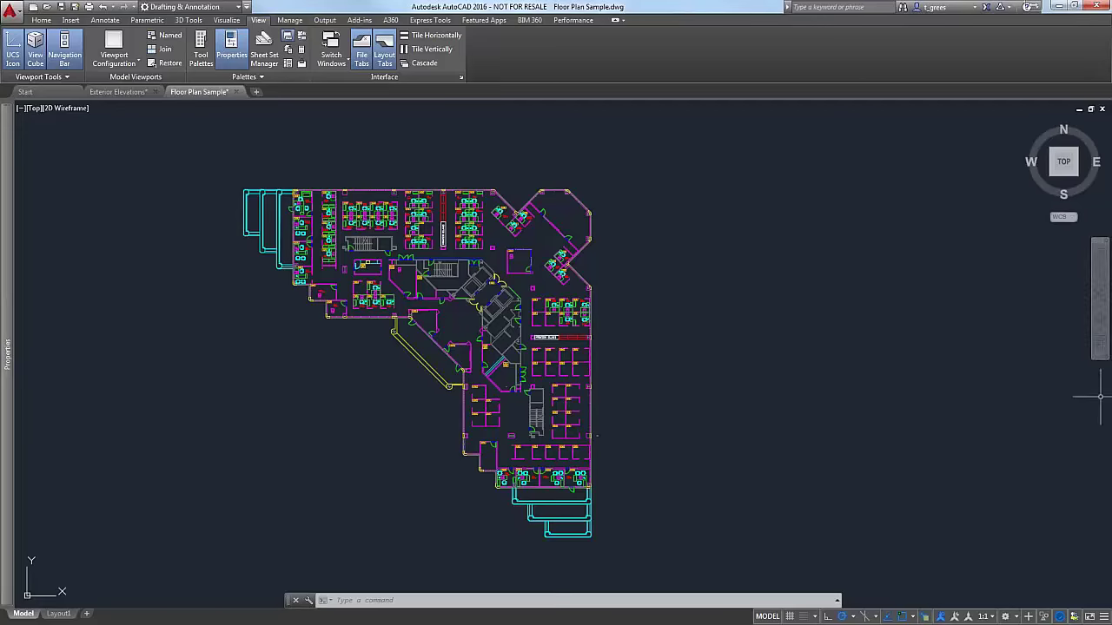
Link the navigation bar's docking position to the ViewCube and unlink it again.
{"action": "left_click", "coordinate": [1106, 357]}
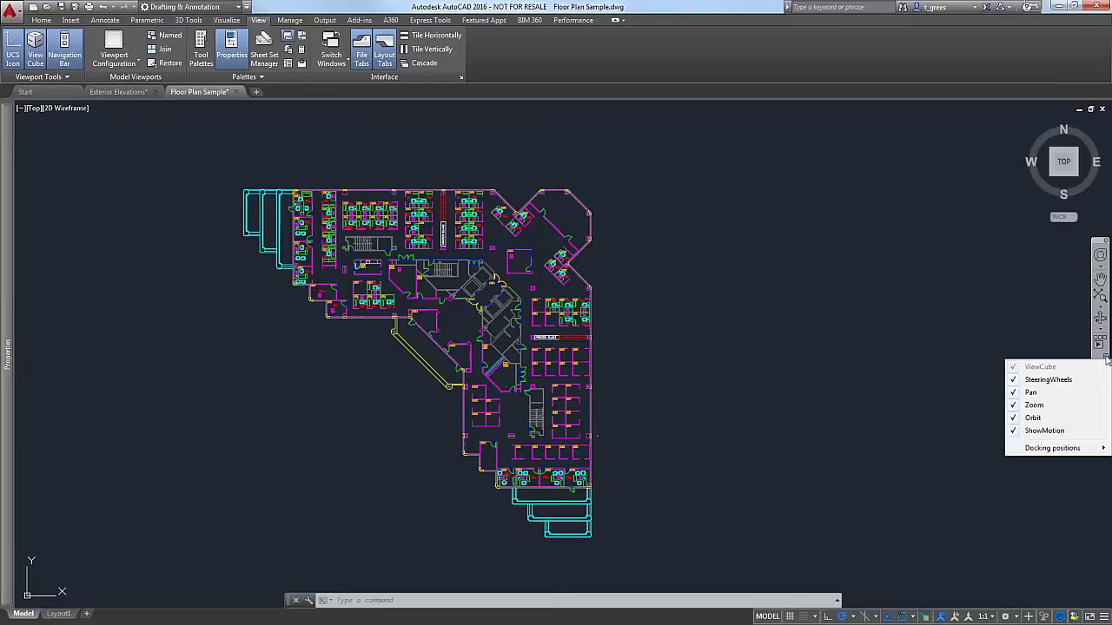
{"action": "mouse_move", "coordinate": [1053, 448]}
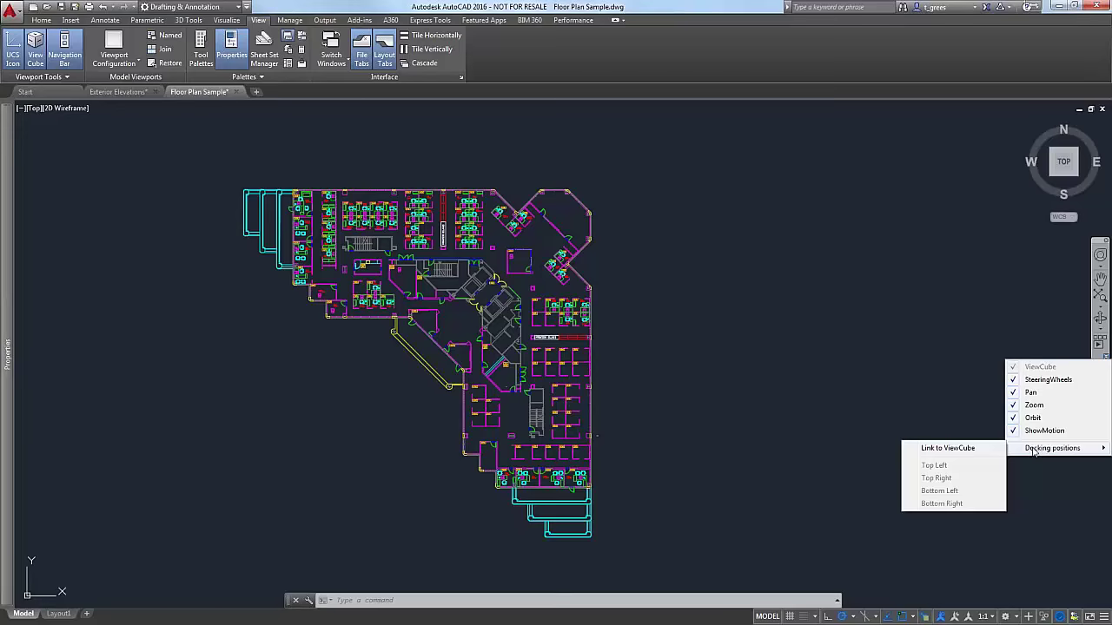
{"action": "left_click", "coordinate": [947, 448]}
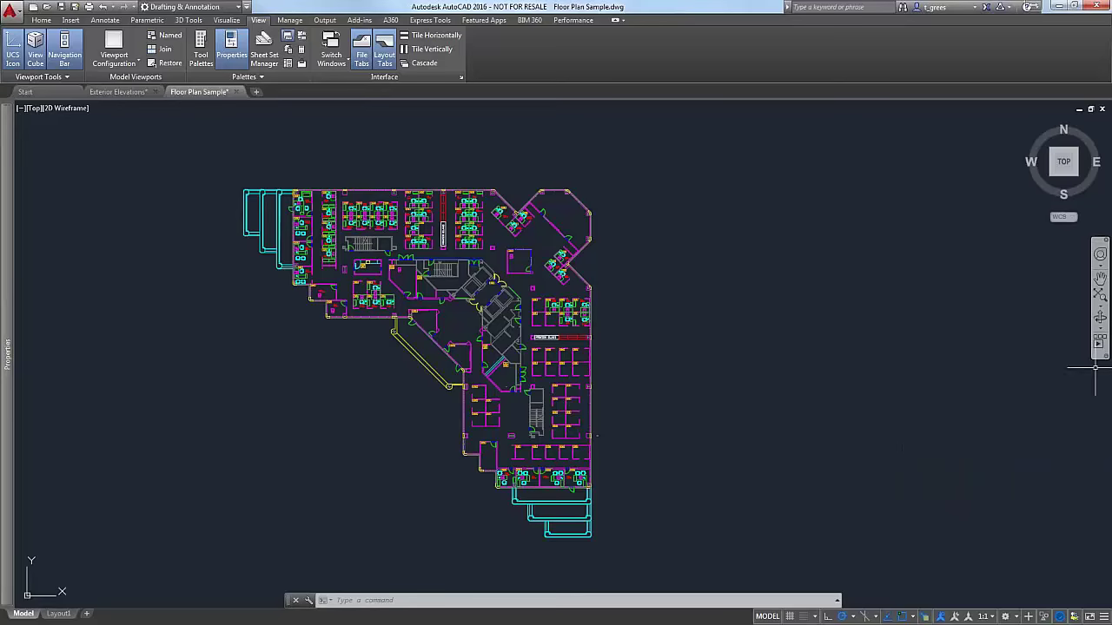
{"action": "left_click", "coordinate": [1106, 359]}
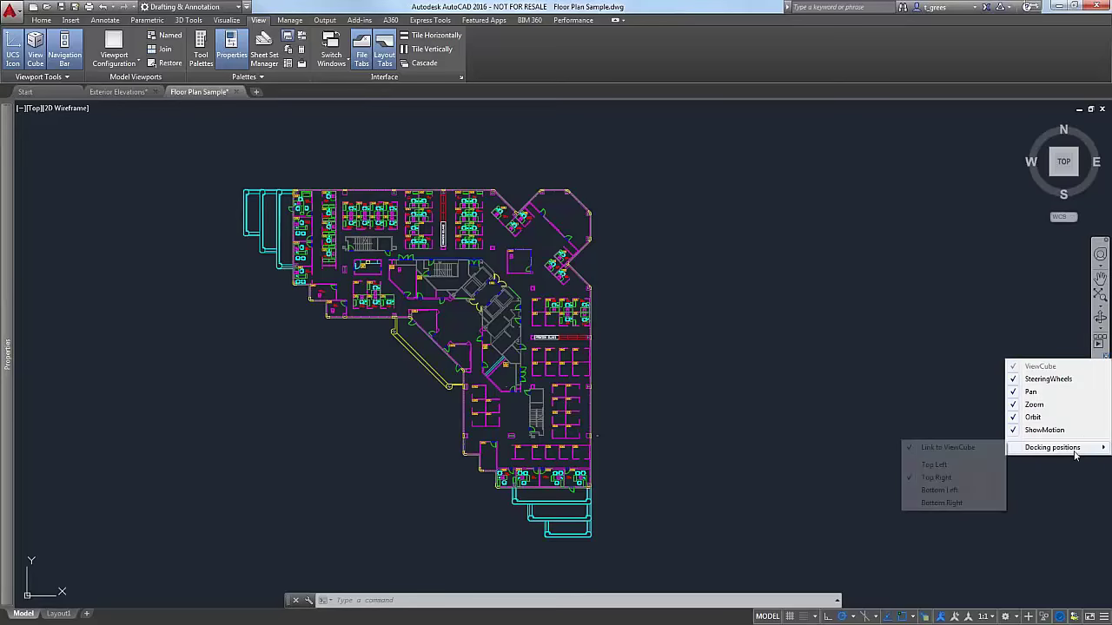
{"action": "left_click", "coordinate": [952, 450]}
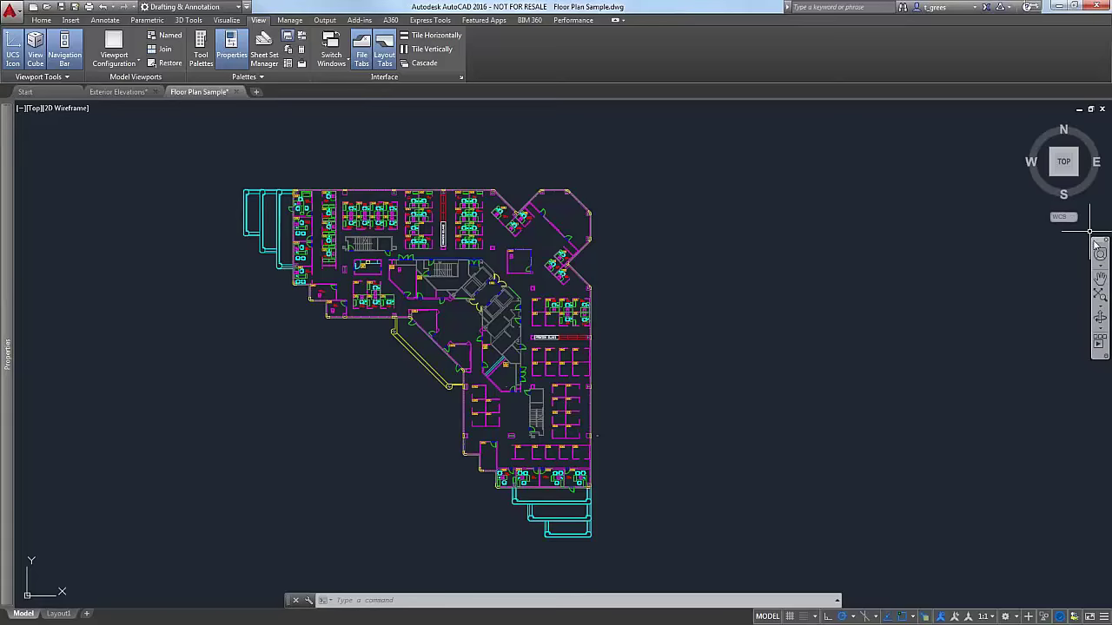
Move the navigation bar to the upper edge of the drawing area and return it to the edge below the ViewCube.
{"action": "mouse_move", "coordinate": [1097, 245]}
{"action": "left_mouse_down"}
{"action": "mouse_move", "coordinate": [973, 203]}
{"action": "mouse_move", "coordinate": [922, 130]}
{"action": "mouse_move", "coordinate": [660, 114]}
{"action": "mouse_move", "coordinate": [478, 203]}
{"action": "mouse_move", "coordinate": [414, 149]}
{"action": "mouse_move", "coordinate": [417, 116]}
{"action": "left_mouse_up"}
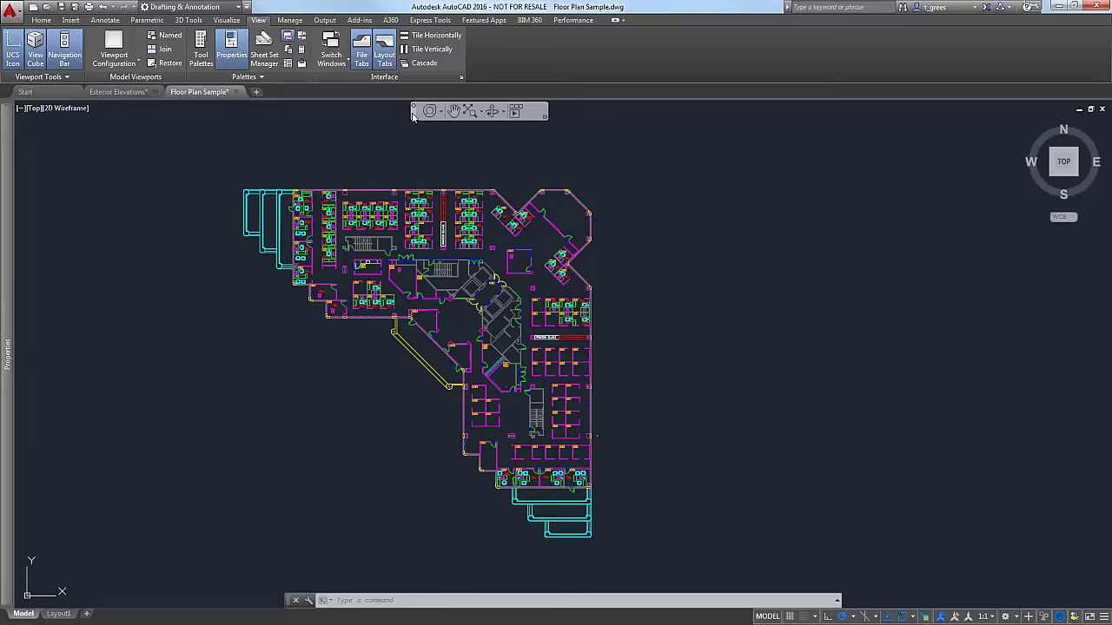
{"action": "mouse_move", "coordinate": [415, 110]}
{"action": "left_mouse_down"}
{"action": "mouse_move", "coordinate": [54, 269]}
{"action": "mouse_move", "coordinate": [26, 228]}
{"action": "mouse_move", "coordinate": [153, 261]}
{"action": "mouse_move", "coordinate": [769, 287]}
{"action": "mouse_move", "coordinate": [918, 284]}
{"action": "mouse_move", "coordinate": [1077, 253]}
{"action": "mouse_move", "coordinate": [1058, 255]}
{"action": "left_mouse_up"}
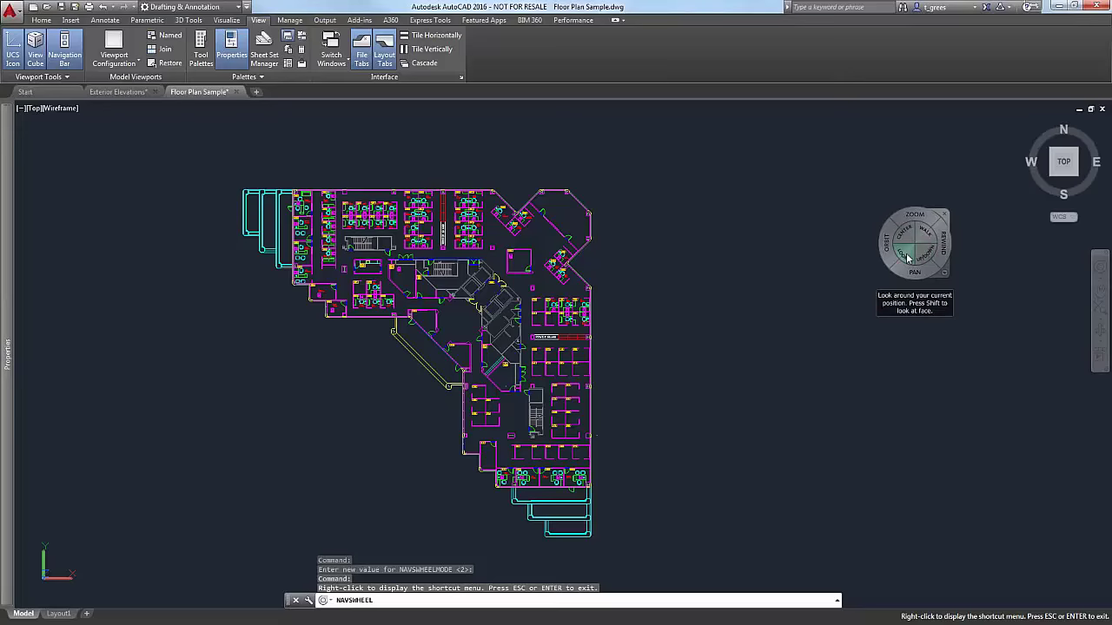
Close the SteeringWheel and shift the floor plan sideways with the Pan tool.
{"action": "left_click", "coordinate": [944, 213]}
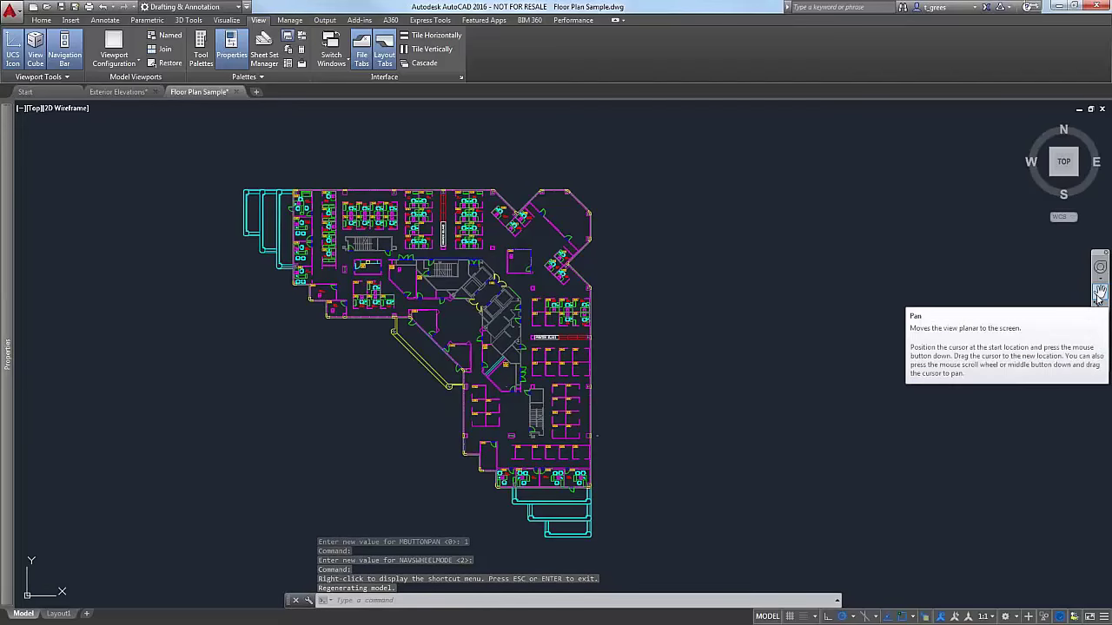
{"action": "left_click", "coordinate": [1099, 293]}
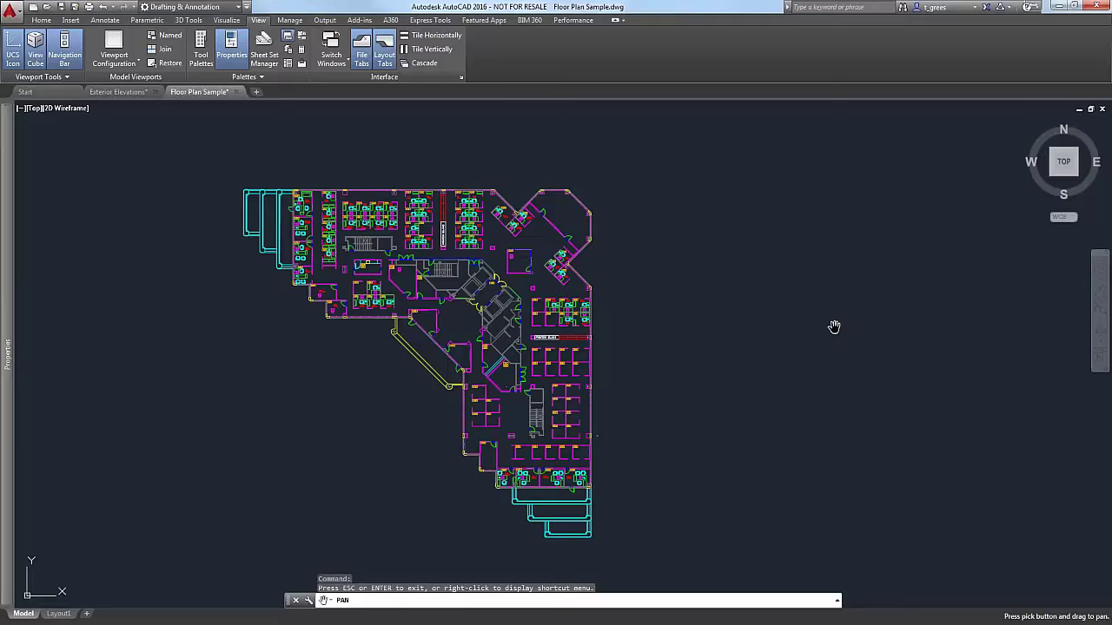
{"action": "mouse_move", "coordinate": [834, 325]}
{"action": "left_mouse_down"}
{"action": "mouse_move", "coordinate": [917, 345]}
{"action": "mouse_move", "coordinate": [943, 328]}
{"action": "mouse_move", "coordinate": [889, 304]}
{"action": "mouse_move", "coordinate": [849, 318]}
{"action": "mouse_move", "coordinate": [955, 338]}
{"action": "mouse_move", "coordinate": [918, 313]}
{"action": "mouse_move", "coordinate": [847, 311]}
{"action": "mouse_move", "coordinate": [948, 338]}
{"action": "left_mouse_up"}
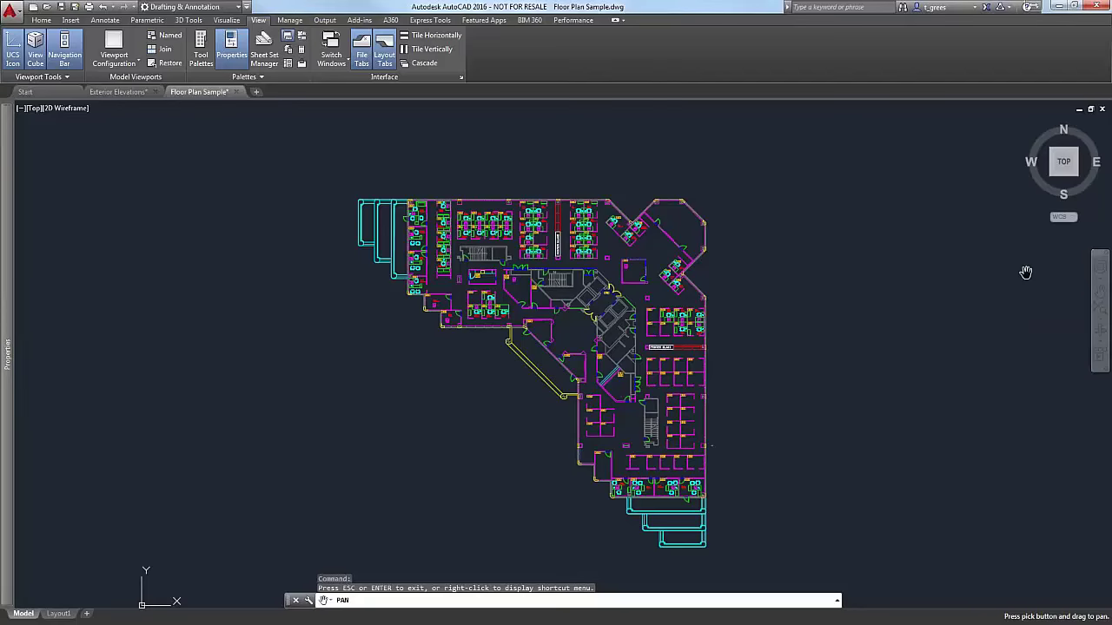
Orbit the floor plan slightly out of the top view into a tilted custom view and exit the orbit command.
{"action": "left_click", "coordinate": [1099, 330]}
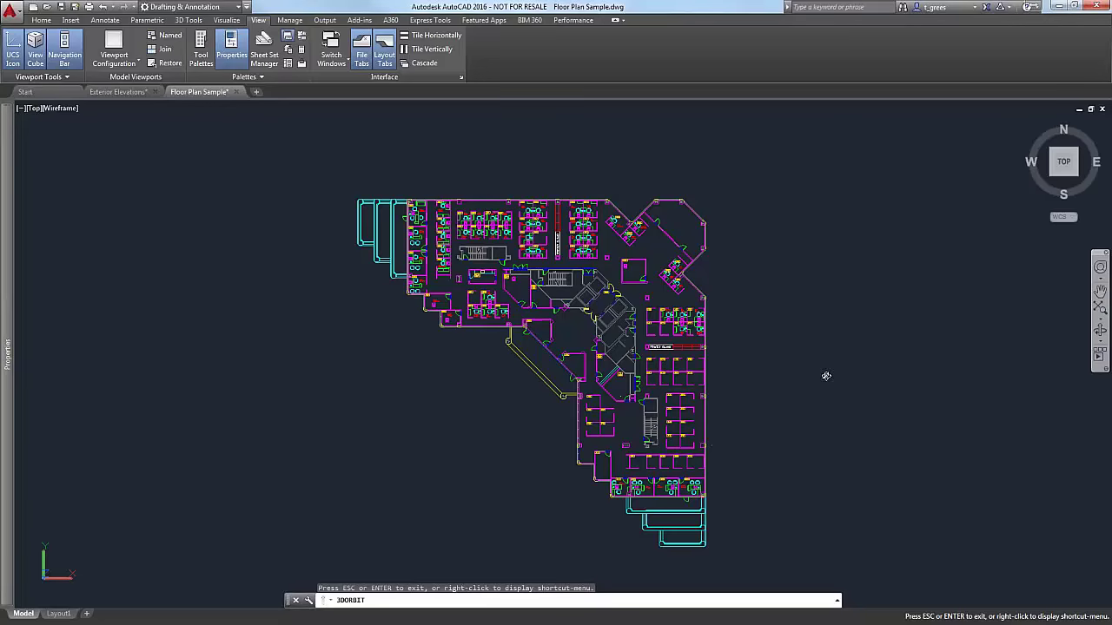
{"action": "mouse_move", "coordinate": [818, 368]}
{"action": "left_mouse_down"}
{"action": "mouse_move", "coordinate": [780, 315]}
{"action": "mouse_move", "coordinate": [767, 245]}
{"action": "mouse_move", "coordinate": [588, 188]}
{"action": "mouse_move", "coordinate": [596, 168]}
{"action": "mouse_move", "coordinate": [682, 194]}
{"action": "mouse_move", "coordinate": [698, 220]}
{"action": "mouse_move", "coordinate": [752, 260]}
{"action": "mouse_move", "coordinate": [874, 320]}
{"action": "mouse_move", "coordinate": [811, 345]}
{"action": "mouse_move", "coordinate": [808, 365]}
{"action": "left_mouse_up"}
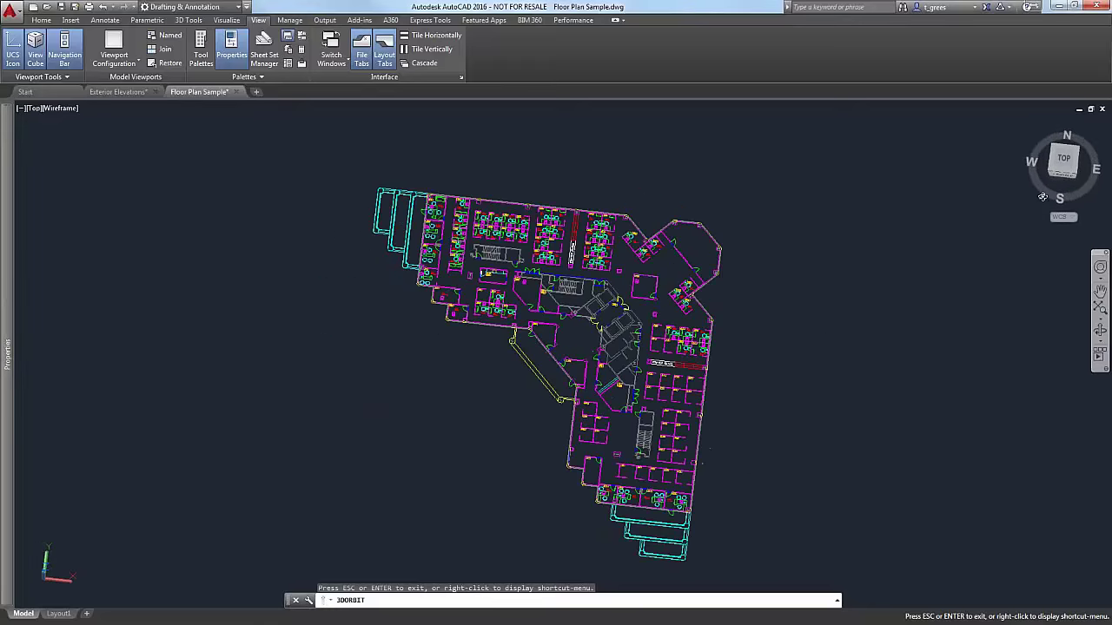
{"action": "left_click", "coordinate": [1077, 176]}
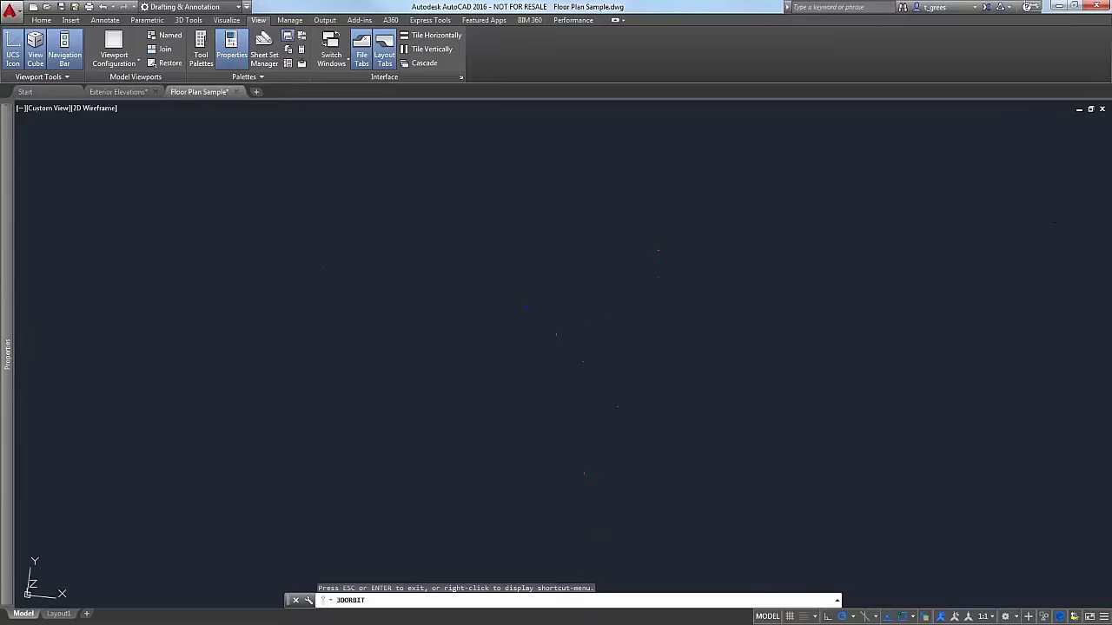
{"action": "key", "text": "Escape"}
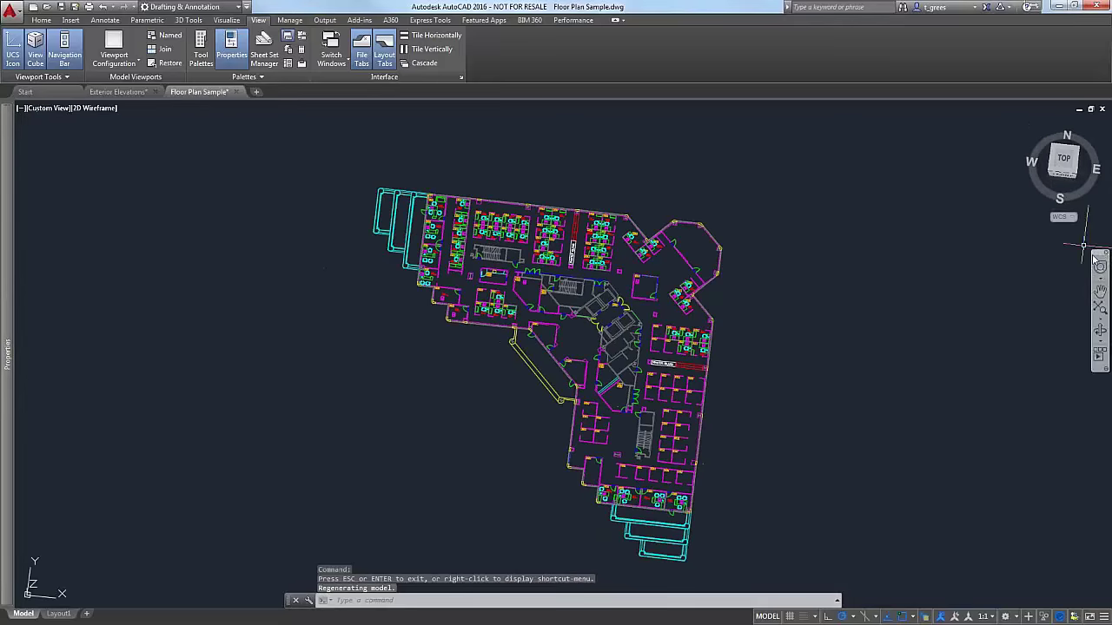
View the plan from the top-front edge and the SE Isometric corner with the ViewCube, and return to the Top view.
{"action": "left_click", "coordinate": [1070, 174]}
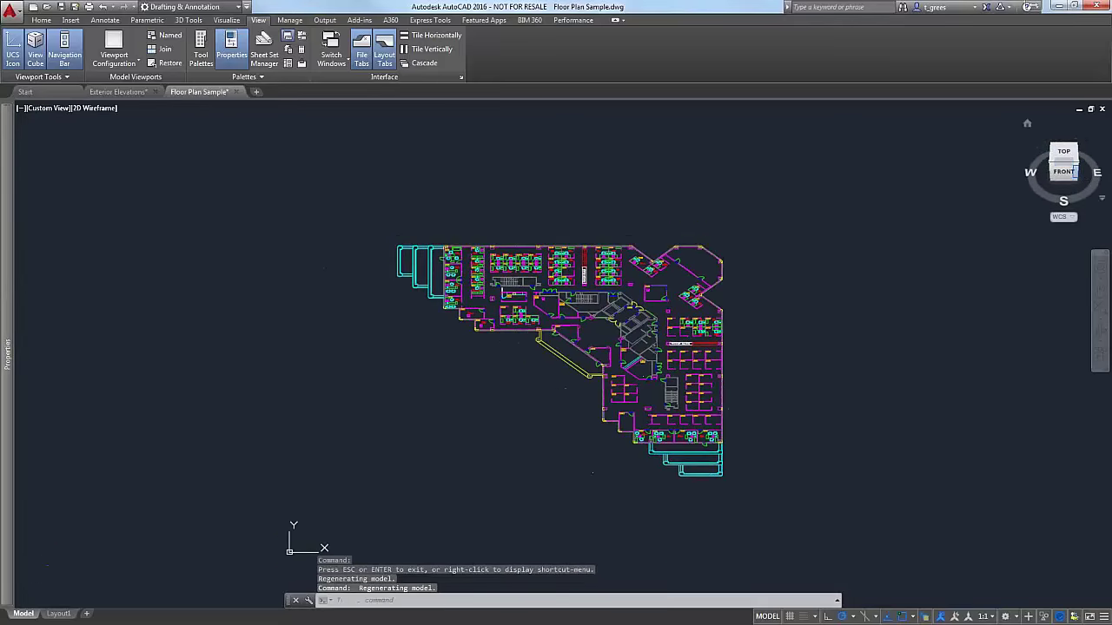
{"action": "left_click", "coordinate": [1076, 162]}
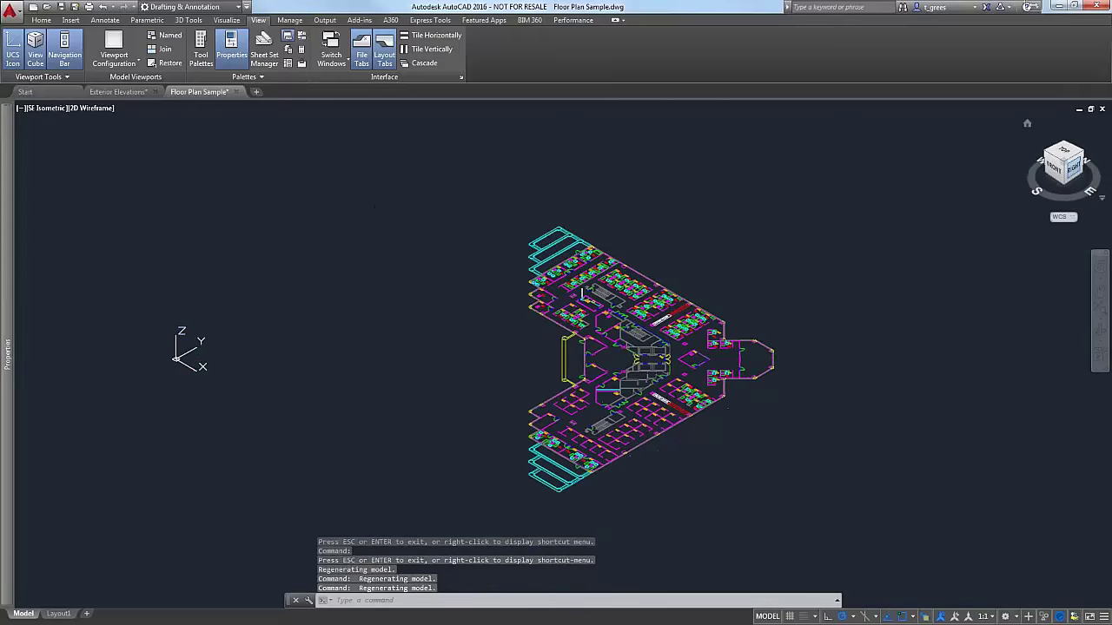
{"action": "left_click", "coordinate": [1063, 155]}
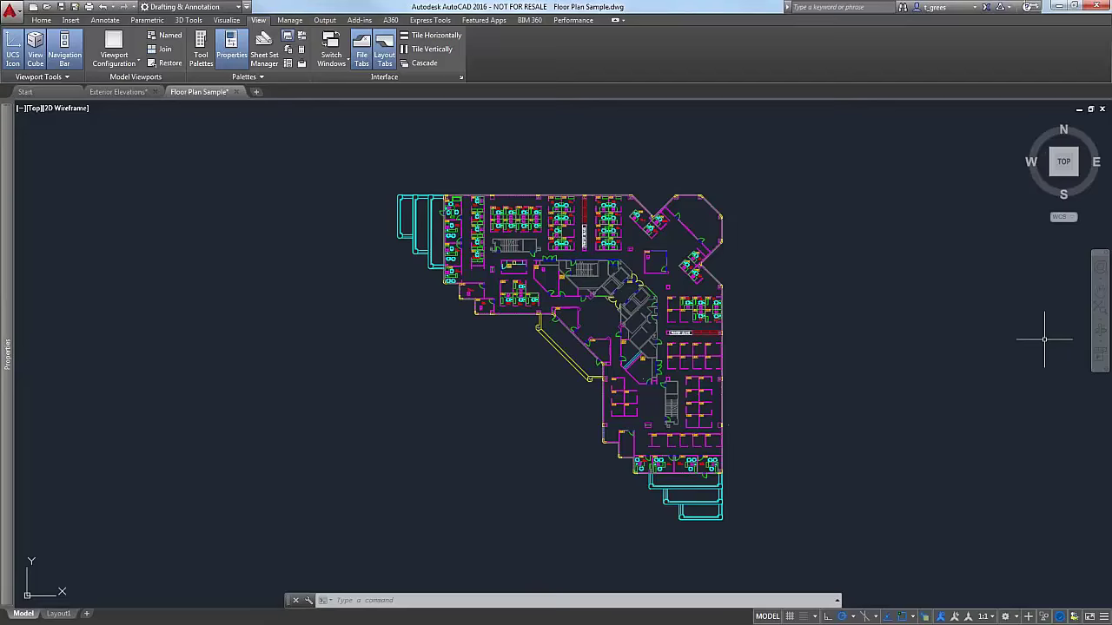
{"action": "left_click", "coordinate": [1105, 370]}
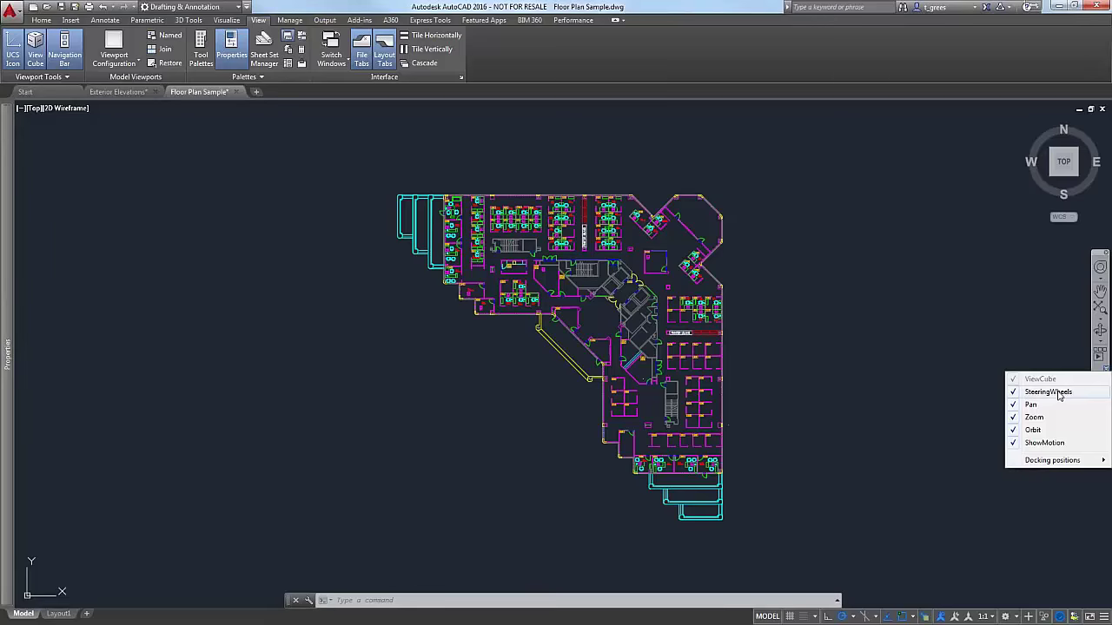
{"action": "mouse_move", "coordinate": [1054, 461]}
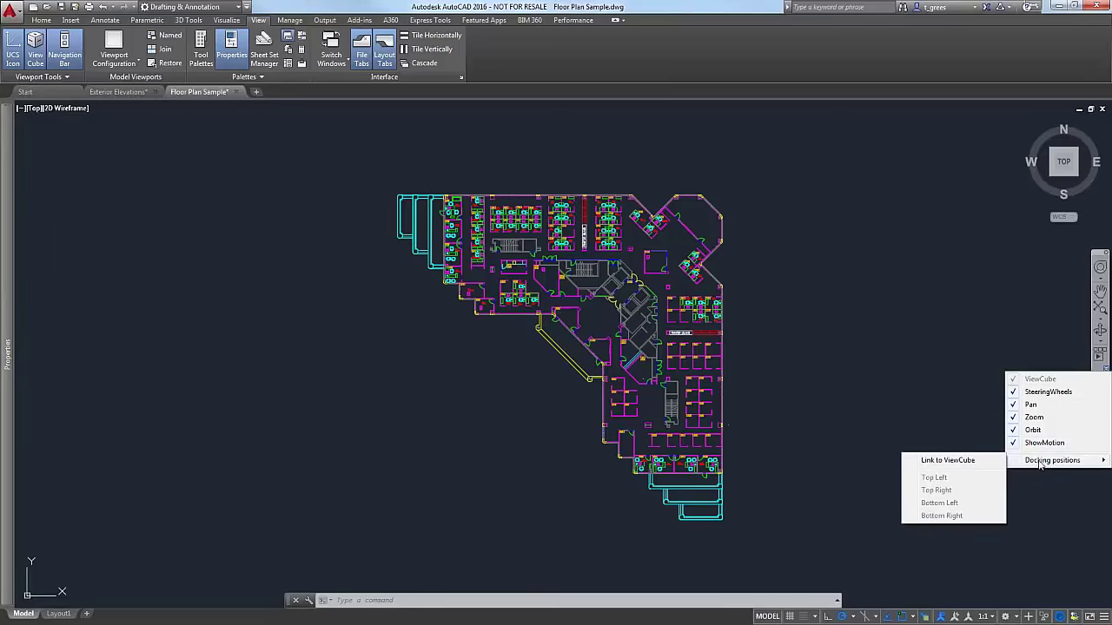
{"action": "left_click", "coordinate": [1107, 371]}
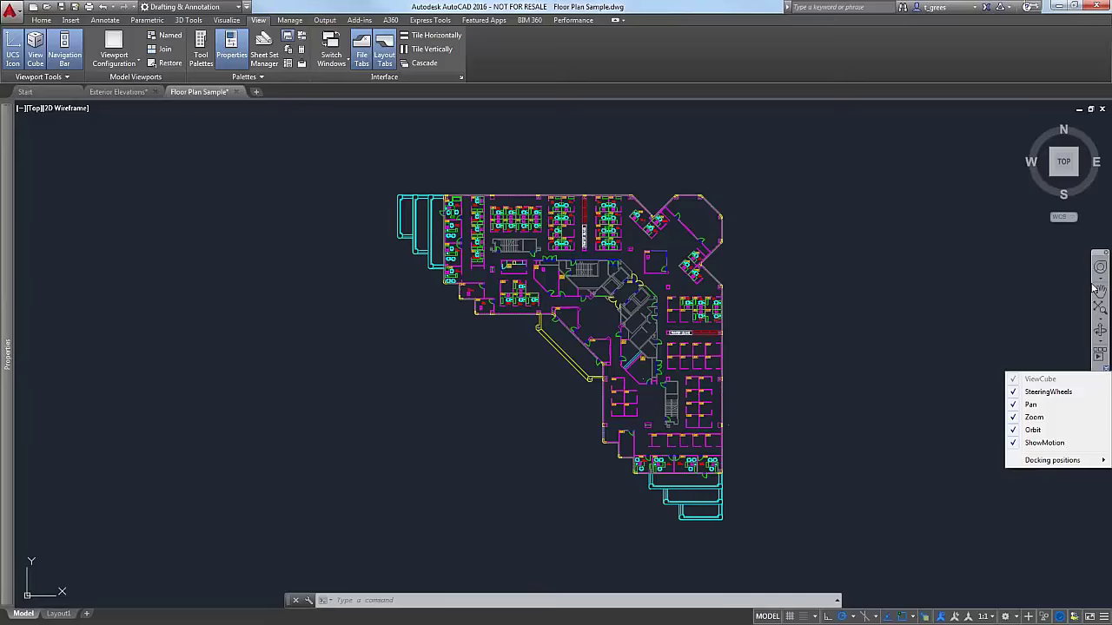
{"action": "left_click", "coordinate": [1005, 210]}
{"action": "left_click", "coordinate": [969, 195]}
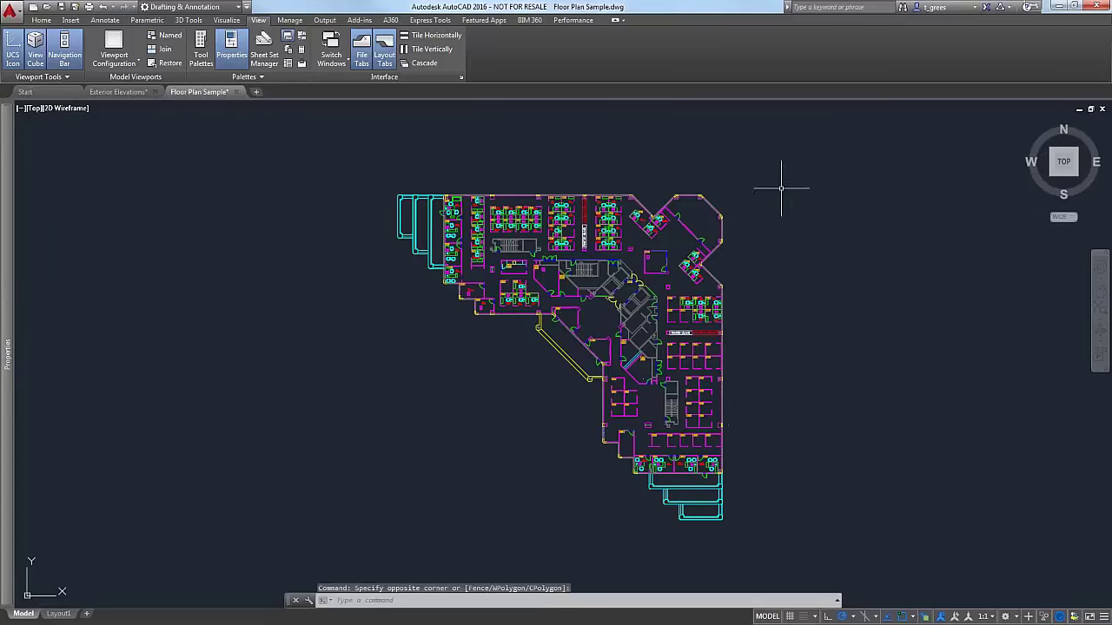
Show the Navigate panel on the ribbon's View tab.
{"action": "right_click", "coordinate": [486, 47]}
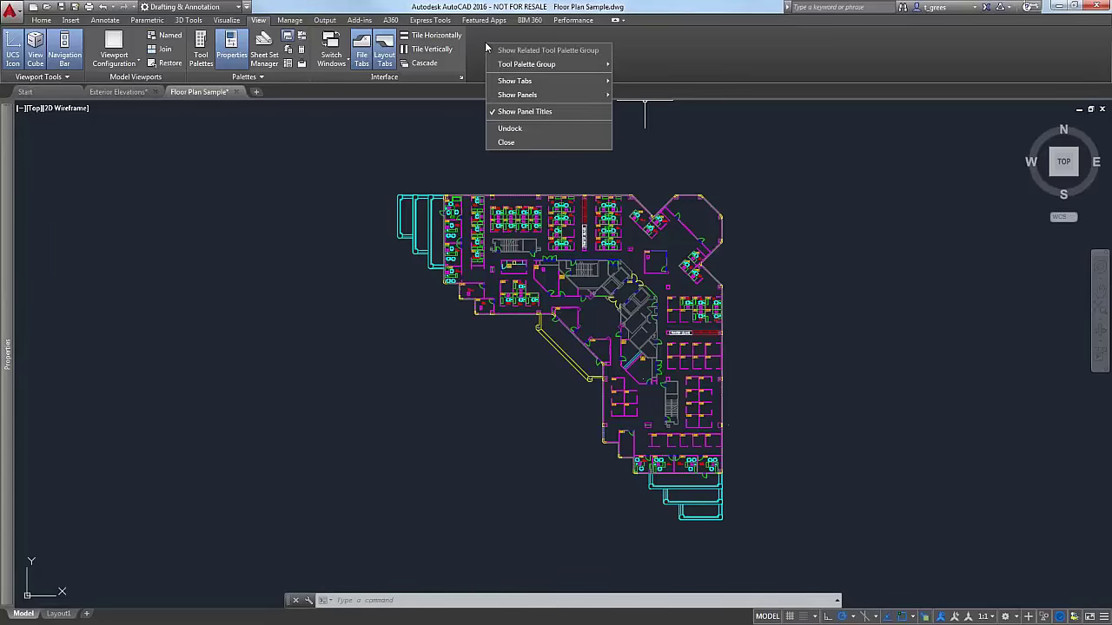
{"action": "mouse_move", "coordinate": [519, 97]}
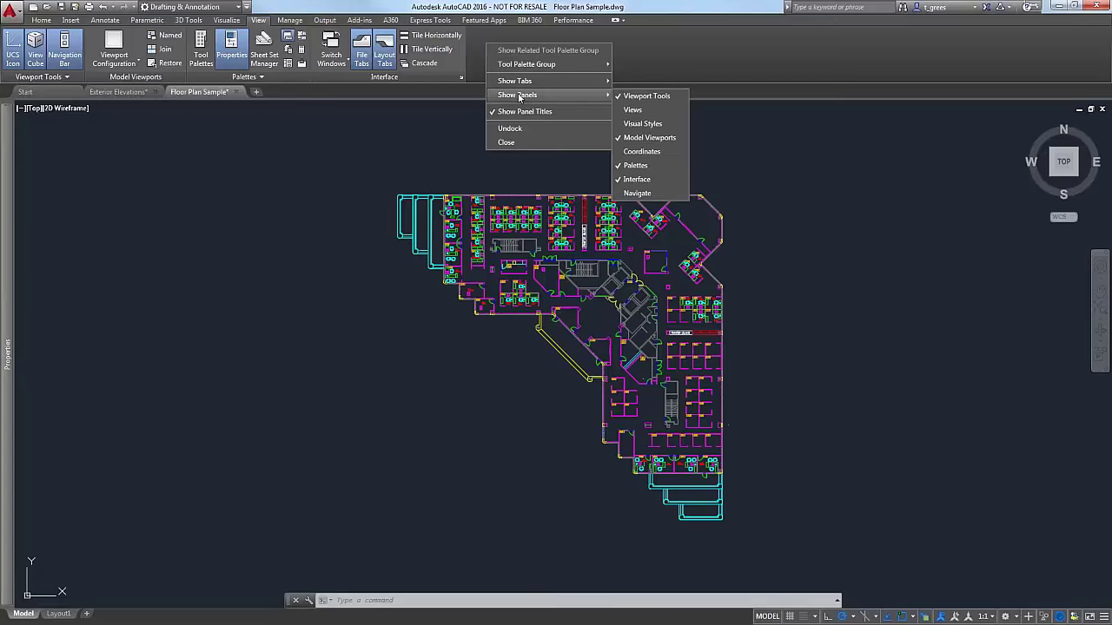
{"action": "left_click", "coordinate": [647, 196]}
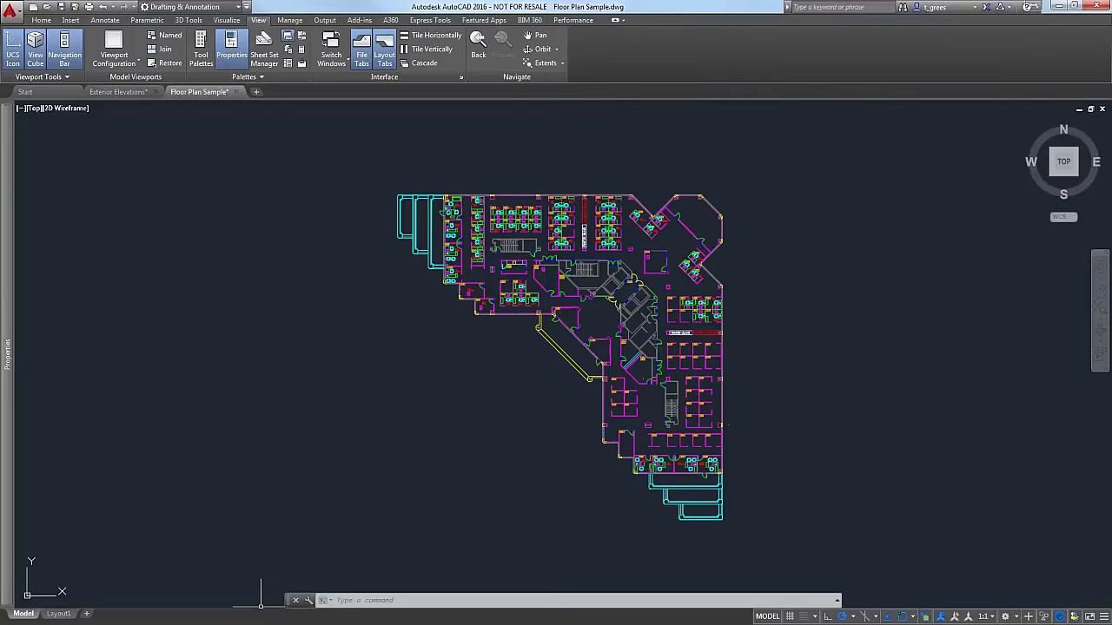
Shift the floor plan slightly up and to the left with the PAN command, and exit the command.
{"action": "left_click", "coordinate": [391, 600]}
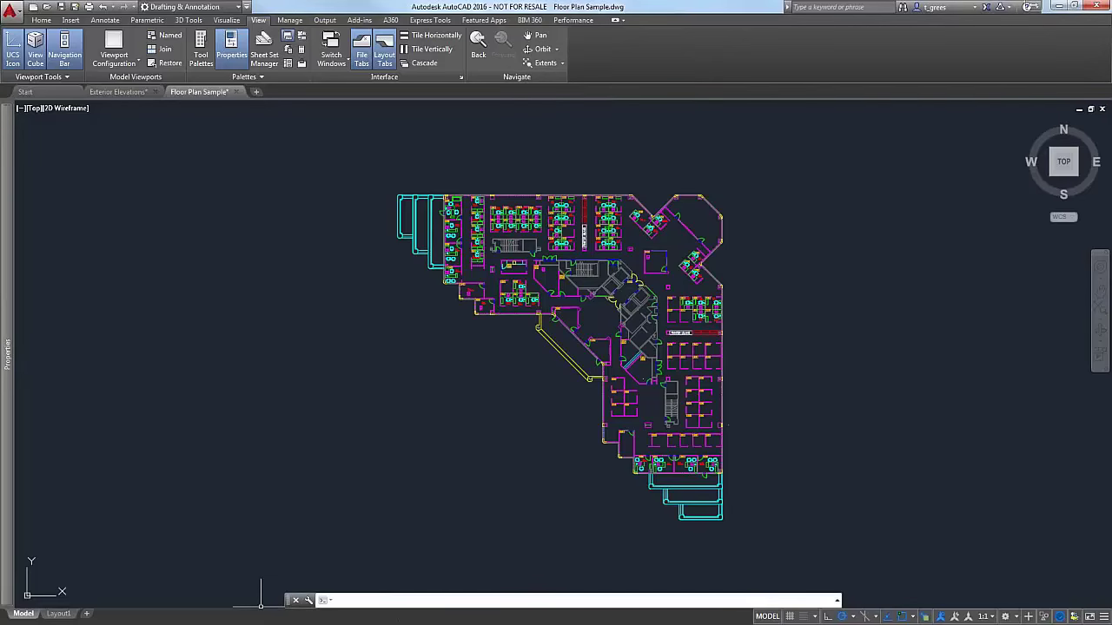
{"action": "type", "text": "pan"}
{"action": "key", "text": "Return"}
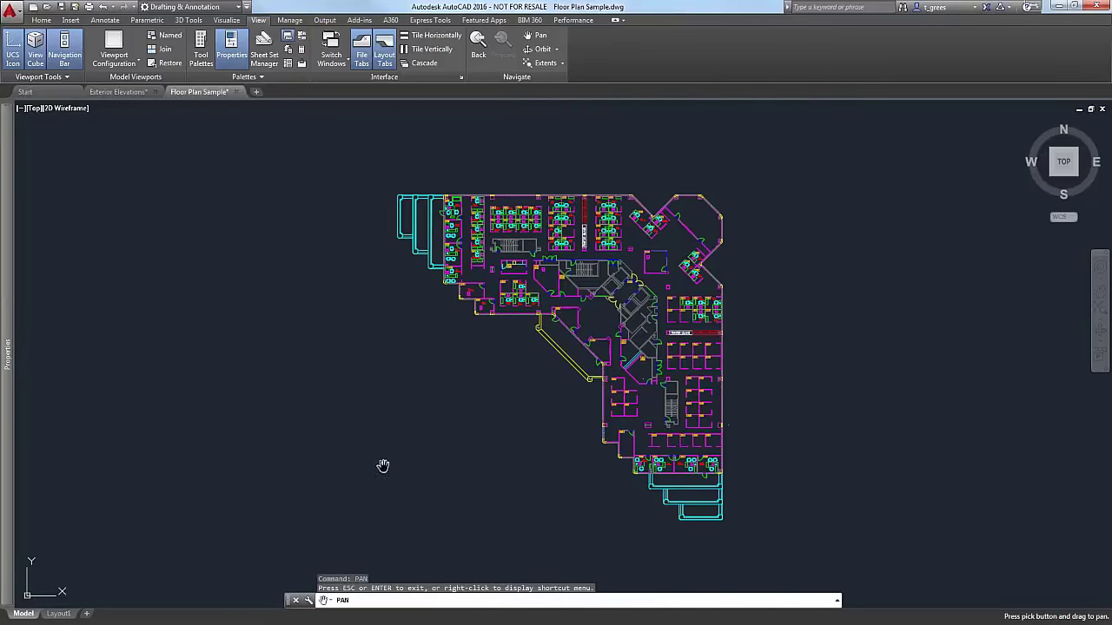
{"action": "mouse_move", "coordinate": [439, 361]}
{"action": "left_mouse_down"}
{"action": "mouse_move", "coordinate": [380, 364]}
{"action": "mouse_move", "coordinate": [426, 347]}
{"action": "left_mouse_up"}
{"action": "key", "text": "Escape"}
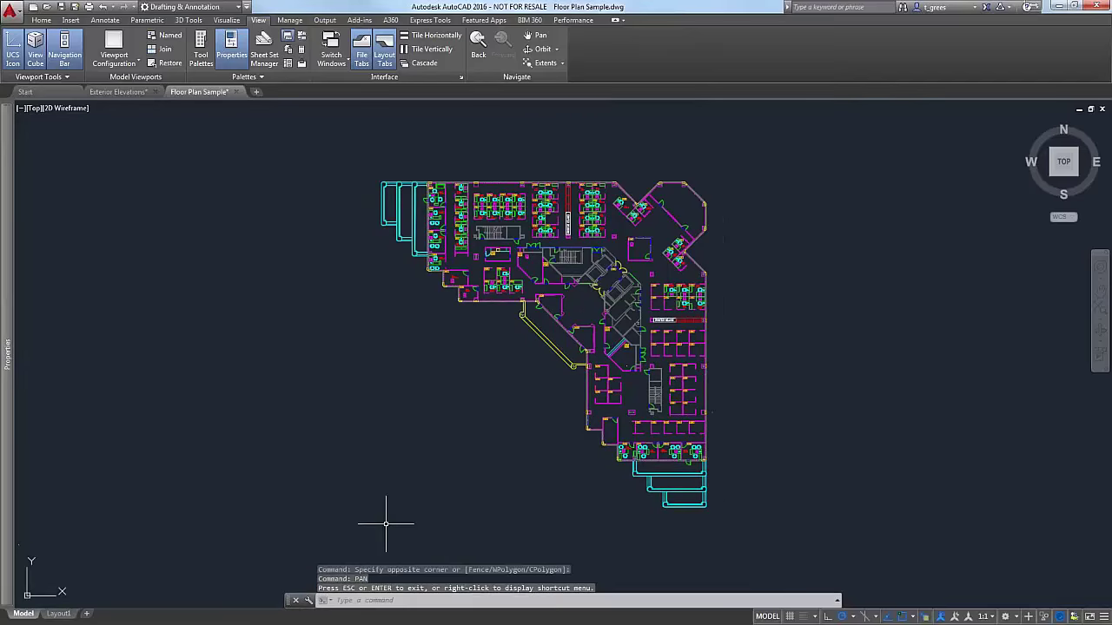
Bring up the ZOOM command's options for review and cancel without choosing one.
{"action": "type", "text": "zoom"}
{"action": "key", "text": "Return"}
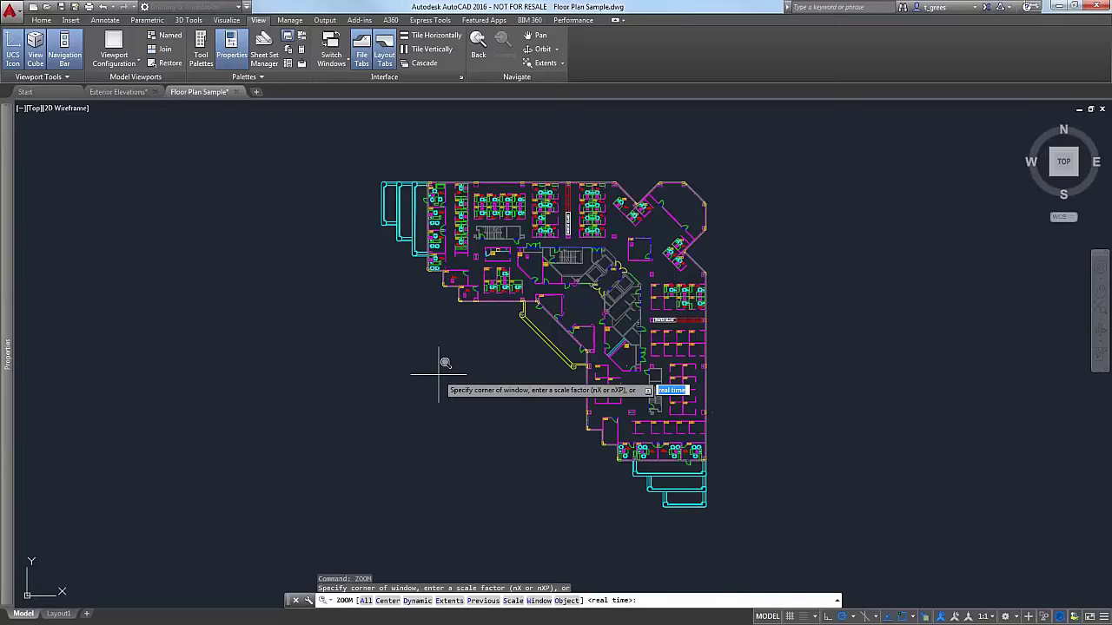
{"action": "key", "text": "Escape"}
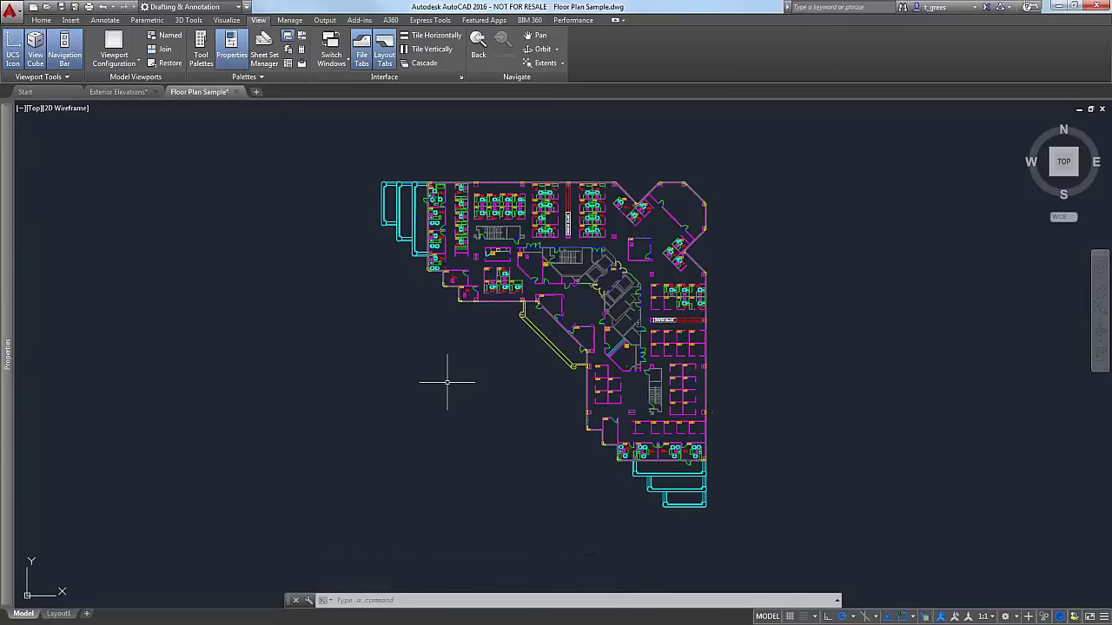
Displace the view horizontally with -PAN, from a base point beside the plan's east wall to a second point farther west.
{"action": "type", "text": "-pan"}
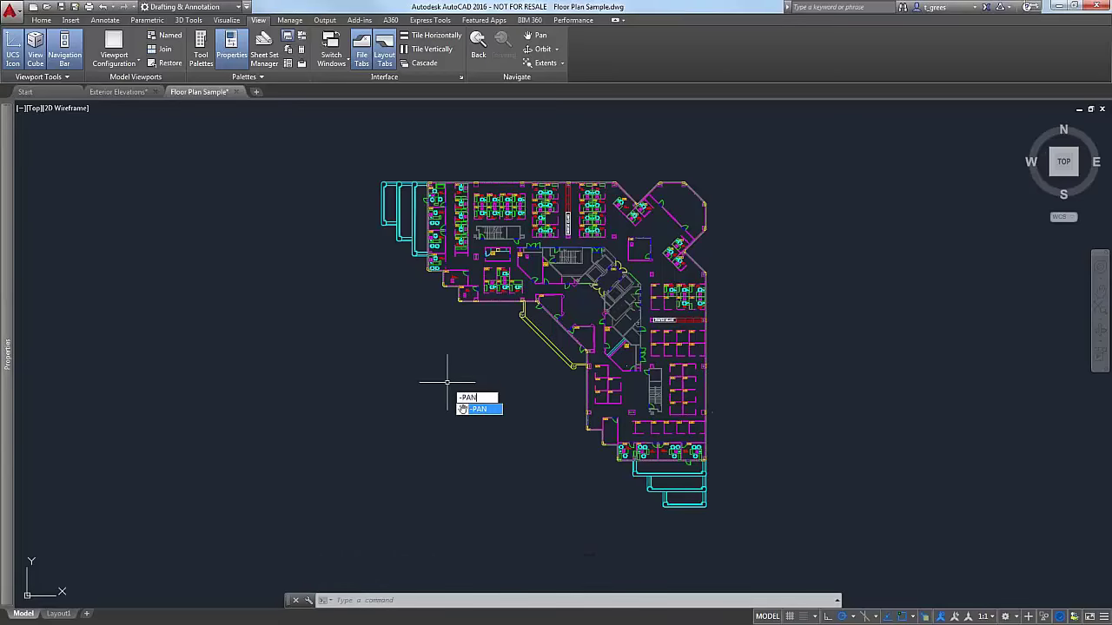
{"action": "key", "text": "Return"}
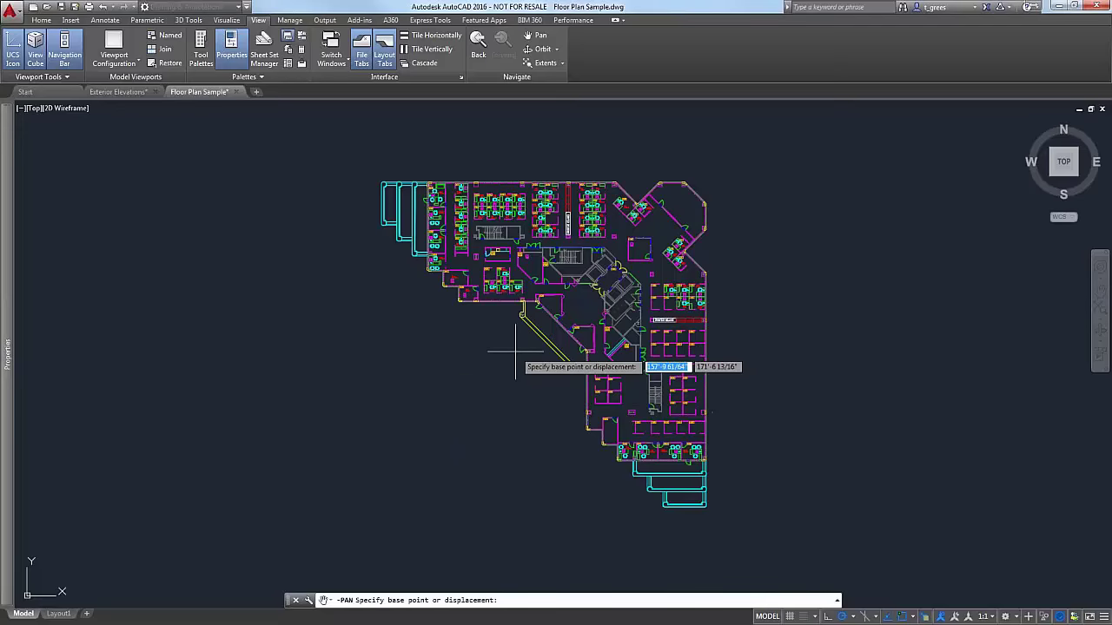
{"action": "left_click", "coordinate": [716, 282]}
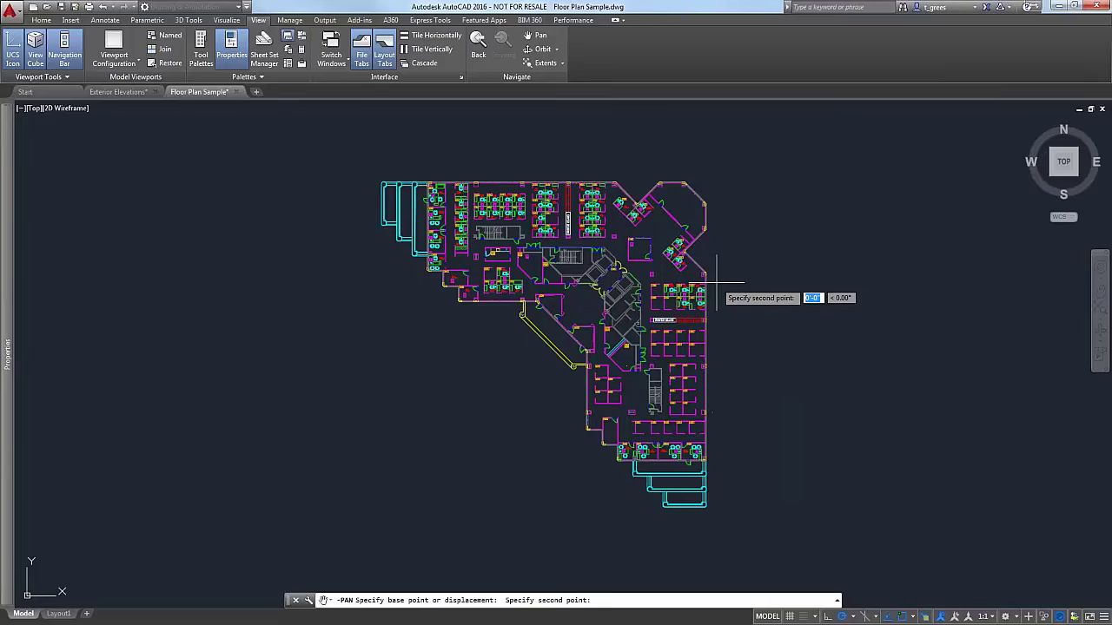
{"action": "left_click", "coordinate": [434, 282]}
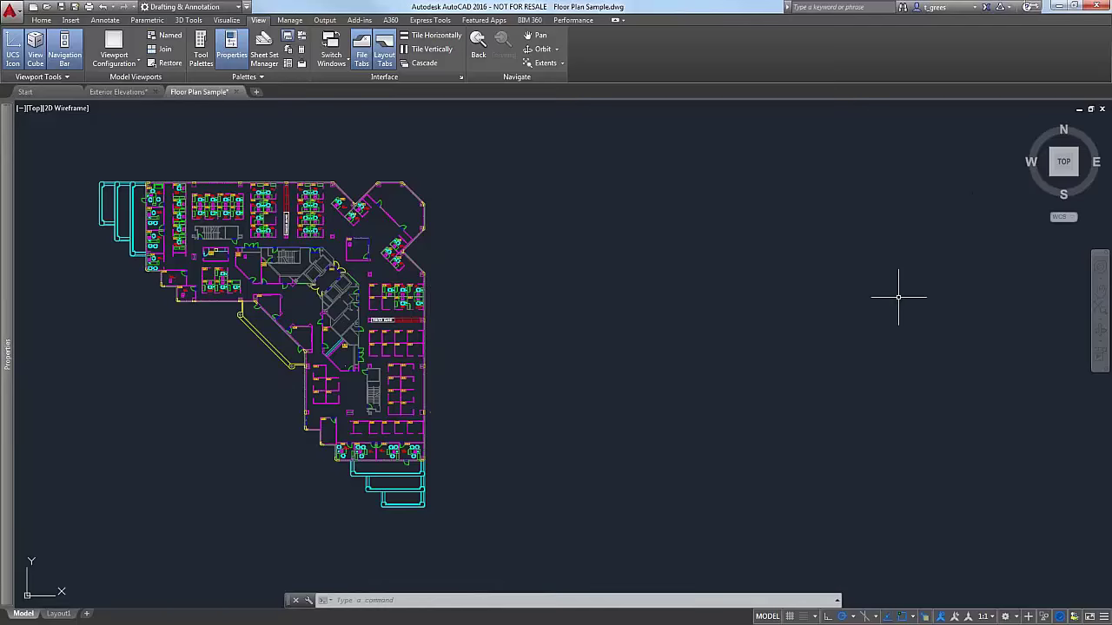
{"action": "key", "text": "Escape"}
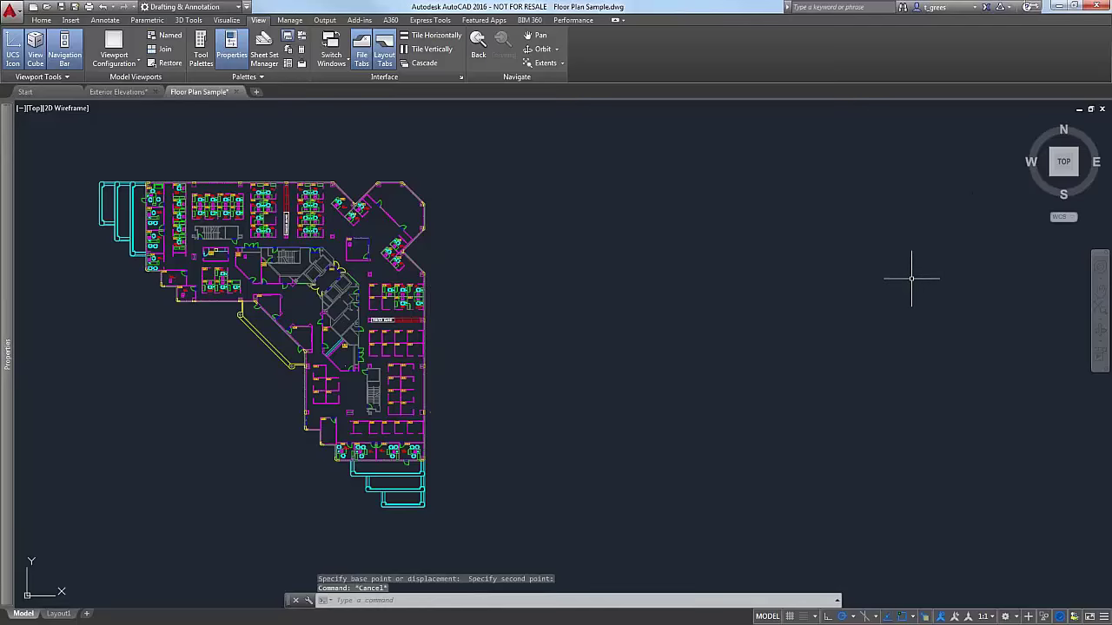
Zoom to the drawing extents, and use Zoom Window to magnify the cubicle block 6051 to 6060 in the plan's upper-left area.
{"action": "left_click", "coordinate": [1100, 311]}
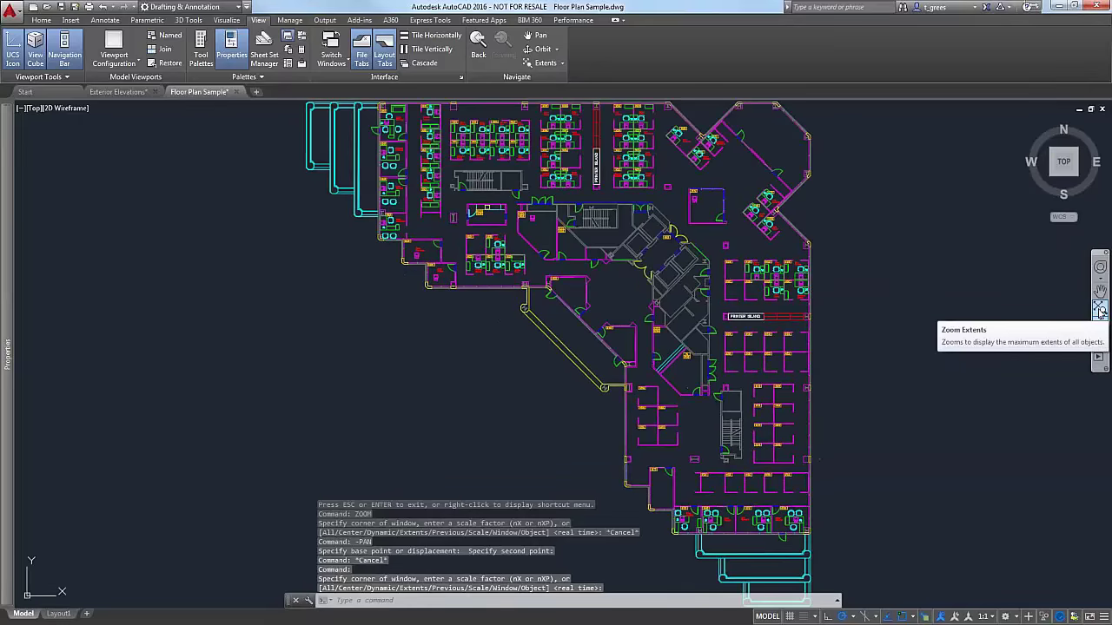
{"action": "left_click", "coordinate": [1102, 321]}
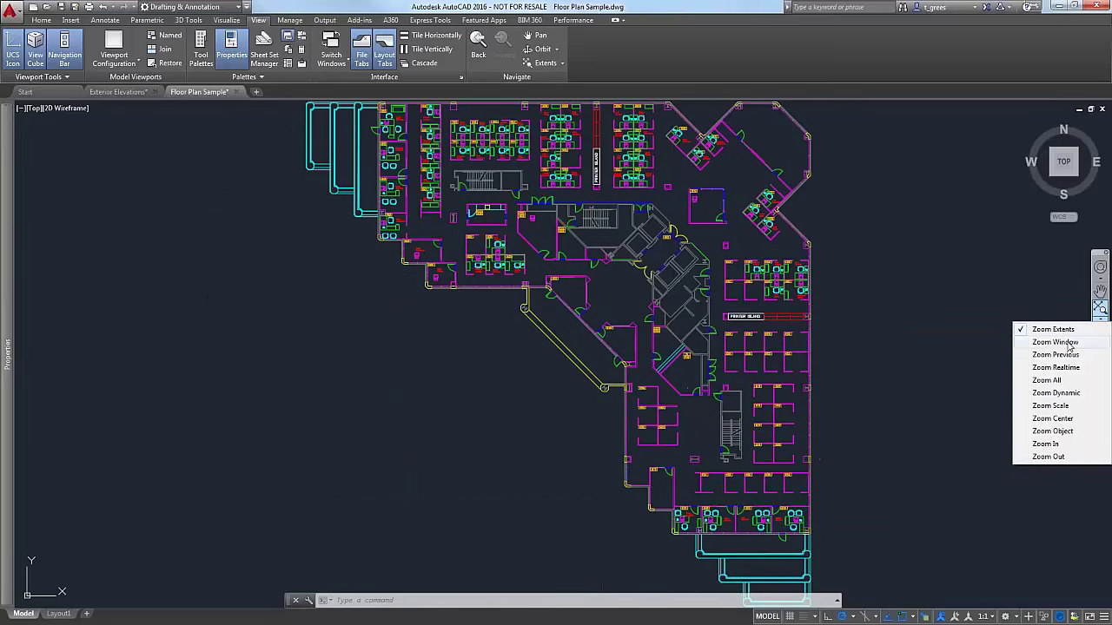
{"action": "left_click", "coordinate": [1070, 347]}
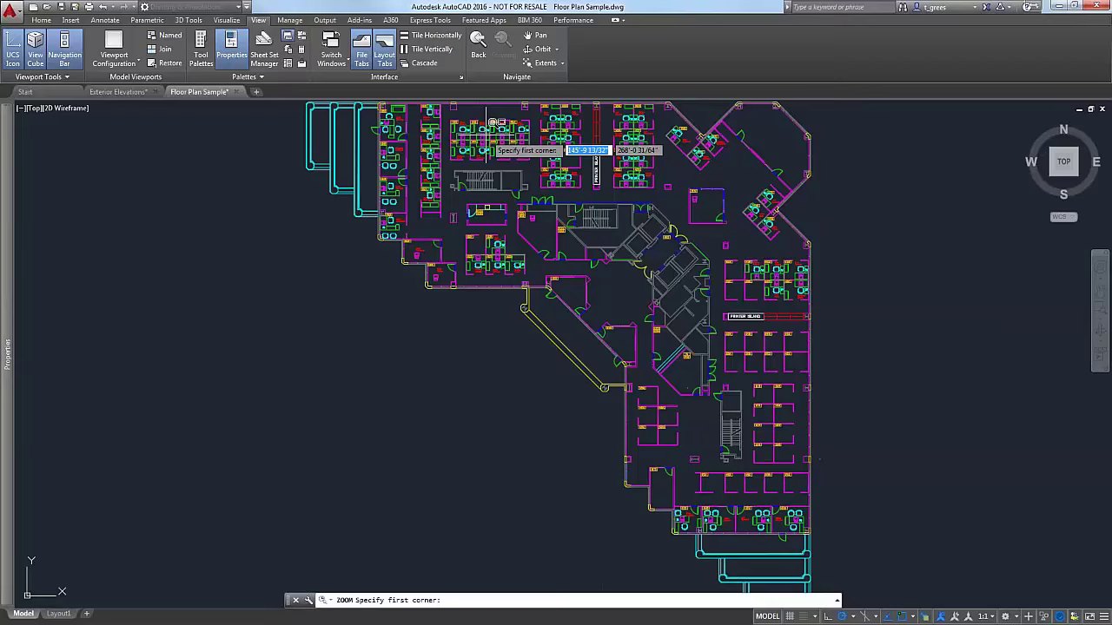
{"action": "left_click", "coordinate": [447, 115]}
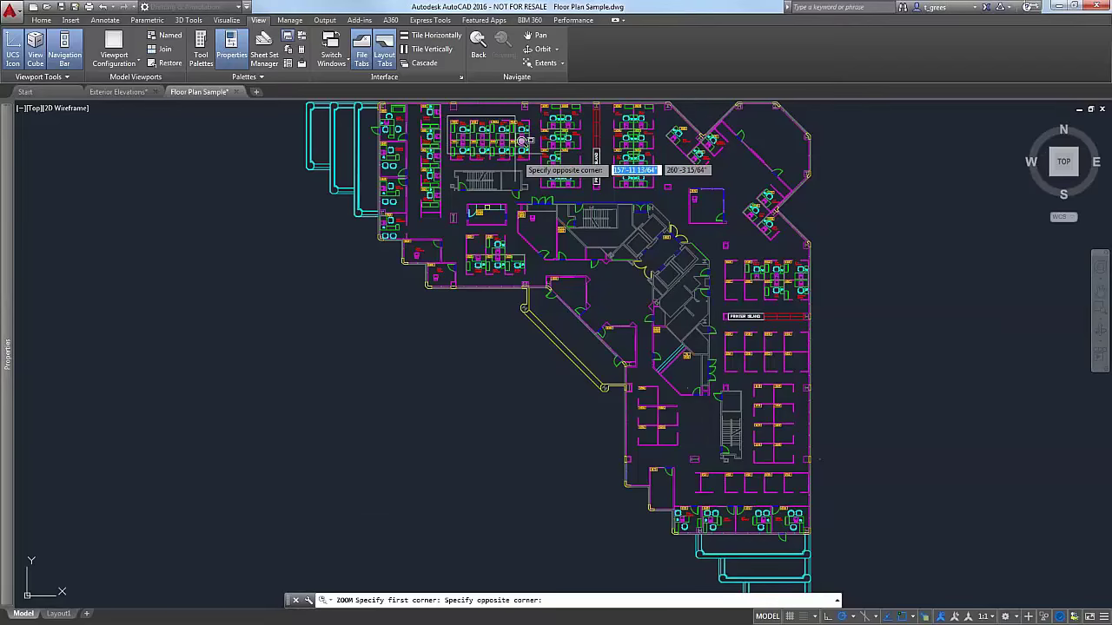
{"action": "left_click", "coordinate": [546, 154]}
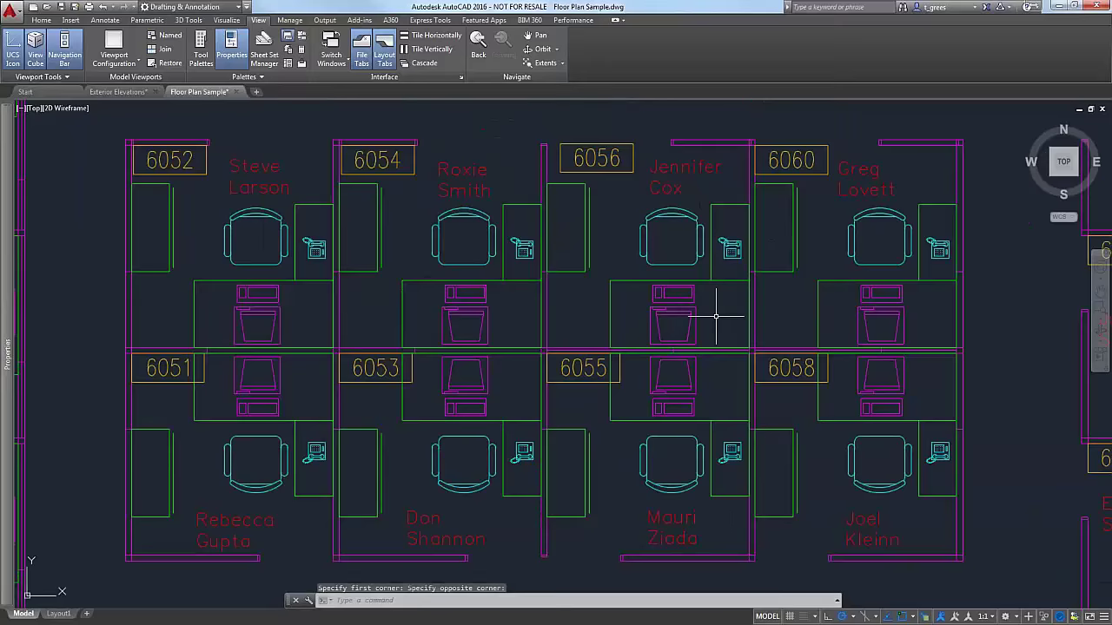
Zoom out from the cubicles and fit the entire floor plan in the view with Zoom All.
{"action": "scroll", "coordinate": [716, 317], "scroll_direction": "down", "scroll_amount": 10}
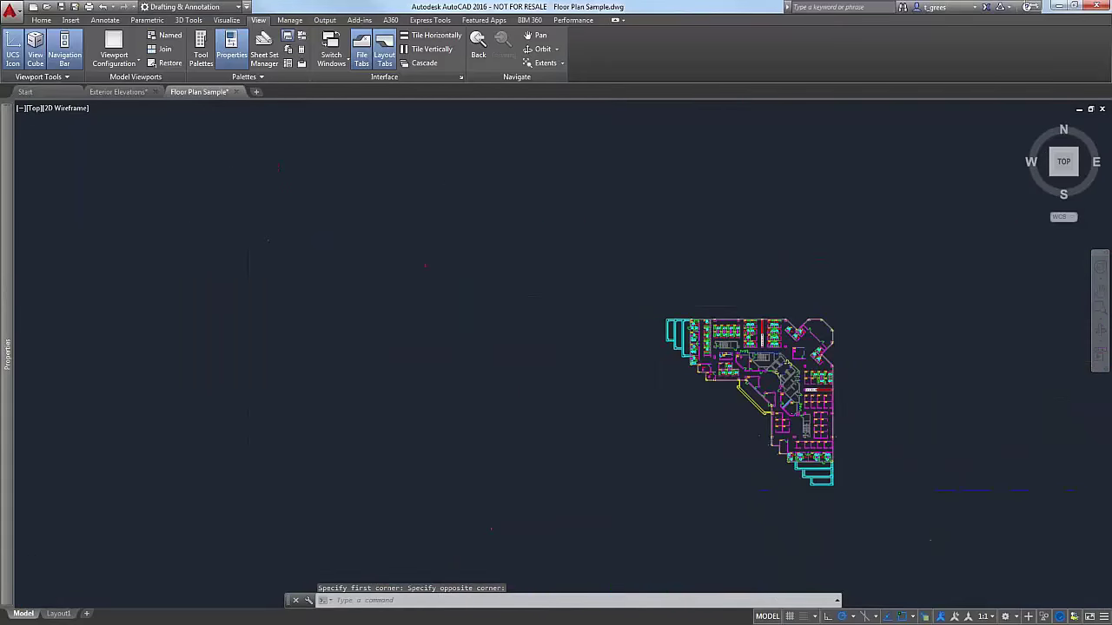
{"action": "scroll", "coordinate": [799, 358], "scroll_direction": "up", "scroll_amount": 10}
{"action": "scroll", "coordinate": [995, 364], "scroll_direction": "down", "scroll_amount": 7}
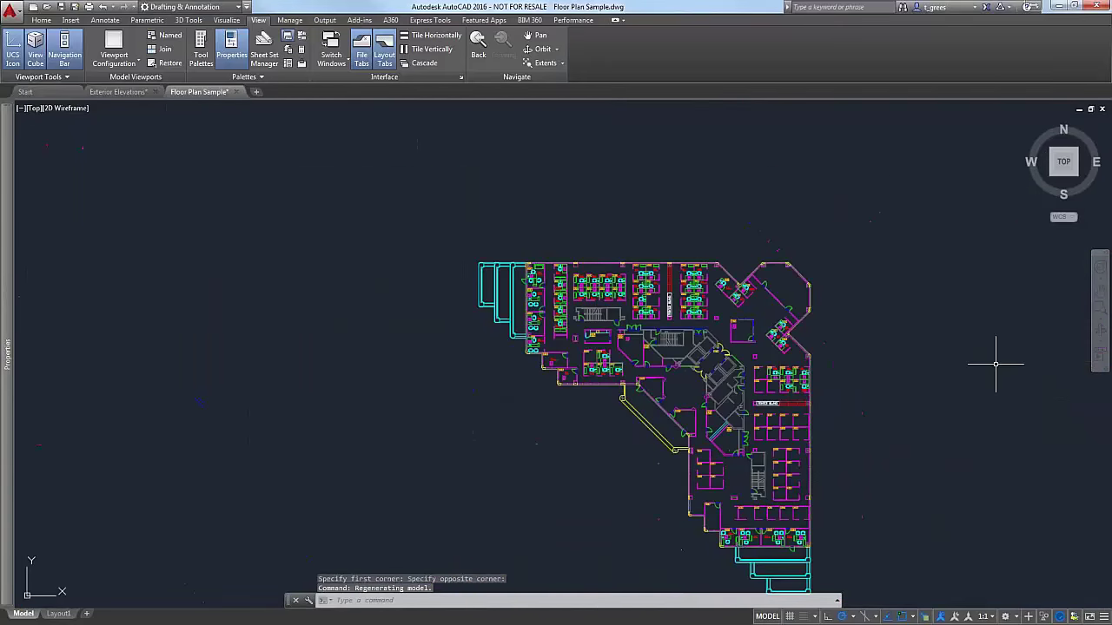
{"action": "left_click", "coordinate": [1102, 322]}
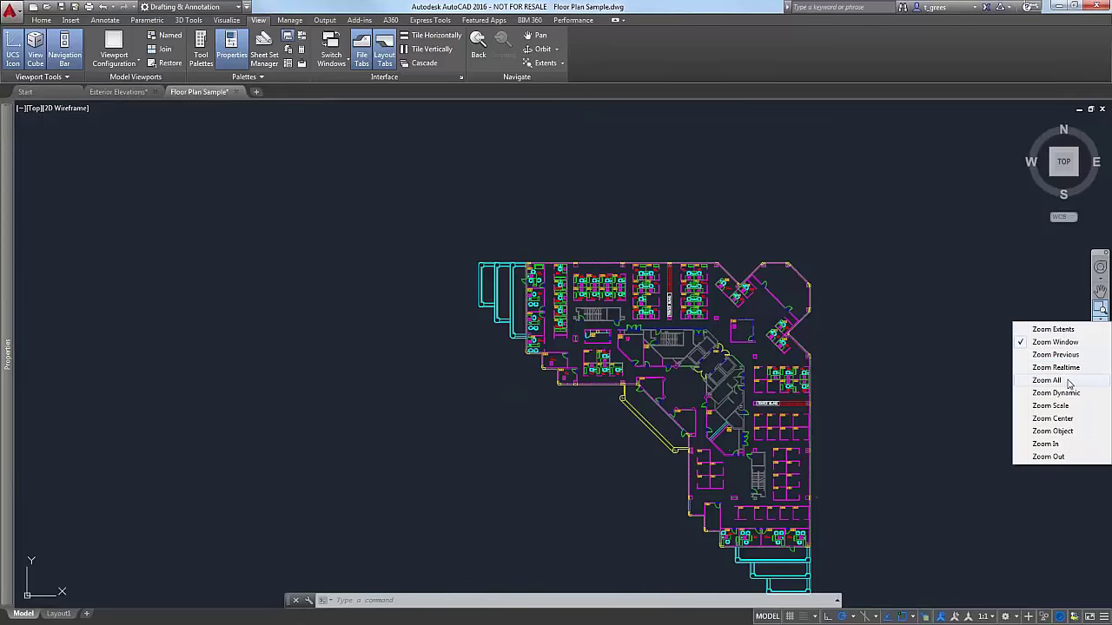
{"action": "left_click", "coordinate": [1070, 384]}
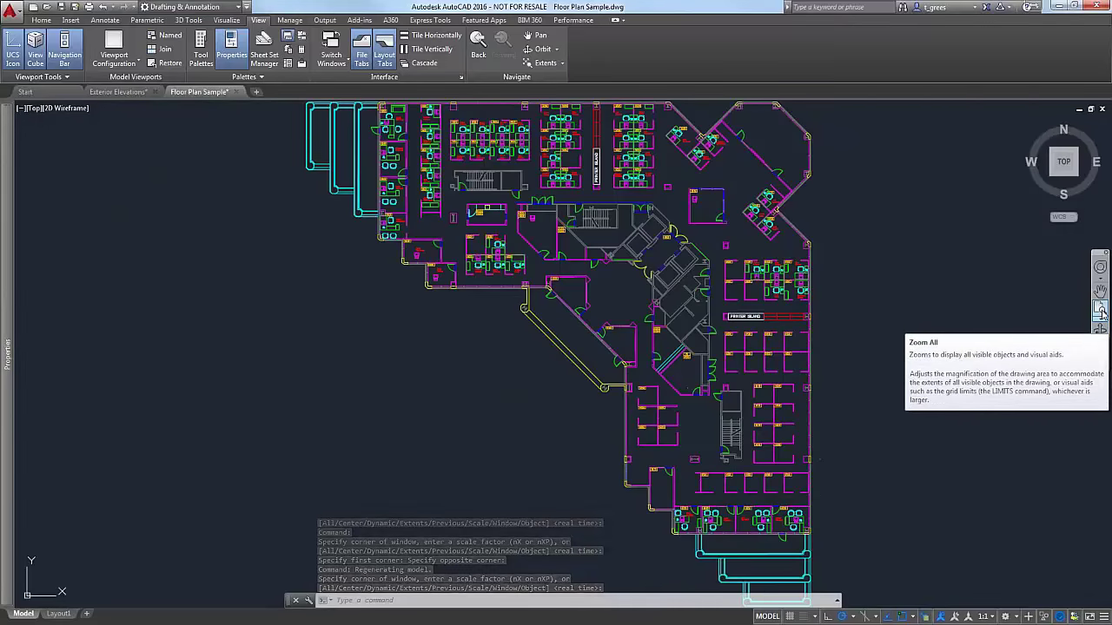
{"action": "left_click", "coordinate": [1101, 311]}
Use Zoom Dynamic to frame cubicles 6120 to 6127 above the printer island near the east wall.
{"action": "left_click", "coordinate": [1100, 319]}
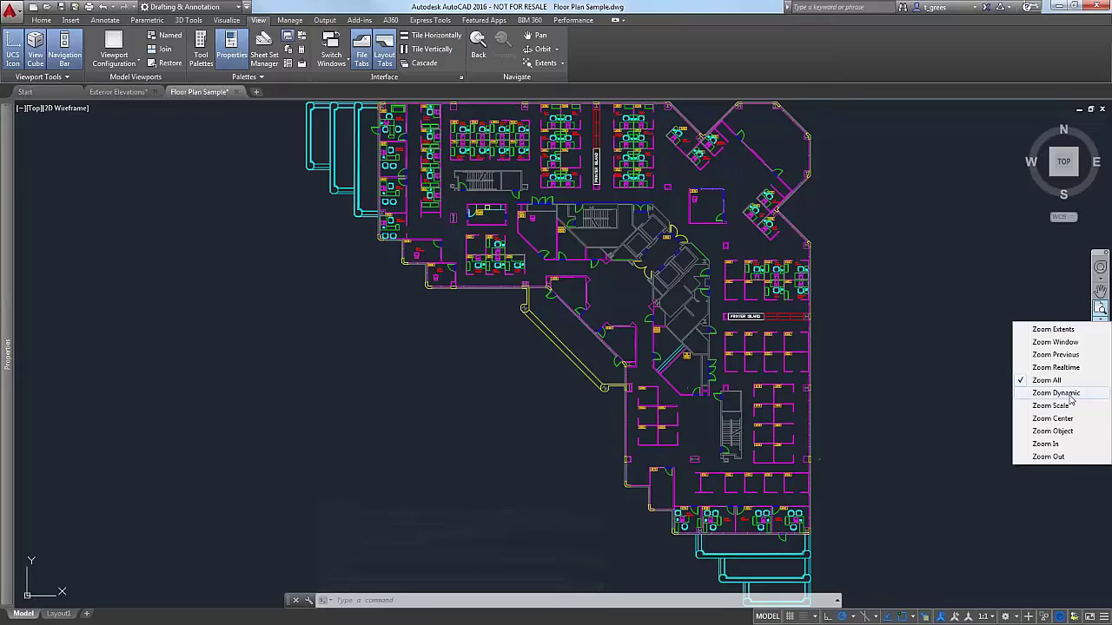
{"action": "left_click", "coordinate": [1071, 396]}
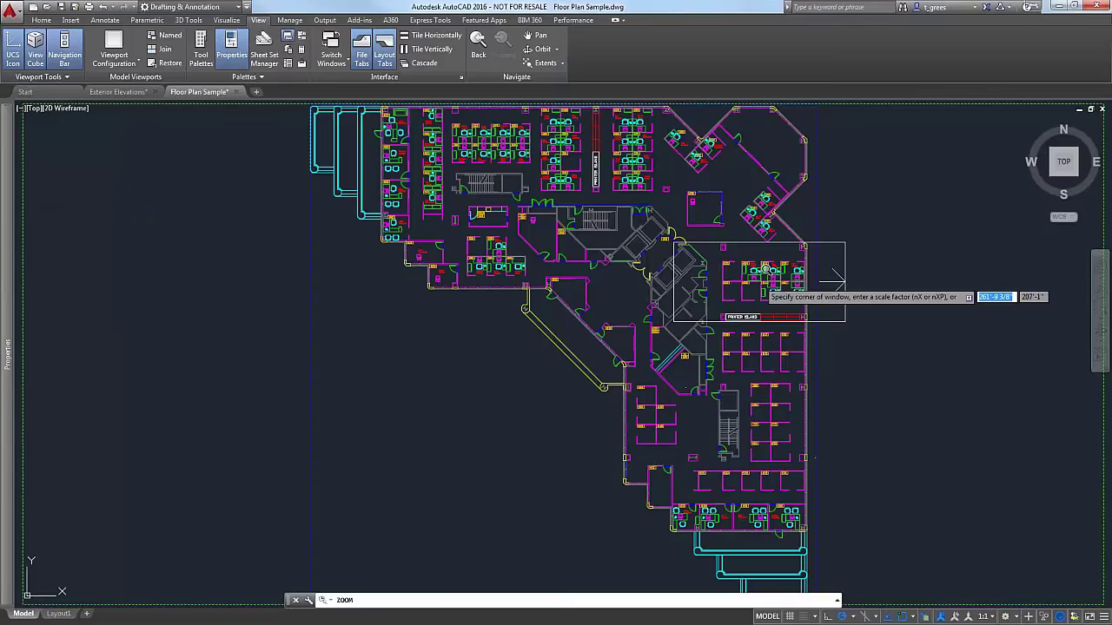
{"action": "left_click", "coordinate": [759, 281]}
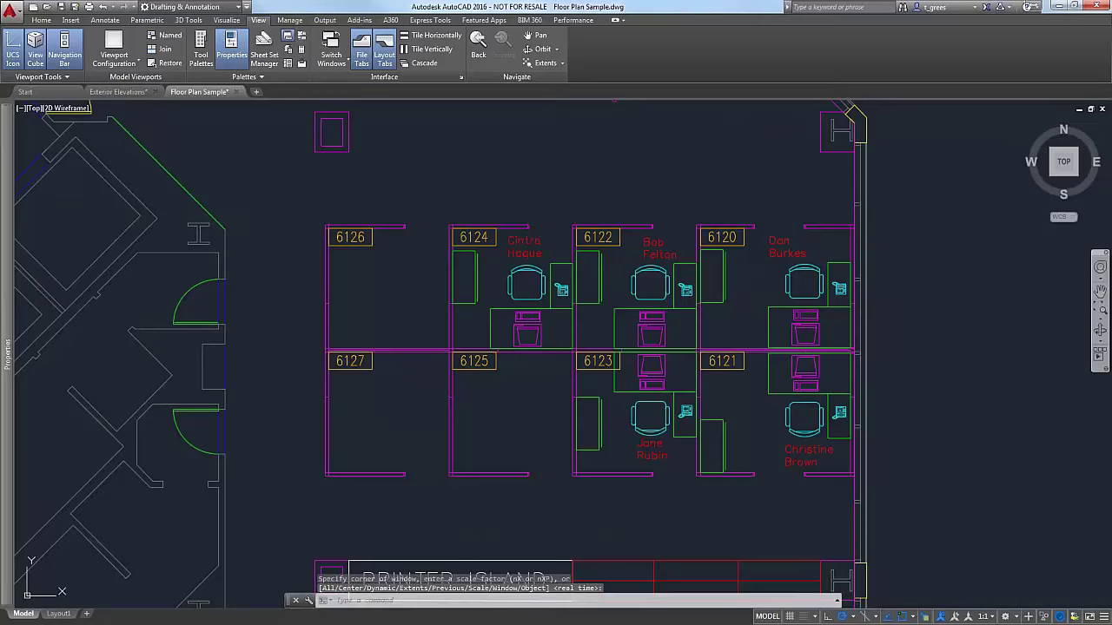
Use Zoom Object to fill the view with the telephone in cubicle 6124.
{"action": "left_click", "coordinate": [1099, 318]}
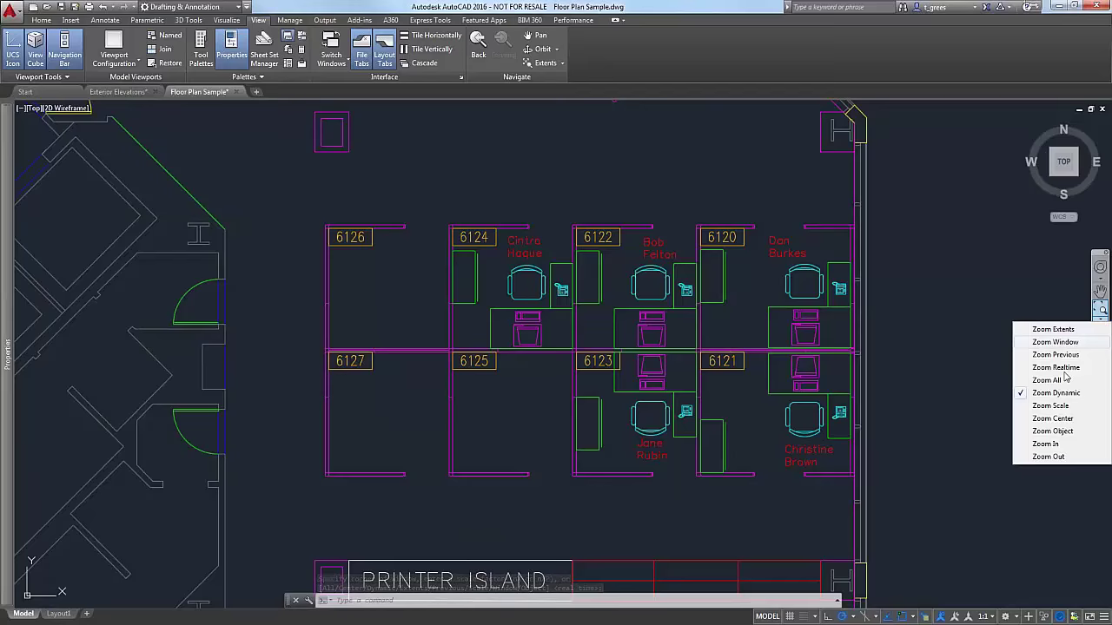
{"action": "left_click", "coordinate": [1065, 431]}
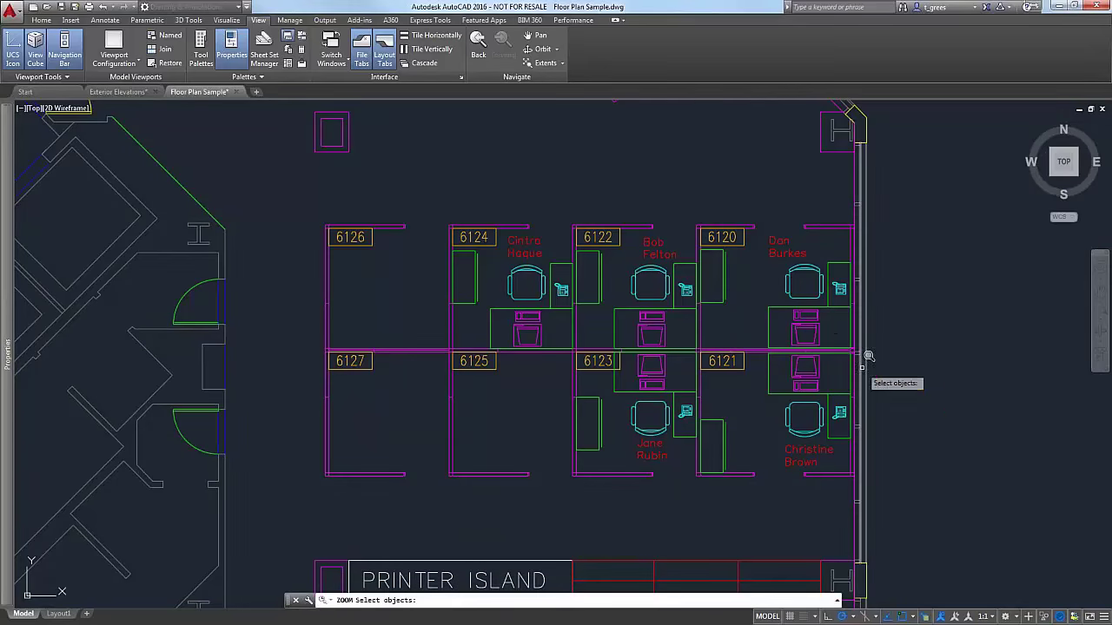
{"action": "left_click", "coordinate": [568, 280]}
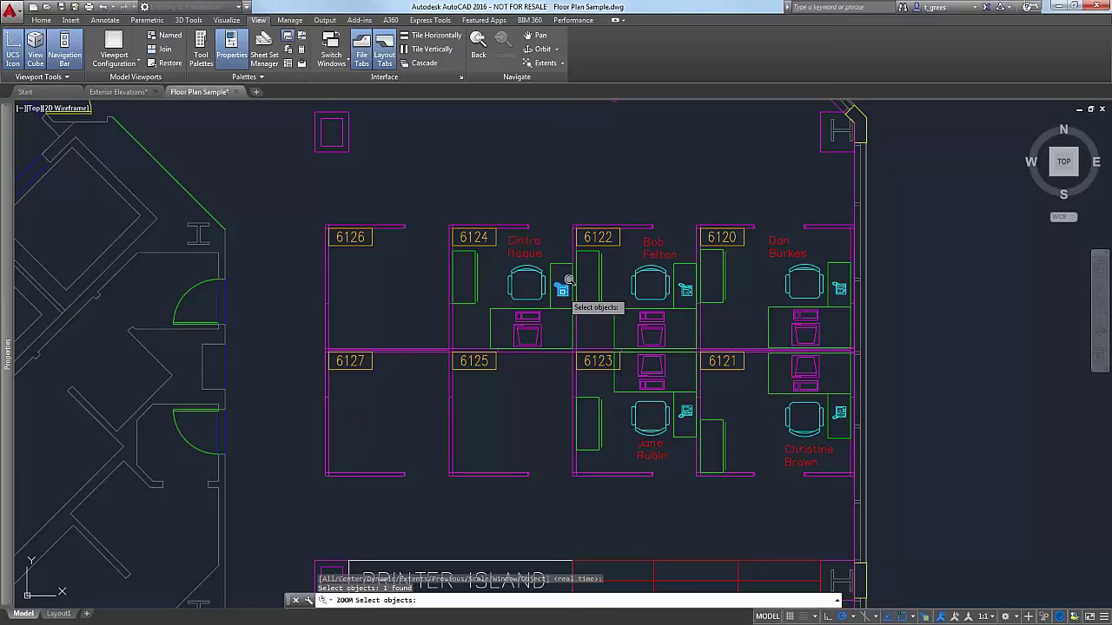
{"action": "key", "text": "Return"}
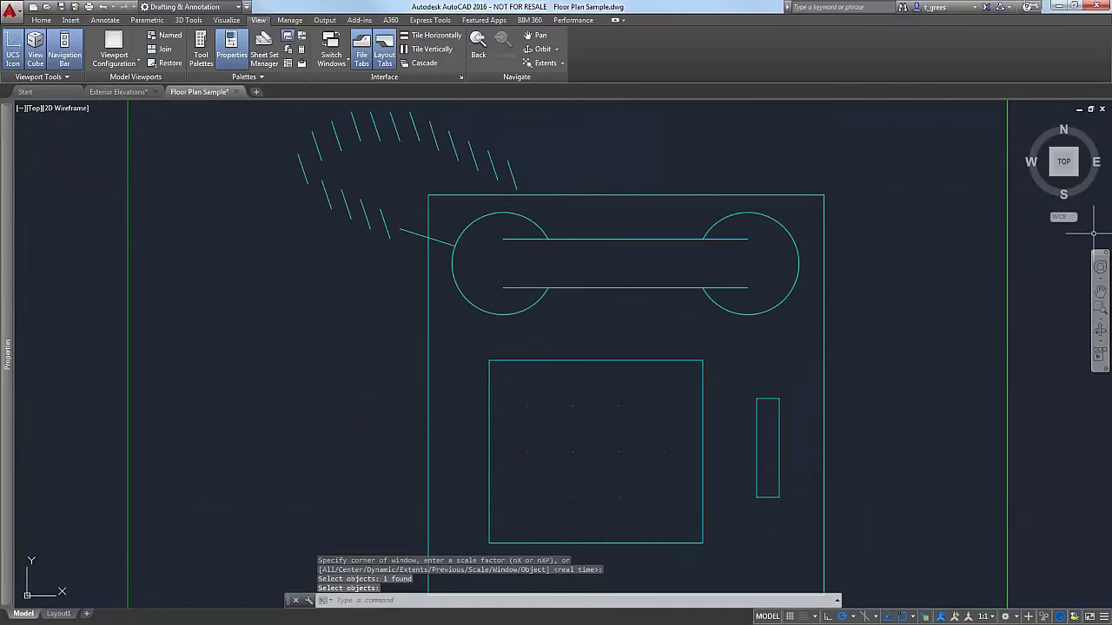
Magnify the telephone one step with Zoom In, and return to the entire floor plan with Zoom All.
{"action": "left_click", "coordinate": [1101, 341]}
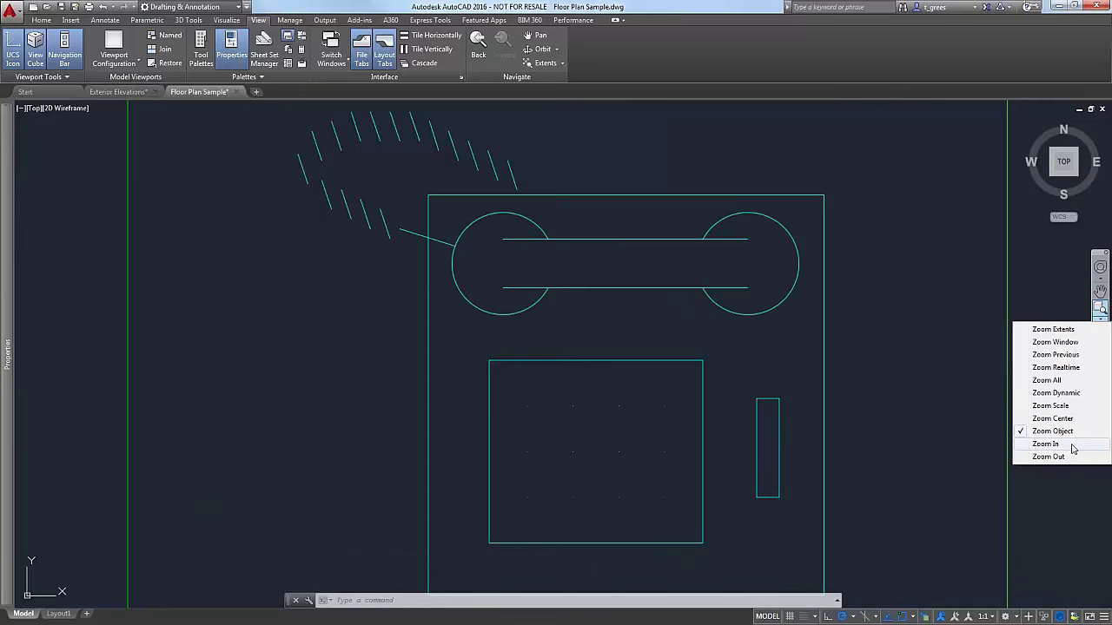
{"action": "left_click", "coordinate": [1047, 444]}
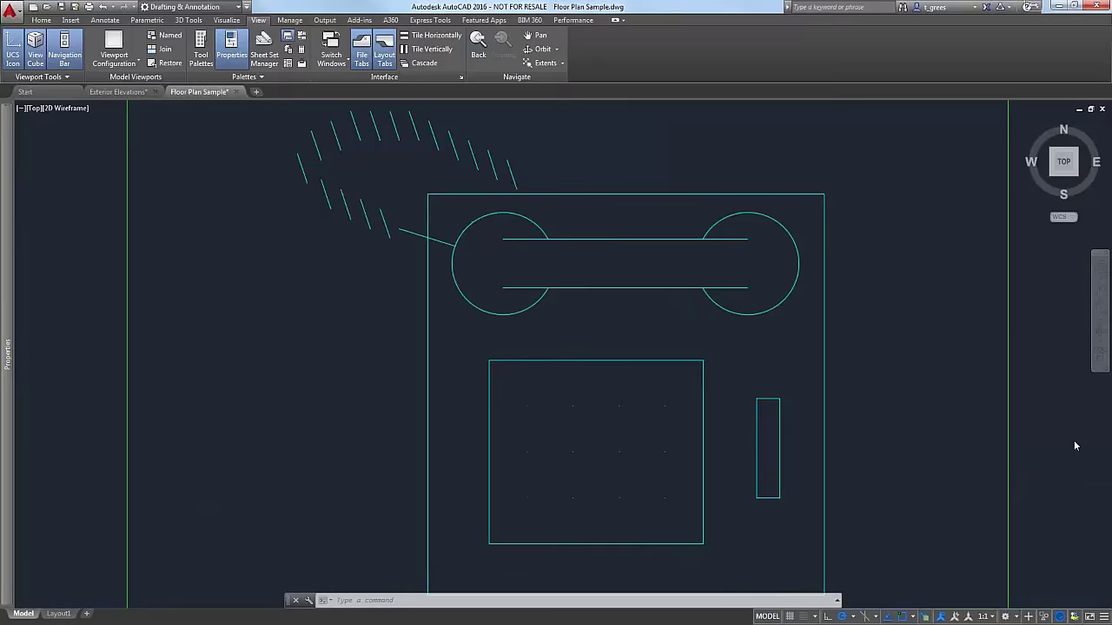
{"action": "left_click", "coordinate": [1101, 320]}
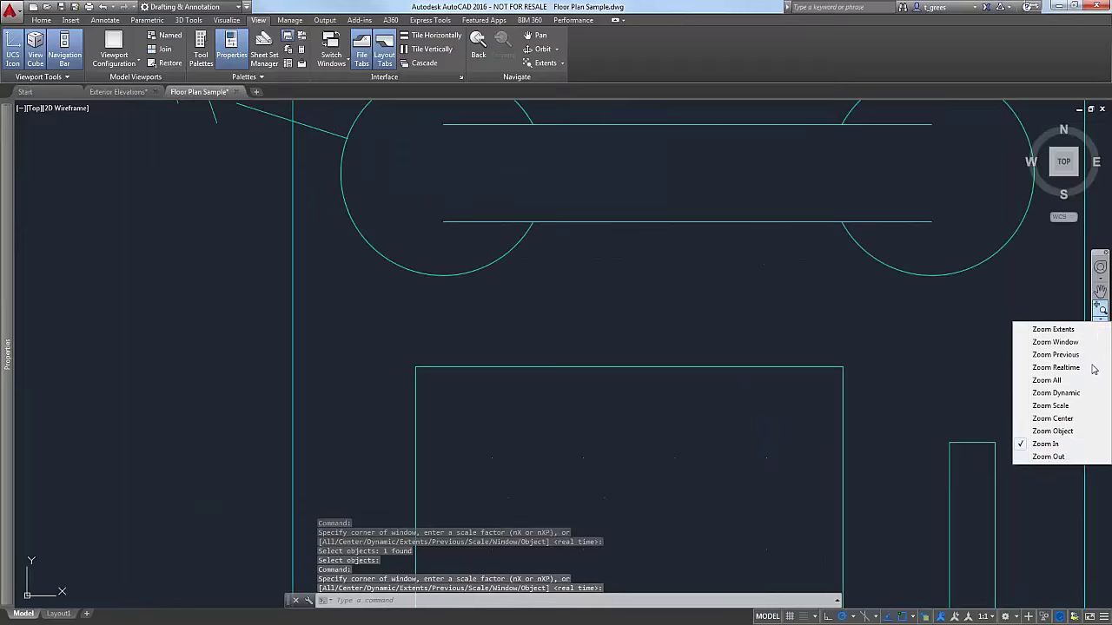
{"action": "left_click", "coordinate": [1051, 379]}
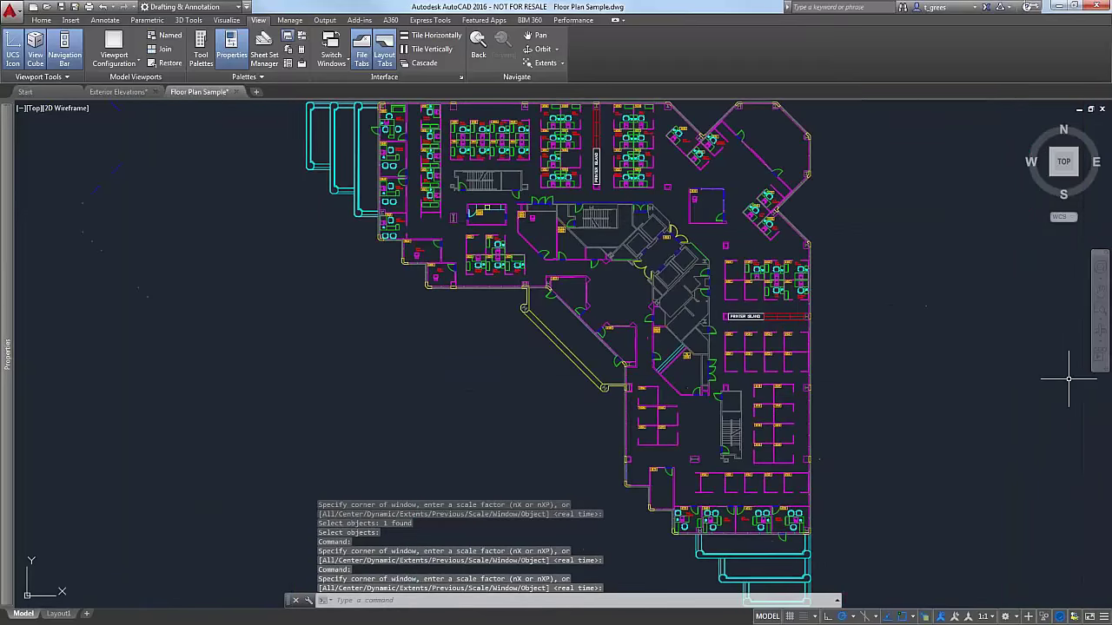
Set the ZOOMFACTOR system variable to 3 and test the wheel zoom by zooming in on the plan's lower cubicles.
{"action": "left_click", "coordinate": [575, 601]}
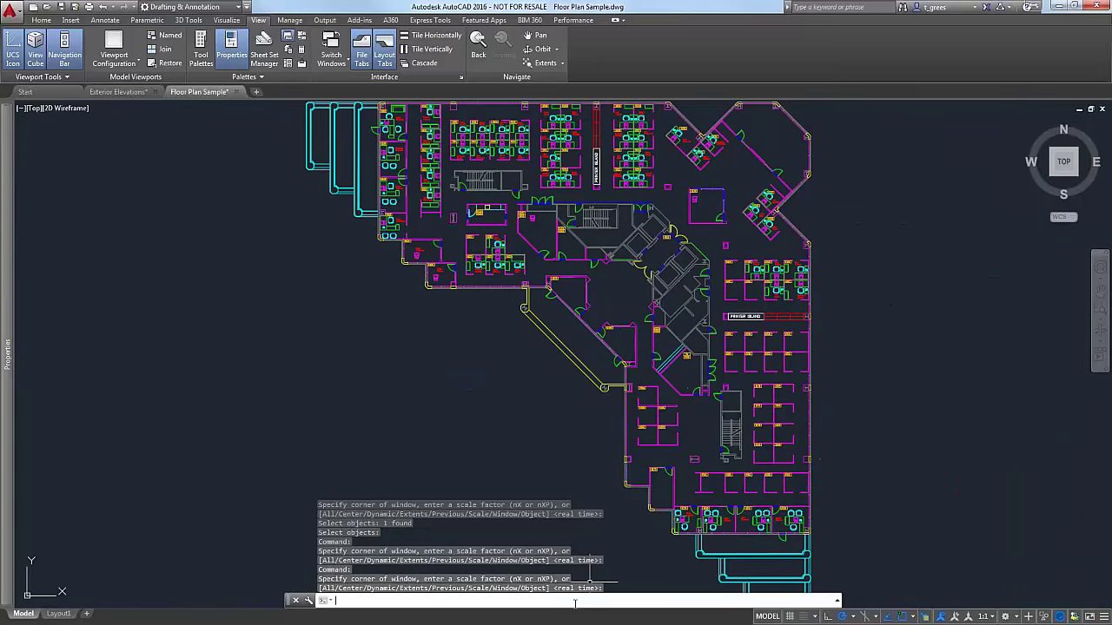
{"action": "type", "text": "zoomfactor"}
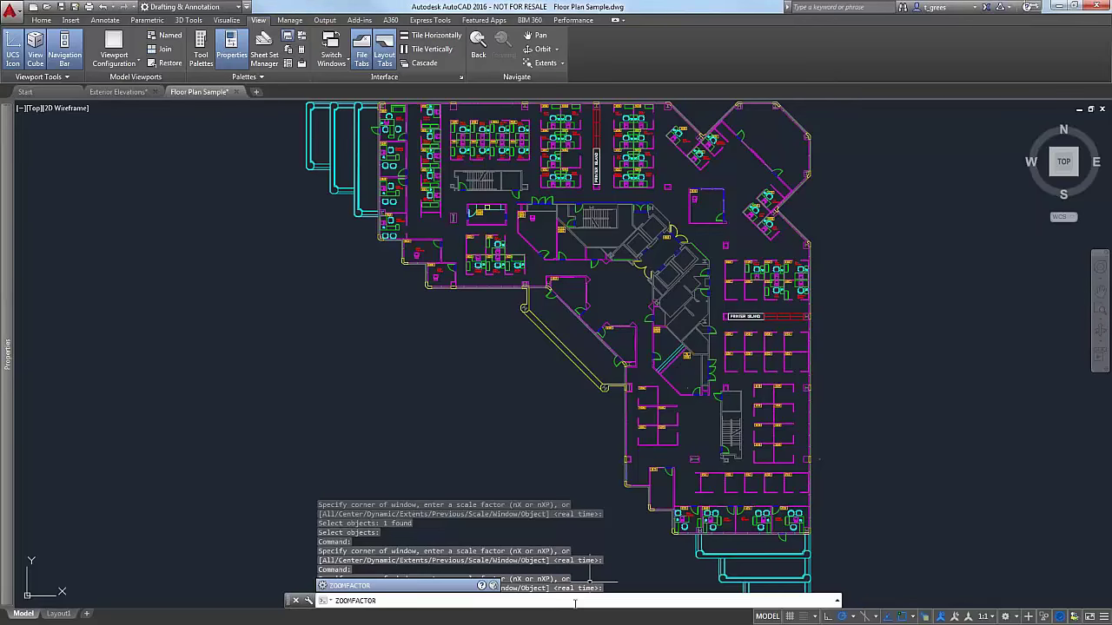
{"action": "key", "text": "Return"}
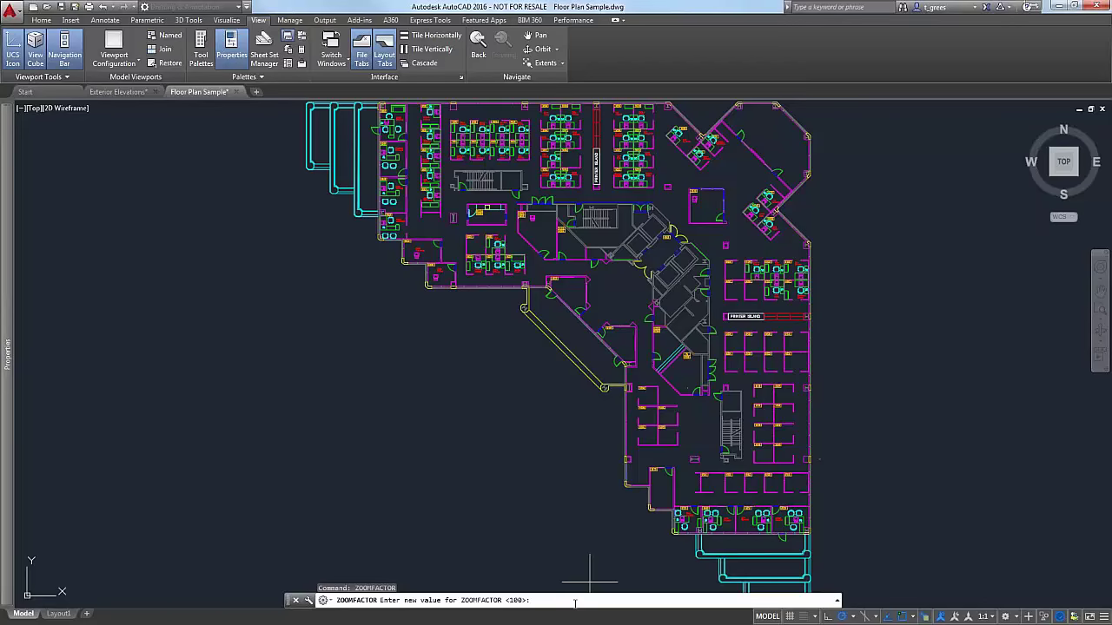
{"action": "type", "text": "3"}
{"action": "key", "text": "Return"}
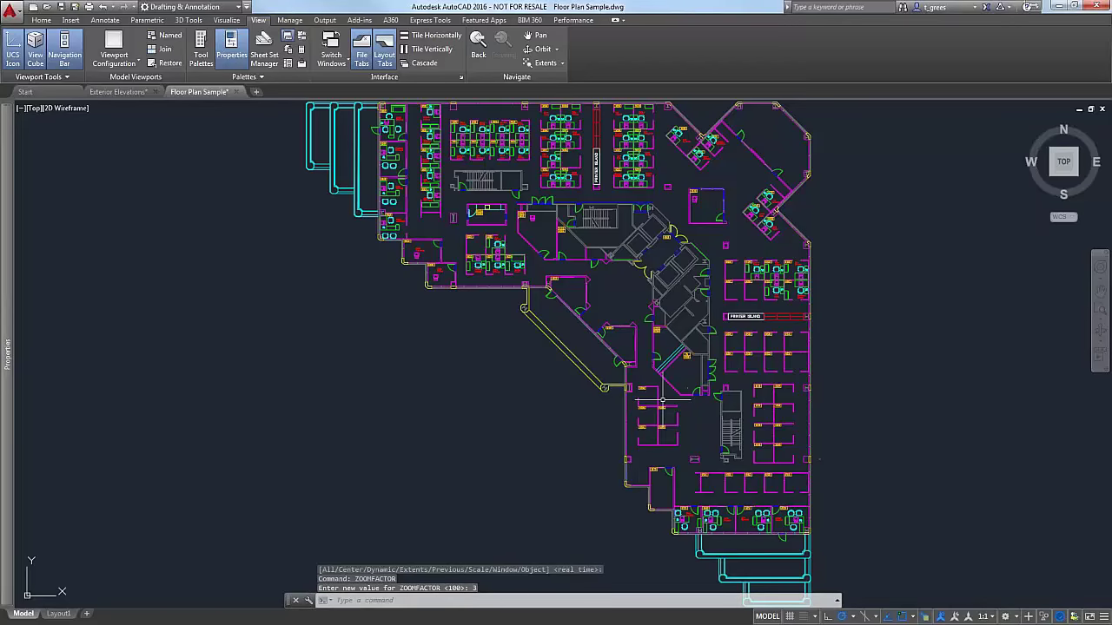
{"action": "scroll", "coordinate": [661, 399], "scroll_direction": "up", "scroll_amount": 4}
{"action": "scroll", "coordinate": [661, 399], "scroll_direction": "up", "scroll_amount": 5}
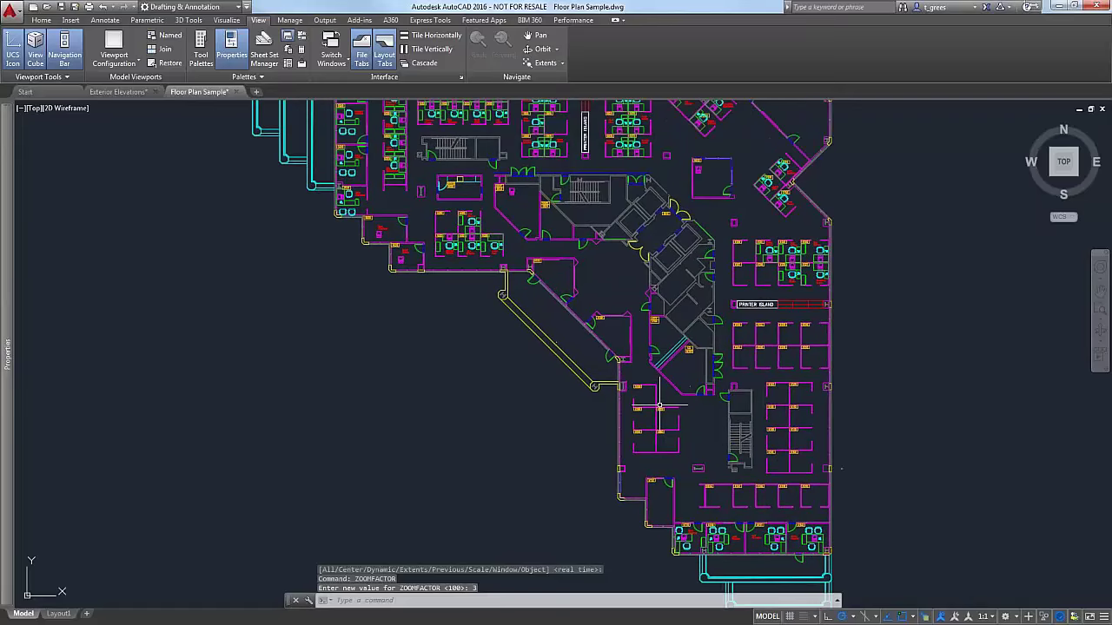
Reset the ZOOMFACTOR system variable to 100 and test the wheel zoom by zooming in on the door of room 6190.
{"action": "scroll", "coordinate": [660, 406], "scroll_direction": "up", "scroll_amount": 4}
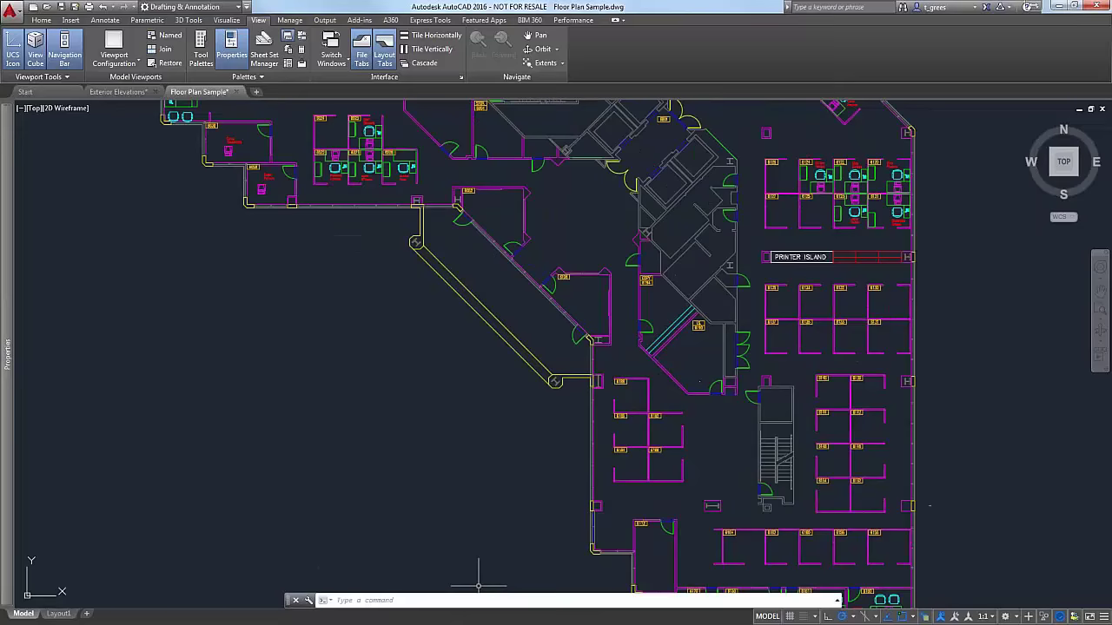
{"action": "left_click", "coordinate": [446, 600]}
{"action": "type", "text": "ZOOMFACTOR"}
{"action": "key", "text": "Return"}
{"action": "type", "text": "100"}
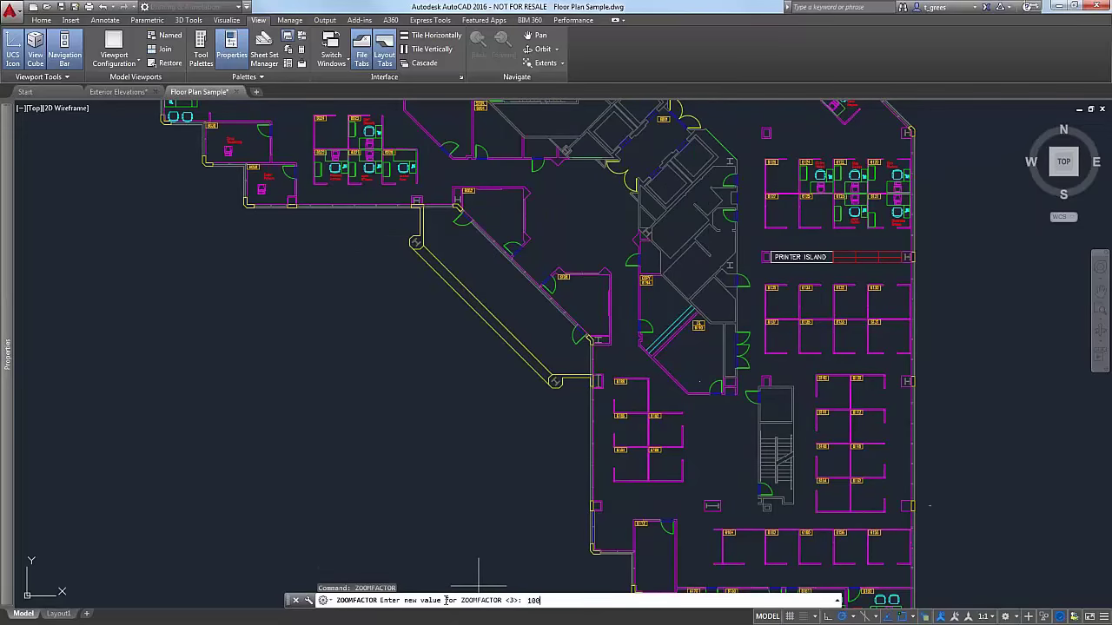
{"action": "key", "text": "Return"}
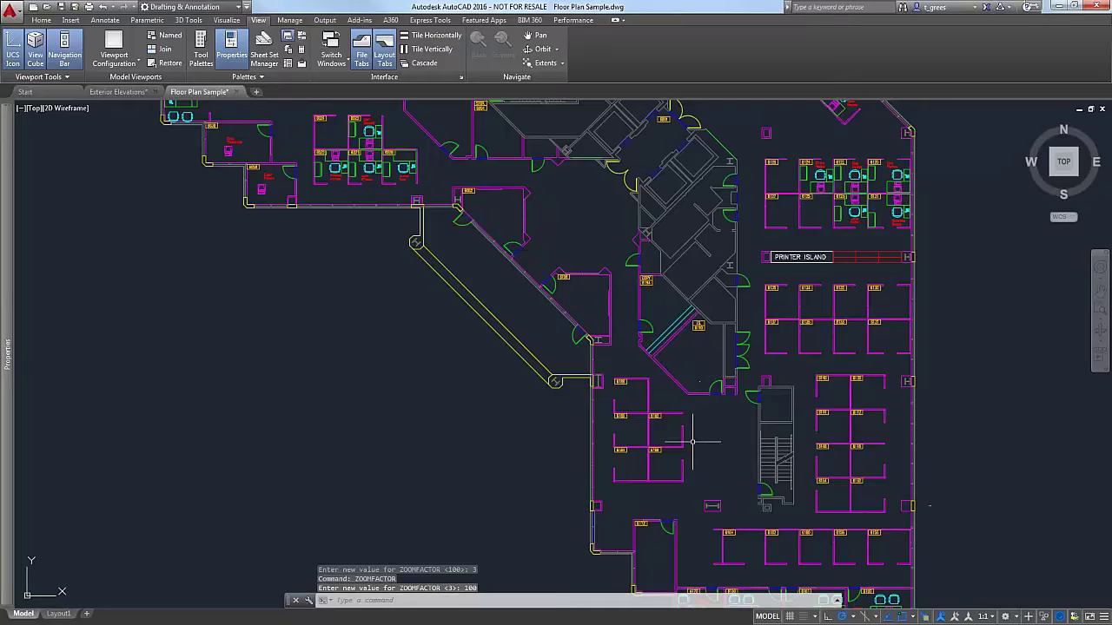
{"action": "scroll", "coordinate": [710, 380], "scroll_direction": "up", "scroll_amount": 1}
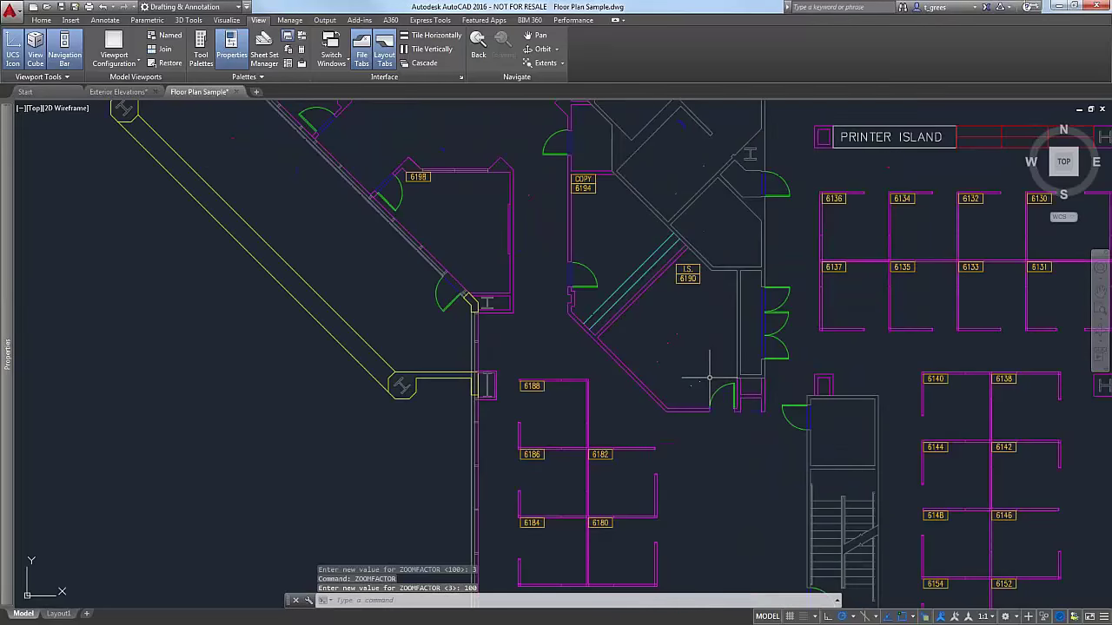
{"action": "scroll", "coordinate": [710, 379], "scroll_direction": "up", "scroll_amount": 1}
{"action": "scroll", "coordinate": [712, 377], "scroll_direction": "up", "scroll_amount": 1}
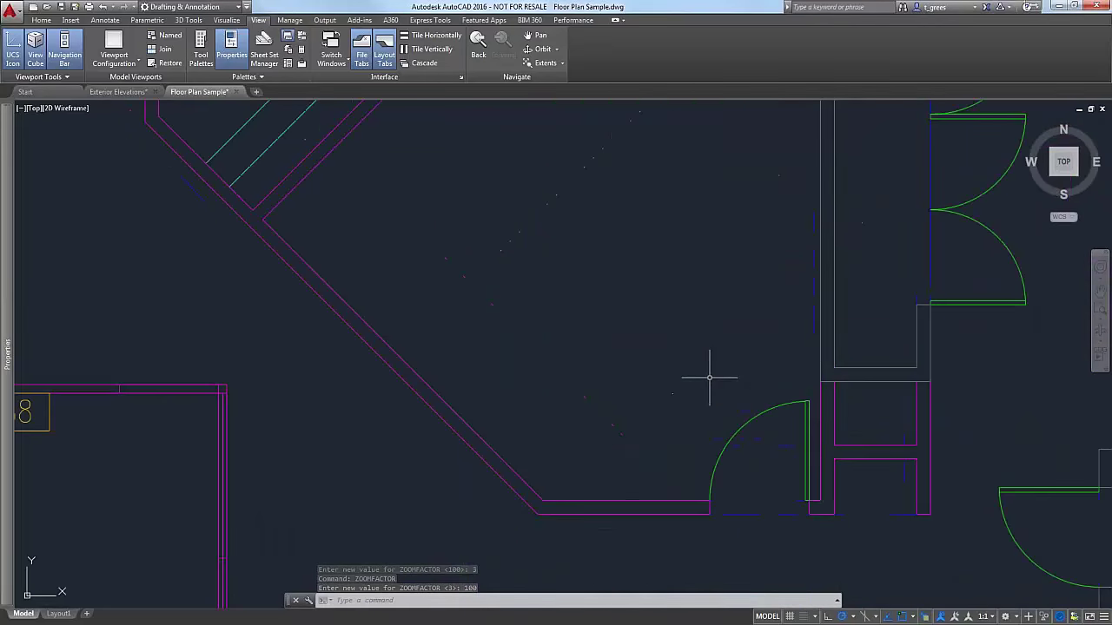
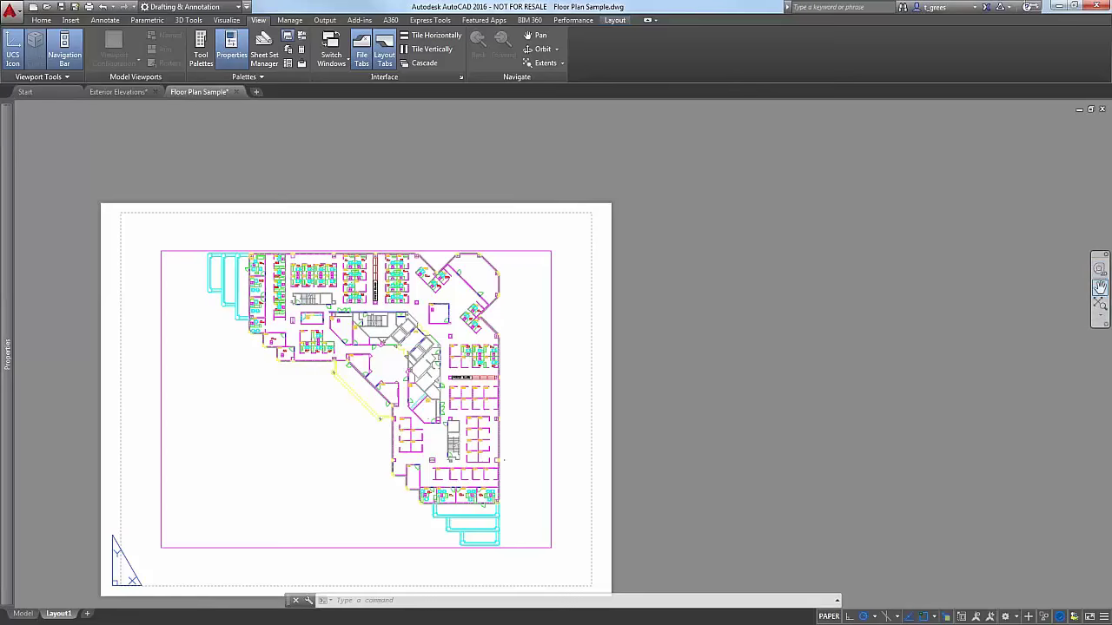
Display the 2D SteeringWheel in Layout1, enlarge the sheet with its Zoom tool, and try its Rewind tool.
{"action": "left_click", "coordinate": [1105, 325]}
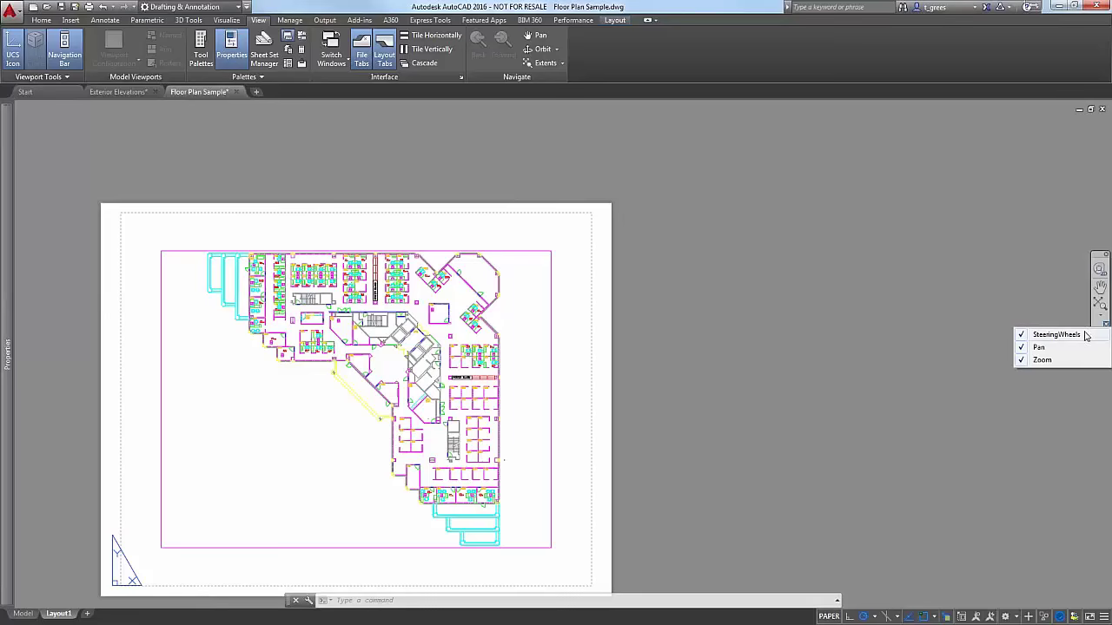
{"action": "left_click", "coordinate": [1099, 273]}
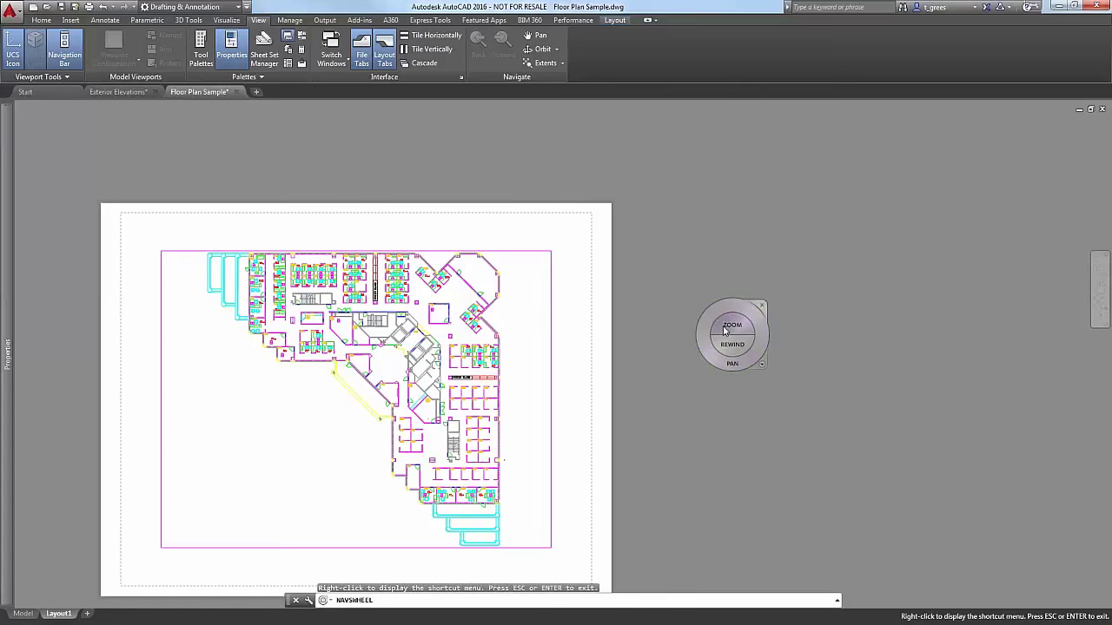
{"action": "left_click", "coordinate": [728, 328]}
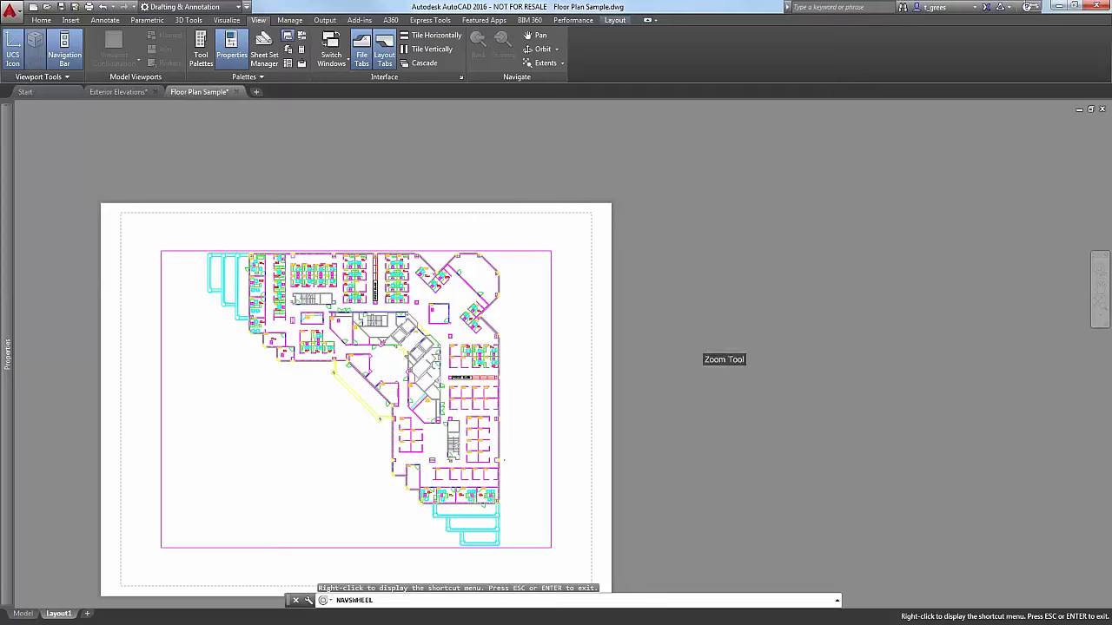
{"action": "left_click", "coordinate": [700, 330]}
{"action": "left_click_drag", "start_coordinate": [722, 328], "coordinate": [991, 325]}
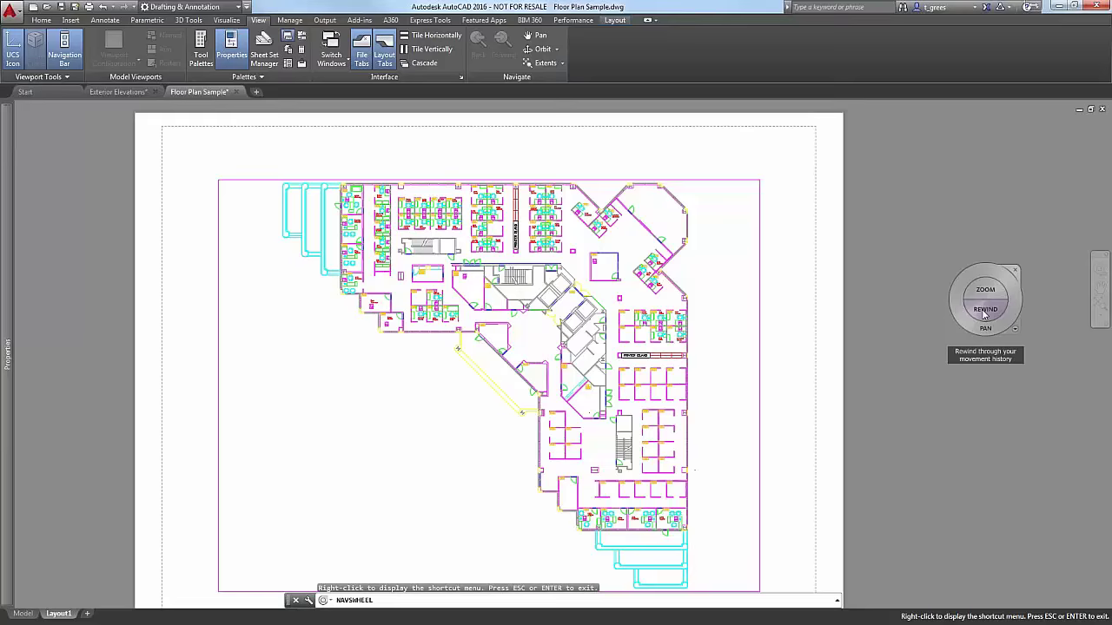
{"action": "mouse_move", "coordinate": [984, 314]}
{"action": "left_mouse_down"}
{"action": "mouse_move", "coordinate": [902, 318]}
{"action": "mouse_move", "coordinate": [986, 322]}
{"action": "left_mouse_up"}
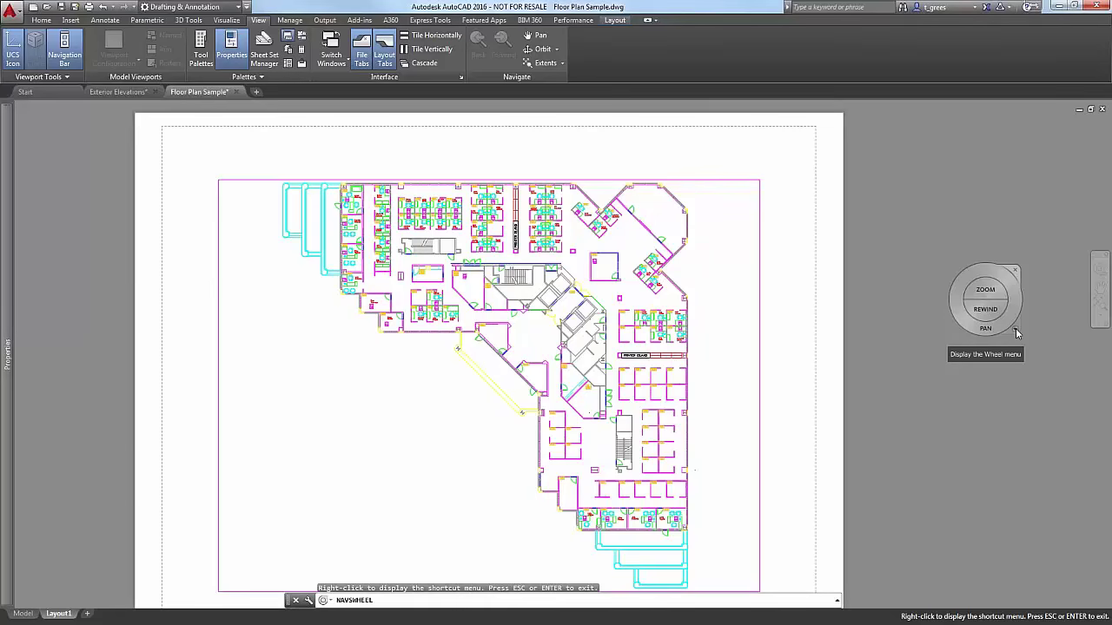
Set the big SteeringWheels to Large size and 90% opacity in the SteeringWheels settings.
{"action": "left_click", "coordinate": [1016, 331]}
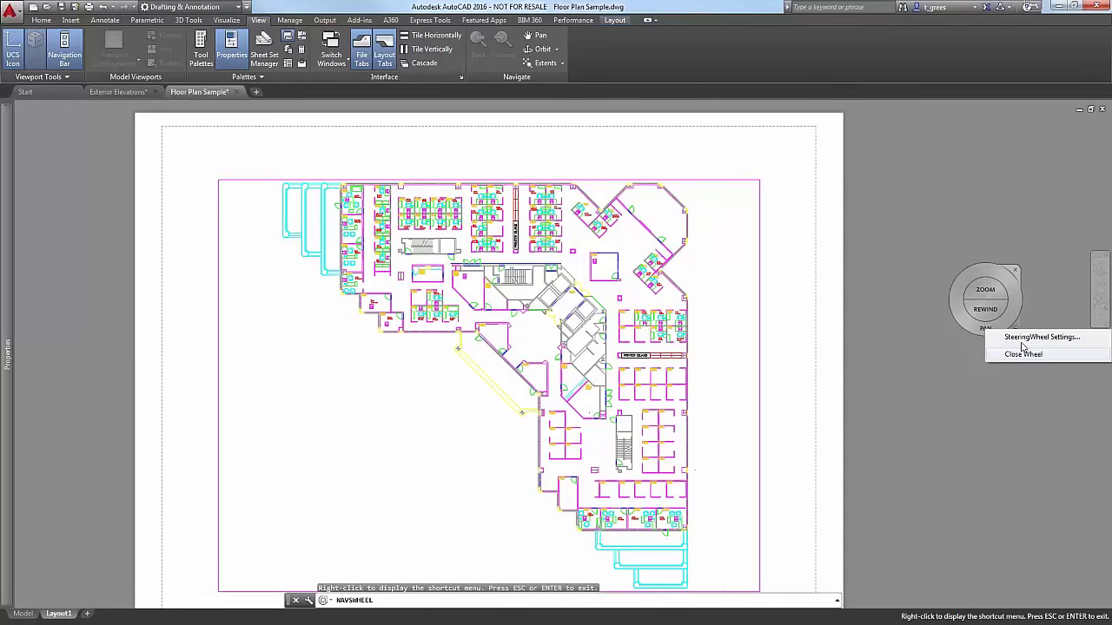
{"action": "left_click", "coordinate": [1034, 337]}
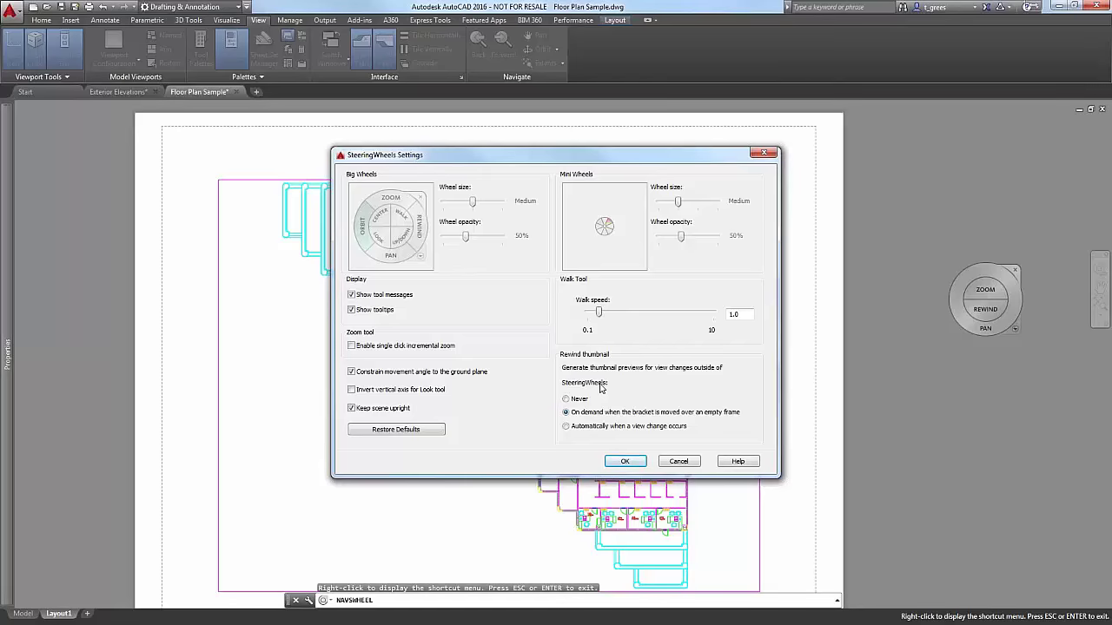
{"action": "left_click", "coordinate": [473, 205]}
{"action": "left_click_drag", "start_coordinate": [473, 206], "coordinate": [502, 203]}
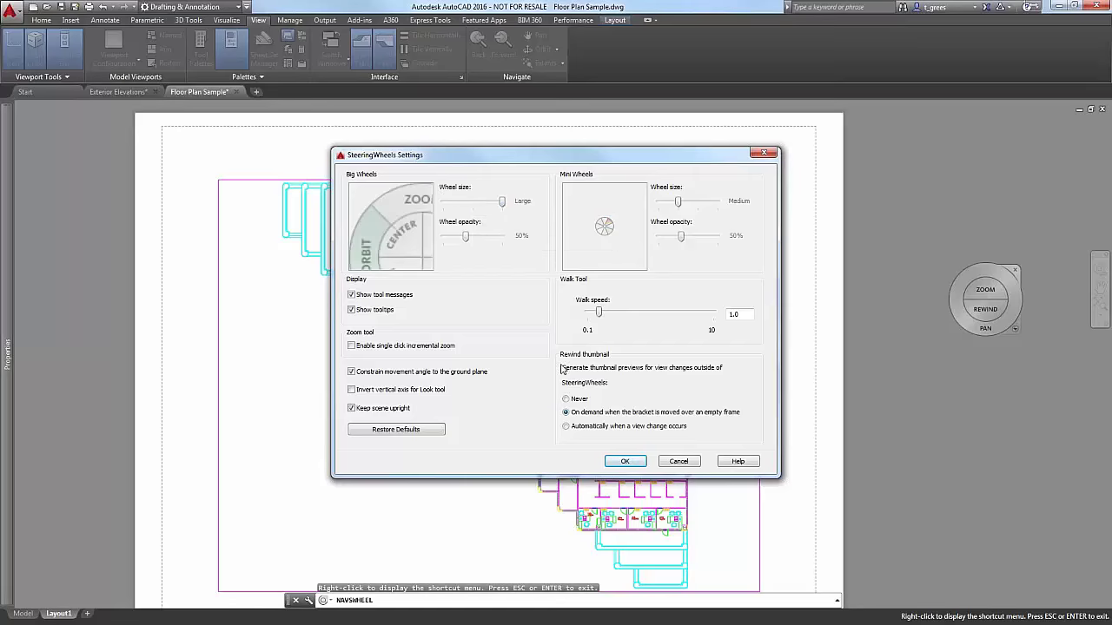
{"action": "left_click_drag", "start_coordinate": [465, 236], "coordinate": [501, 235]}
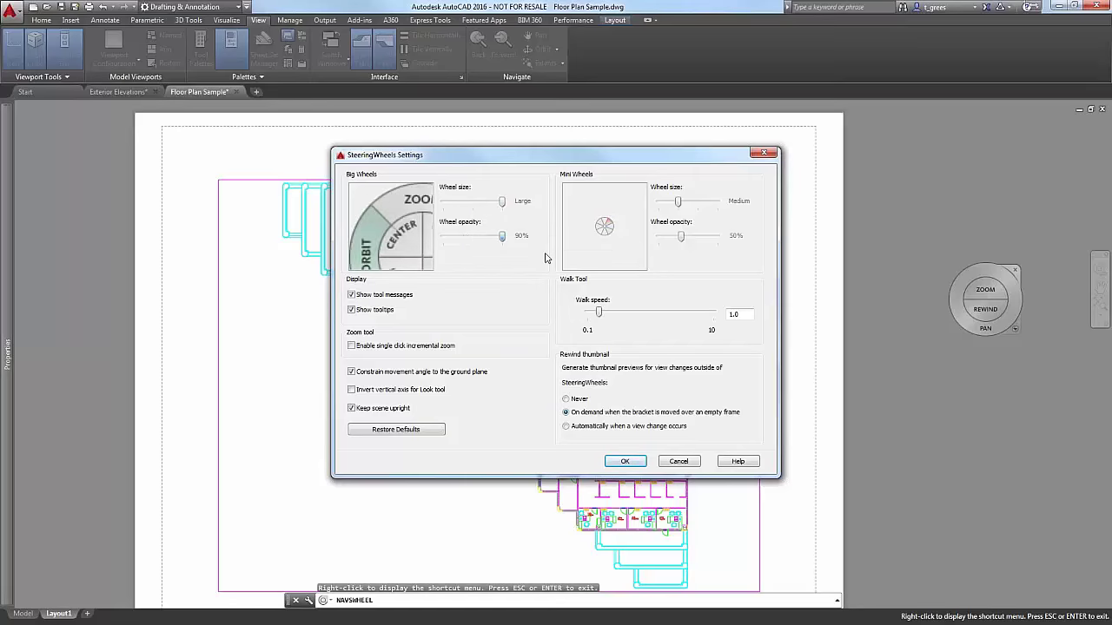
{"action": "left_click", "coordinate": [638, 463]}
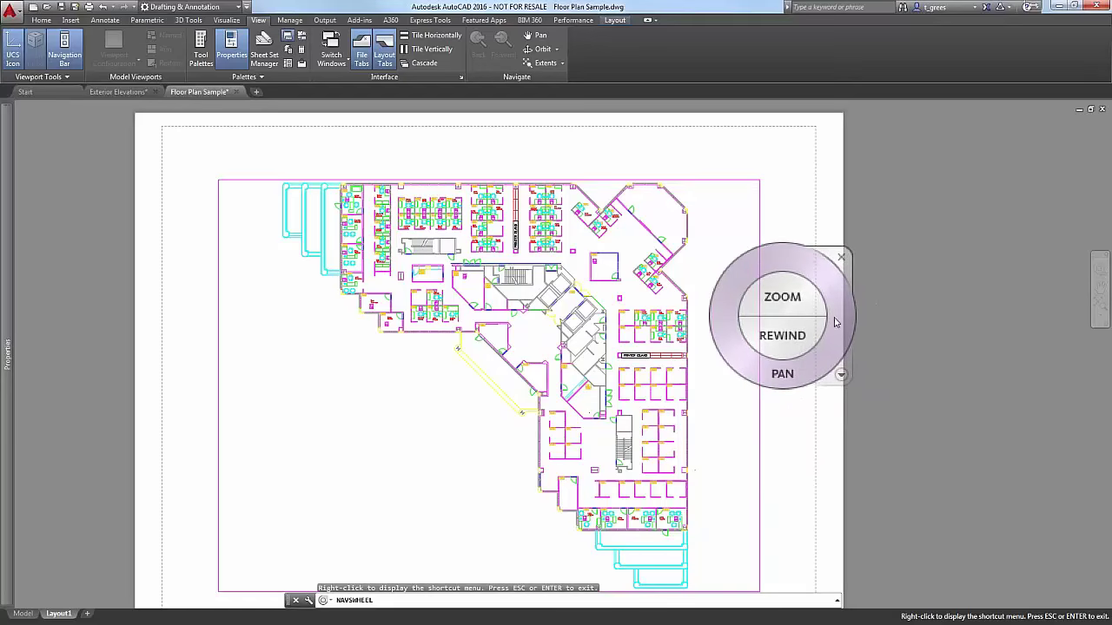
Set the big SteeringWheels to Medium size and 61% opacity, and close the wheel.
{"action": "left_click", "coordinate": [843, 380]}
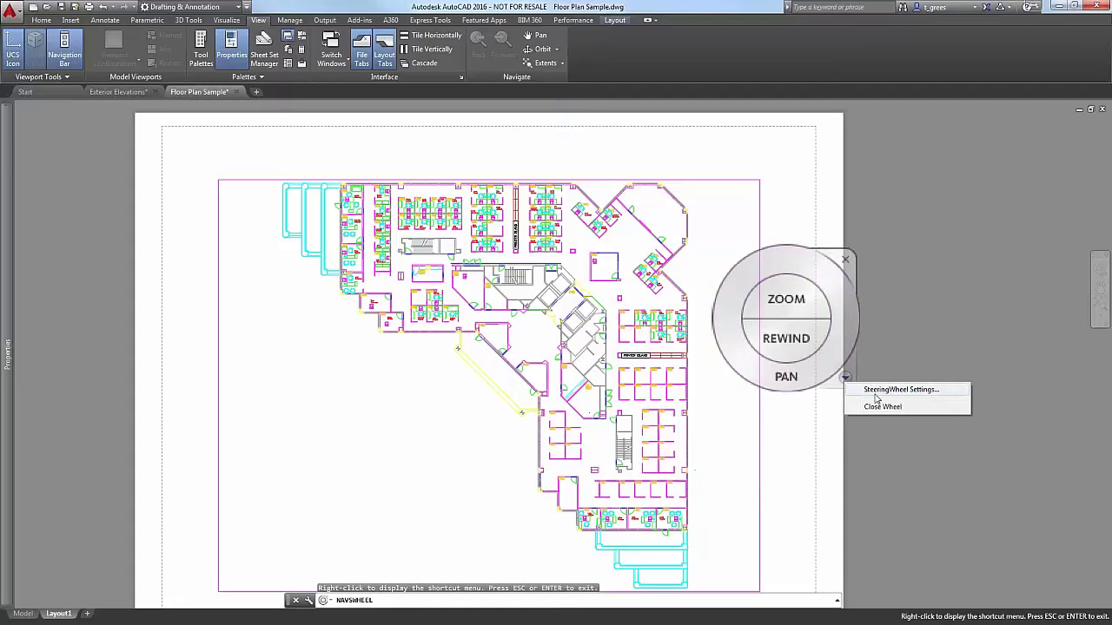
{"action": "left_click", "coordinate": [877, 390]}
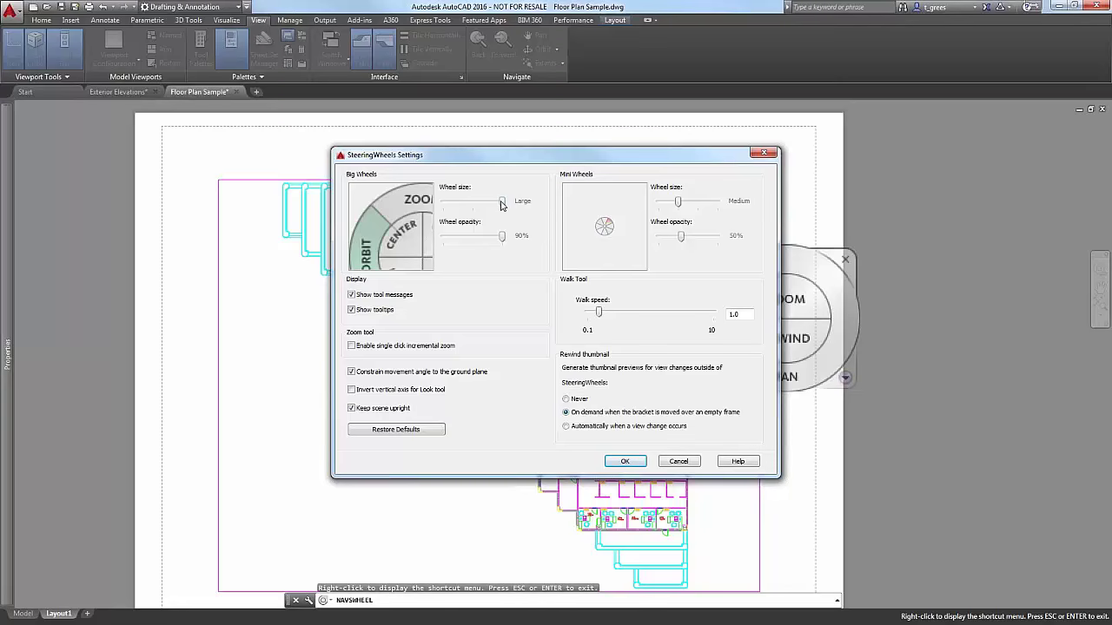
{"action": "left_click_drag", "start_coordinate": [501, 205], "coordinate": [473, 202]}
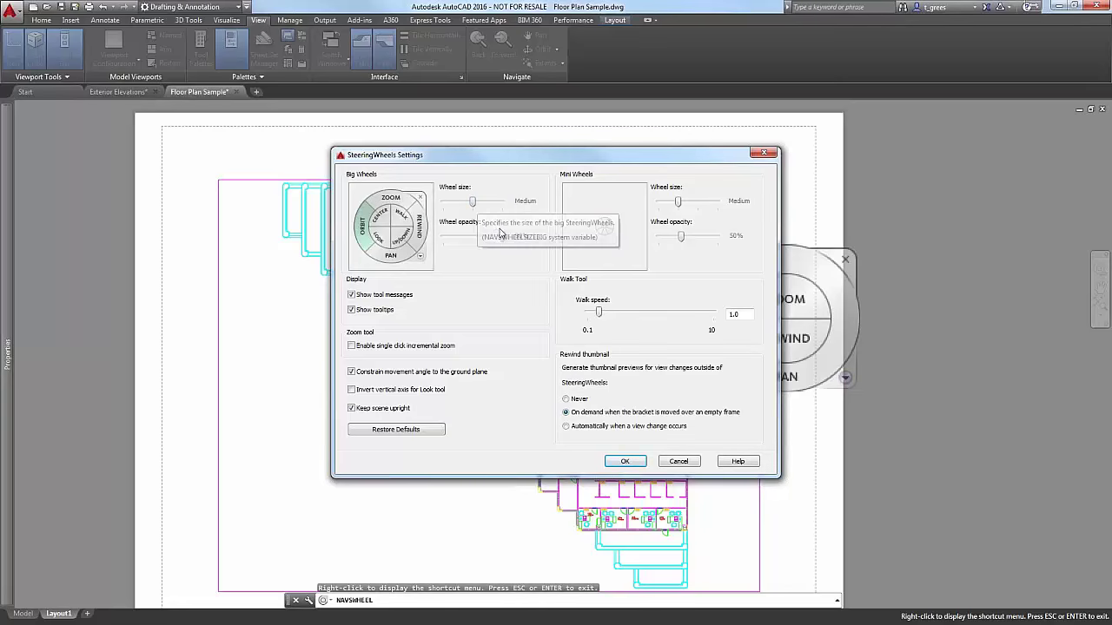
{"action": "left_click_drag", "start_coordinate": [498, 242], "coordinate": [478, 239]}
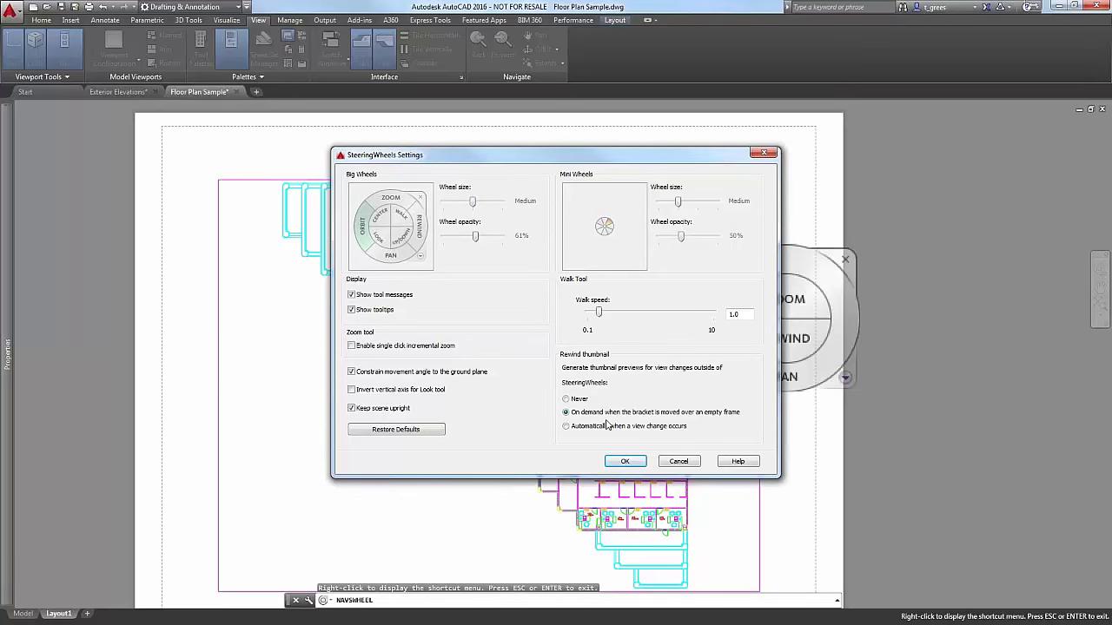
{"action": "left_click", "coordinate": [623, 461]}
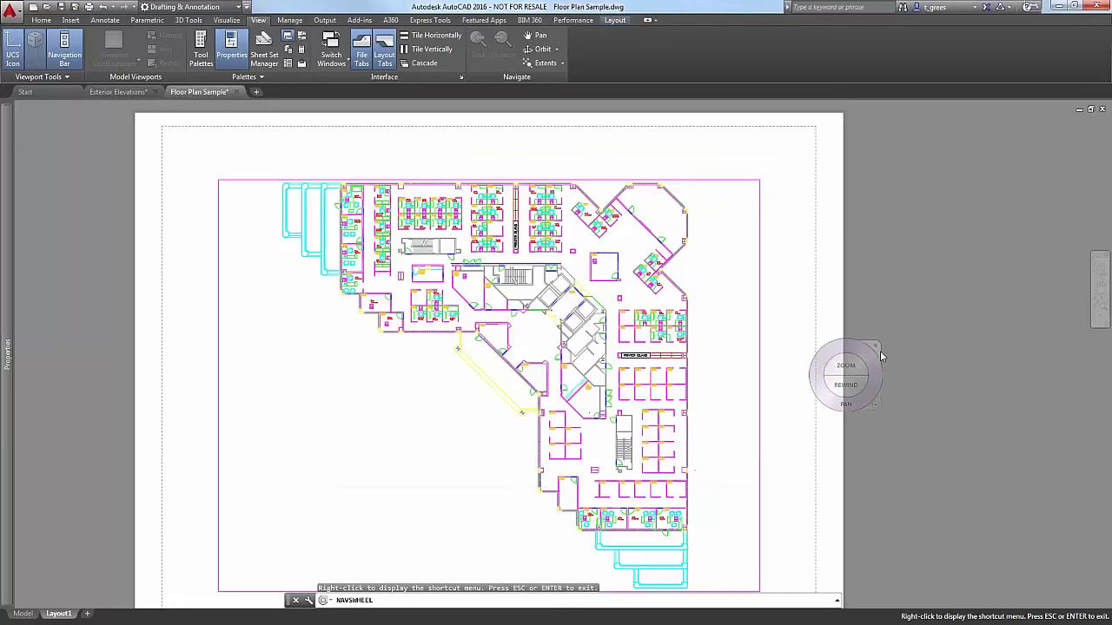
{"action": "key", "text": "Escape"}
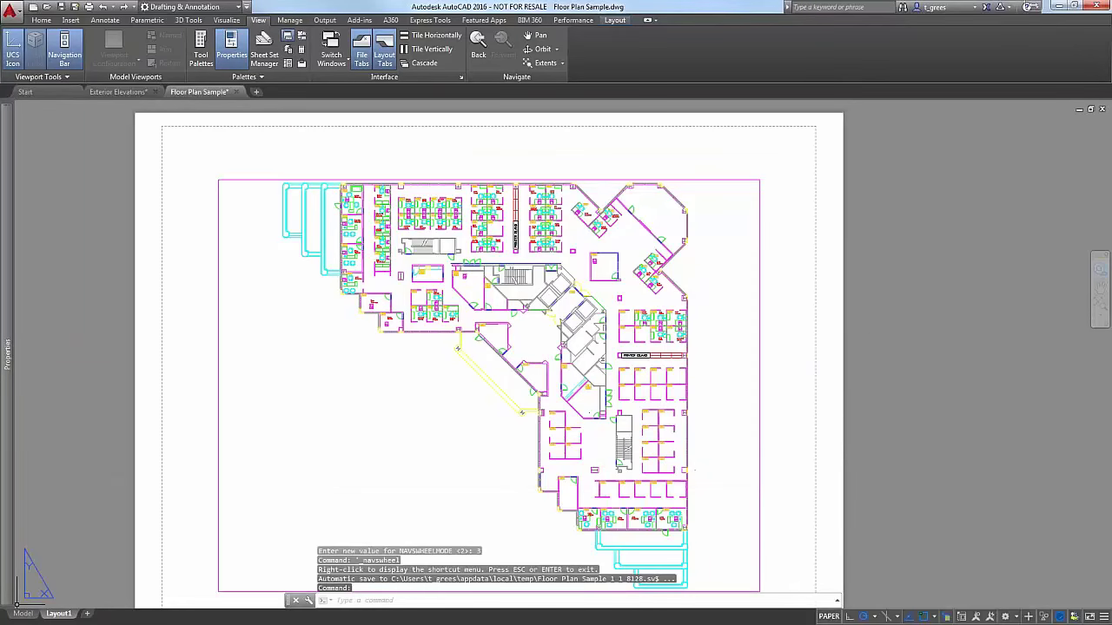
Switch to model space and display the Full Navigation Wheel.
{"action": "mouse_move", "coordinate": [57, 579]}
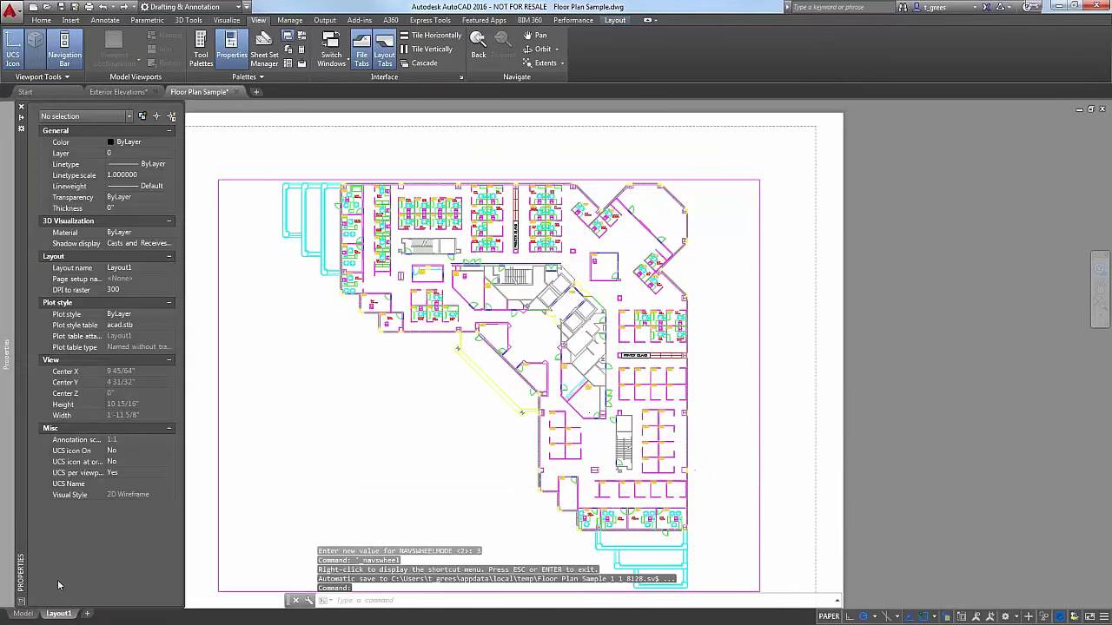
{"action": "left_click", "coordinate": [23, 614]}
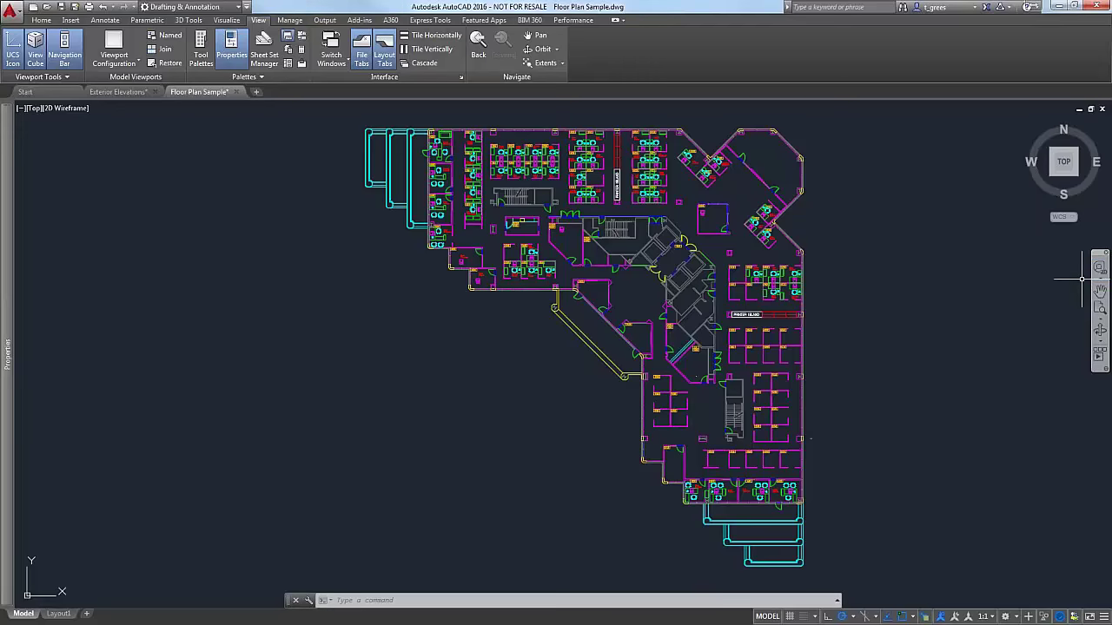
{"action": "left_click", "coordinate": [1099, 282]}
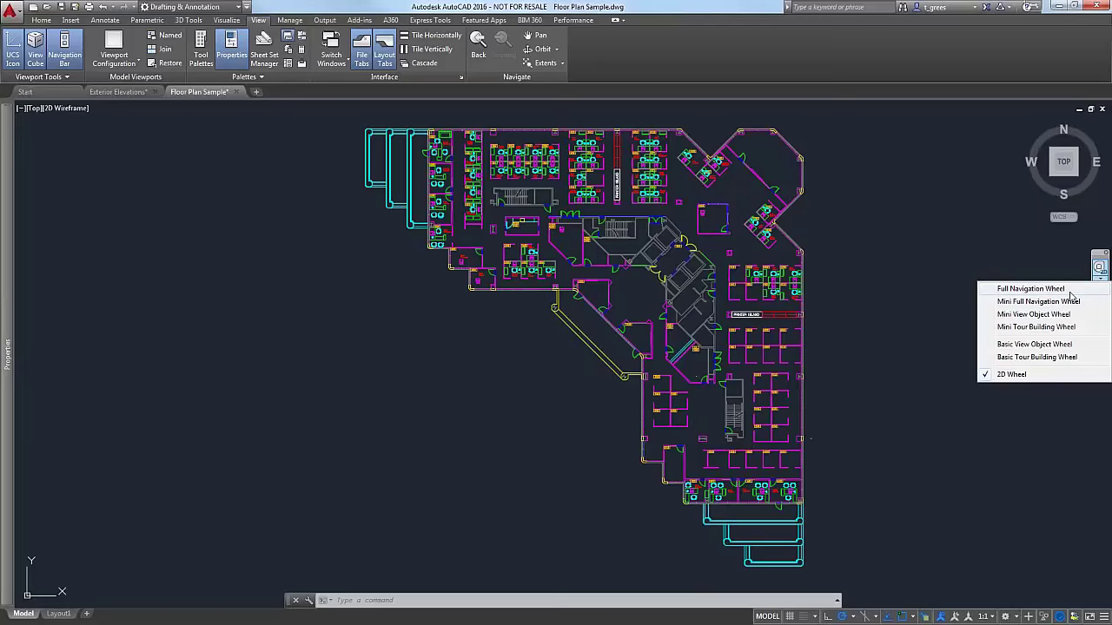
{"action": "left_click", "coordinate": [1068, 290]}
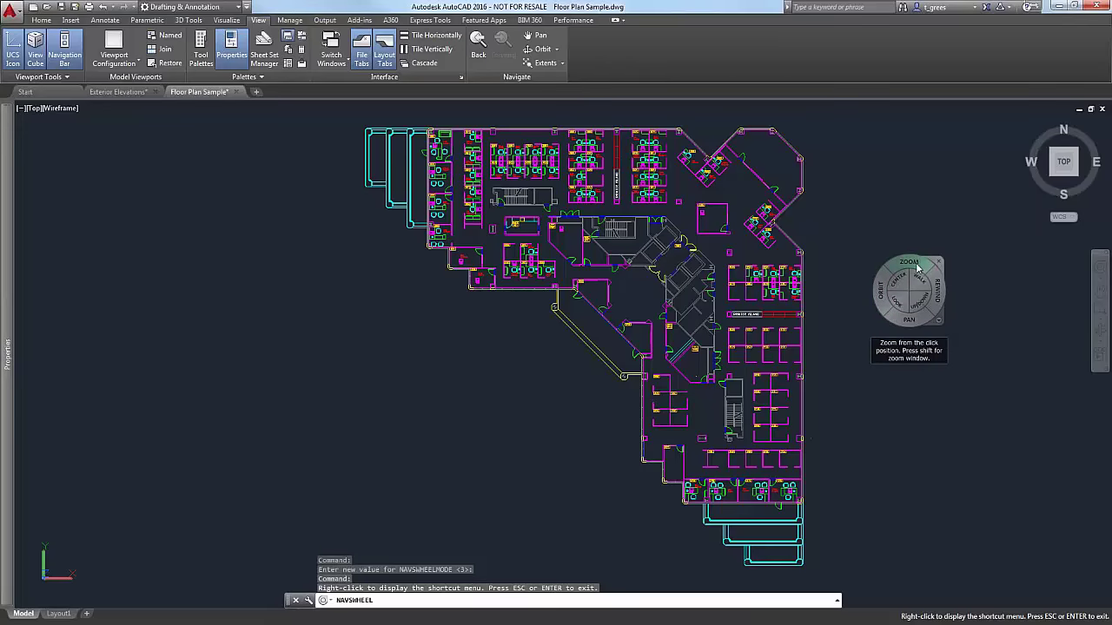
Zoom in on the floor plan with the wheel's Zoom tool, and rewind to the earlier view of the lower cubicles.
{"action": "left_click_drag", "start_coordinate": [917, 268], "coordinate": [917, 216]}
{"action": "left_click_drag", "start_coordinate": [917, 211], "coordinate": [913, 252]}
{"action": "left_click_drag", "start_coordinate": [904, 300], "coordinate": [886, 322]}
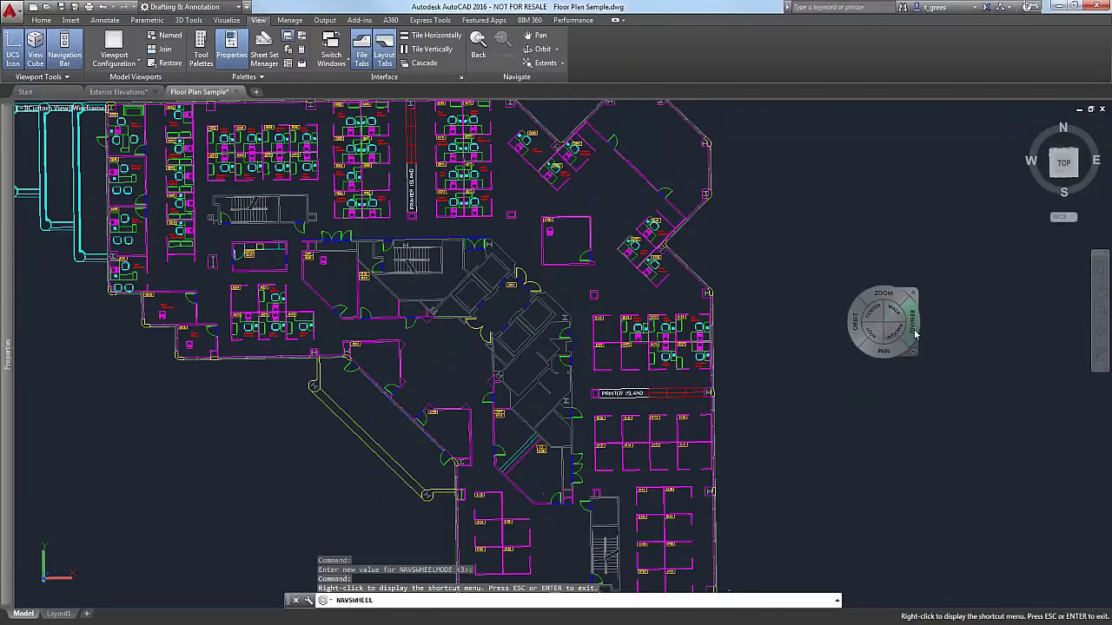
{"action": "left_click", "coordinate": [913, 330]}
{"action": "left_click_drag", "start_coordinate": [914, 330], "coordinate": [869, 325]}
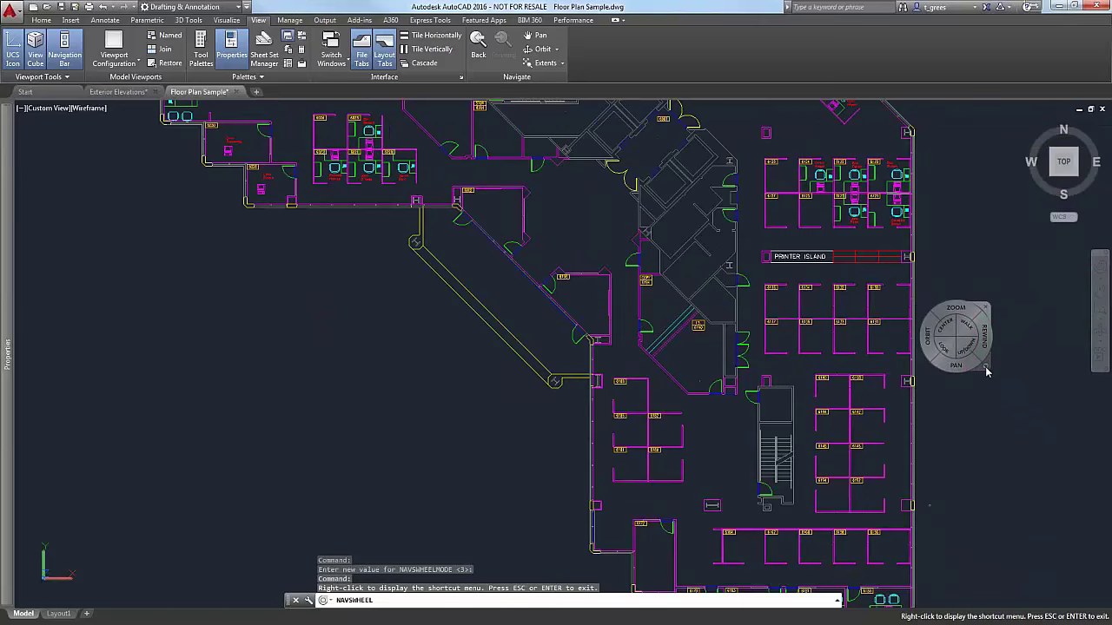
Change to the Mini Full Navigation Wheel and pan the view to the rooms in the upper part of the floor plan.
{"action": "left_click", "coordinate": [986, 368]}
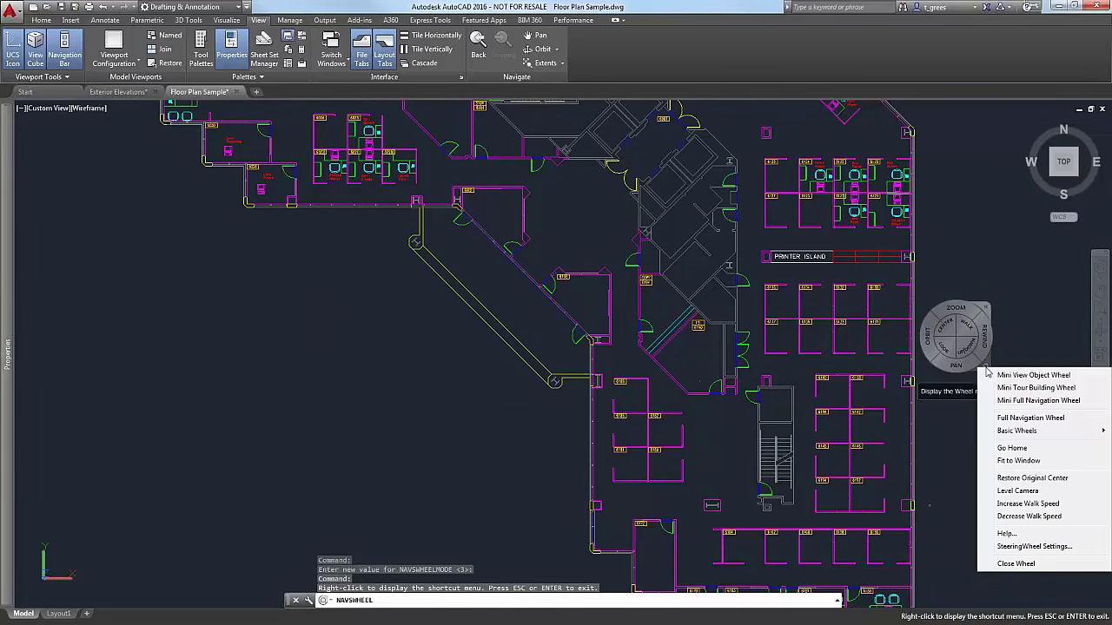
{"action": "mouse_move", "coordinate": [1036, 437]}
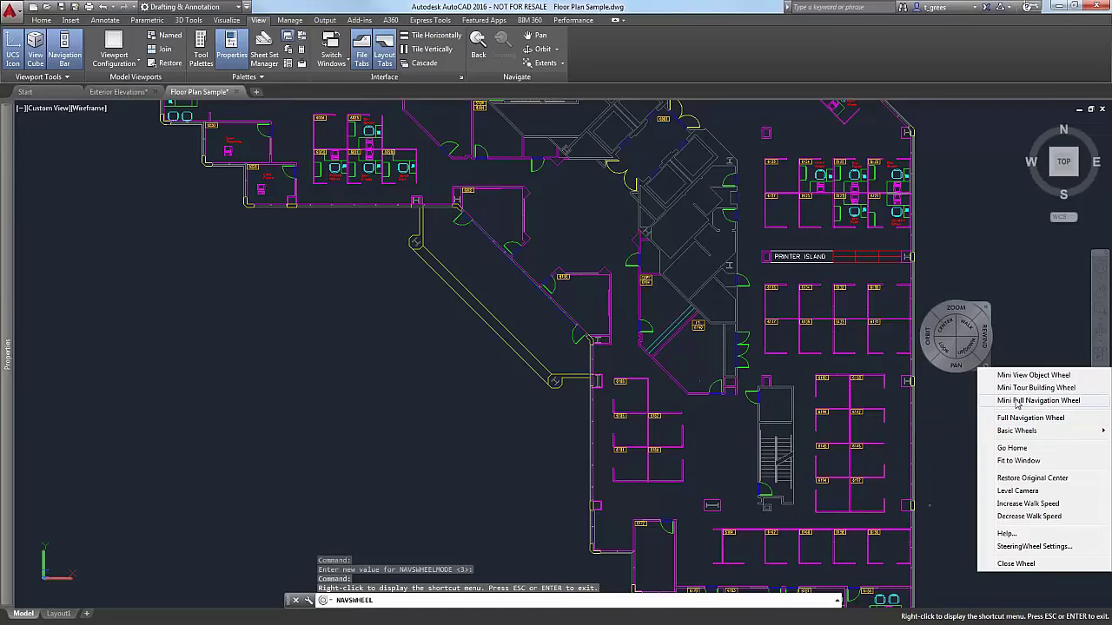
{"action": "left_click", "coordinate": [1016, 404]}
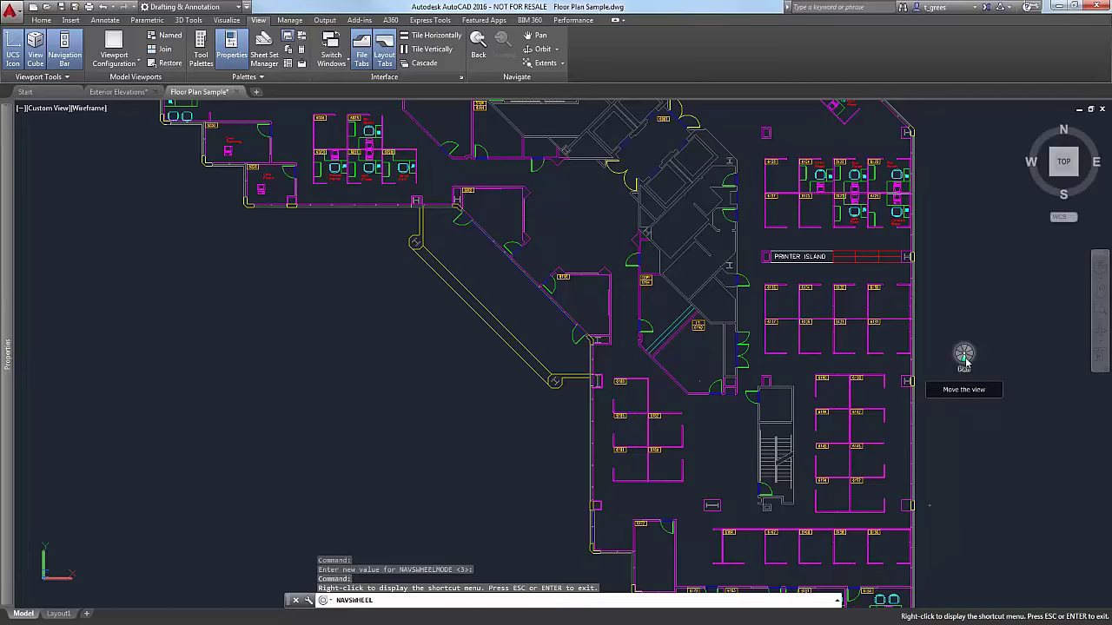
{"action": "left_click_drag", "start_coordinate": [964, 356], "coordinate": [888, 544]}
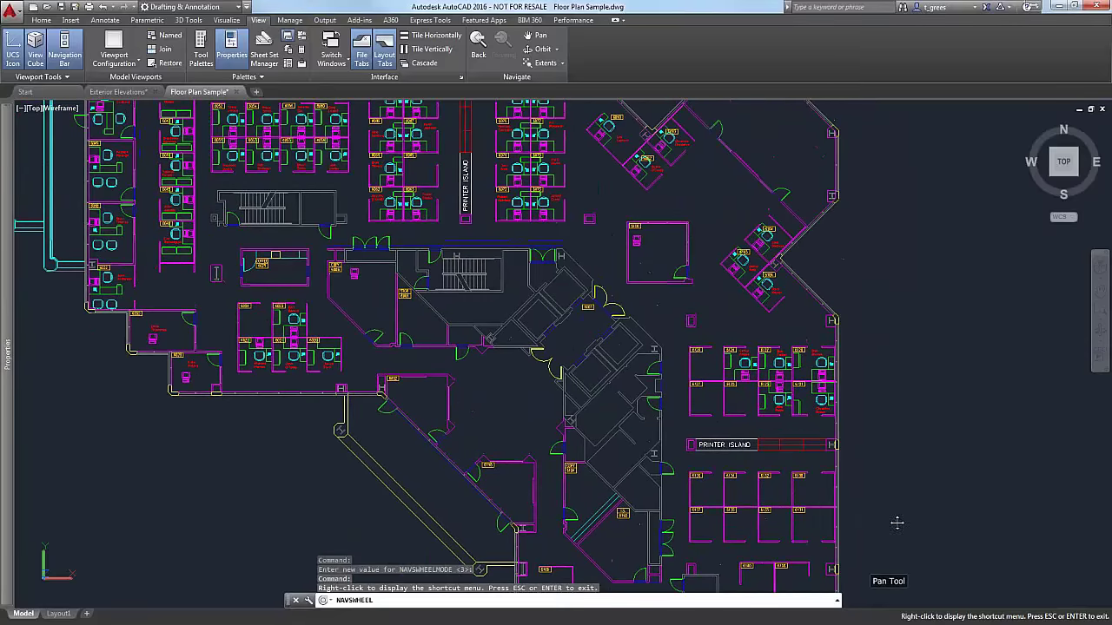
Change back to the Full Navigation Wheel and close it.
{"action": "left_click", "coordinate": [1104, 277]}
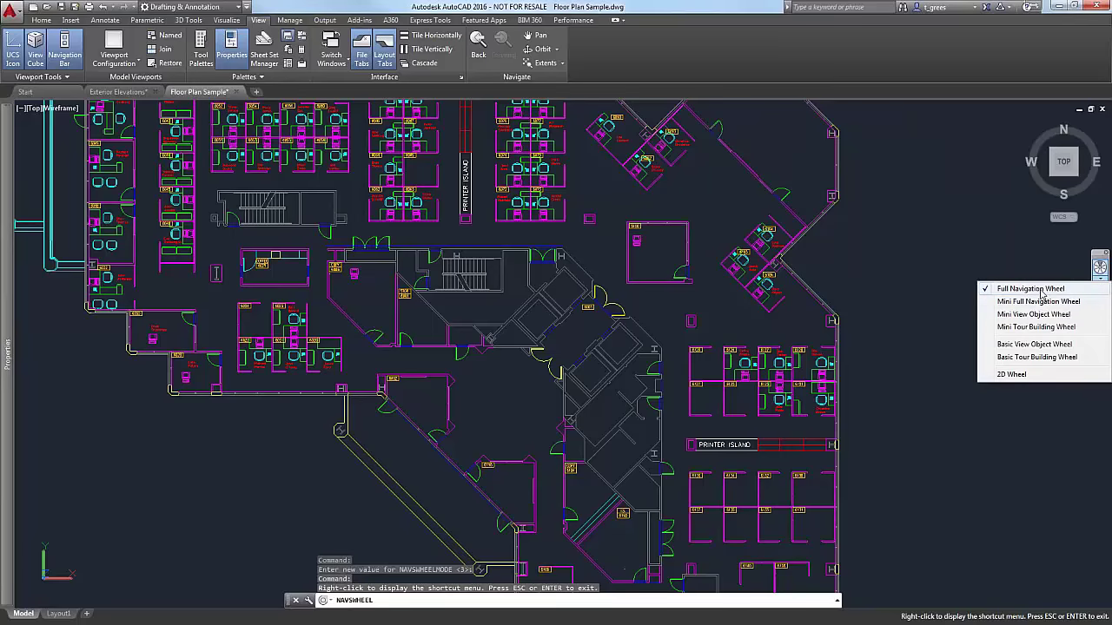
{"action": "left_click", "coordinate": [1042, 290]}
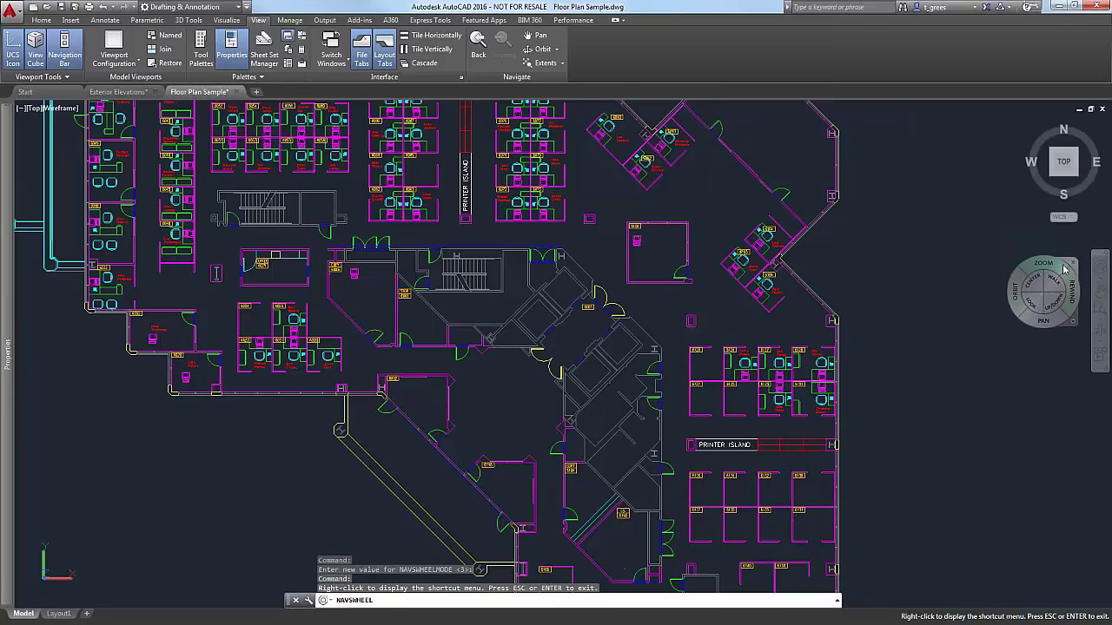
{"action": "left_click", "coordinate": [1075, 264]}
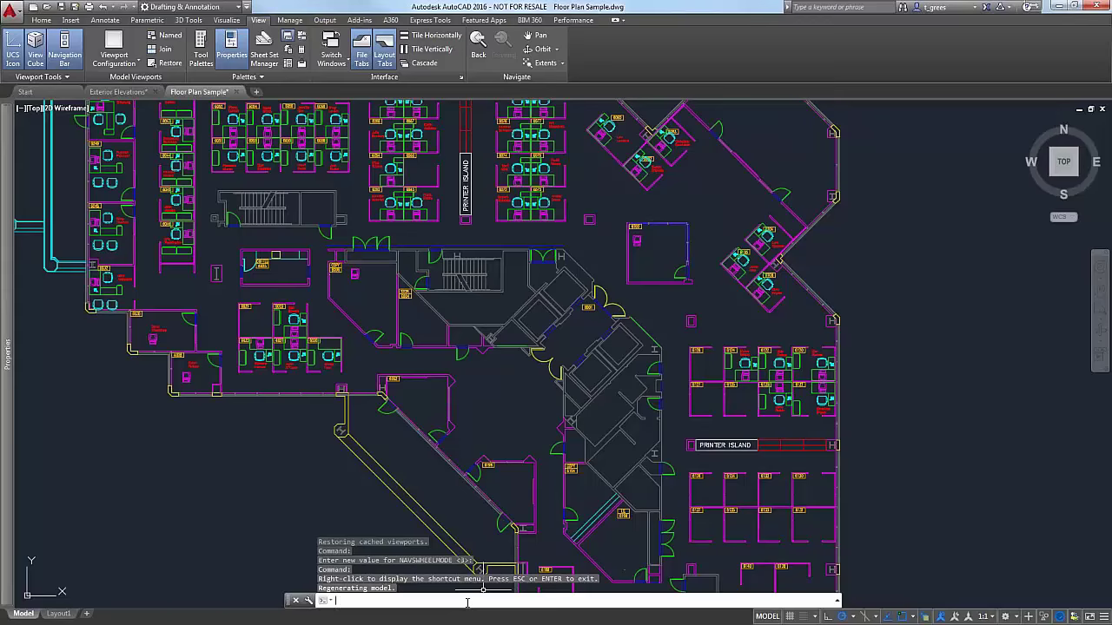
Close the navigation bar and turn its display back on with the NAVBAR command's ON option.
{"action": "left_click", "coordinate": [1105, 254]}
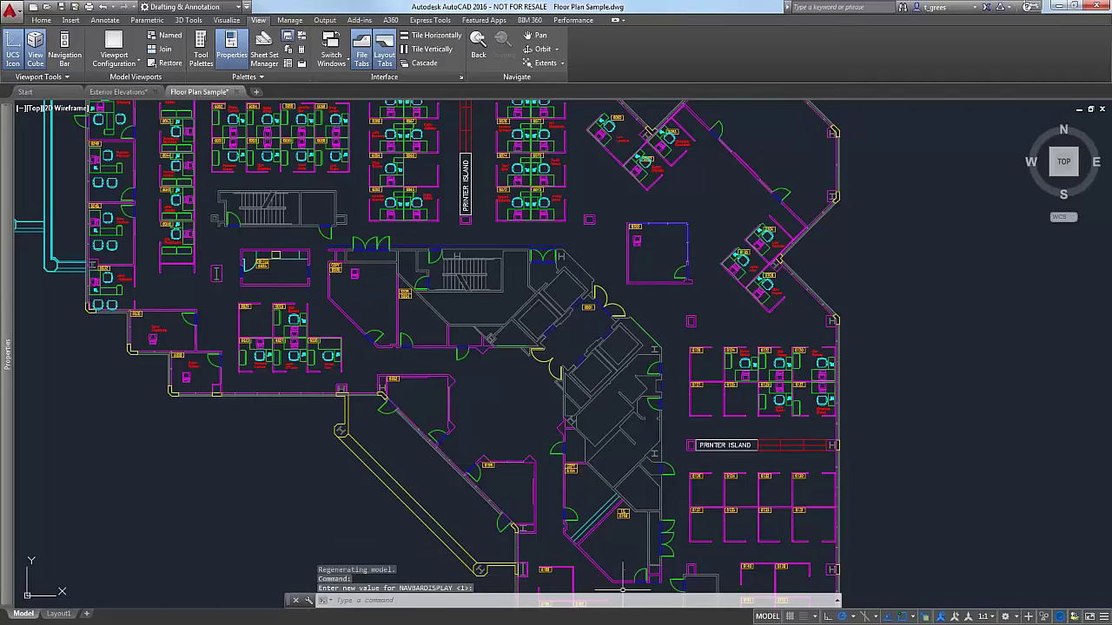
{"action": "type", "text": "NAVBAR"}
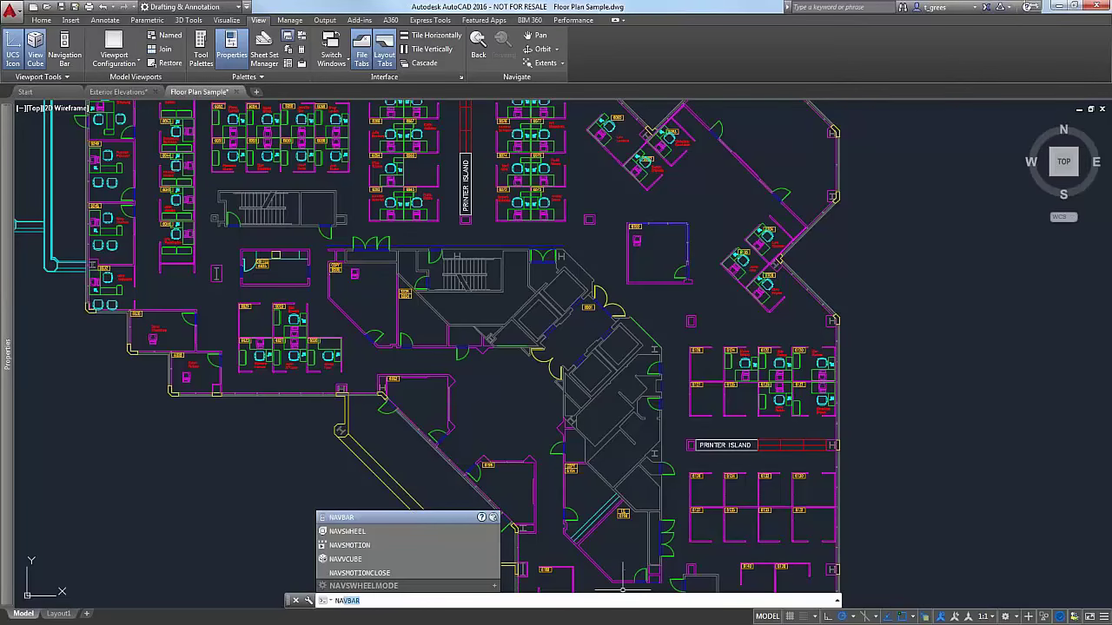
{"action": "key", "text": "Return"}
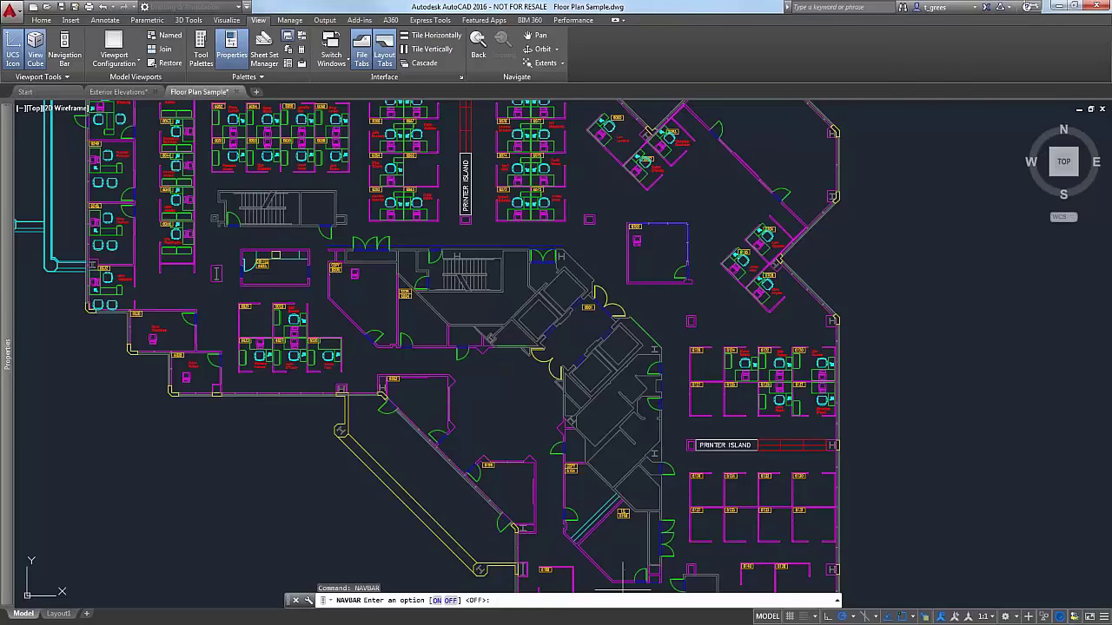
{"action": "type", "text": "on"}
{"action": "key", "text": "Return"}
{"action": "key", "text": "Return"}
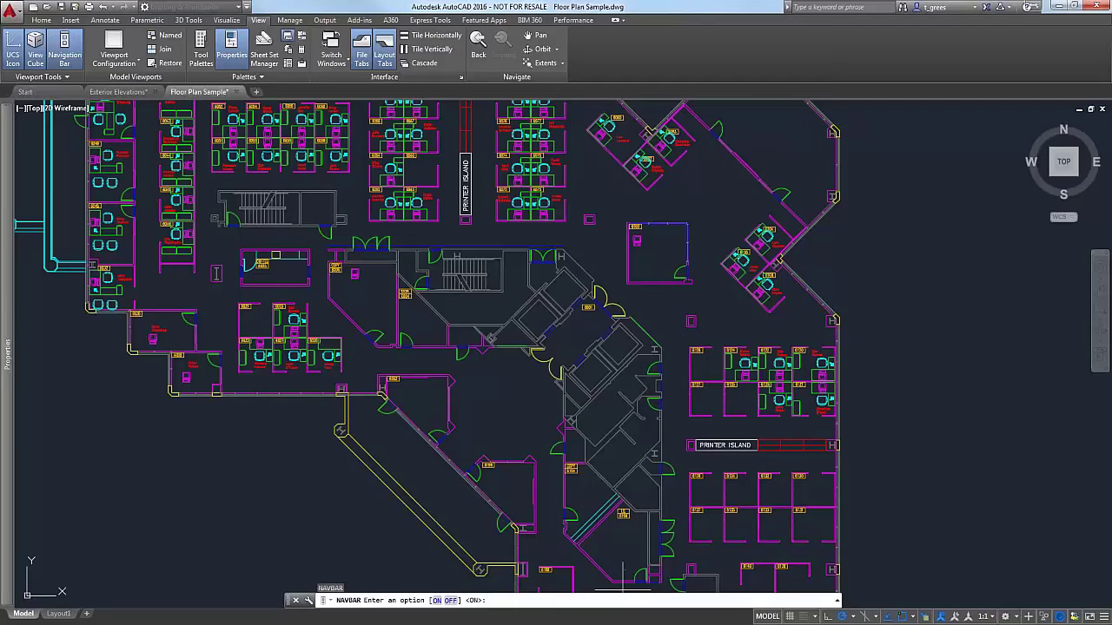
{"action": "key", "text": "Return"}
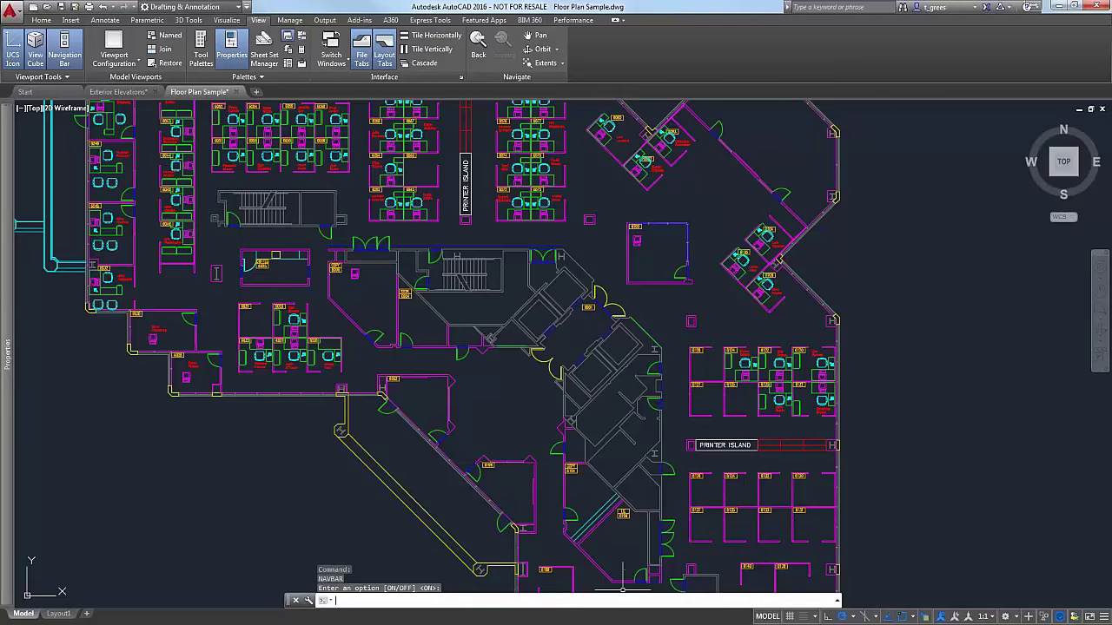
Hide the navigation bar by setting NAVBARDISPLAY to 0, and show it again by setting NAVBARDISPLAY to 1.
{"action": "type", "text": "of"}
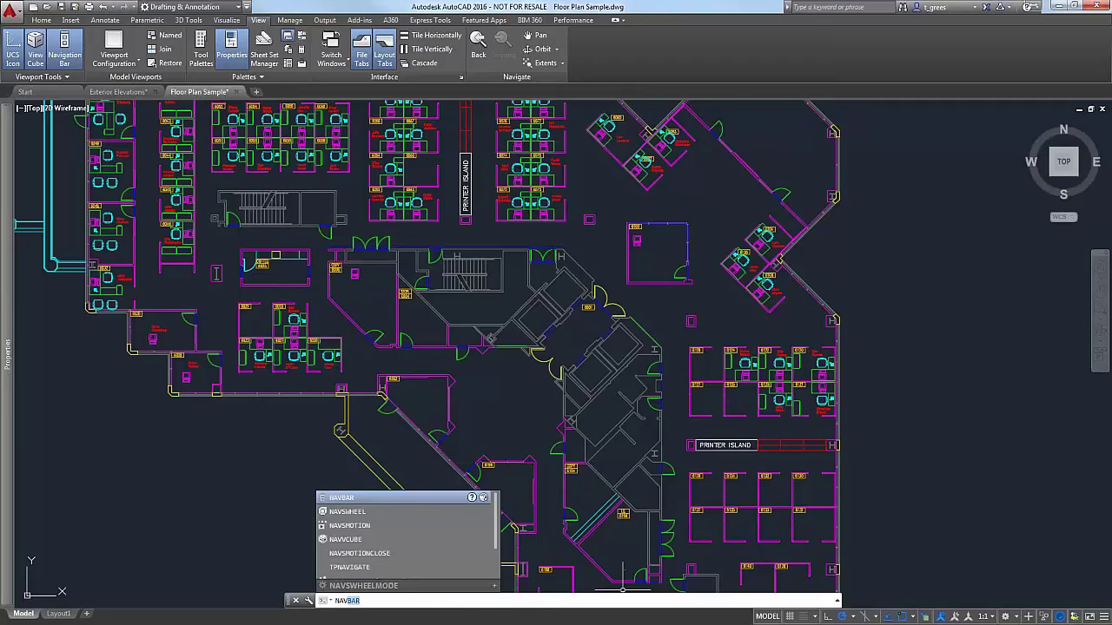
{"action": "type", "text": "BARDISPLAY"}
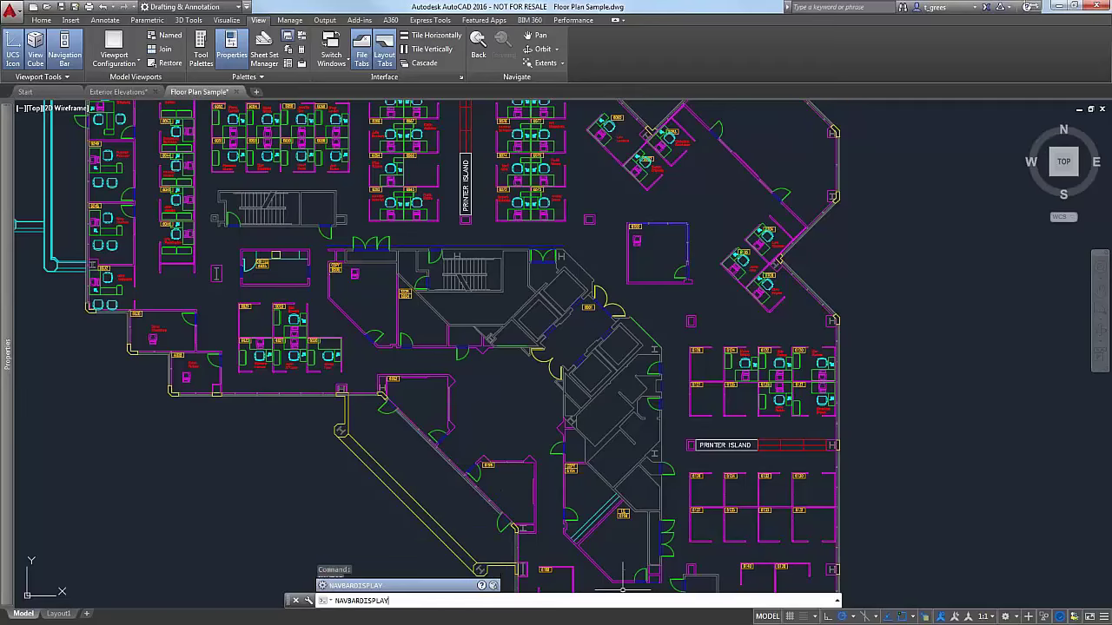
{"action": "key", "text": "Return"}
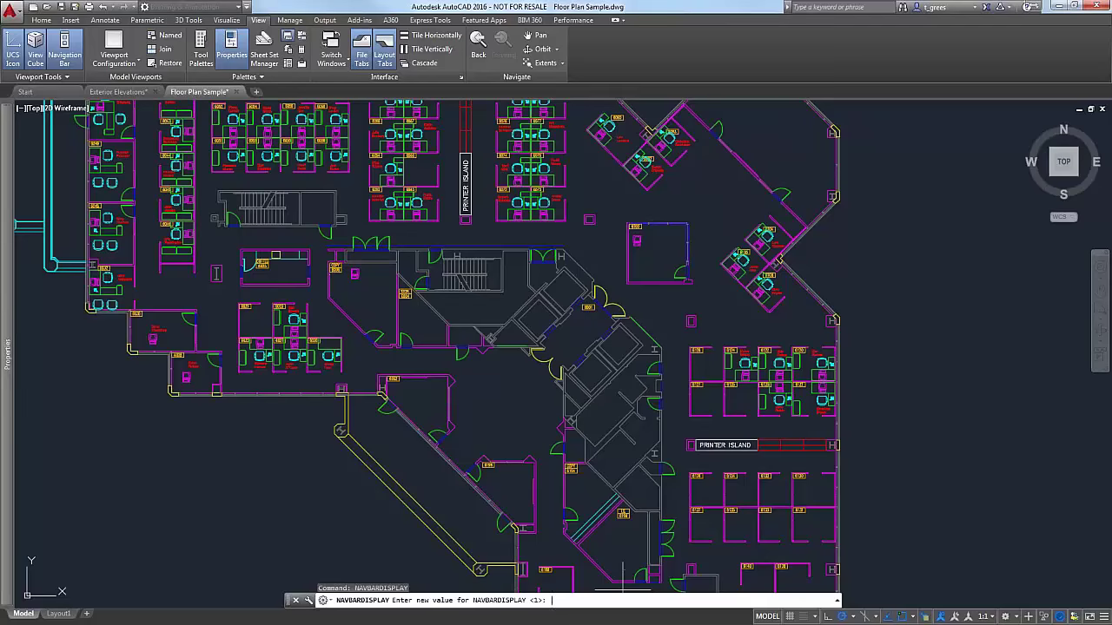
{"action": "type", "text": "0"}
{"action": "key", "text": "Return"}
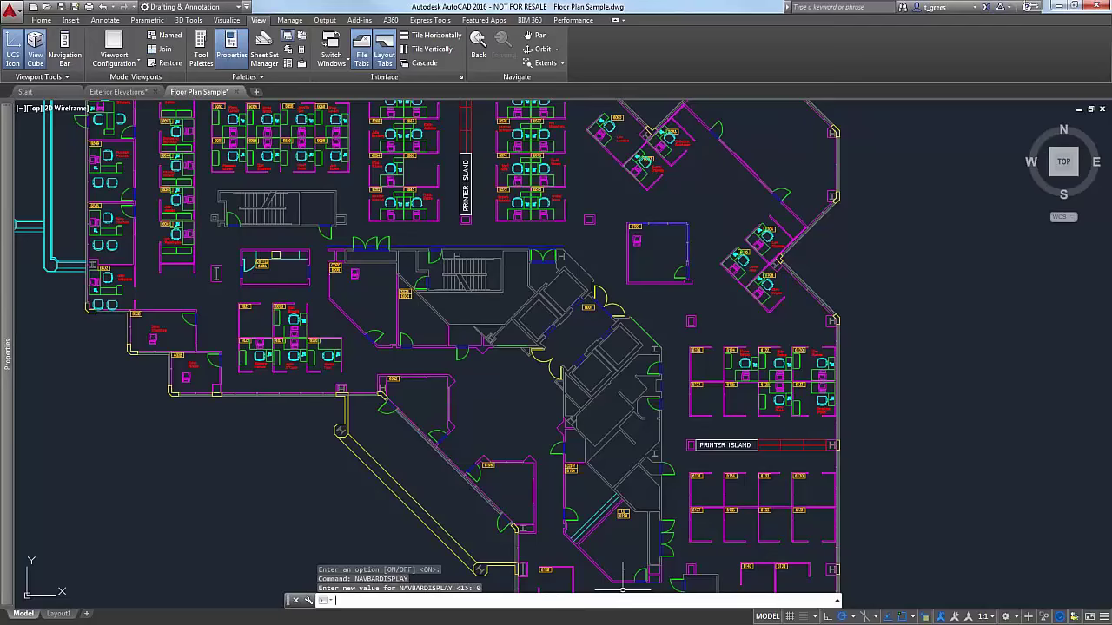
{"action": "key", "text": "Return"}
{"action": "type", "text": "1"}
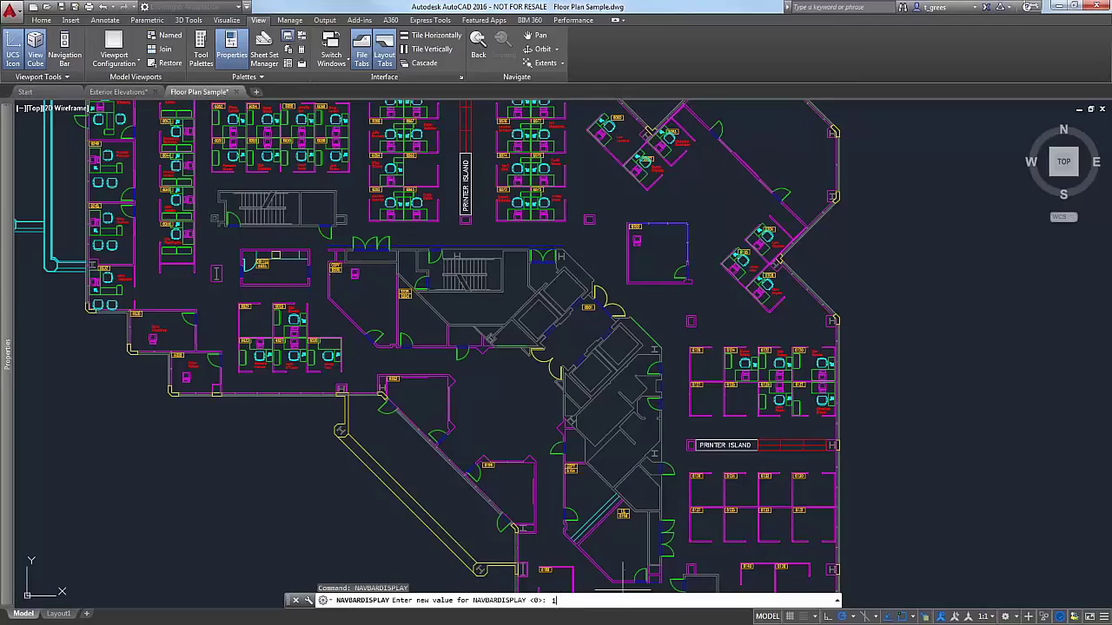
{"action": "key", "text": "Return"}
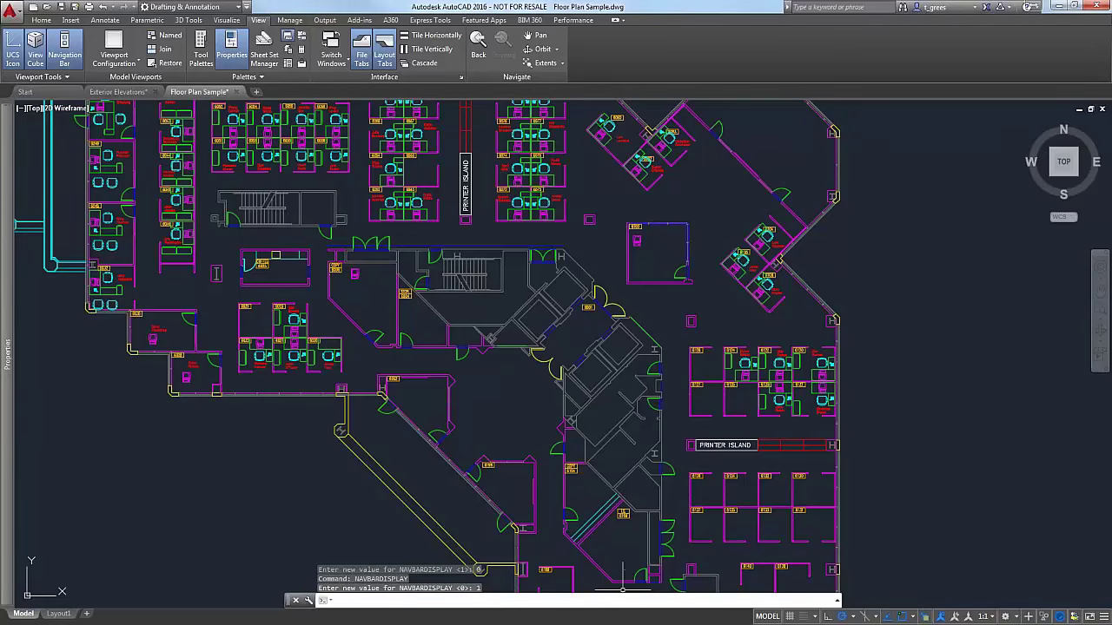
Display the Full Navigation Wheel with the NAVSWHEEL command and close it.
{"action": "type", "text": "navswheel"}
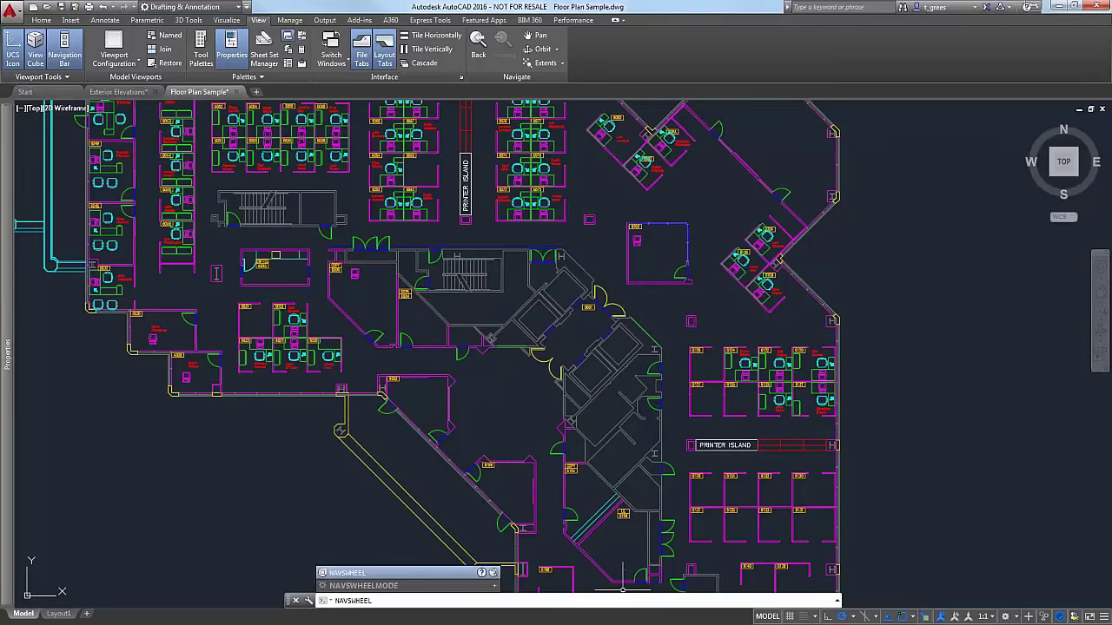
{"action": "key", "text": "Return"}
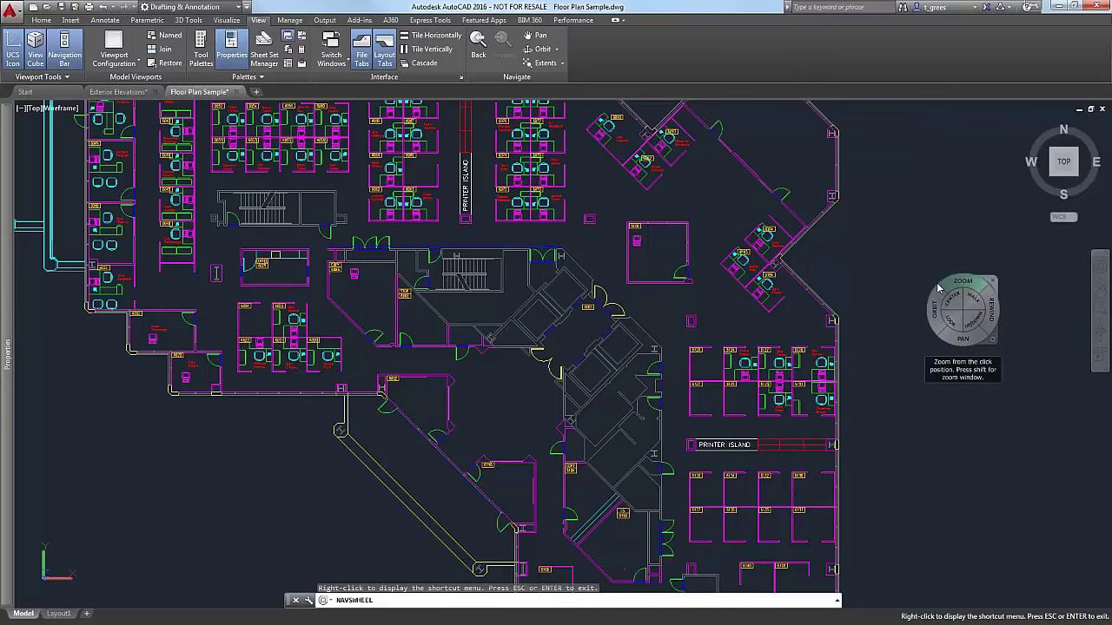
{"action": "key", "text": "Escape"}
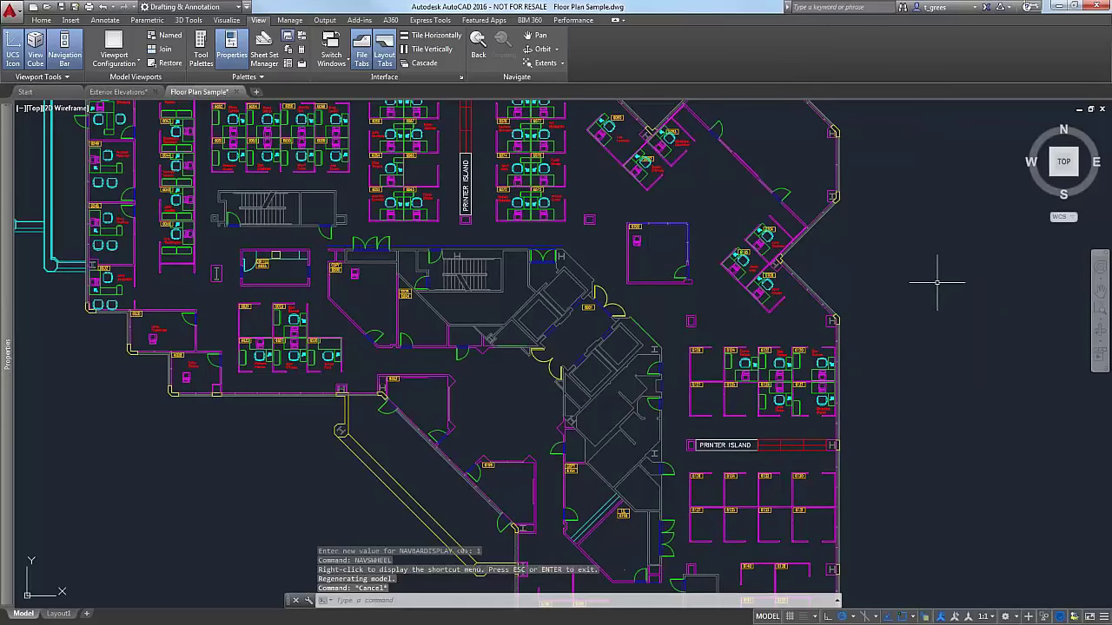
Set NAVSWHEELMODE to 1 and check the wheel type offered on the navigation bar.
{"action": "type", "text": "na"}
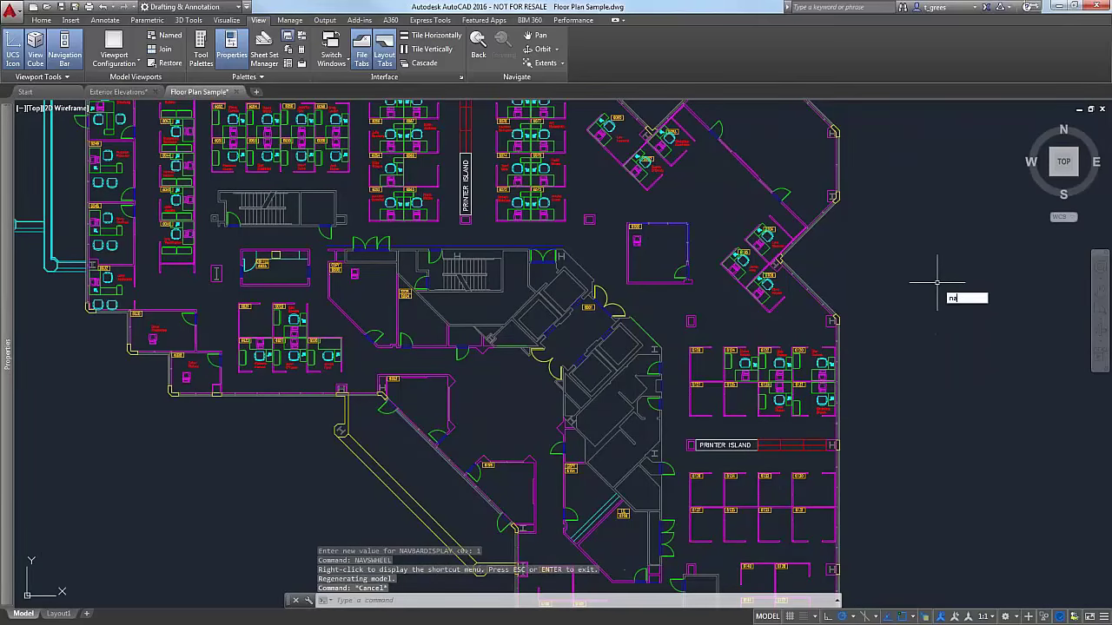
{"action": "type", "text": "vswhee"}
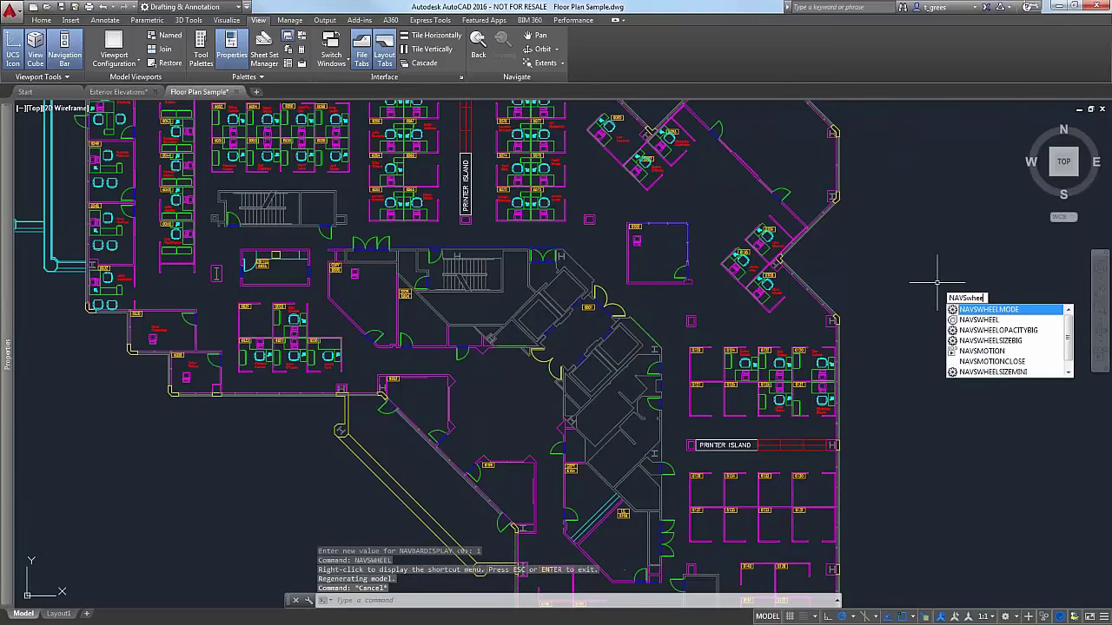
{"action": "type", "text": "lmod"}
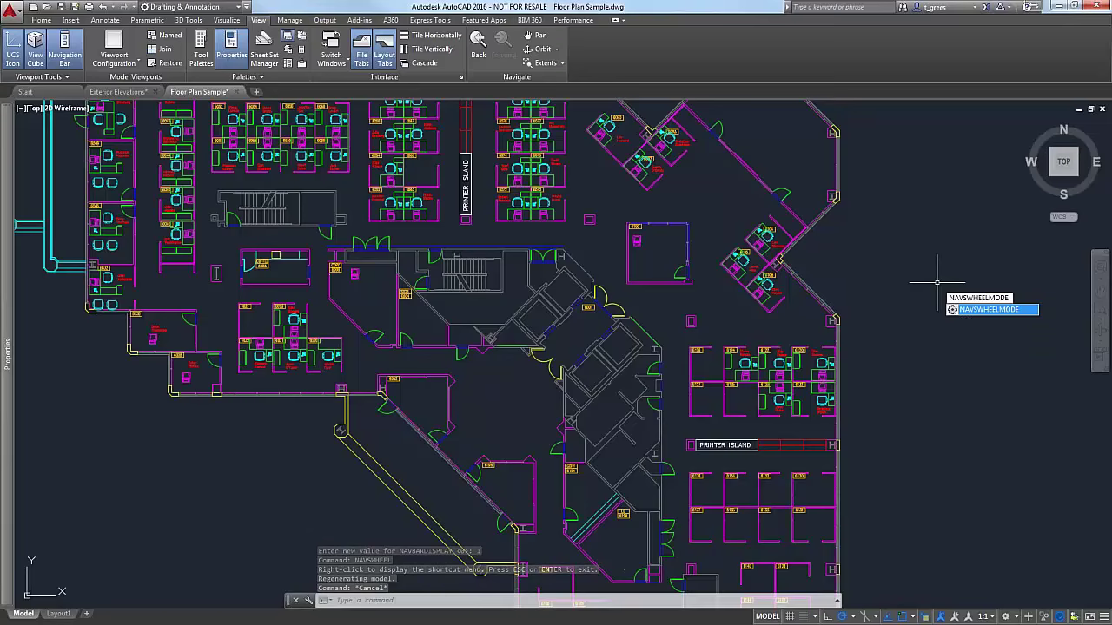
{"action": "key", "text": "Return"}
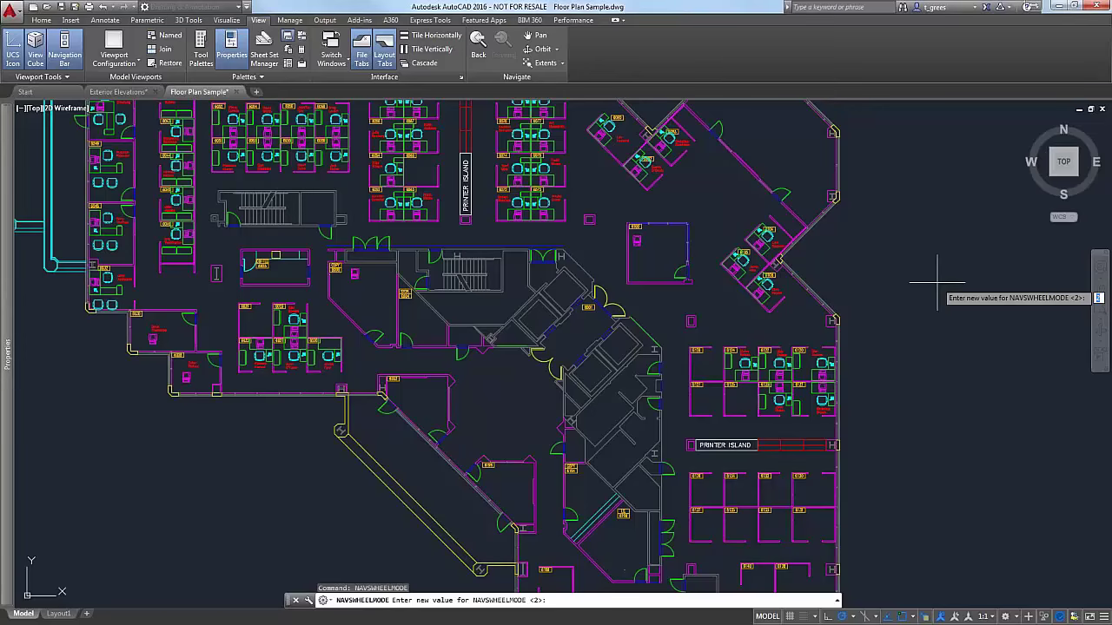
{"action": "type", "text": "1"}
{"action": "key", "text": "Return"}
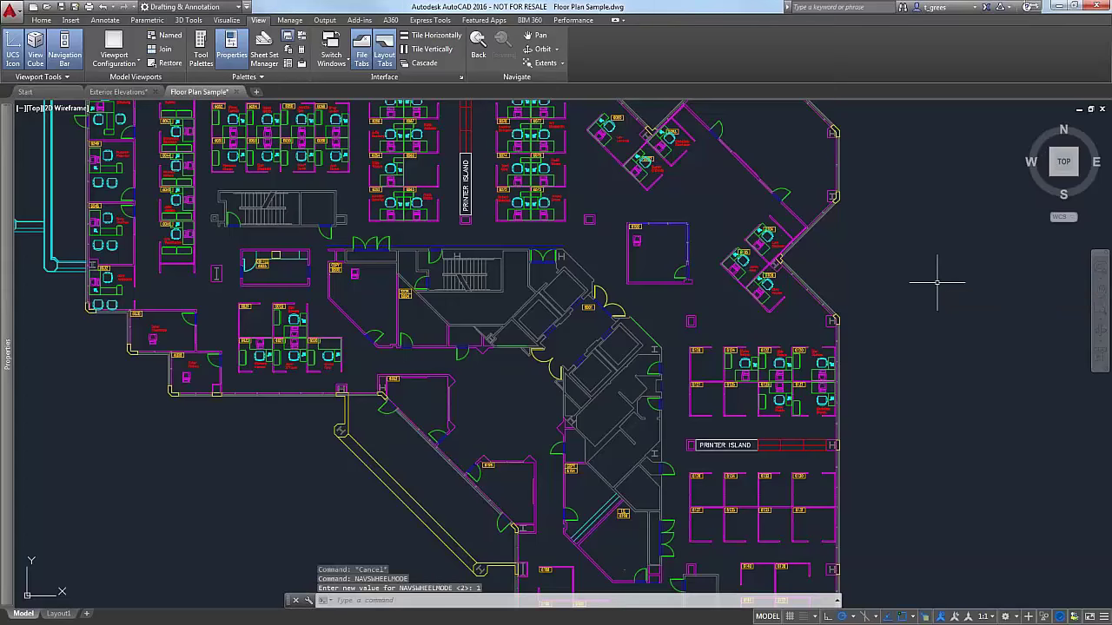
{"action": "left_click", "coordinate": [1099, 270]}
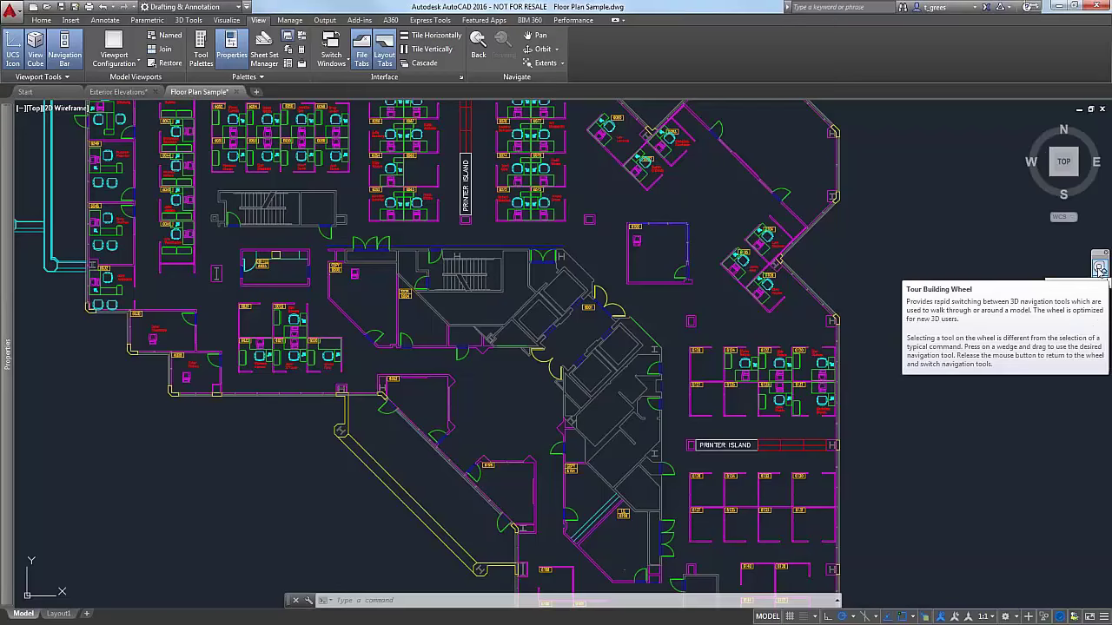
Cancel the stray selection window and set NAVSWHEELMODE to 3.
{"action": "left_click", "coordinate": [946, 305]}
{"action": "type", "text": "NAVSWHEEL"}
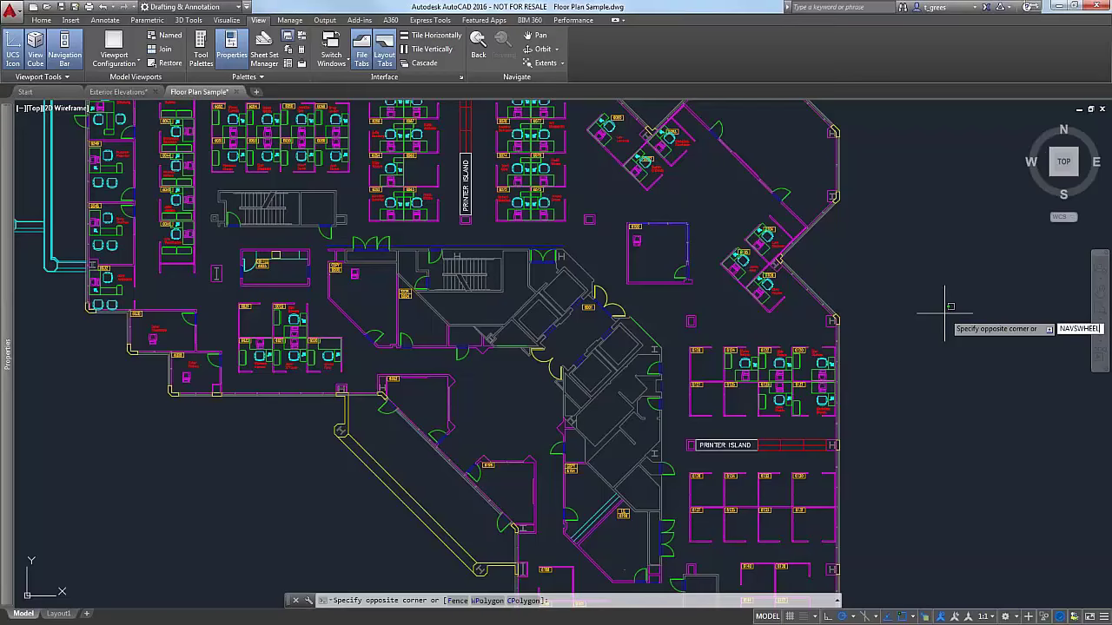
{"action": "type", "text": "MODE"}
{"action": "key", "text": "Return"}
{"action": "key", "text": "Escape"}
{"action": "key", "text": "Up"}
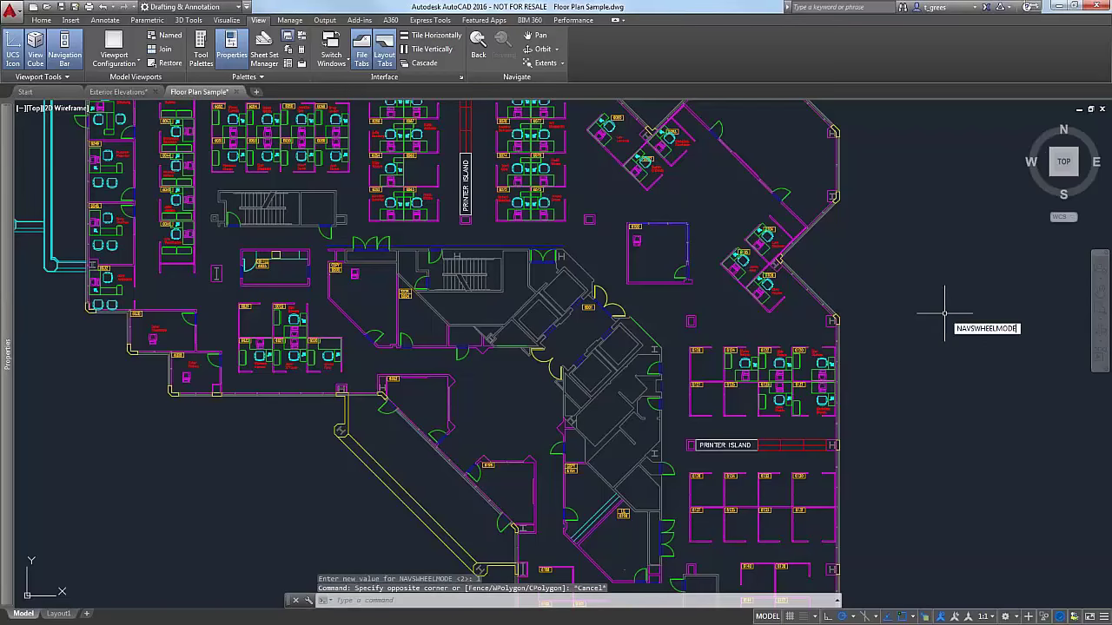
{"action": "key", "text": "Return"}
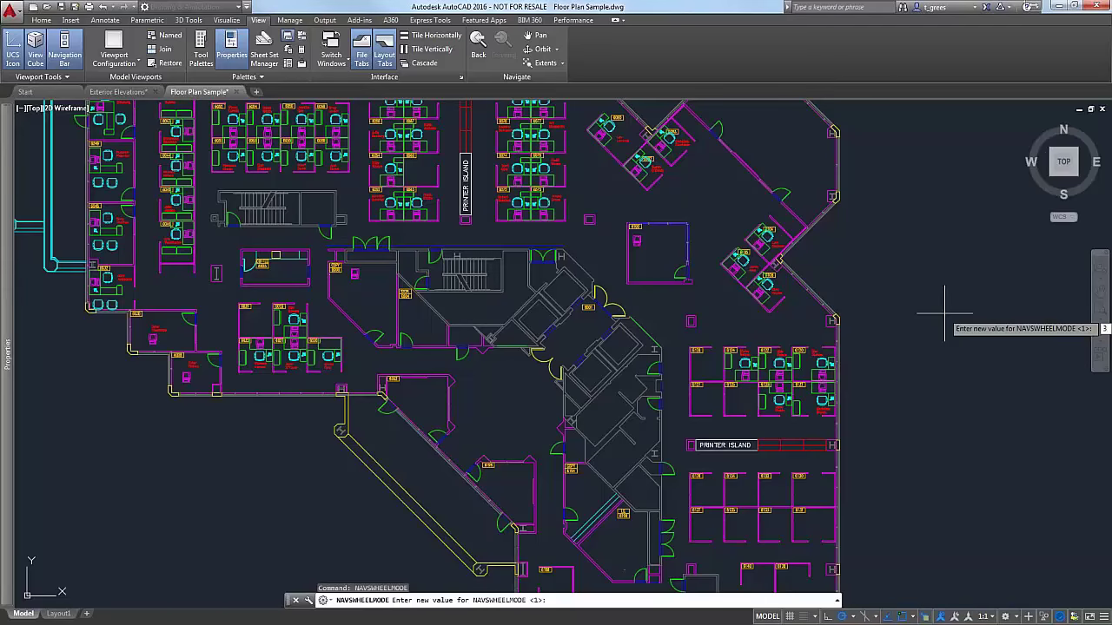
{"action": "type", "text": "3"}
{"action": "key", "text": "Return"}
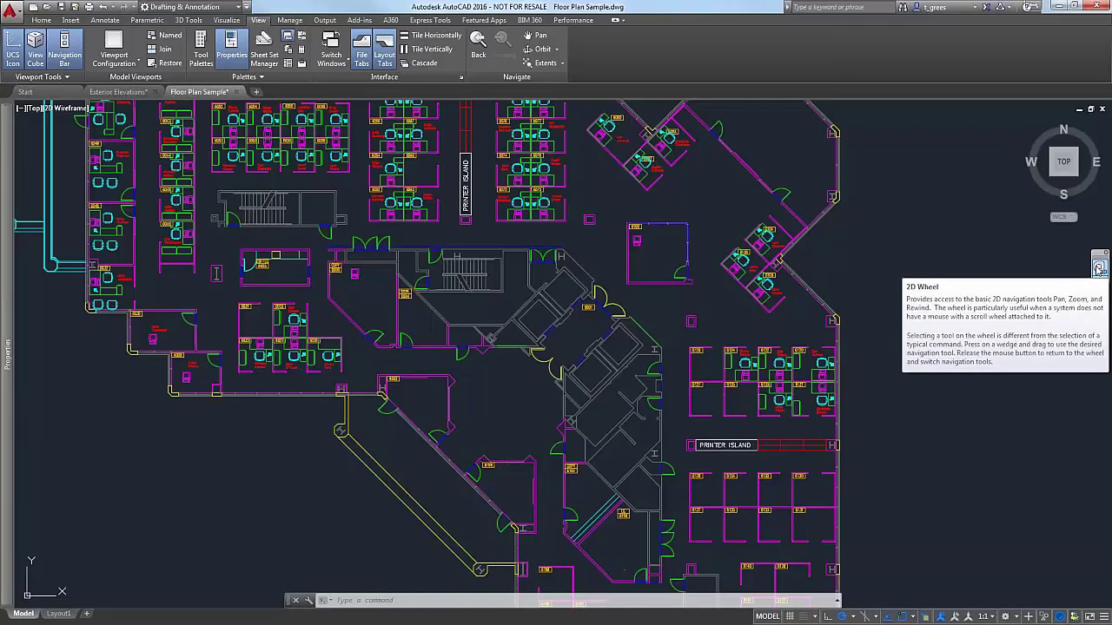
Set NAVSWHEELMODE to 2.
{"action": "left_click", "coordinate": [356, 600]}
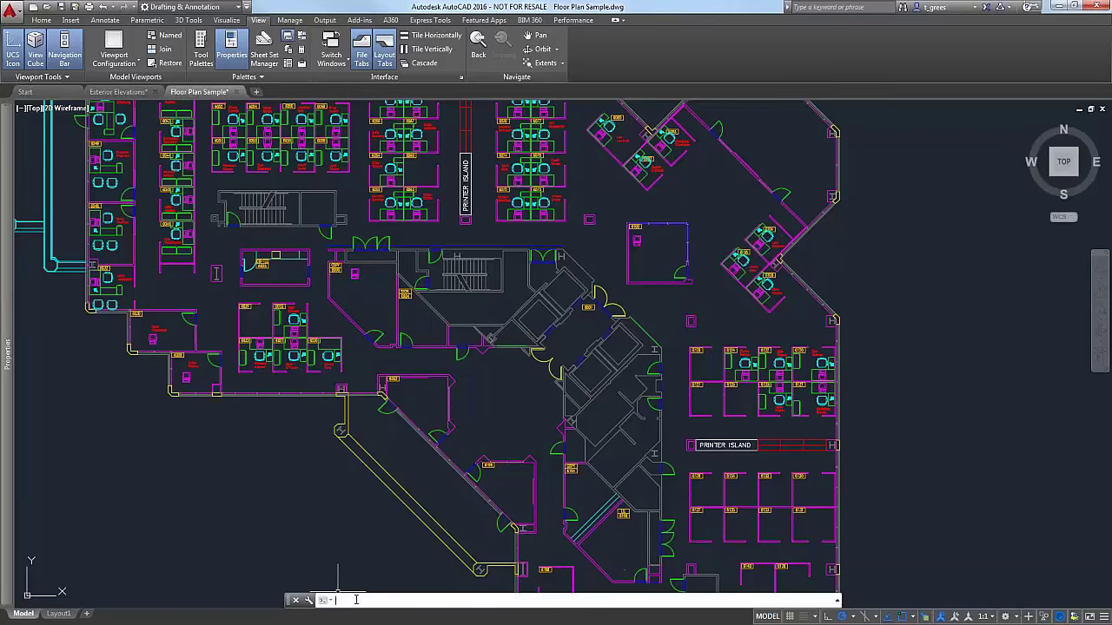
{"action": "type", "text": "NAVSWHEELMODE"}
{"action": "key", "text": "Return"}
{"action": "type", "text": "2"}
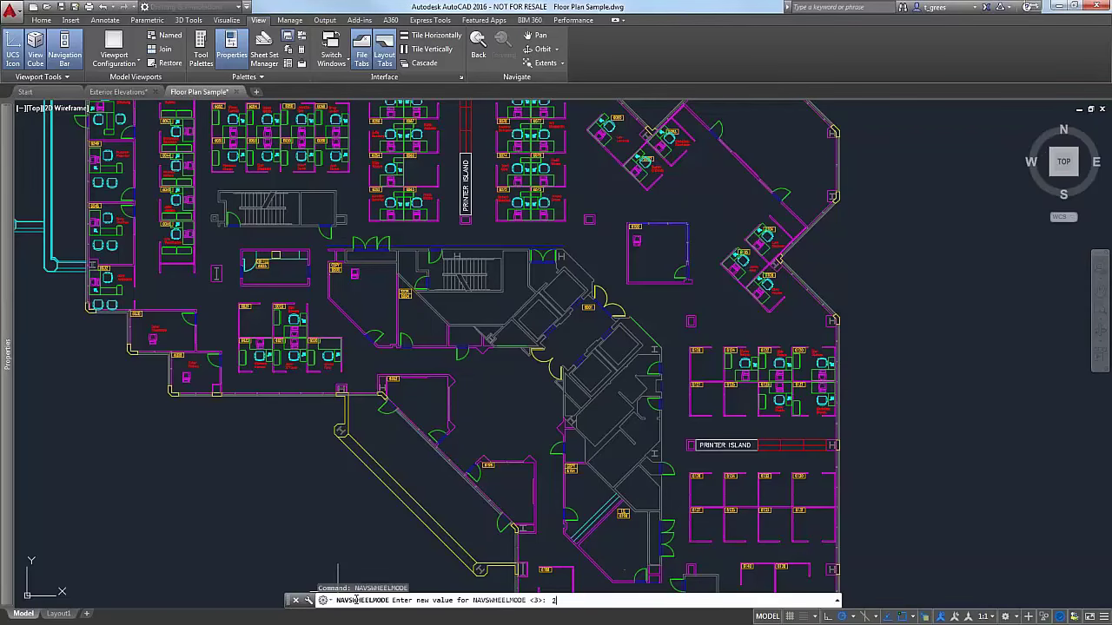
{"action": "key", "text": "Return"}
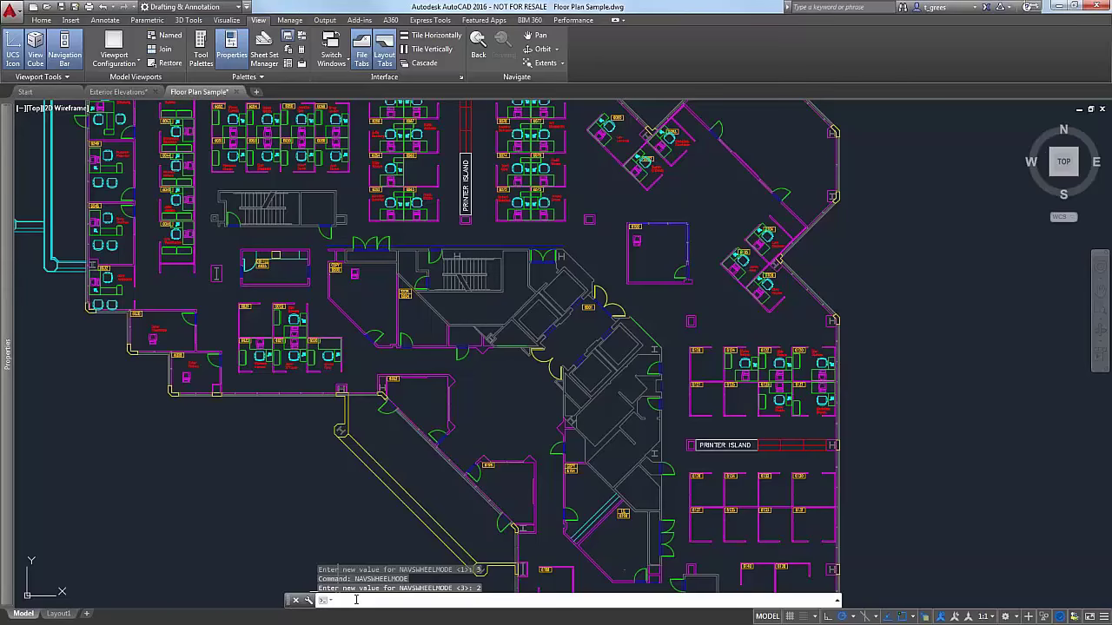
Set the opacity of the big SteeringWheels to 50 with NAVSWHEELOPACITYBIG.
{"action": "type", "text": "NAVSWhee"}
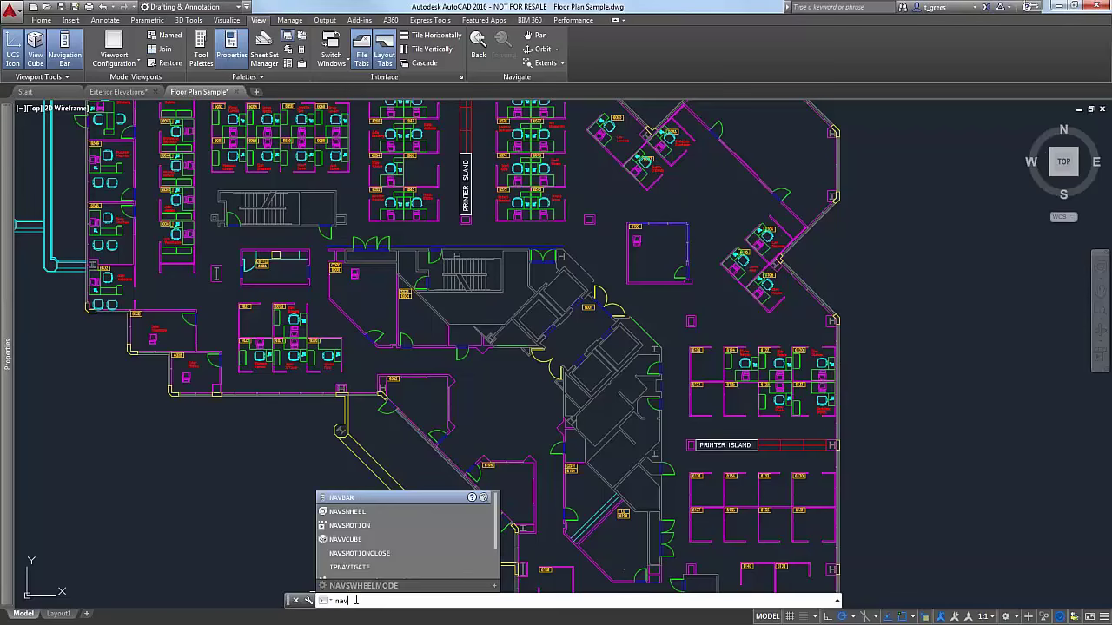
{"action": "type", "text": "l"}
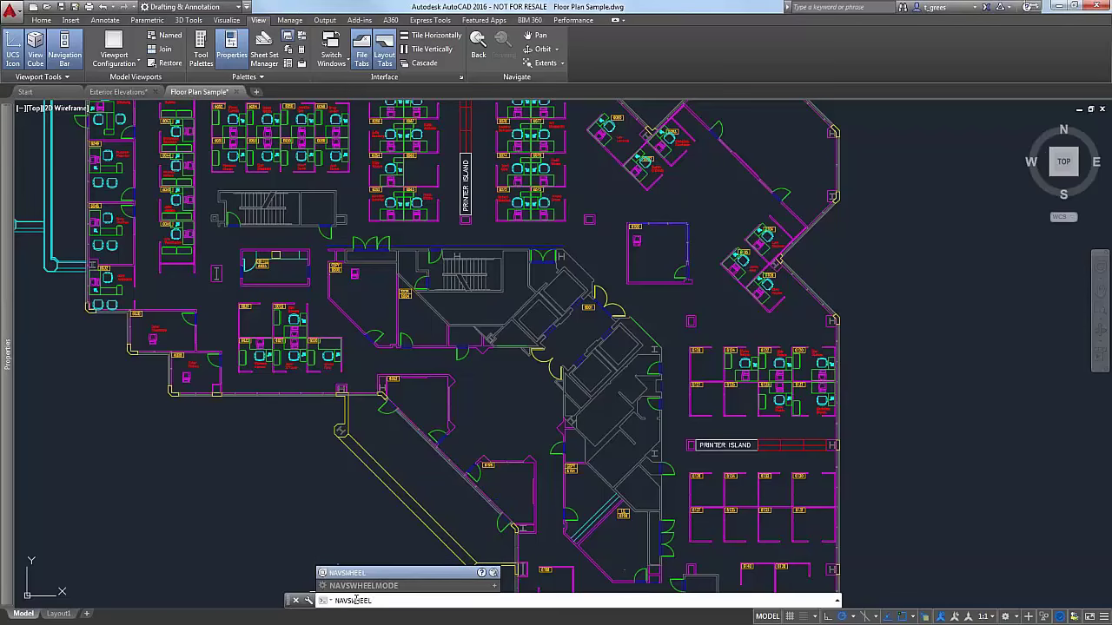
{"action": "type", "text": "opacity"}
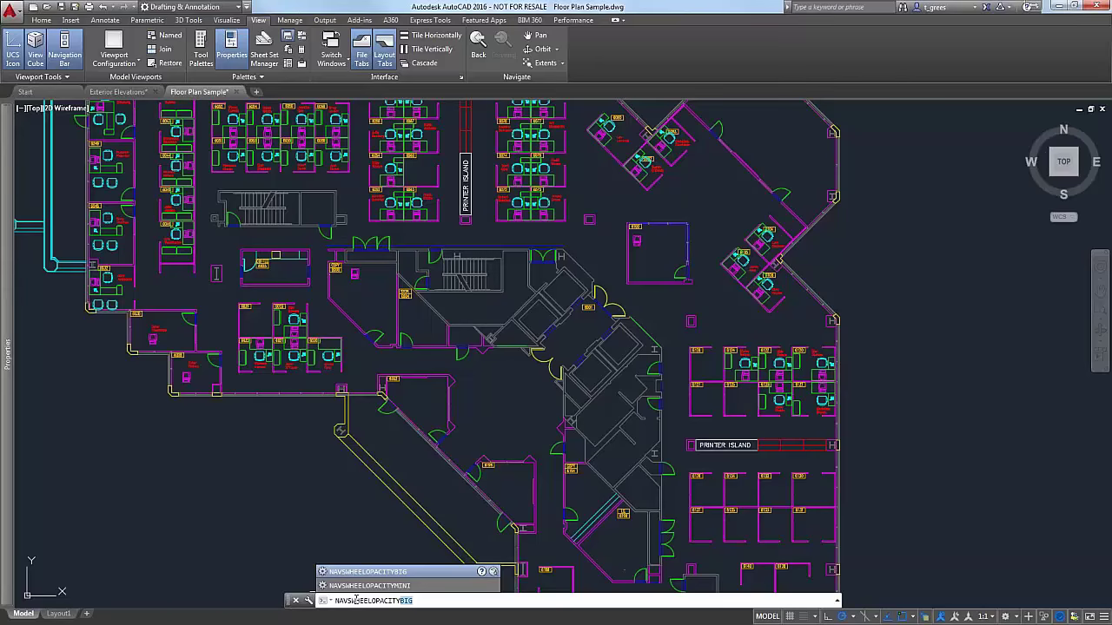
{"action": "key", "text": "Return"}
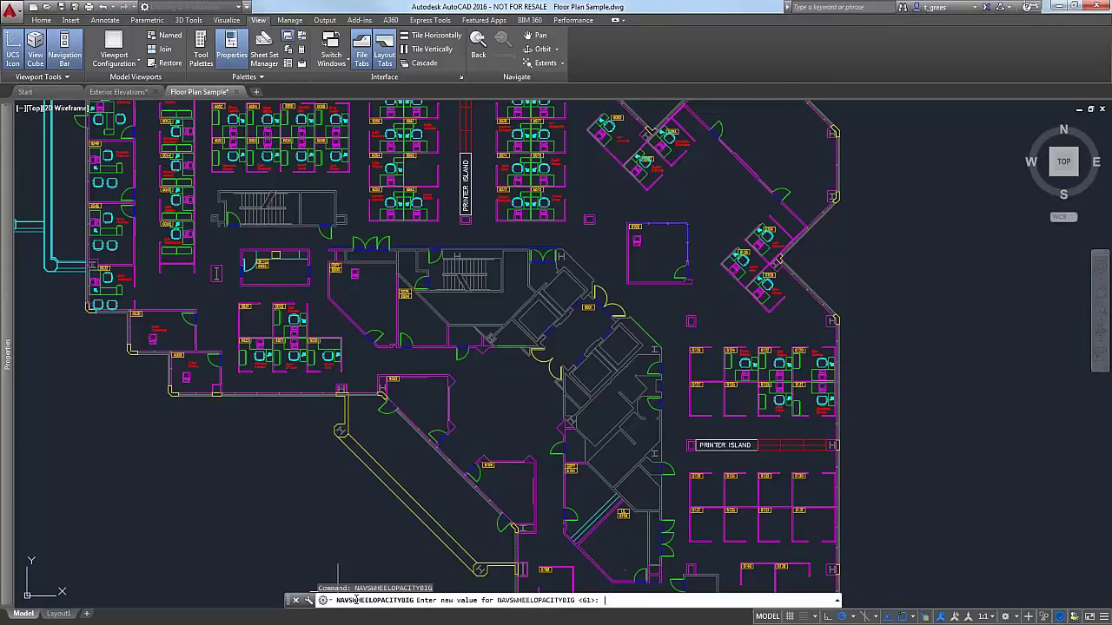
{"action": "type", "text": "50"}
{"action": "key", "text": "Return"}
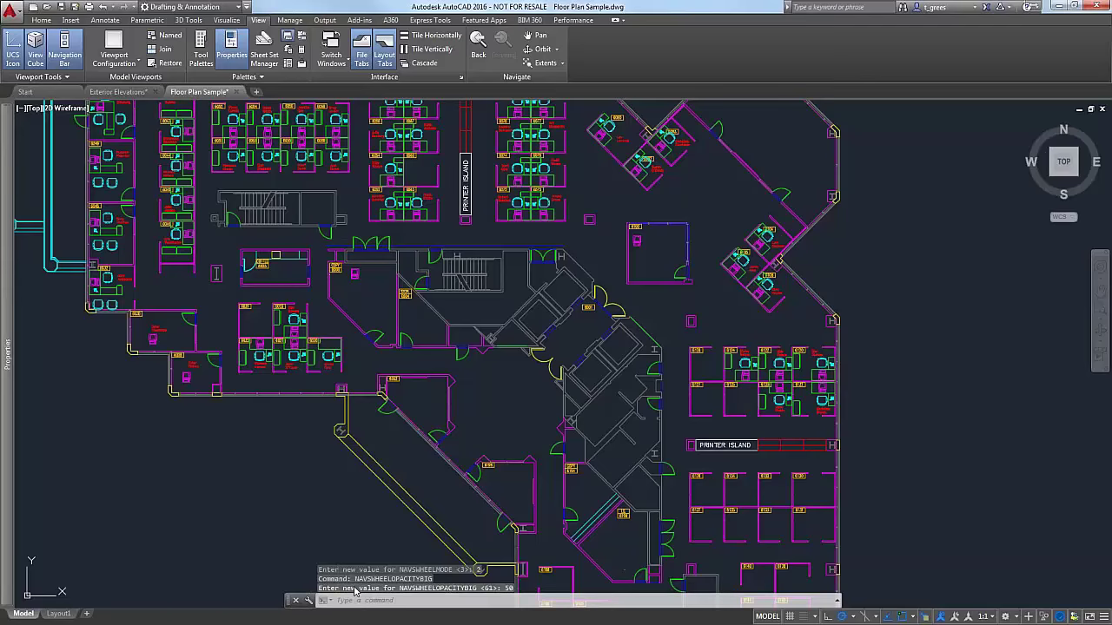
Set the size of the big SteeringWheels to 2 with NAVSWHEELSIZEBIG.
{"action": "type", "text": "na"}
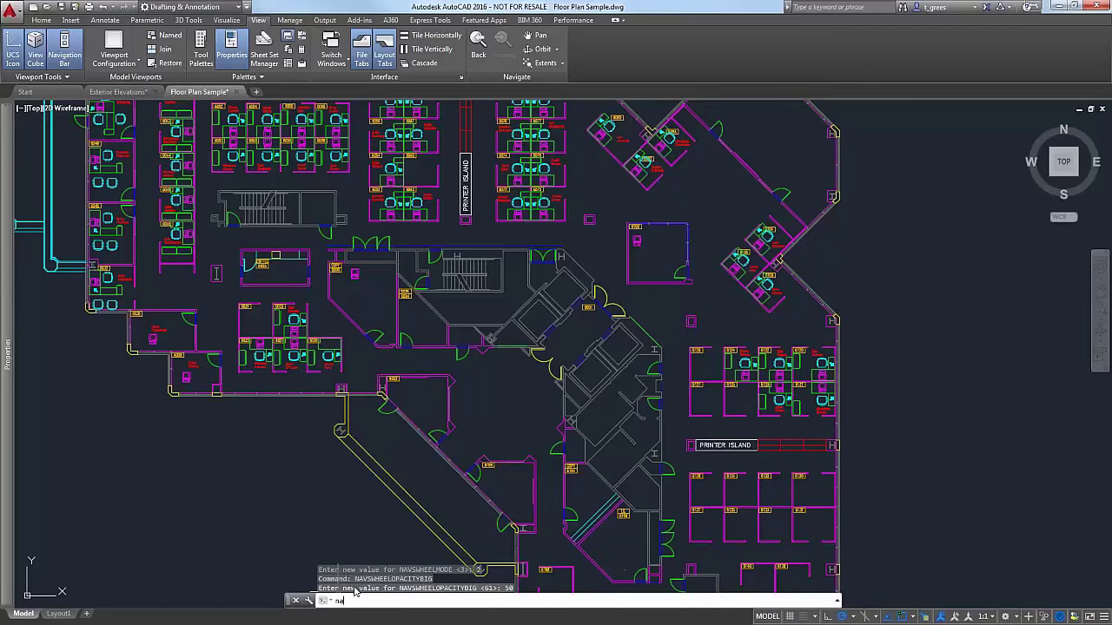
{"action": "type", "text": "vs"}
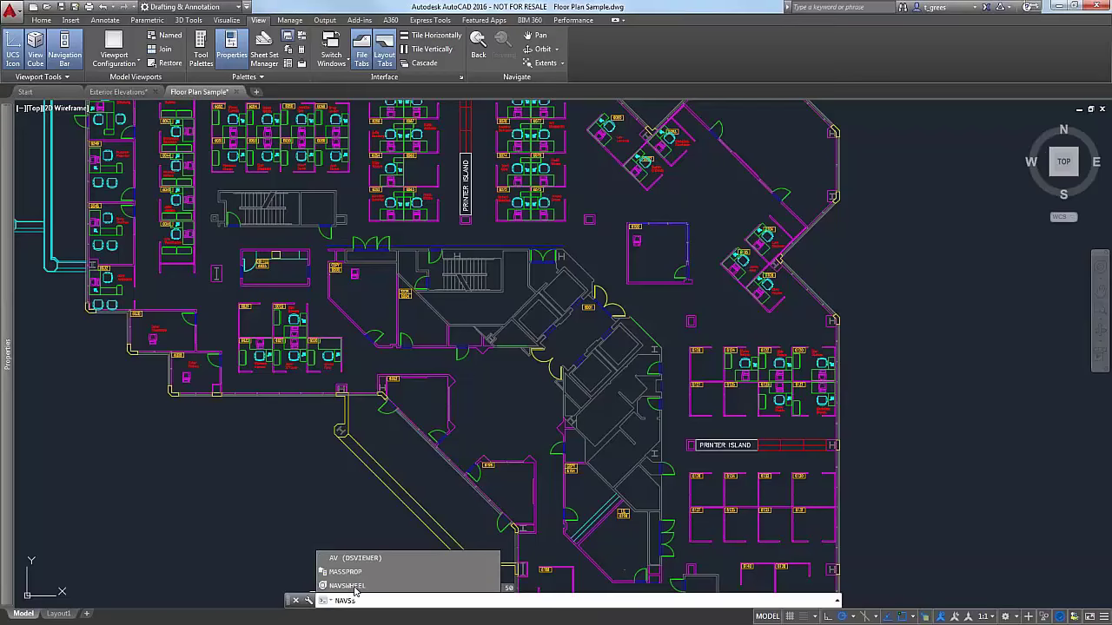
{"action": "type", "text": "WHEEL"}
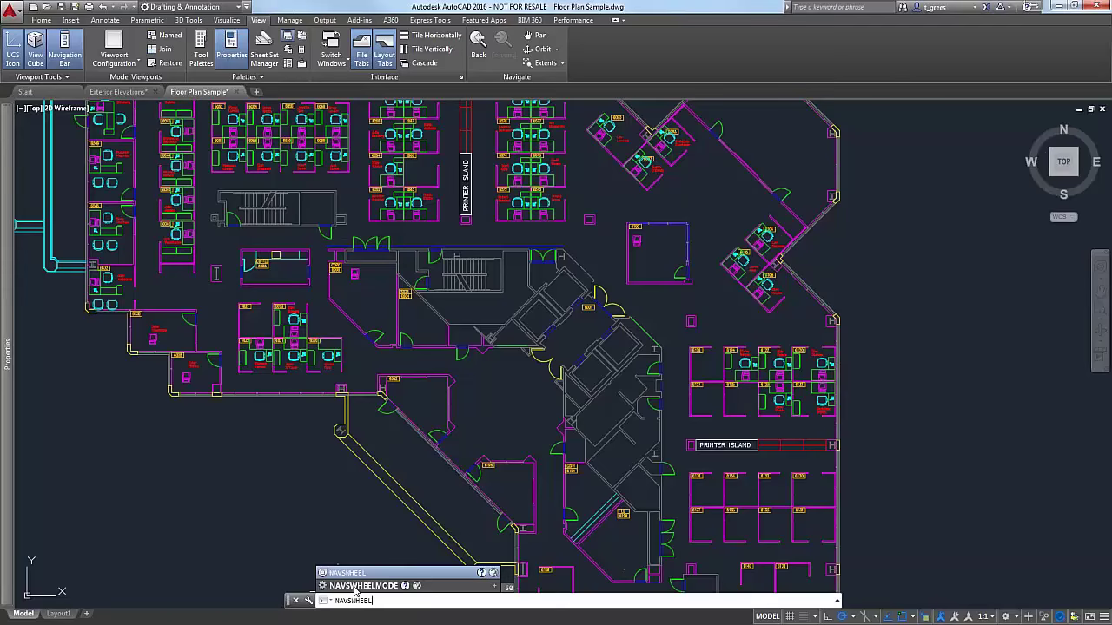
{"action": "type", "text": "SIZEBIG"}
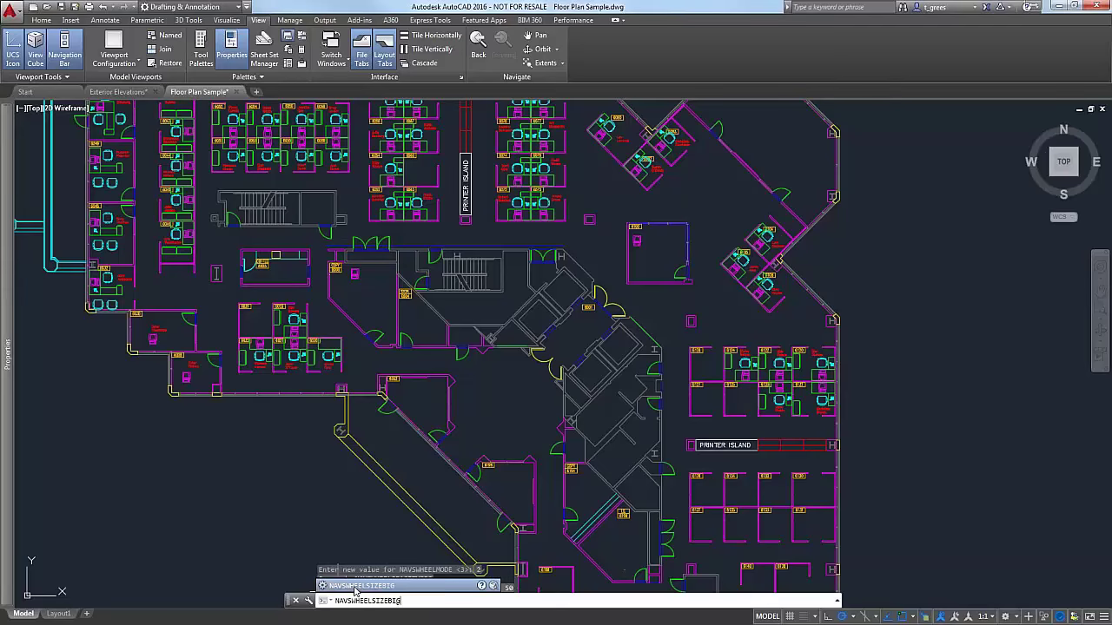
{"action": "key", "text": "Return"}
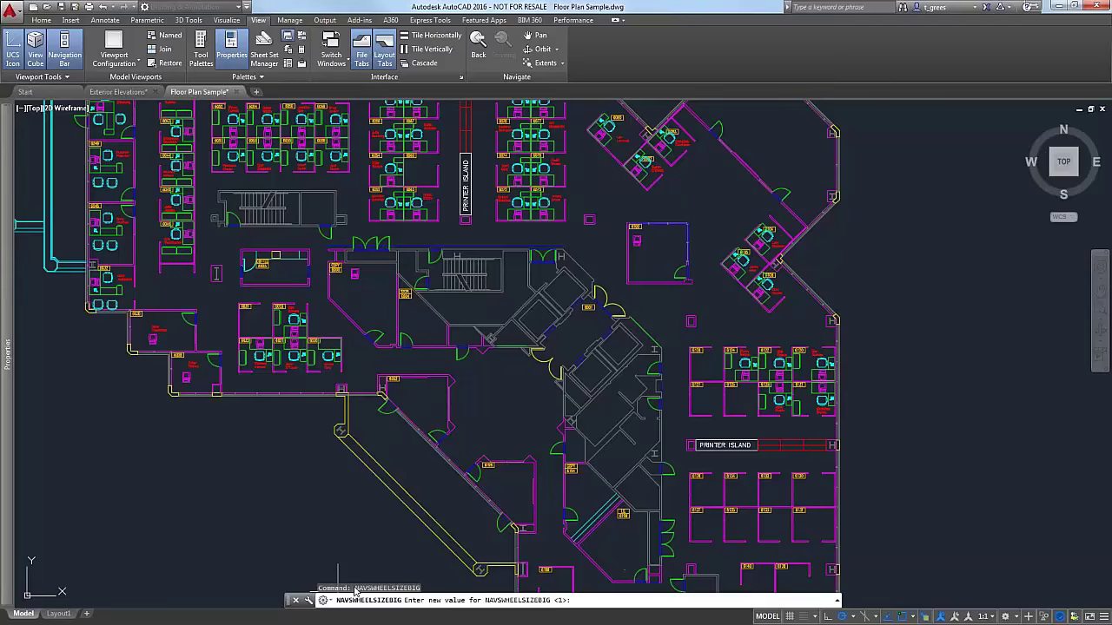
{"action": "type", "text": "2"}
{"action": "key", "text": "Return"}
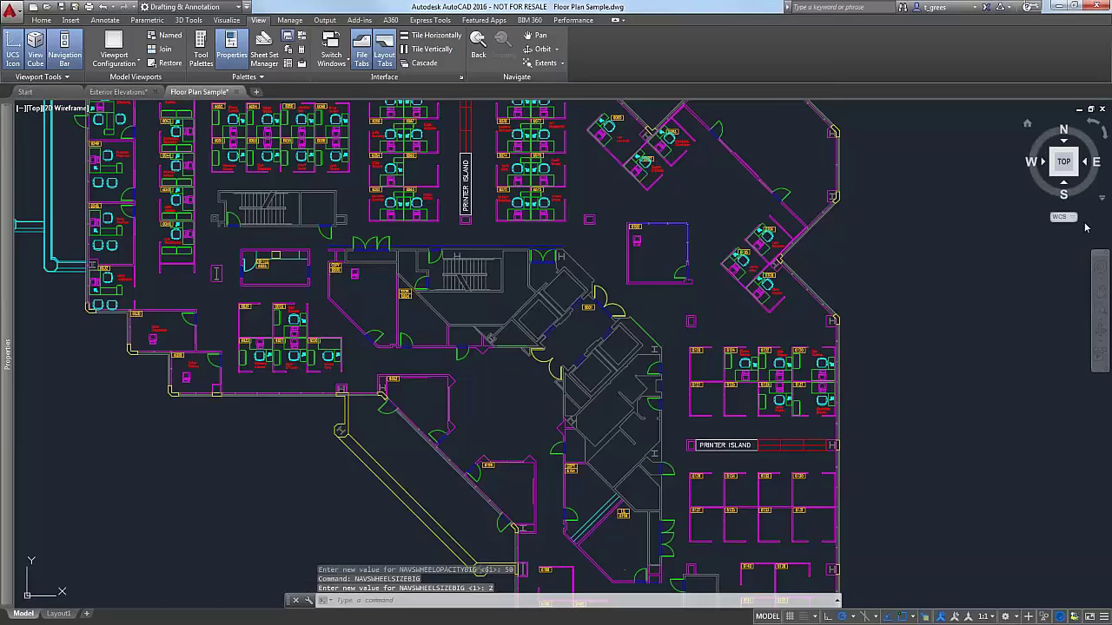
Display the full navigation SteeringWheel to check its size and opacity, and close it.
{"action": "left_click", "coordinate": [1100, 268]}
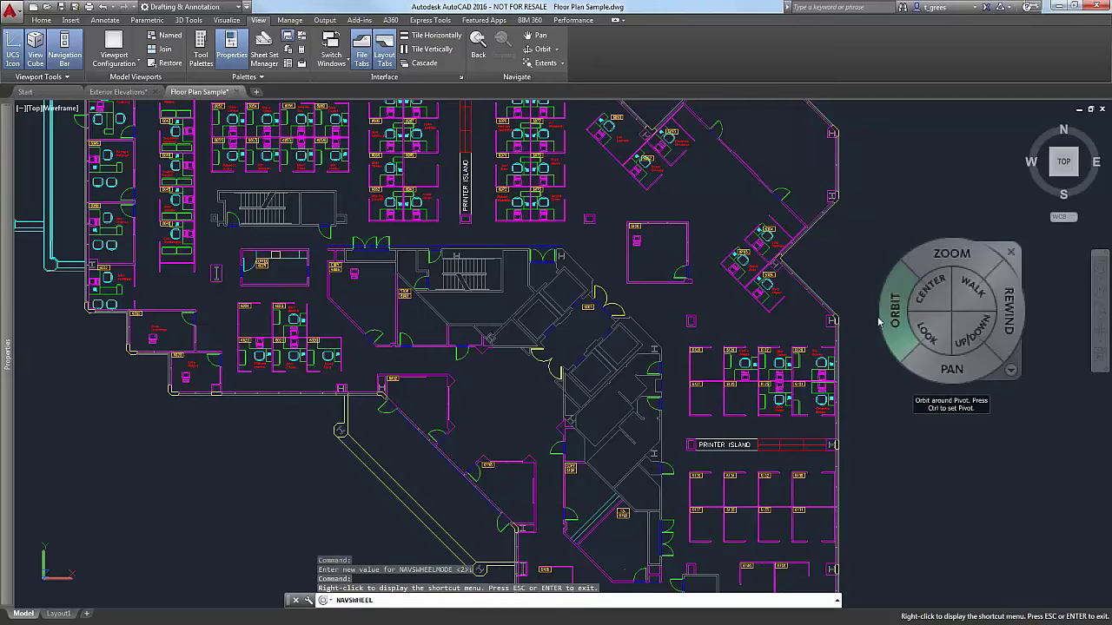
{"action": "key", "text": "Escape"}
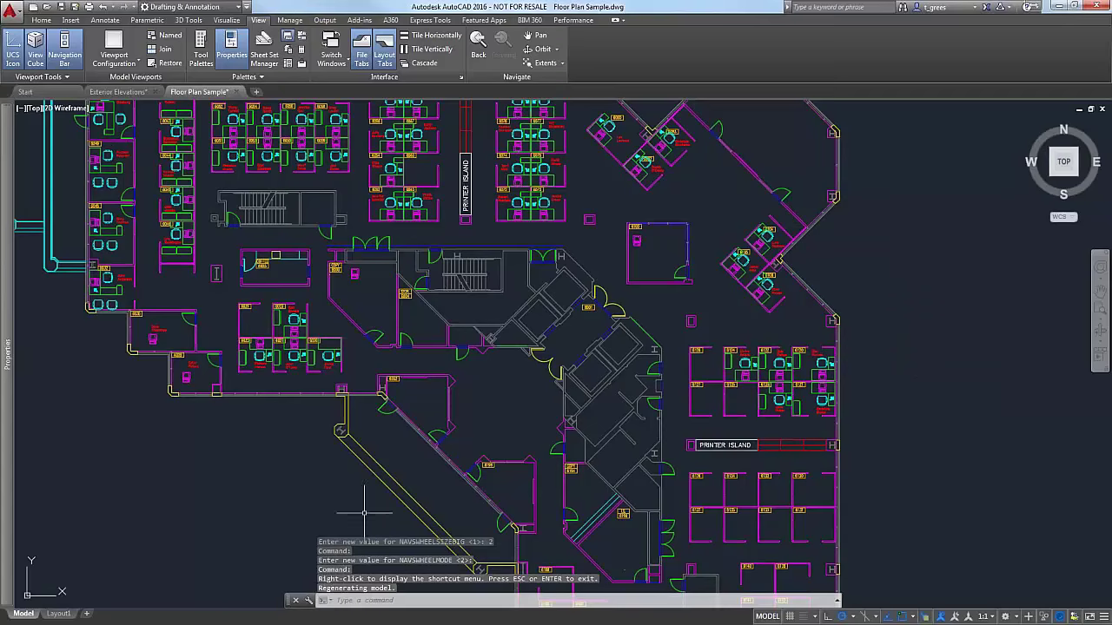
{"action": "left_click", "coordinate": [374, 600]}
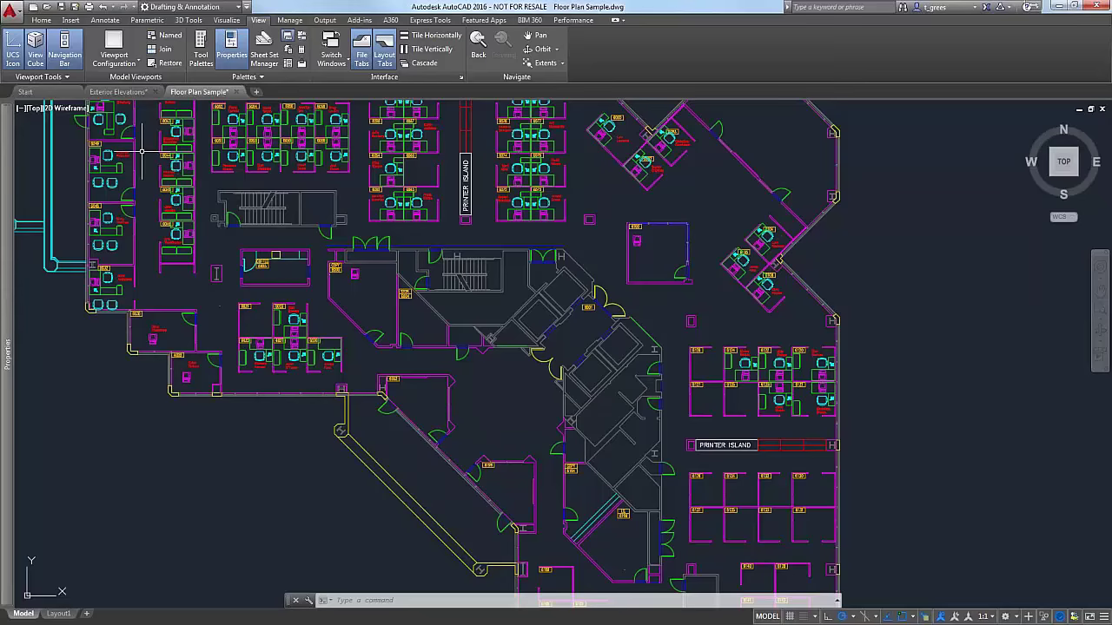
Switch to the Exterior Elevations drawing and show the classic menu bar.
{"action": "left_click", "coordinate": [111, 92]}
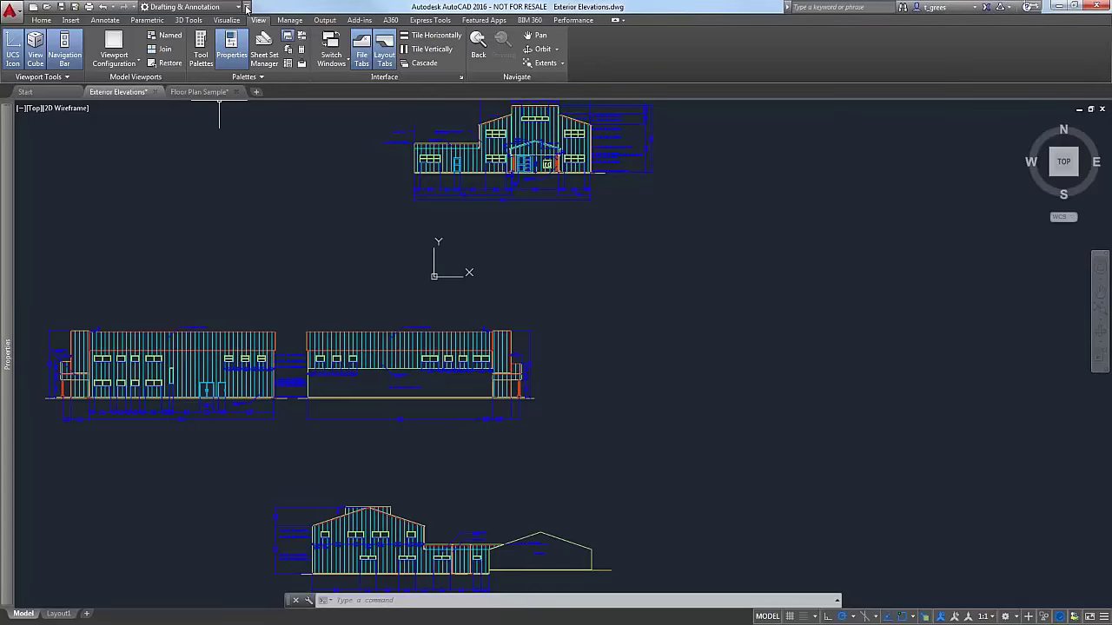
{"action": "left_click", "coordinate": [247, 8]}
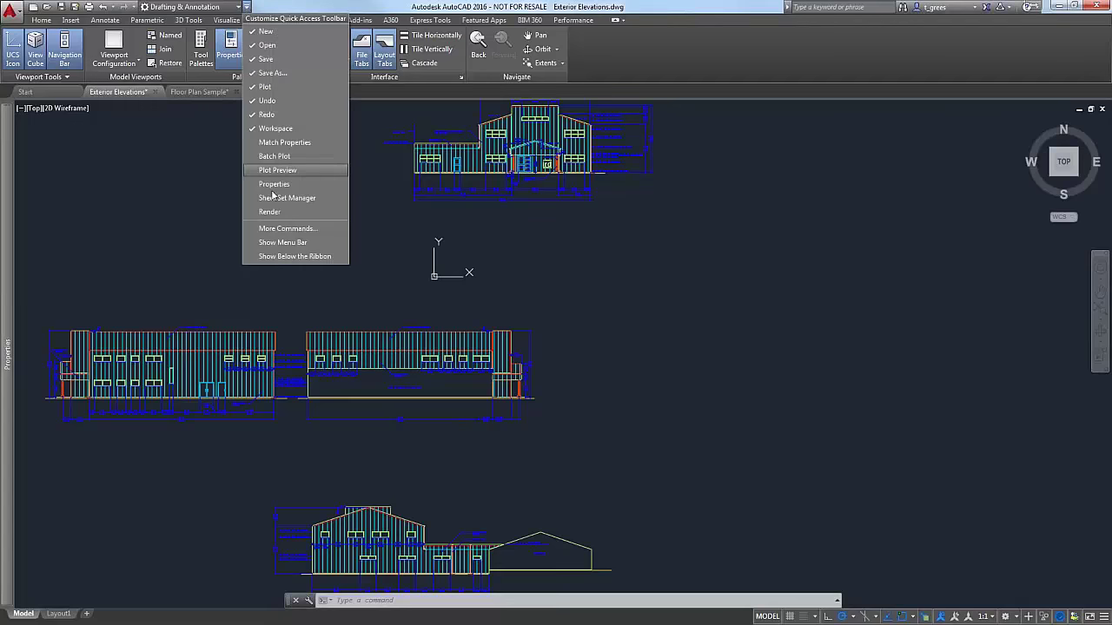
{"action": "left_click", "coordinate": [289, 243]}
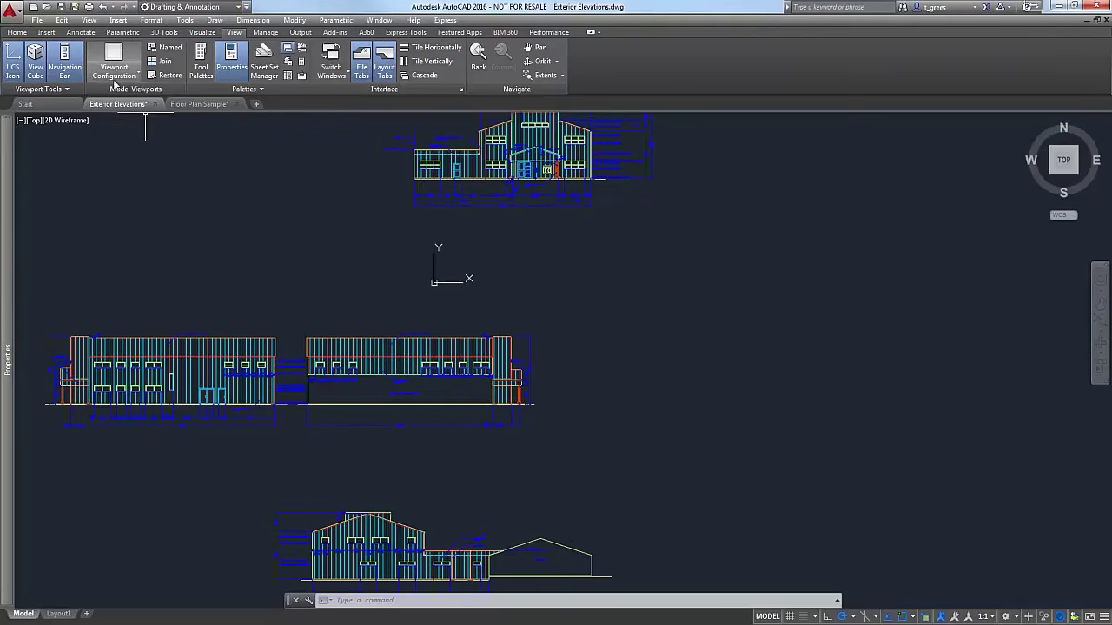
Open the View Manager through Named Views, examine the model and preset views it lists, and cancel it.
{"action": "left_click", "coordinate": [34, 19]}
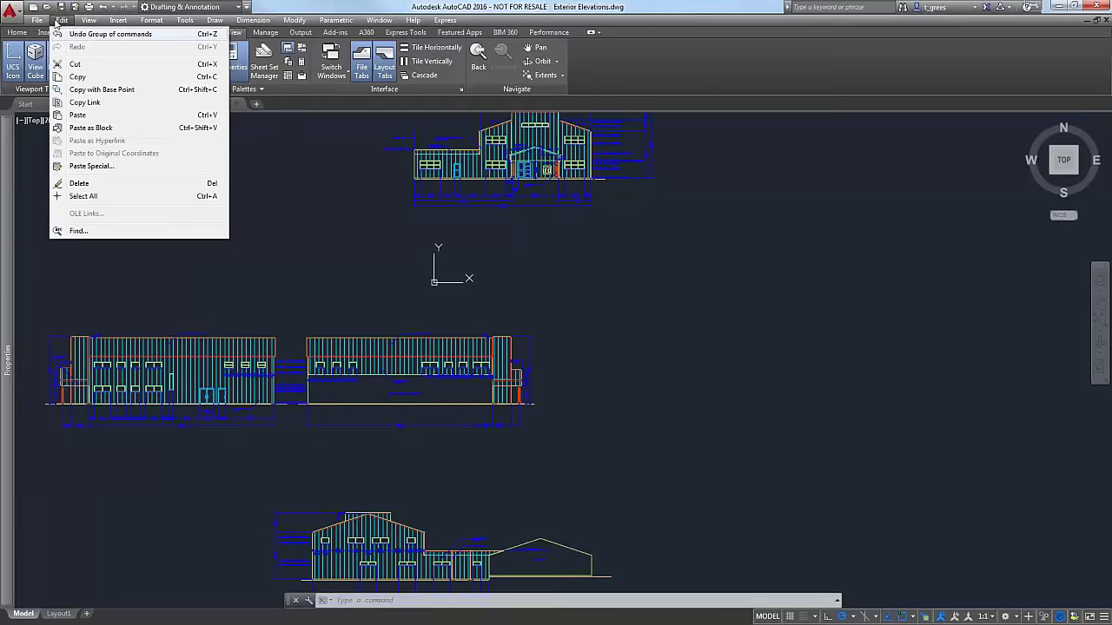
{"action": "mouse_move", "coordinate": [88, 21]}
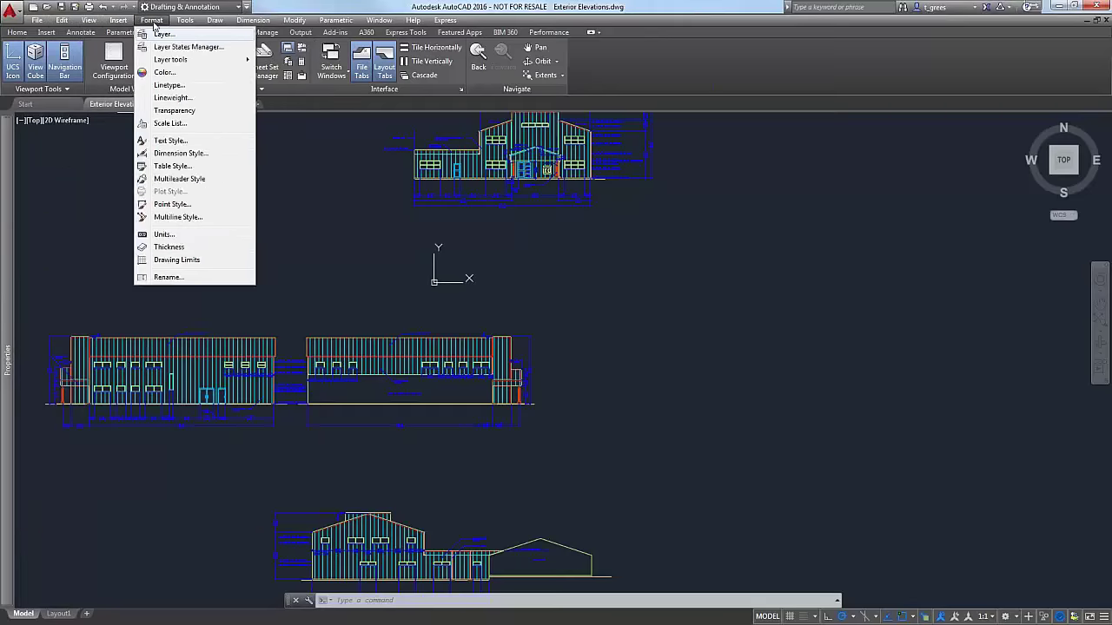
{"action": "mouse_move", "coordinate": [217, 21]}
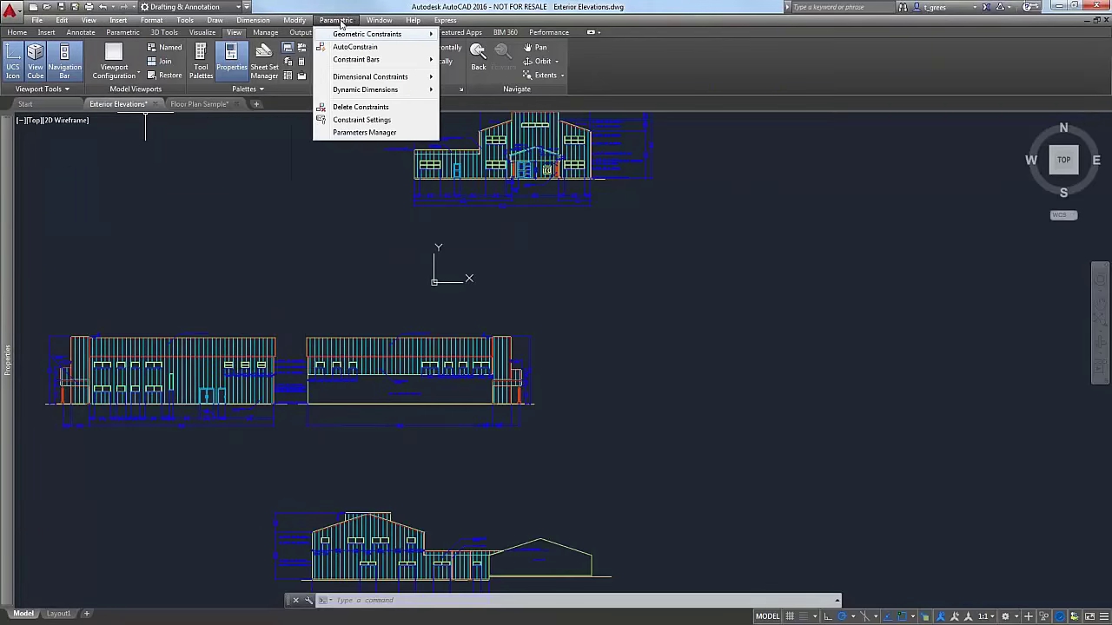
{"action": "mouse_move", "coordinate": [376, 22]}
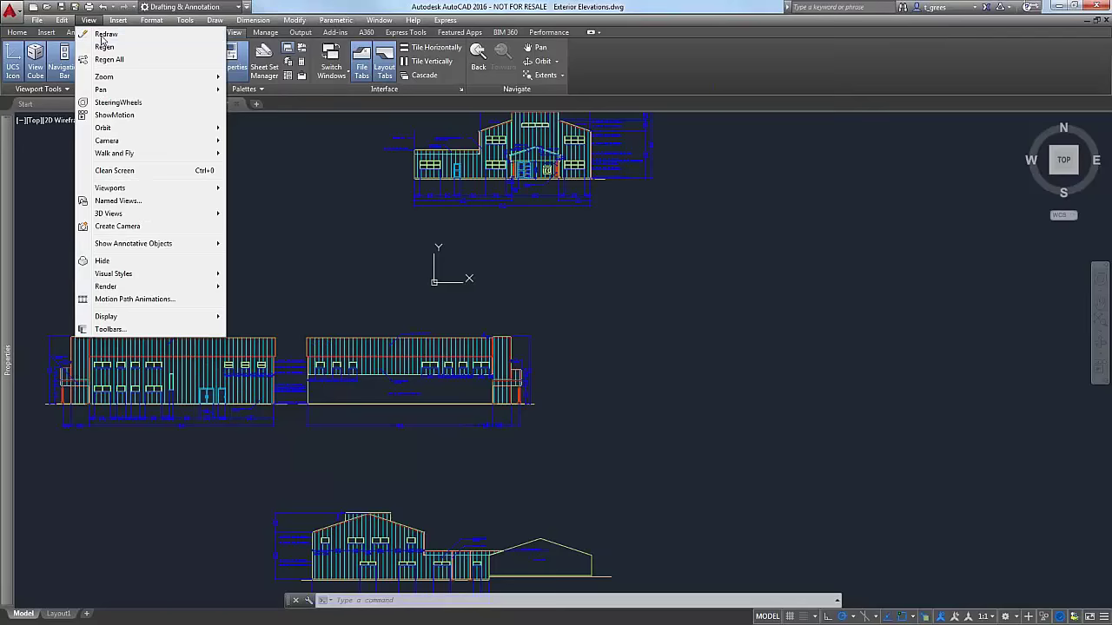
{"action": "left_click", "coordinate": [119, 201]}
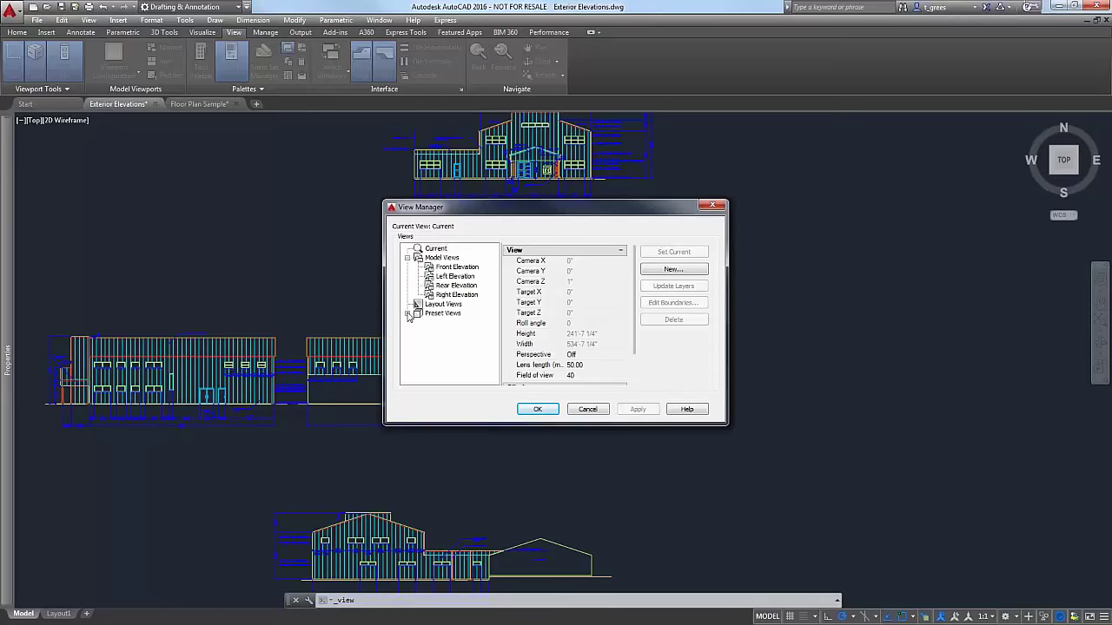
{"action": "left_click", "coordinate": [408, 314]}
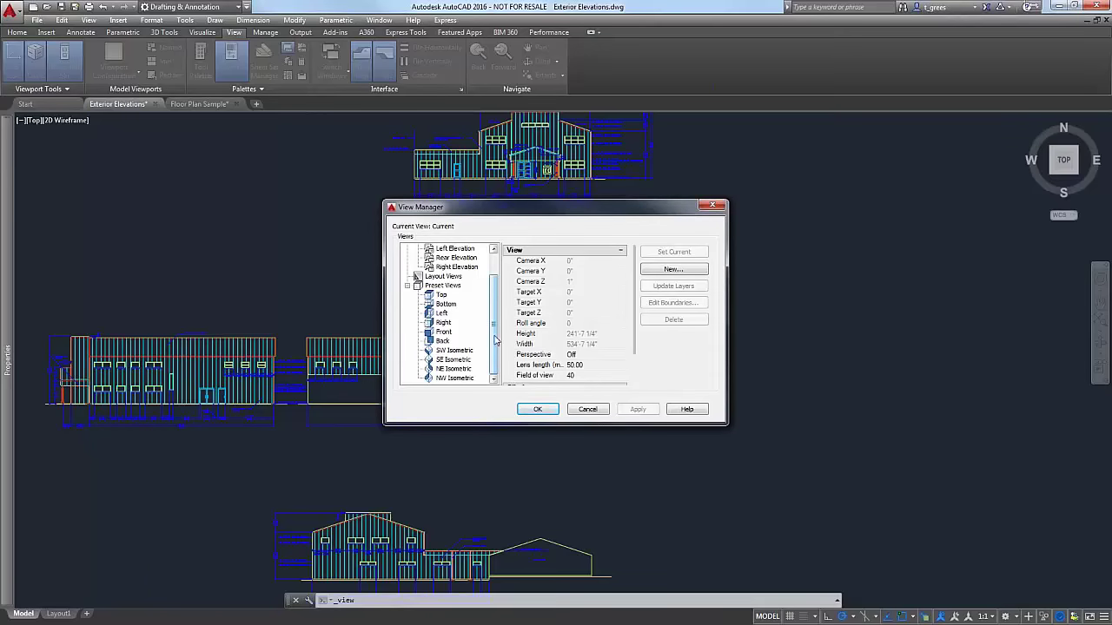
{"action": "left_click_drag", "start_coordinate": [497, 341], "coordinate": [495, 320]}
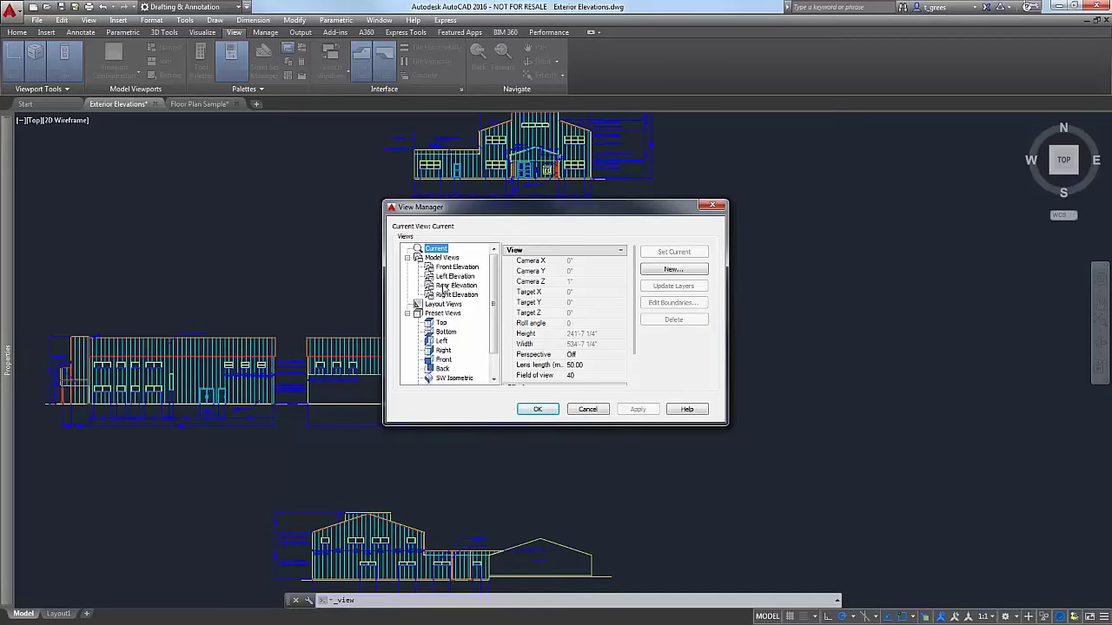
{"action": "left_click", "coordinate": [581, 414]}
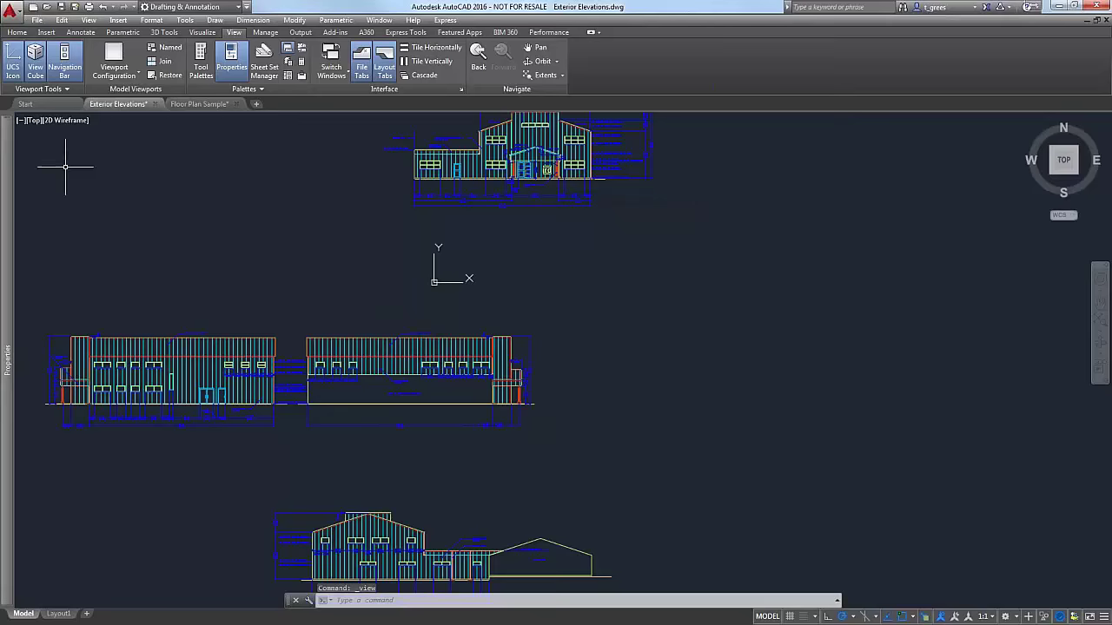
Examine the custom model views offered by the in-canvas view controls, open the View Manager from there, and cancel it.
{"action": "left_click", "coordinate": [35, 127]}
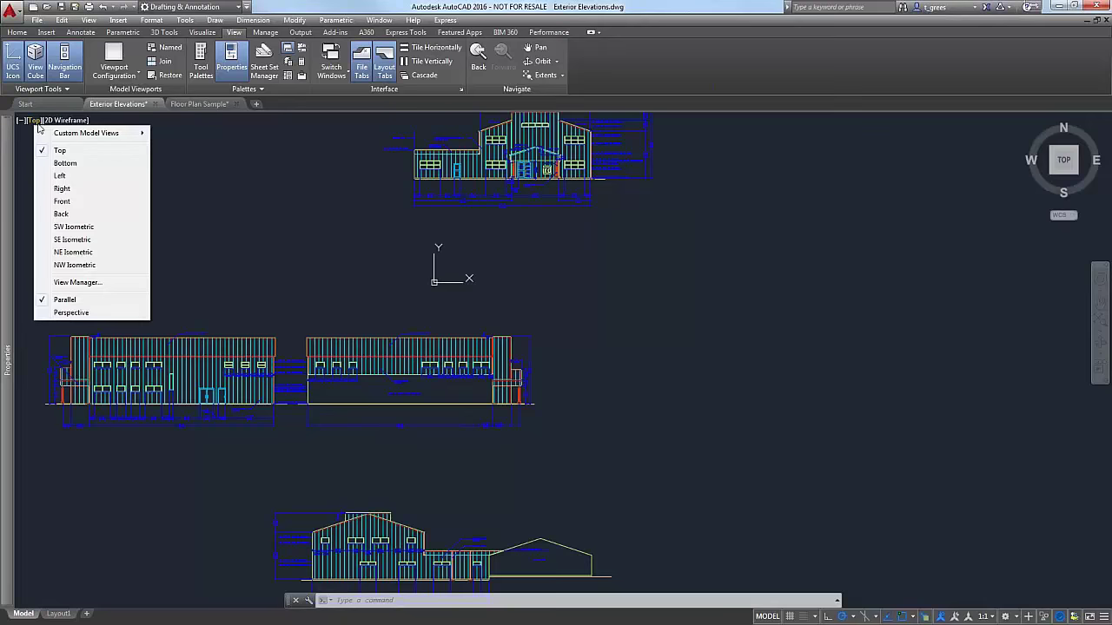
{"action": "mouse_move", "coordinate": [83, 137]}
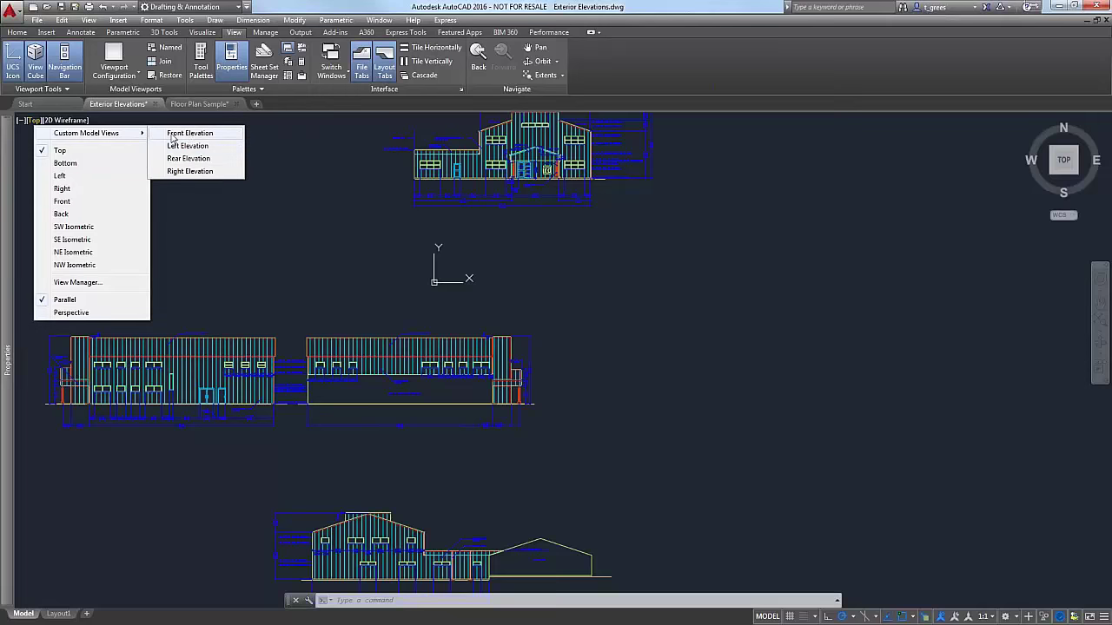
{"action": "left_click", "coordinate": [78, 283]}
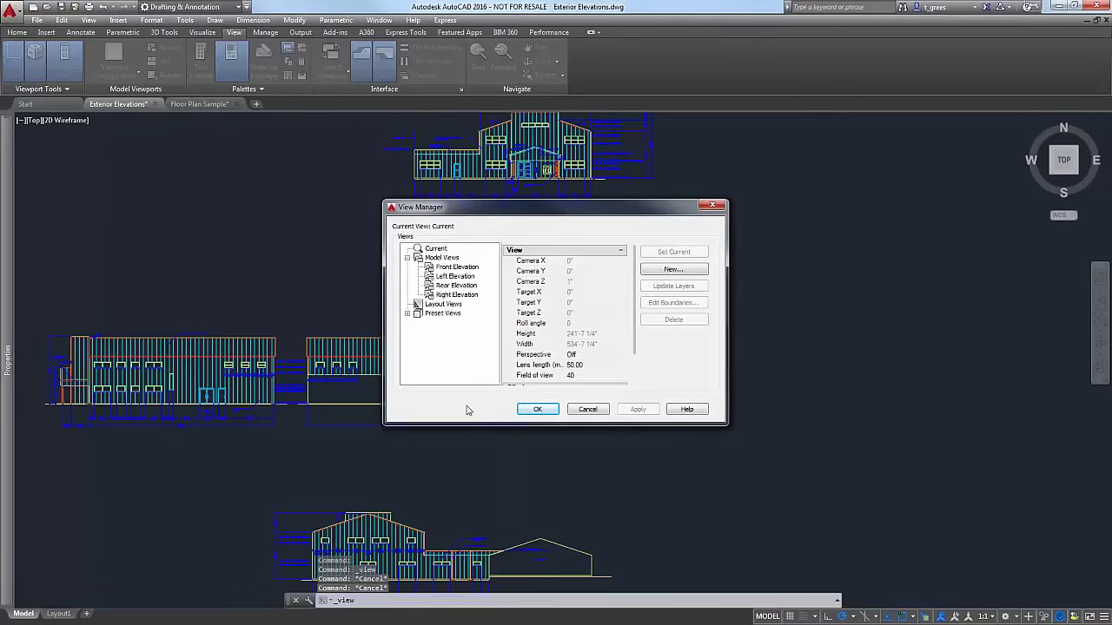
{"action": "left_click", "coordinate": [578, 411]}
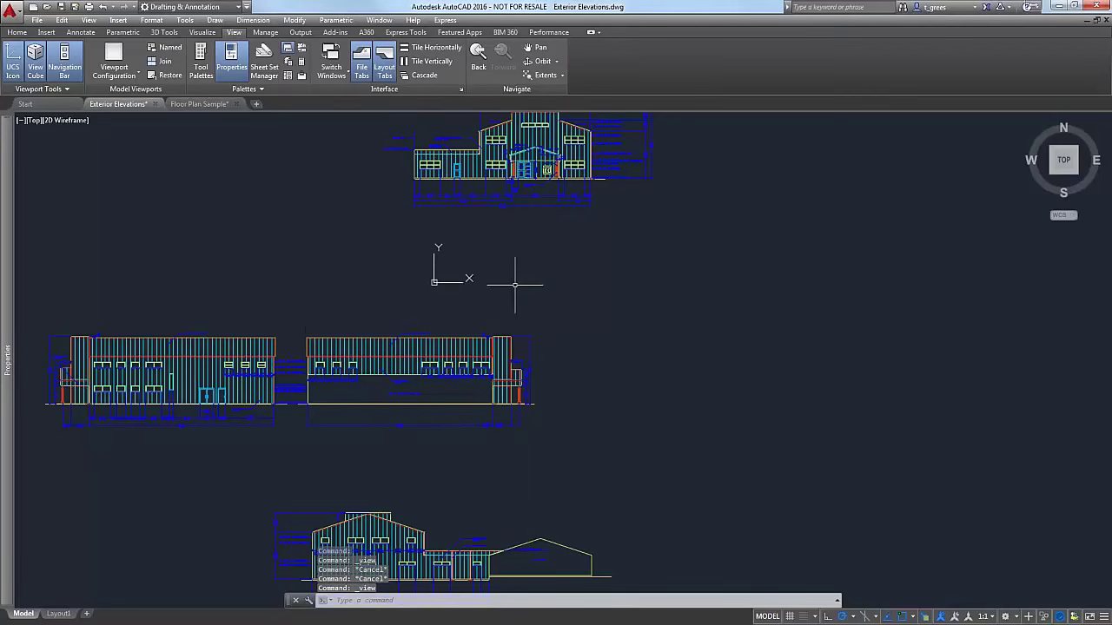
Open the View Manager with the VIEW command and close it.
{"action": "type", "text": "view"}
{"action": "key", "text": "Return"}
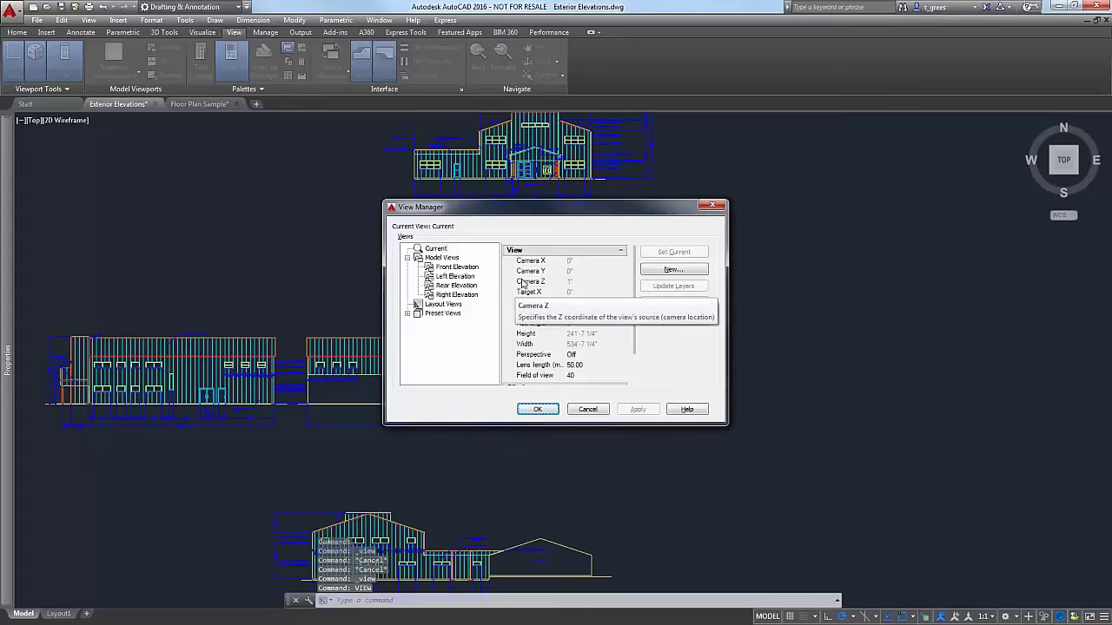
{"action": "left_click", "coordinate": [711, 207]}
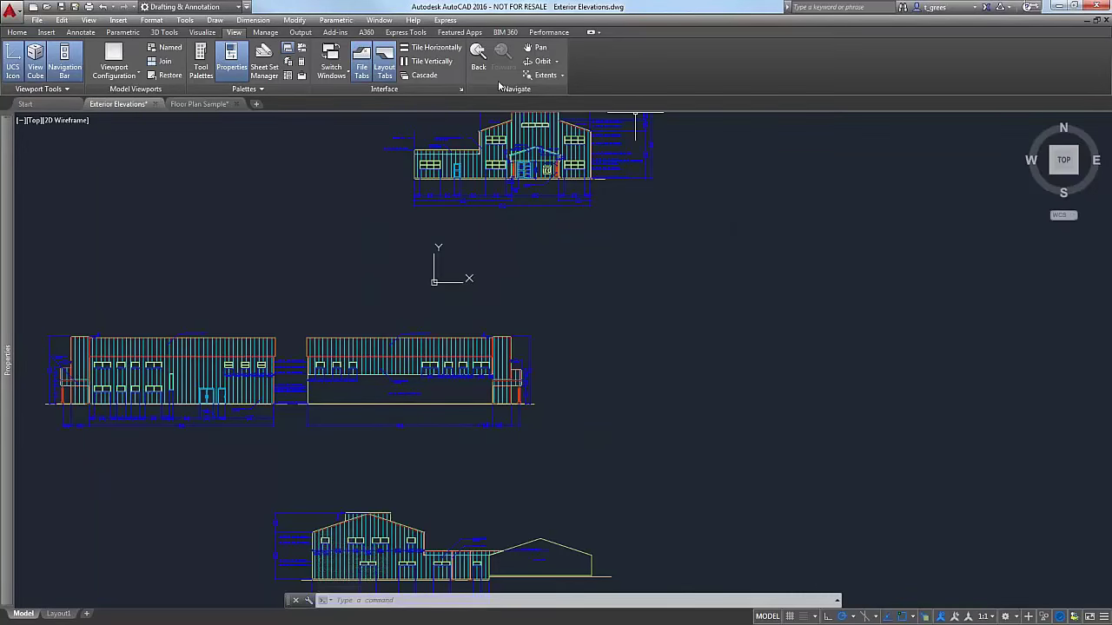
Show the Views panel on the View ribbon, and open and close the View Manager from it.
{"action": "right_click", "coordinate": [591, 65]}
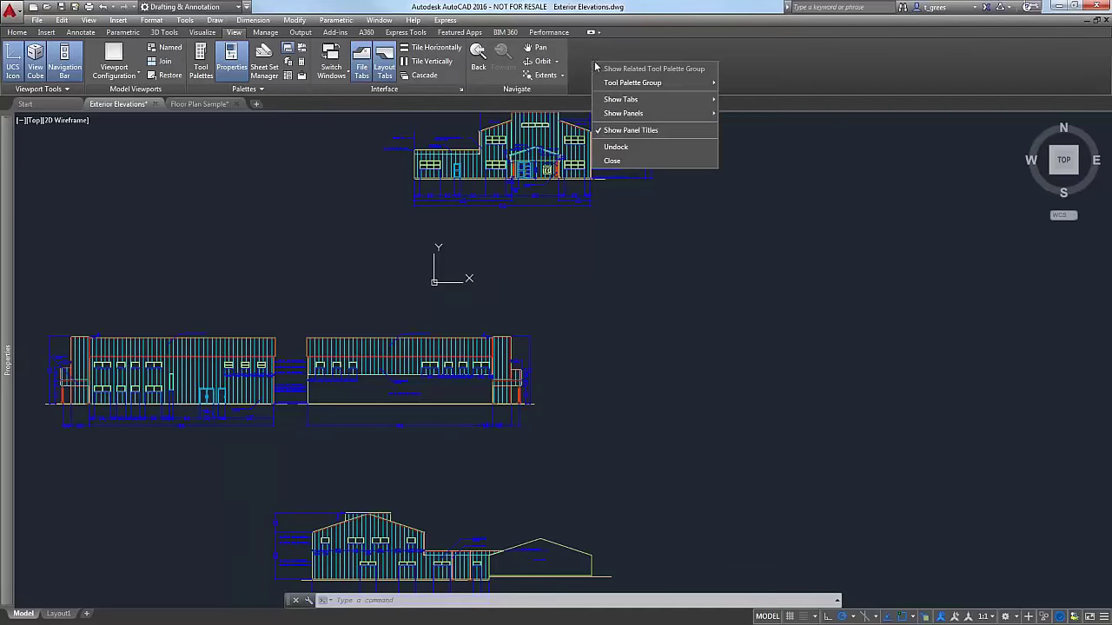
{"action": "mouse_move", "coordinate": [711, 116]}
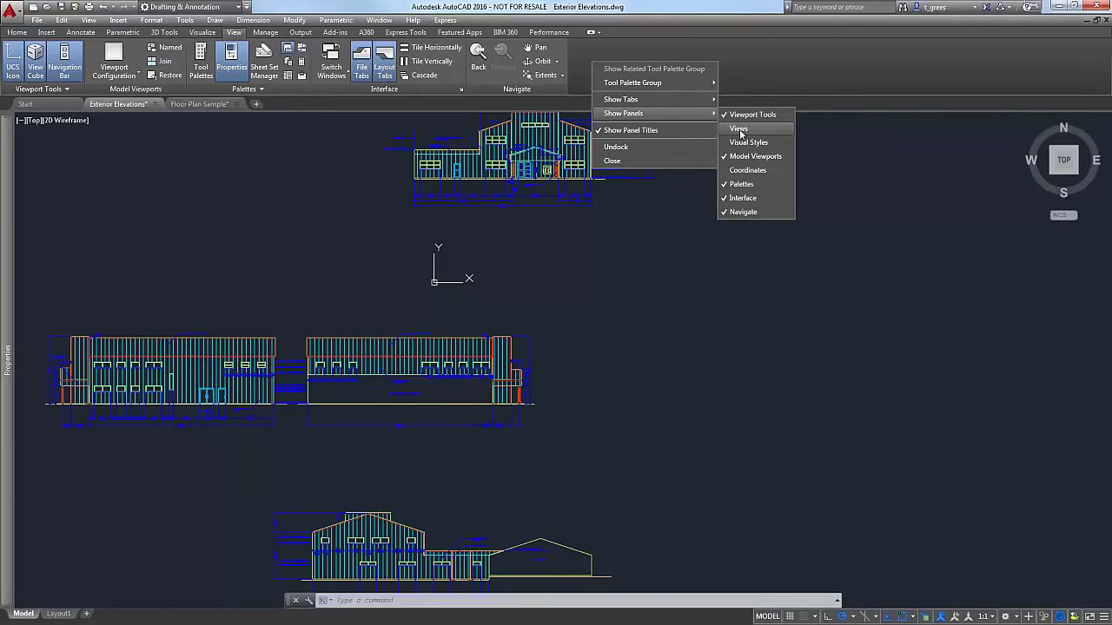
{"action": "left_click", "coordinate": [739, 129]}
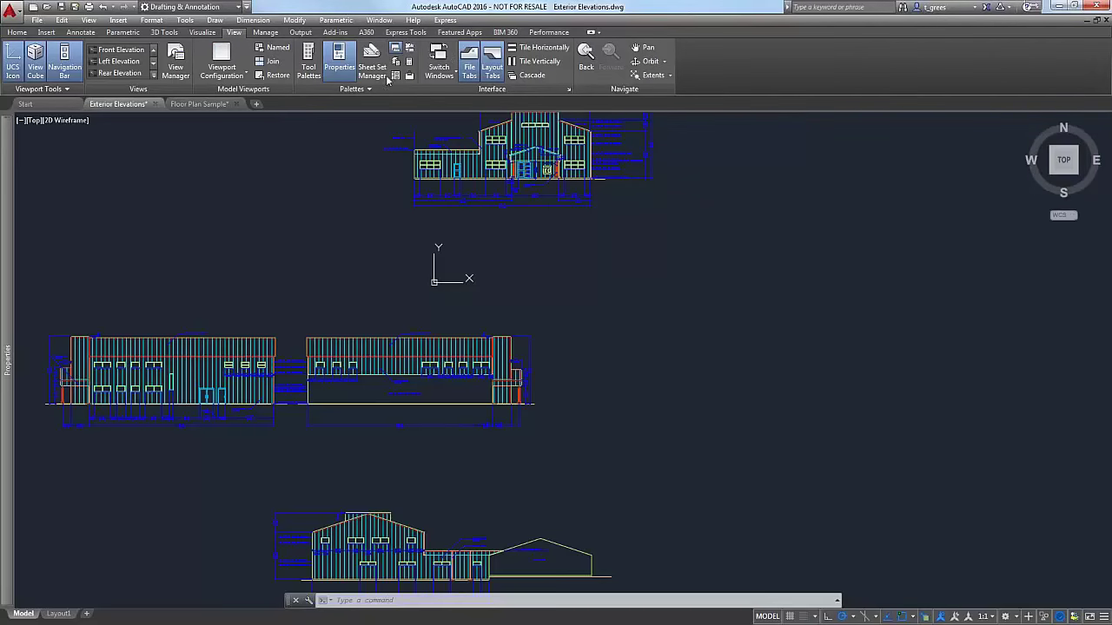
{"action": "left_click", "coordinate": [175, 65]}
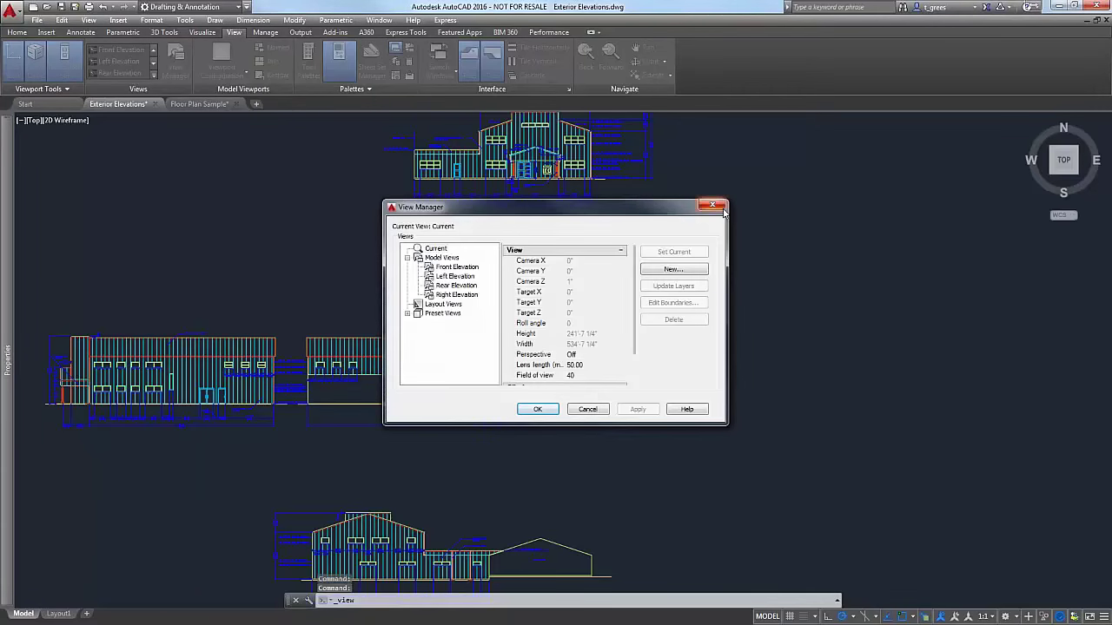
{"action": "left_click", "coordinate": [713, 206]}
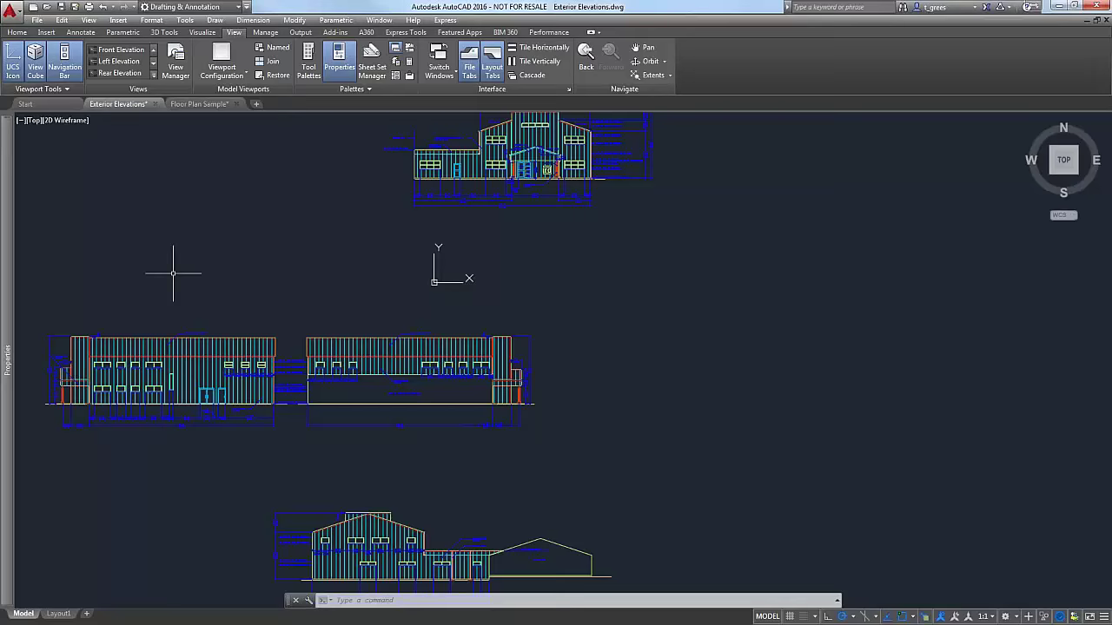
Create a single viewport on Layout1 with VPORTS using the Fit option, and activate model space inside it.
{"action": "left_click", "coordinate": [59, 614]}
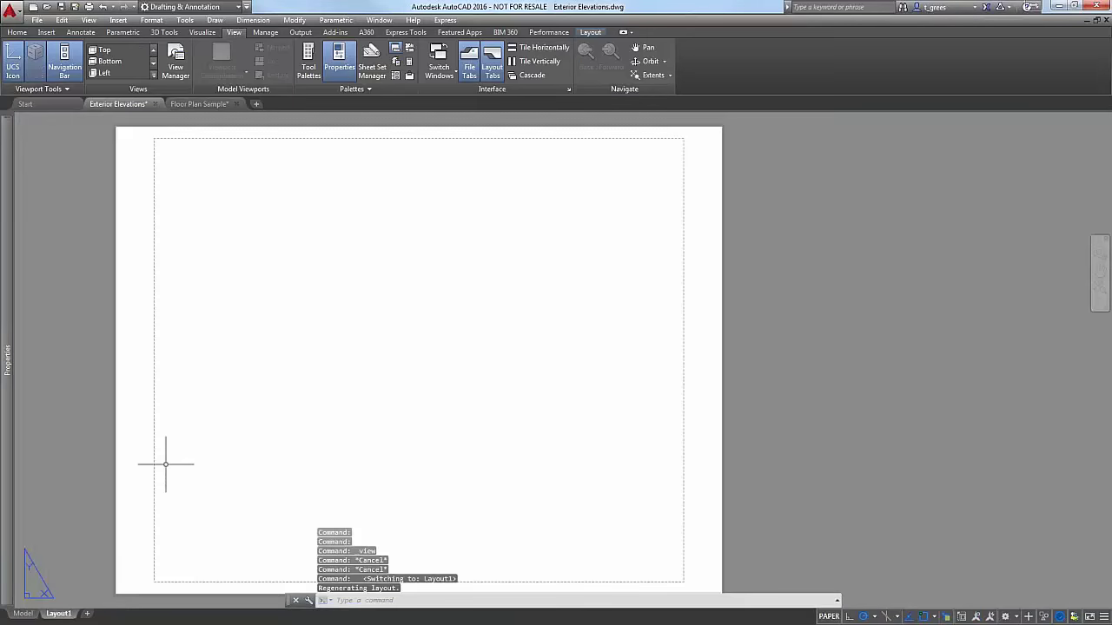
{"action": "type", "text": "vports"}
{"action": "key", "text": "Return"}
{"action": "key", "text": "Return"}
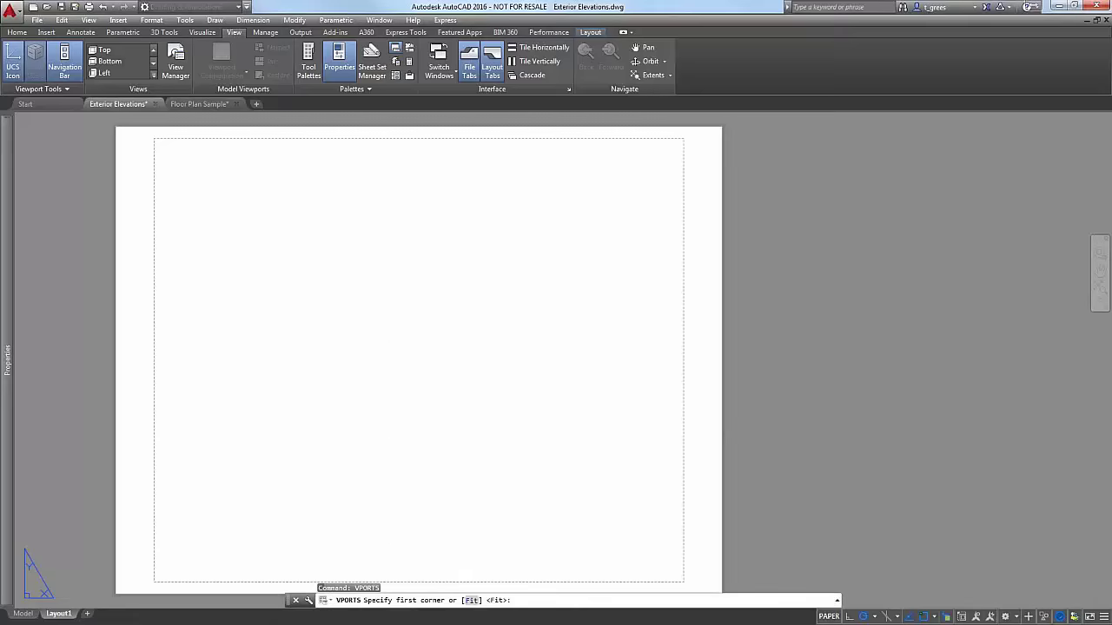
{"action": "key", "text": "Return"}
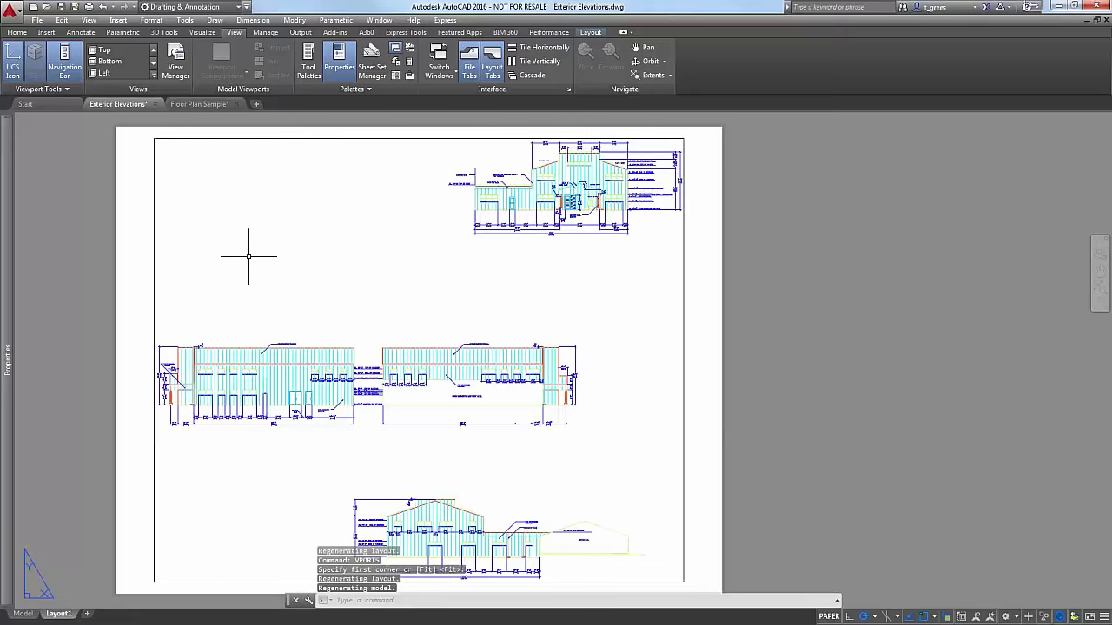
{"action": "double_click", "coordinate": [248, 256]}
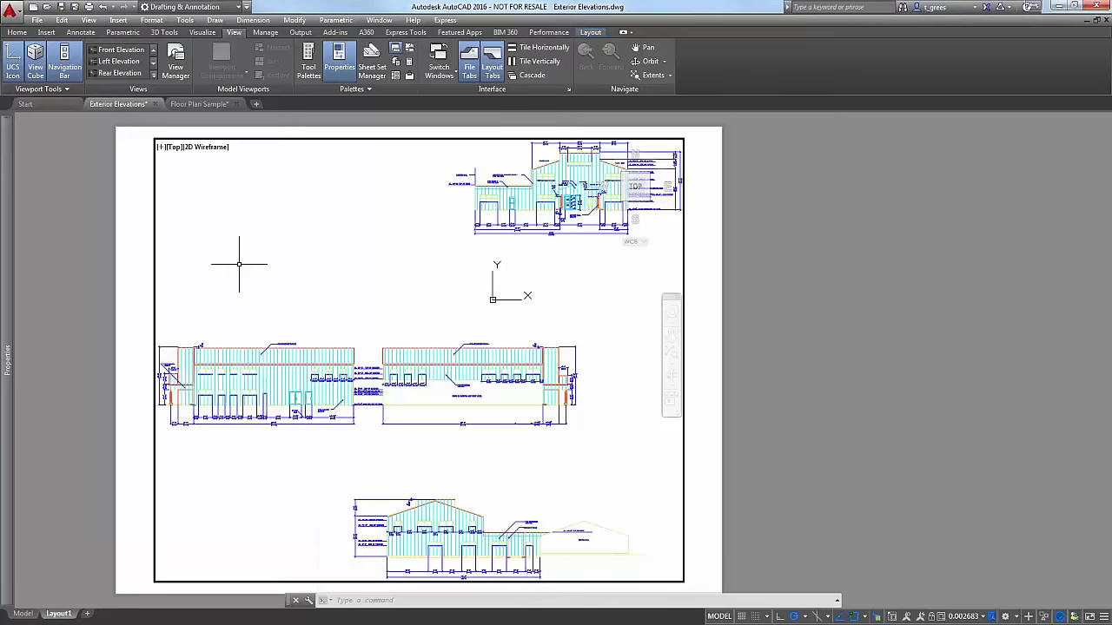
Turn off Display the Viewport Controls in the 3D Modeling options and apply the change.
{"action": "type", "text": "c"}
{"action": "type", "text": "p"}
{"action": "key", "text": "Return"}
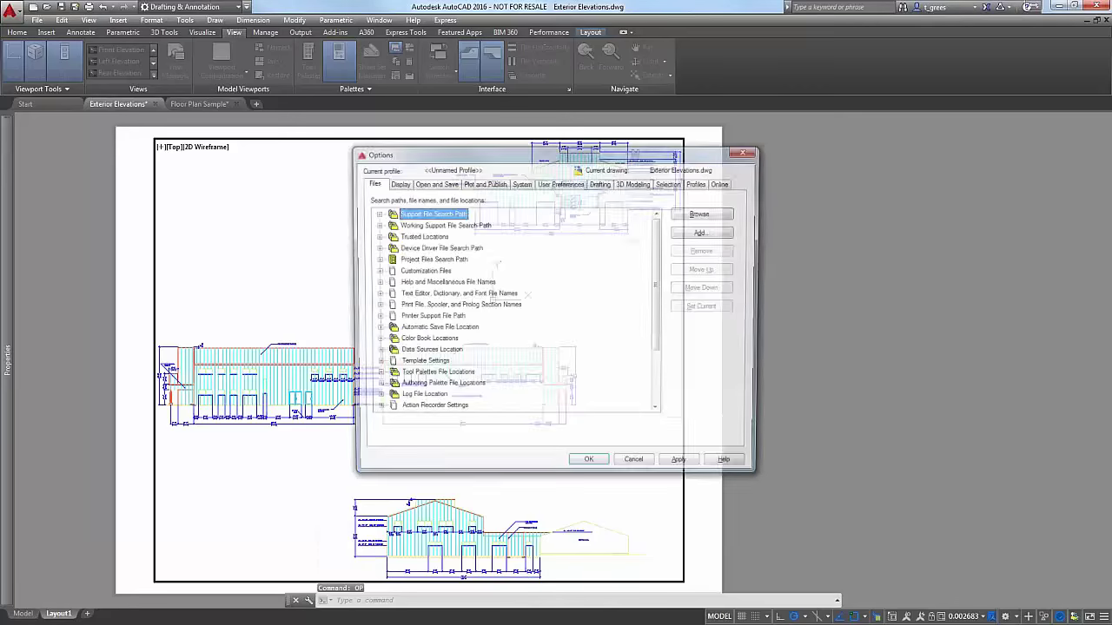
{"action": "left_click", "coordinate": [633, 183]}
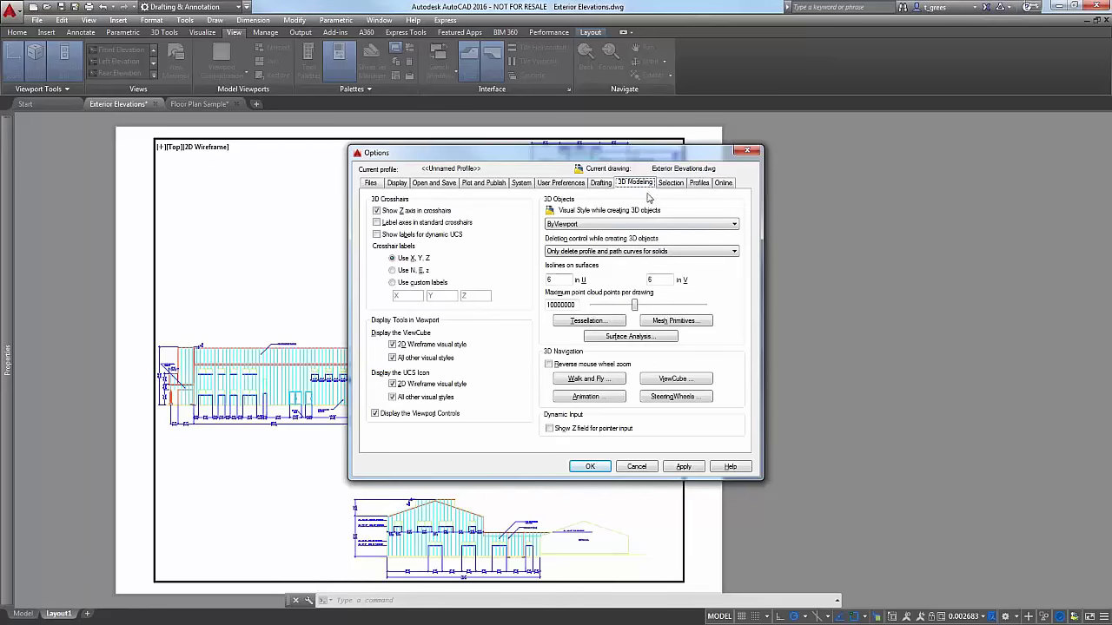
{"action": "left_click", "coordinate": [394, 417]}
{"action": "left_click", "coordinate": [585, 467]}
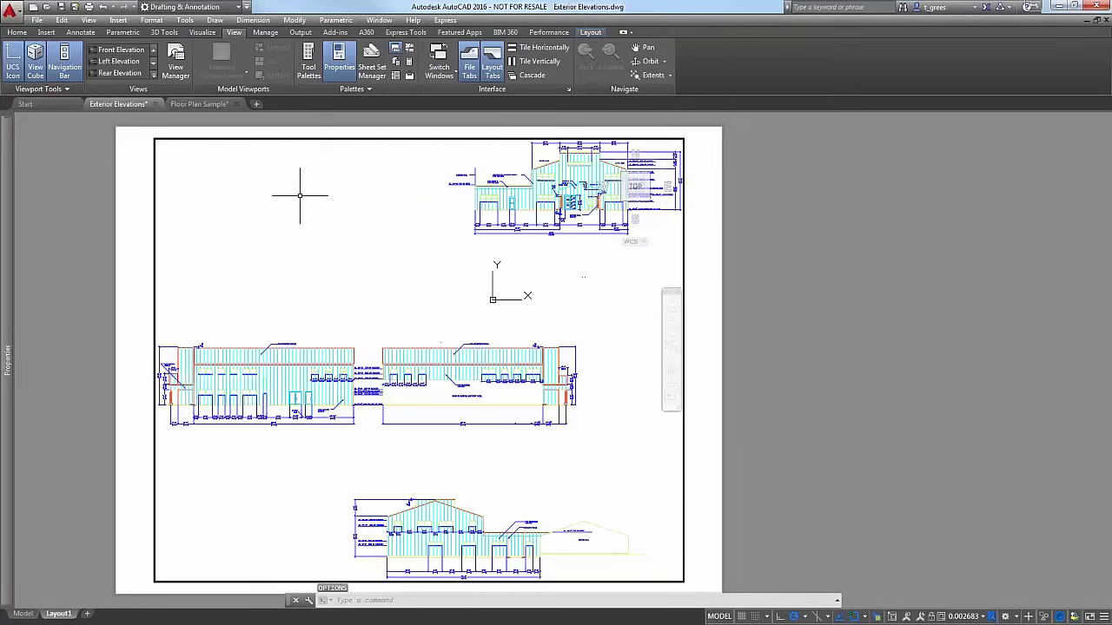
Reopen the Options dialog and turn Display the Viewport Controls back on.
{"action": "key", "text": "Up"}
{"action": "key", "text": "Return"}
{"action": "left_click", "coordinate": [378, 414]}
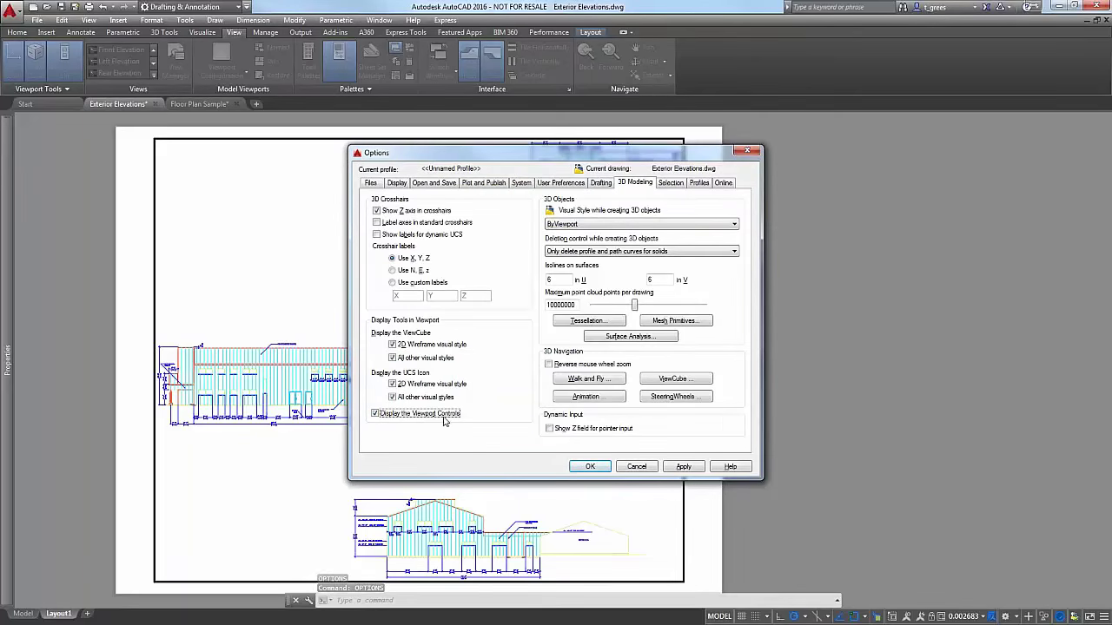
{"action": "left_click", "coordinate": [589, 469]}
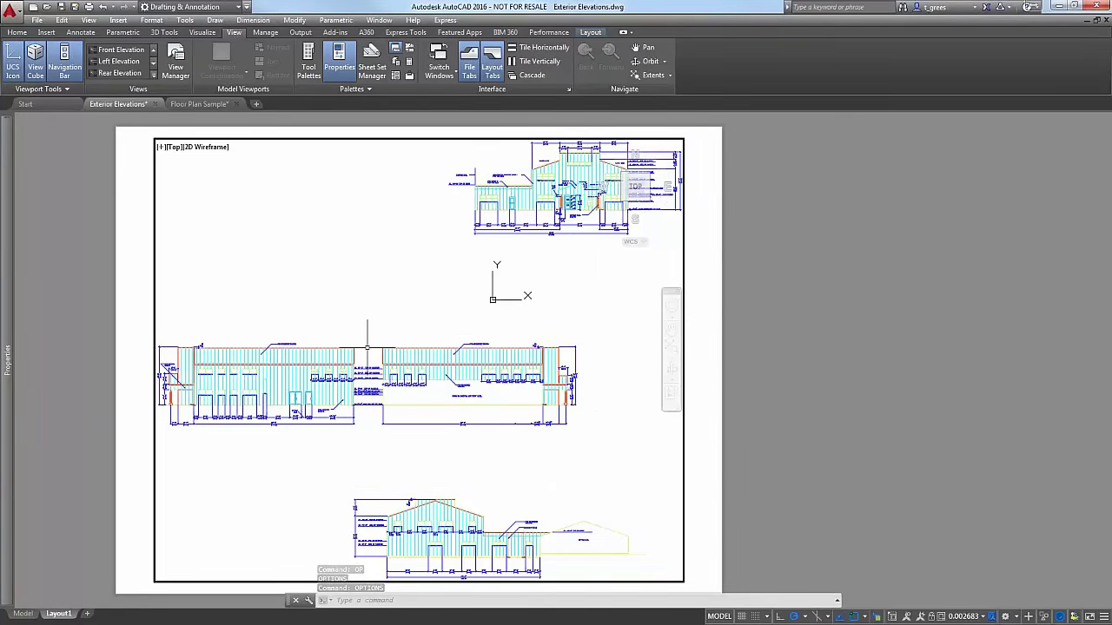
Set the VPCONTROL system variable to OFF.
{"action": "type", "text": "vp"}
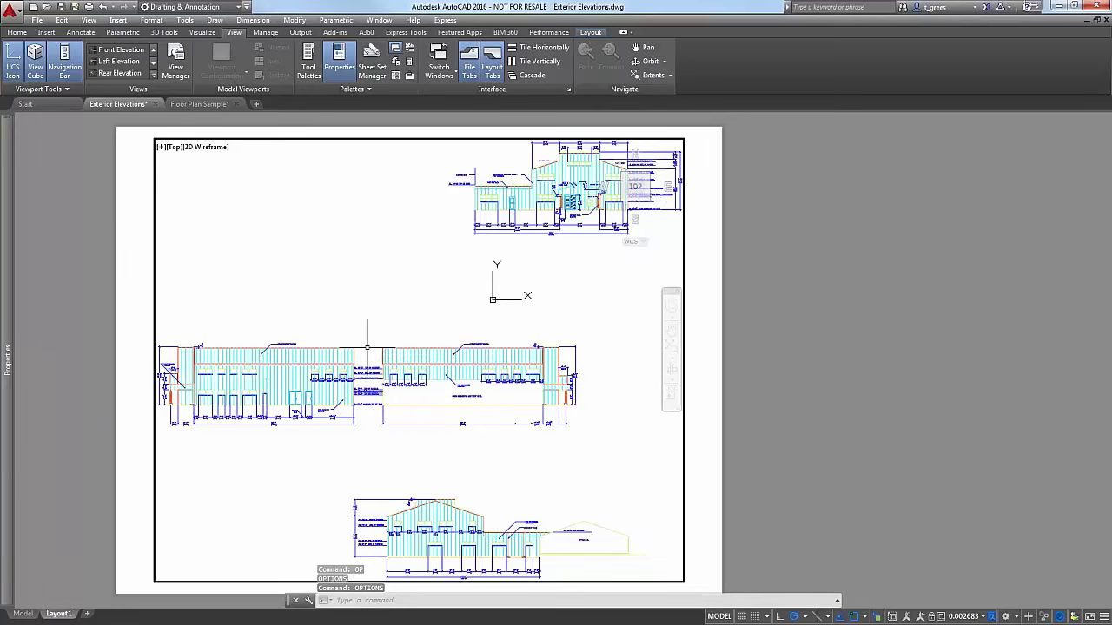
{"action": "key", "text": "Return"}
{"action": "type", "text": "off"}
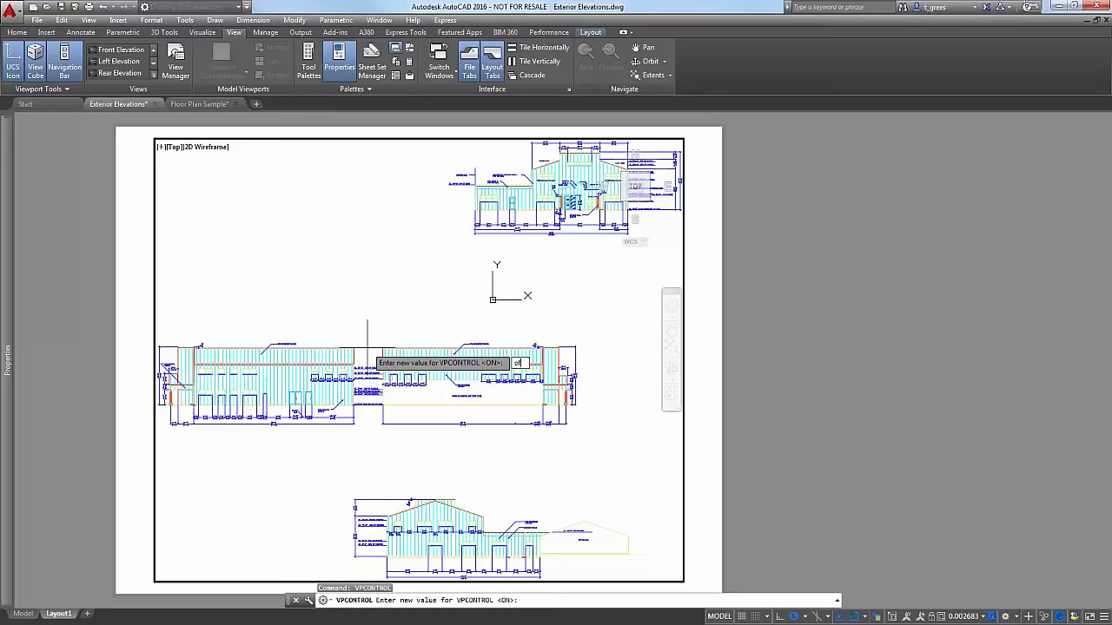
{"action": "key", "text": "Return"}
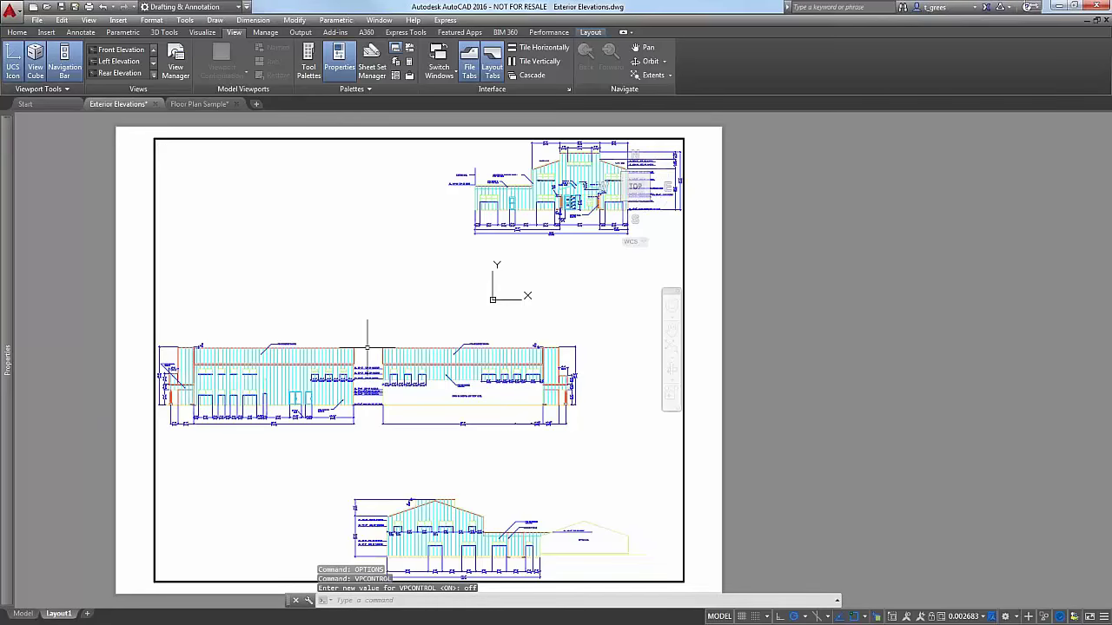
Set the VPCONTROL system variable back to ON.
{"action": "key", "text": "Return"}
{"action": "key", "text": "Return"}
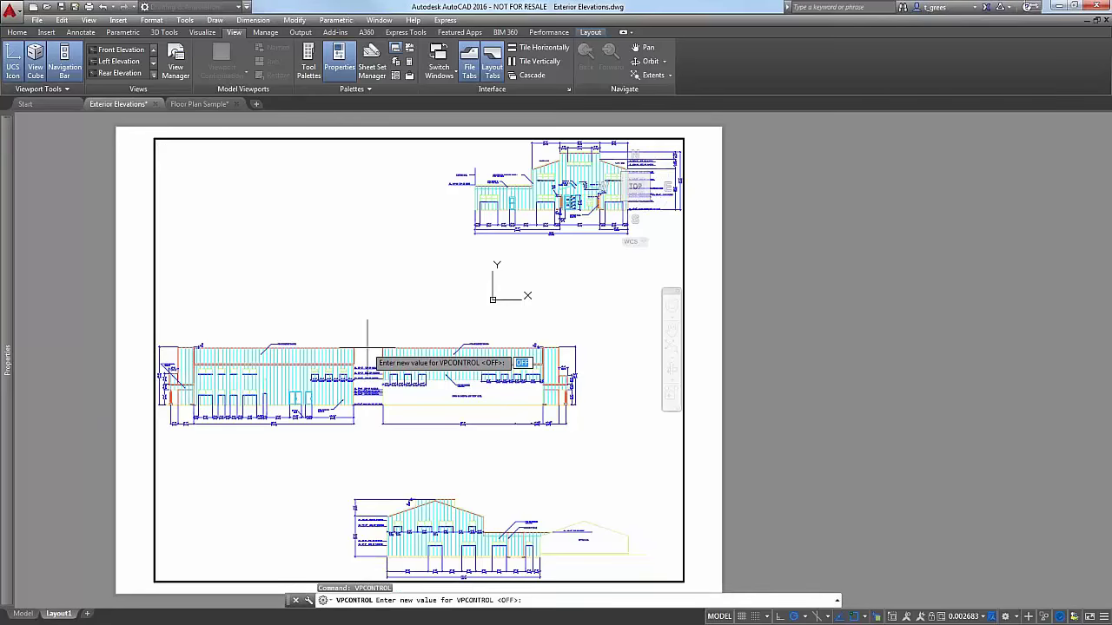
{"action": "type", "text": "on"}
{"action": "key", "text": "Return"}
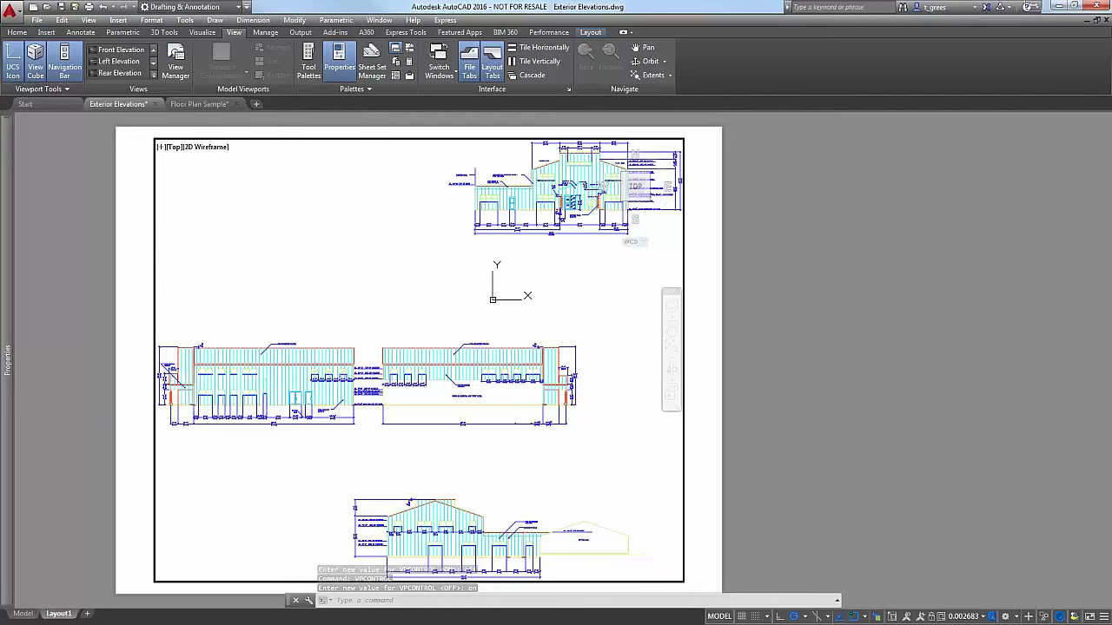
Switch to model space and restore the Front Elevation custom view from the in-canvas view controls.
{"action": "left_click", "coordinate": [22, 614]}
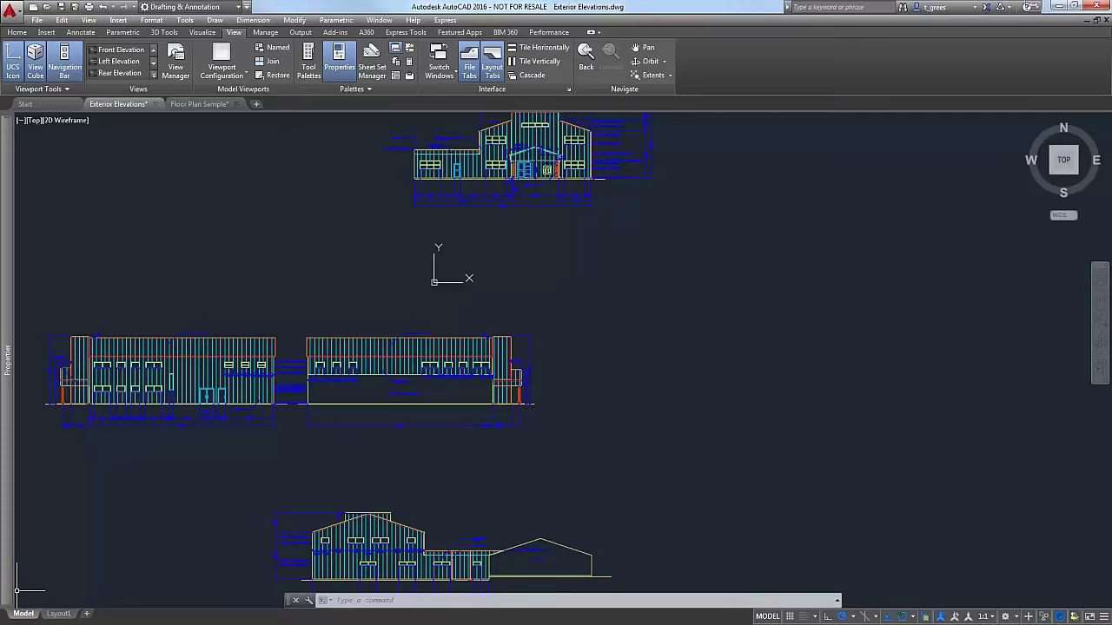
{"action": "left_click", "coordinate": [33, 120]}
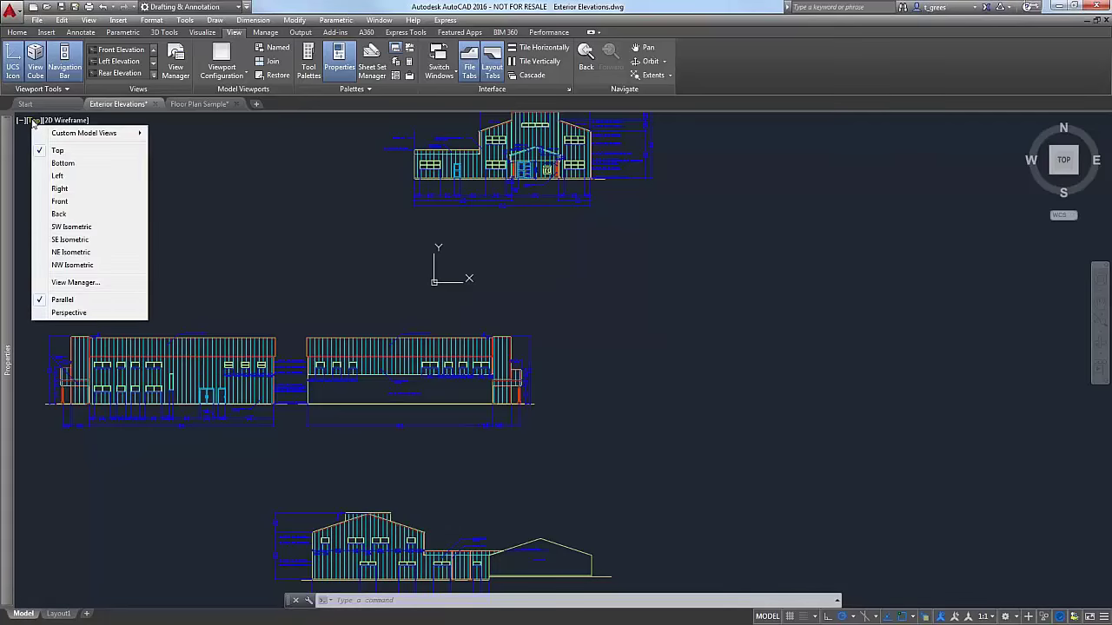
{"action": "mouse_move", "coordinate": [130, 133]}
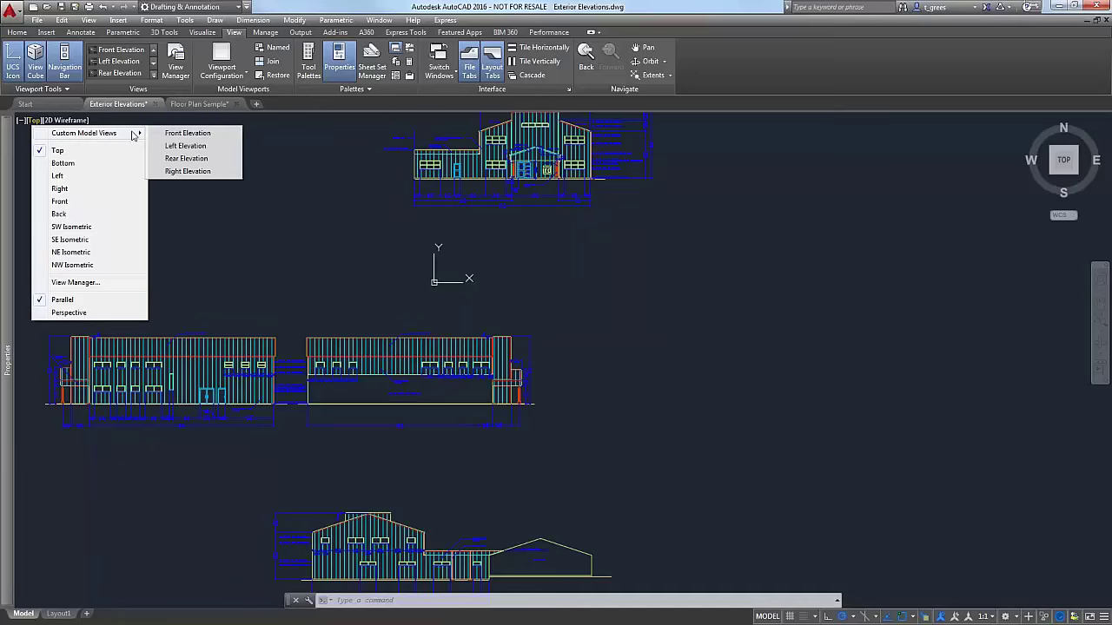
{"action": "left_click", "coordinate": [187, 134]}
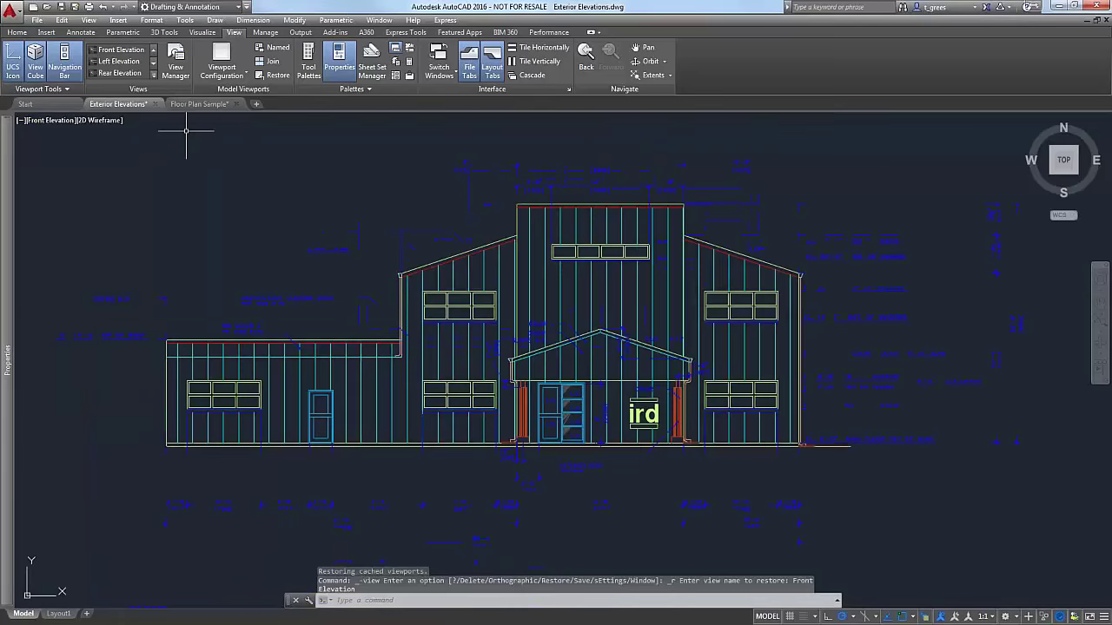
Restore the Left Elevation and Rear Elevation custom views in turn from the in-canvas view controls.
{"action": "left_click", "coordinate": [87, 125]}
{"action": "mouse_move", "coordinate": [117, 133]}
{"action": "left_click", "coordinate": [214, 148]}
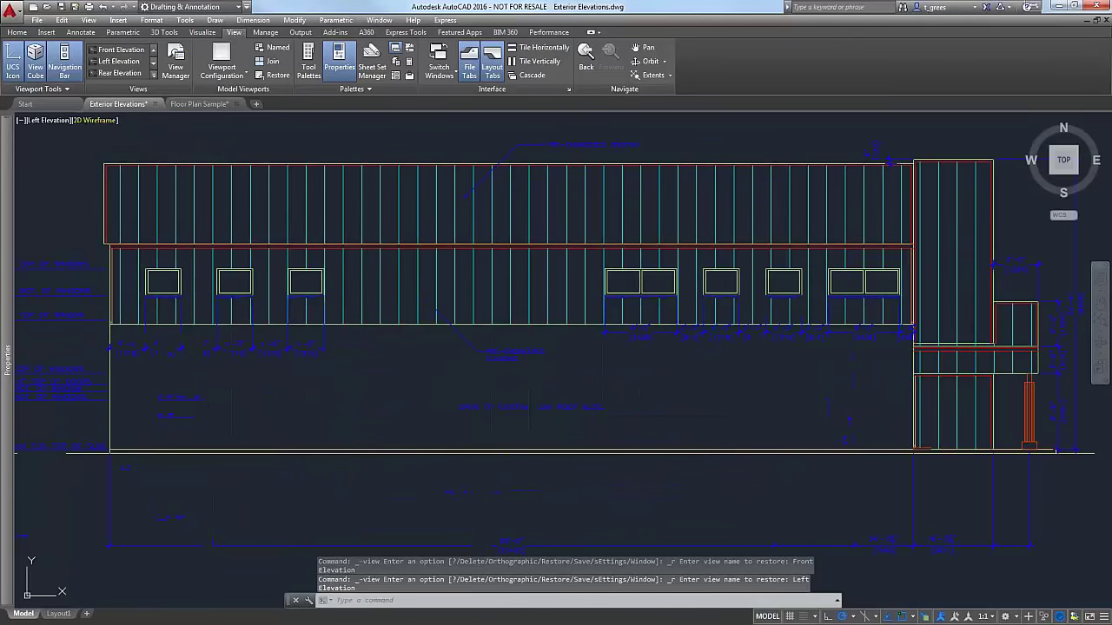
{"action": "left_click", "coordinate": [53, 124]}
{"action": "mouse_move", "coordinate": [160, 136]}
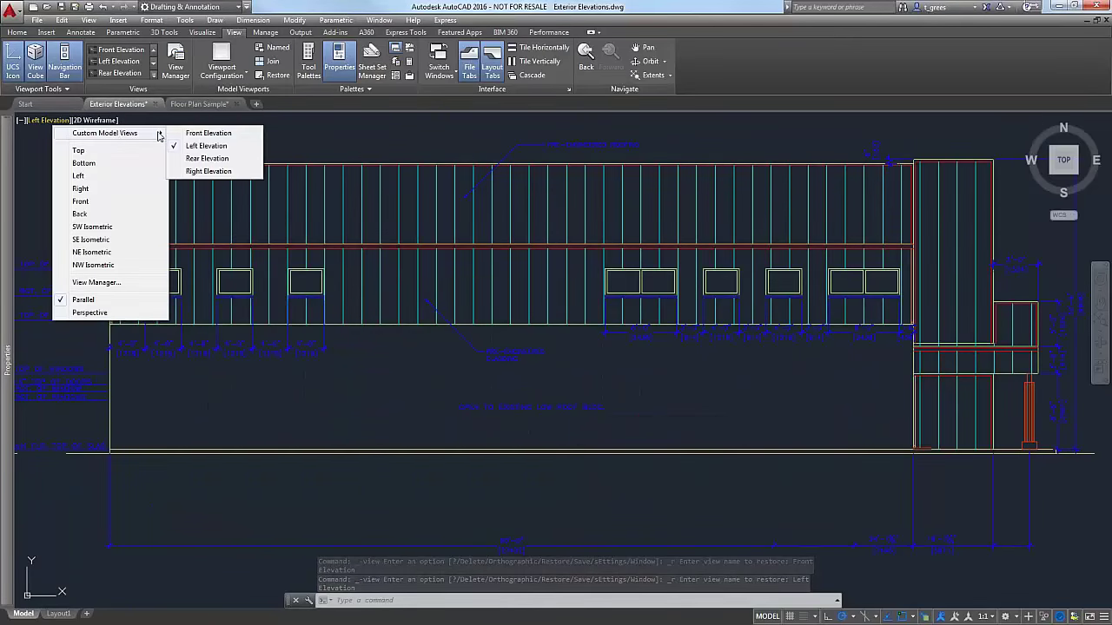
{"action": "left_click", "coordinate": [205, 159]}
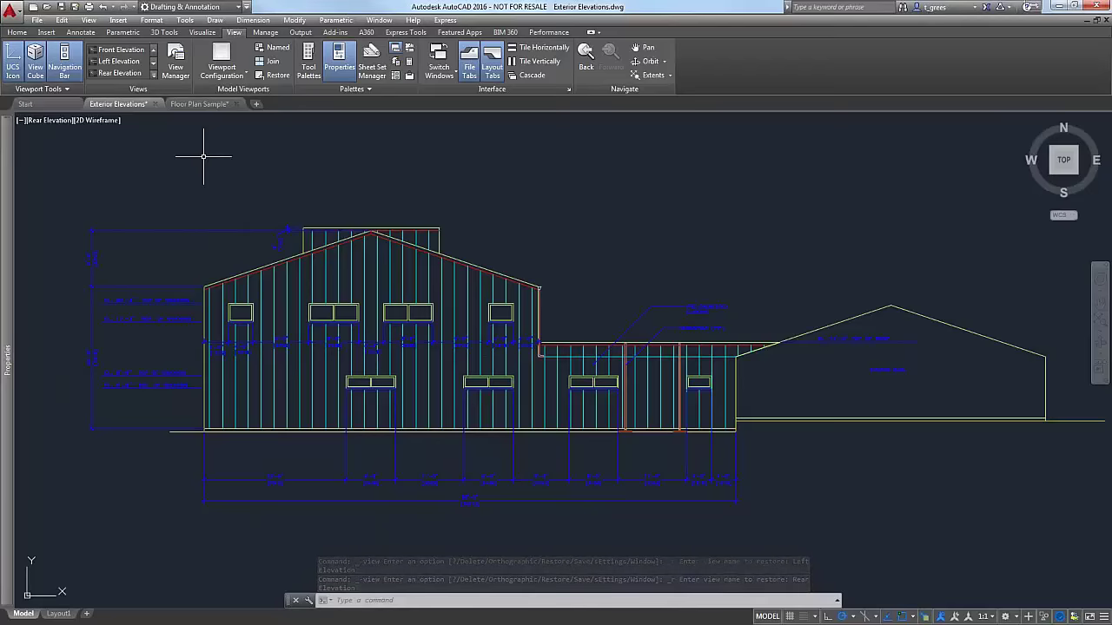
Switch to Layout1 and restore the Front Elevation custom view inside its viewport.
{"action": "left_click", "coordinate": [59, 615]}
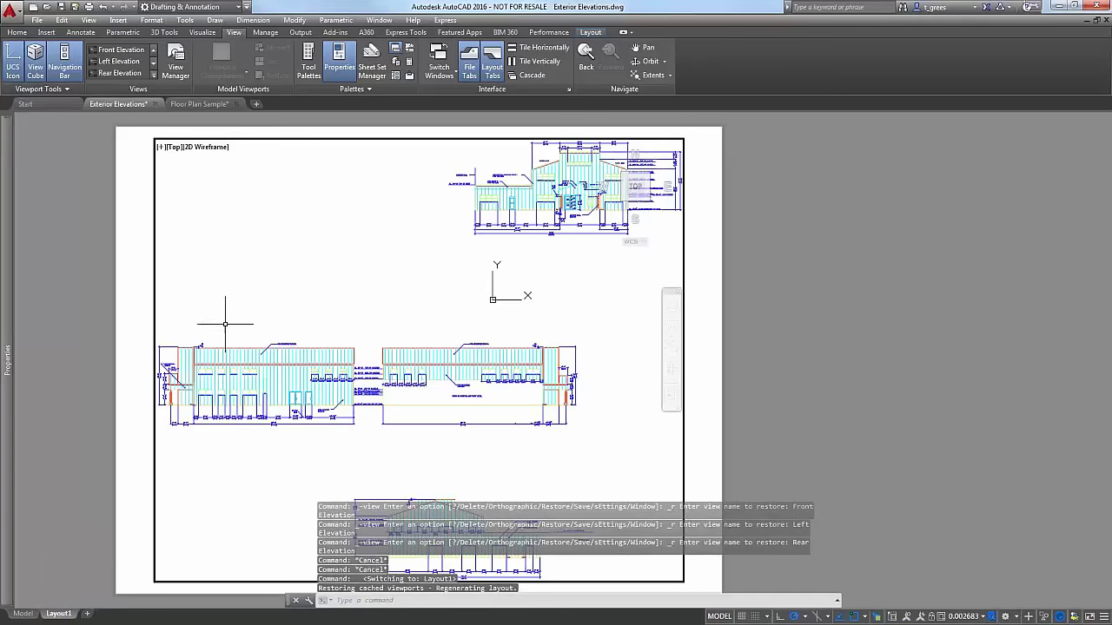
{"action": "left_click", "coordinate": [175, 147]}
{"action": "mouse_move", "coordinate": [236, 161]}
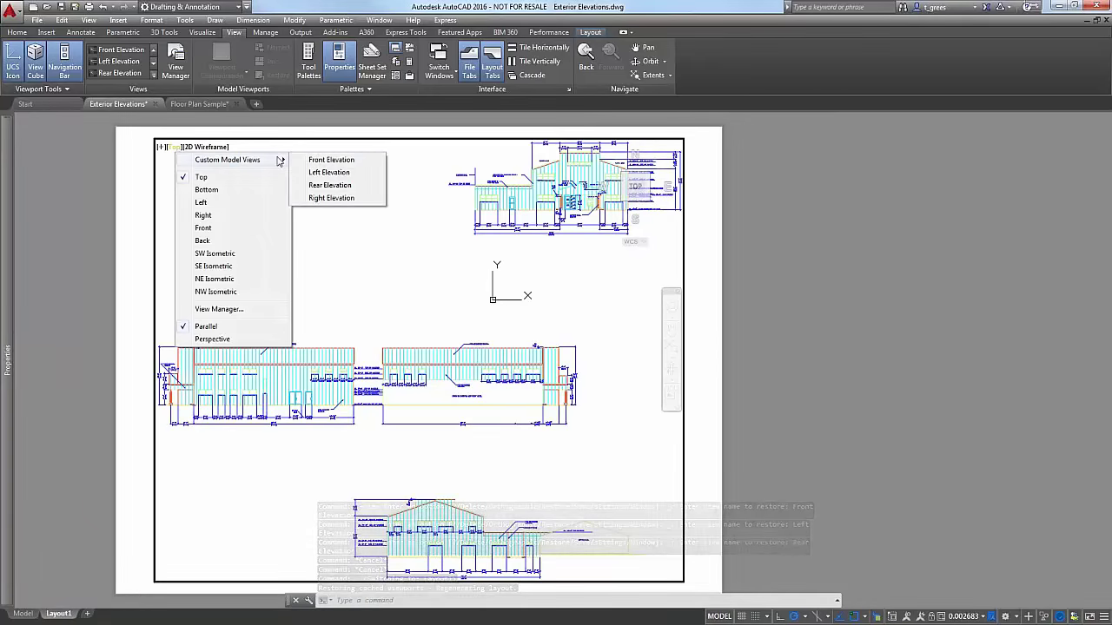
{"action": "left_click", "coordinate": [321, 160]}
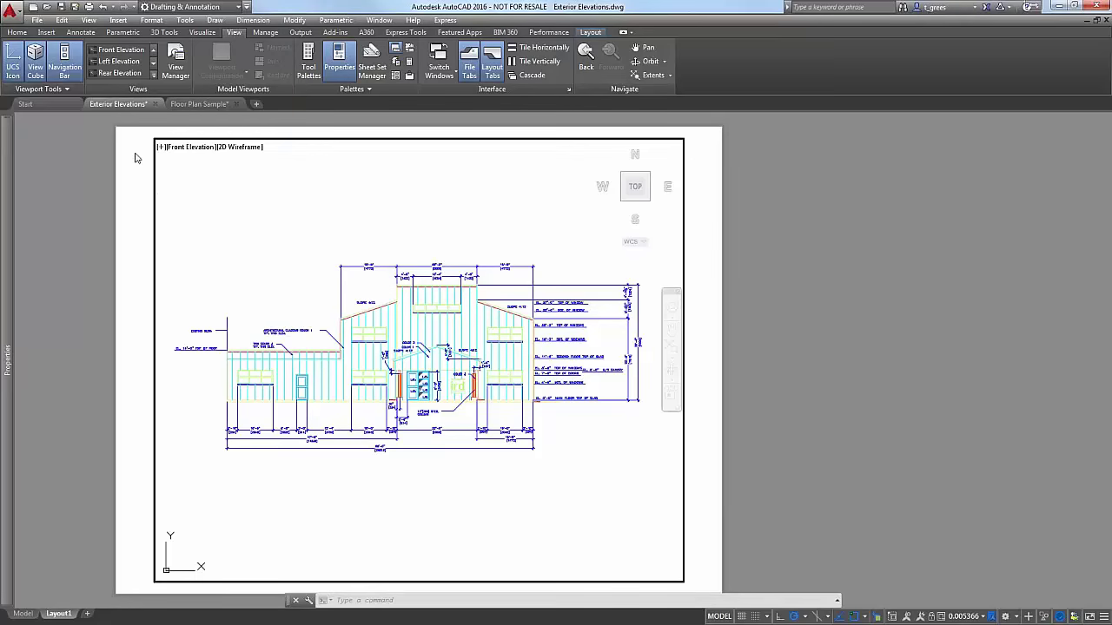
{"action": "left_click", "coordinate": [30, 103]}
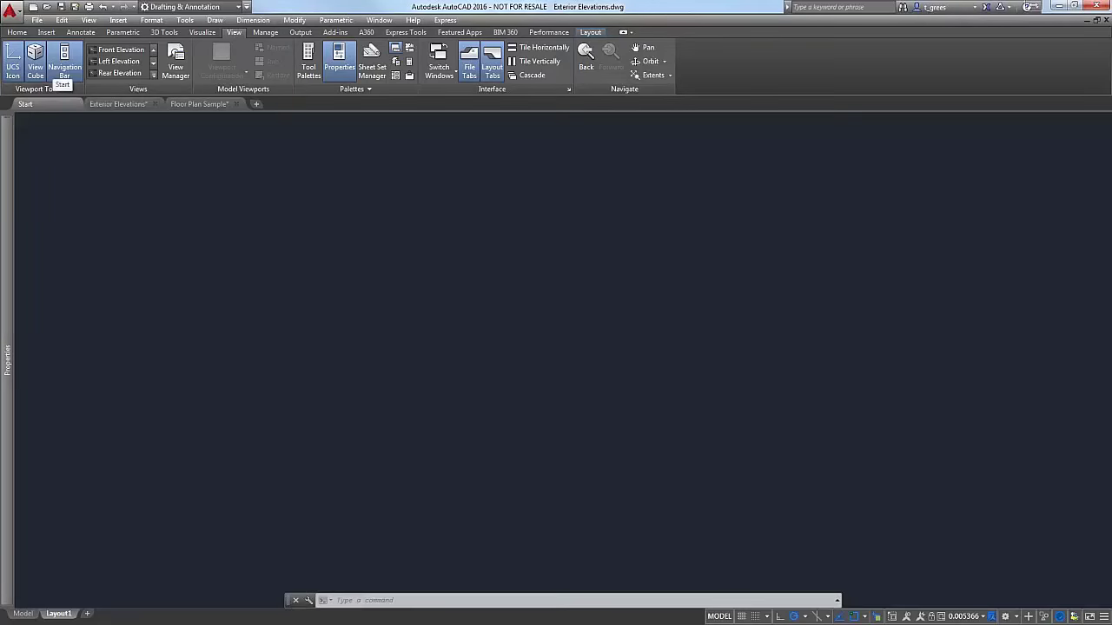
{"action": "left_click", "coordinate": [258, 235]}
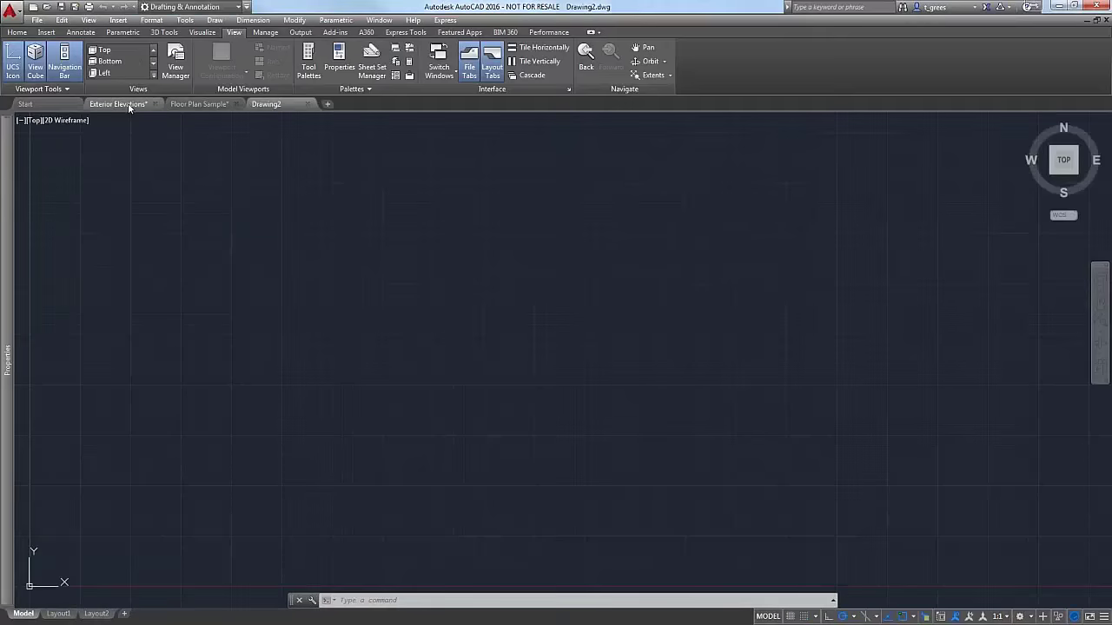
{"action": "left_click", "coordinate": [122, 104]}
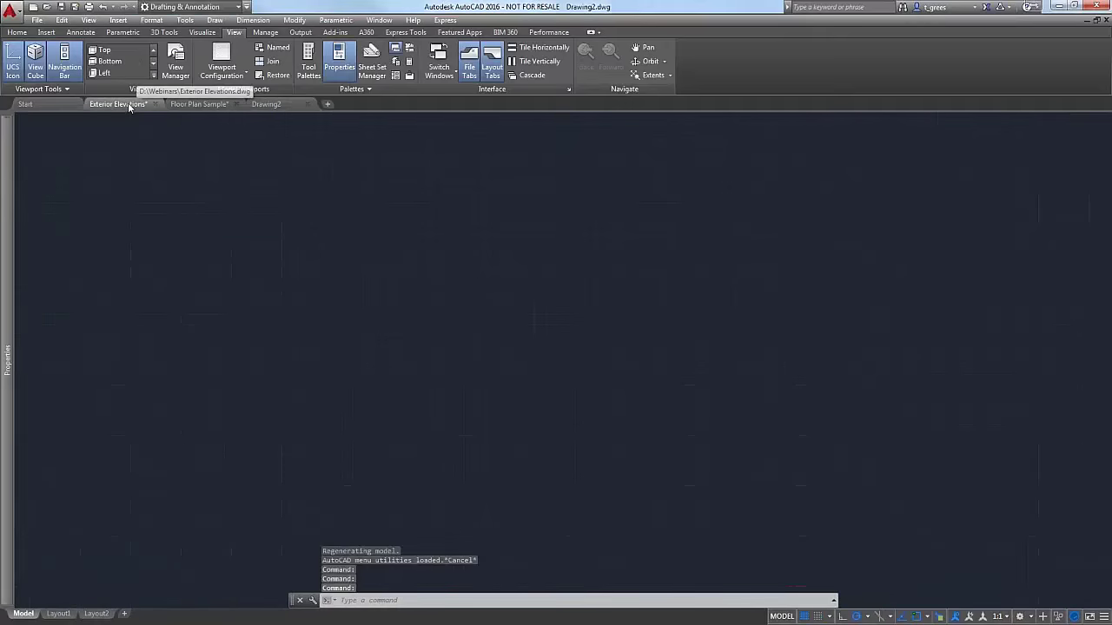
{"action": "left_click", "coordinate": [308, 104]}
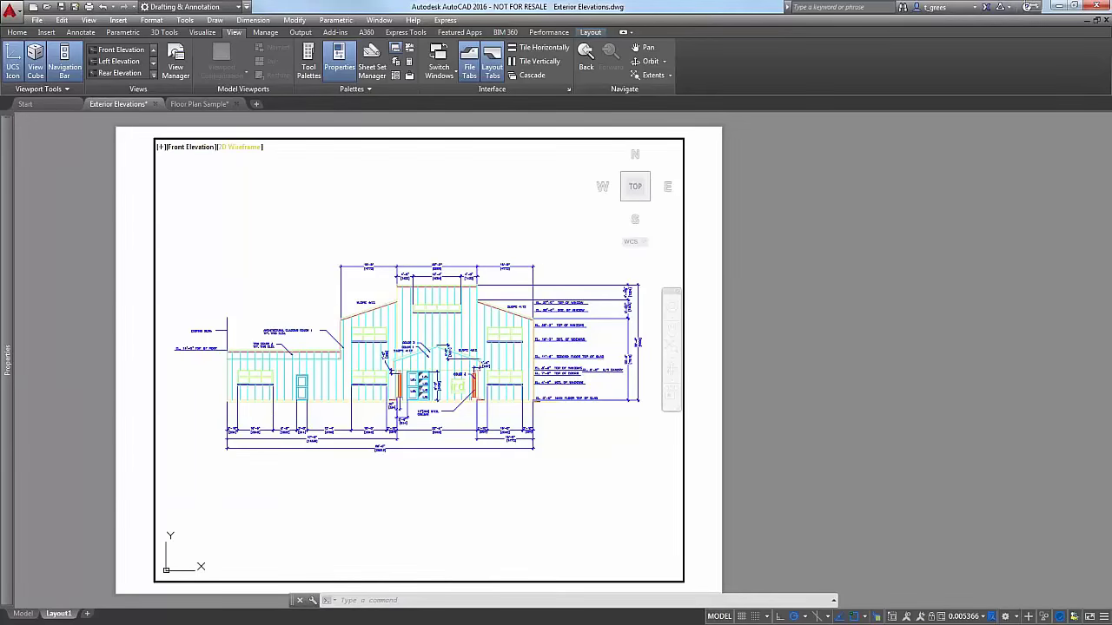
Return to model space and show the View toolbar using the -TOOLBAR command with the Show option.
{"action": "left_click", "coordinate": [24, 614]}
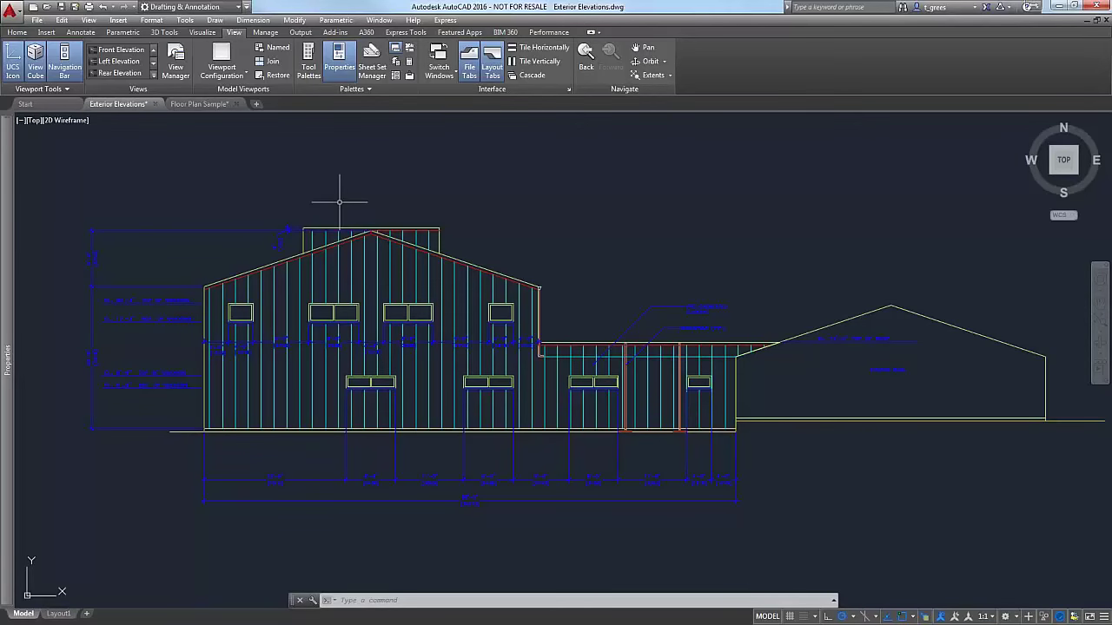
{"action": "type", "text": "l"}
{"action": "type", "text": "TOOLBAR"}
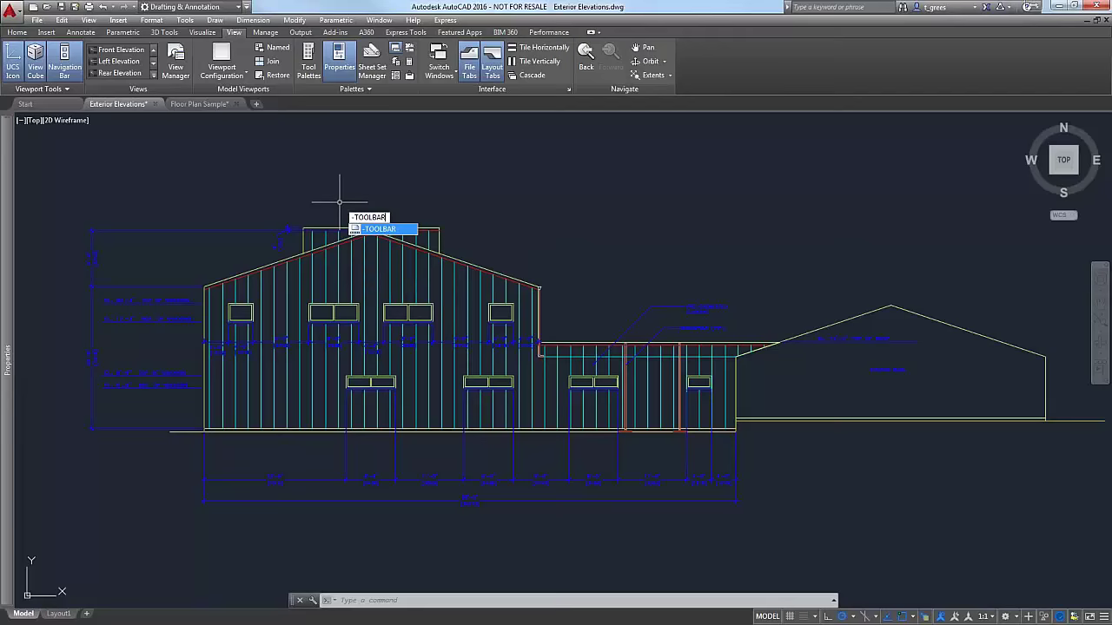
{"action": "key", "text": "Return"}
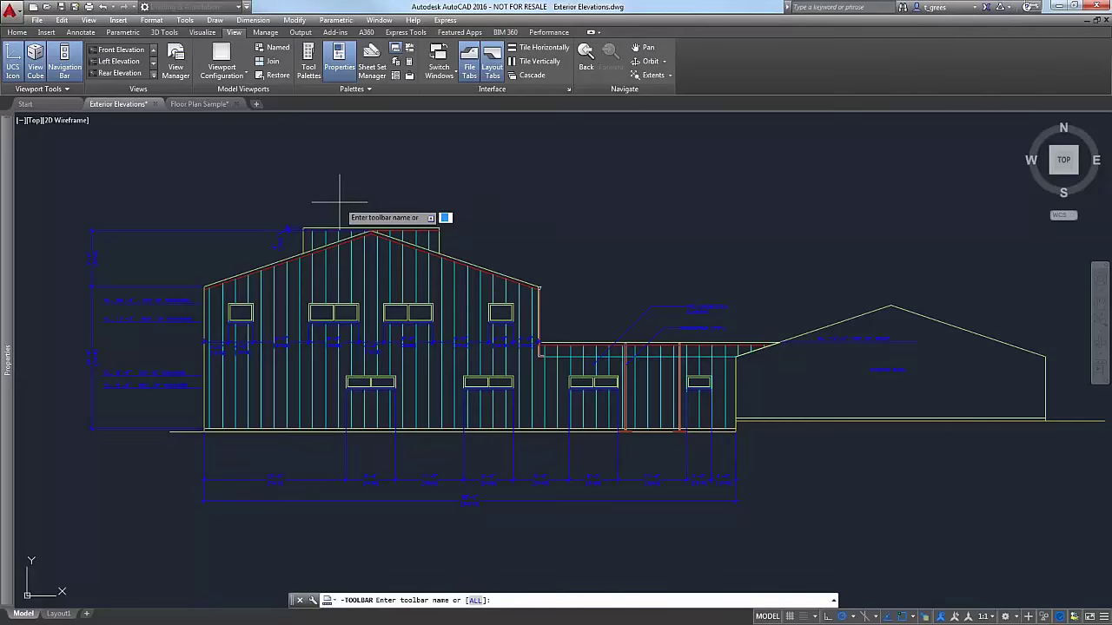
{"action": "type", "text": "view"}
{"action": "key", "text": "Return"}
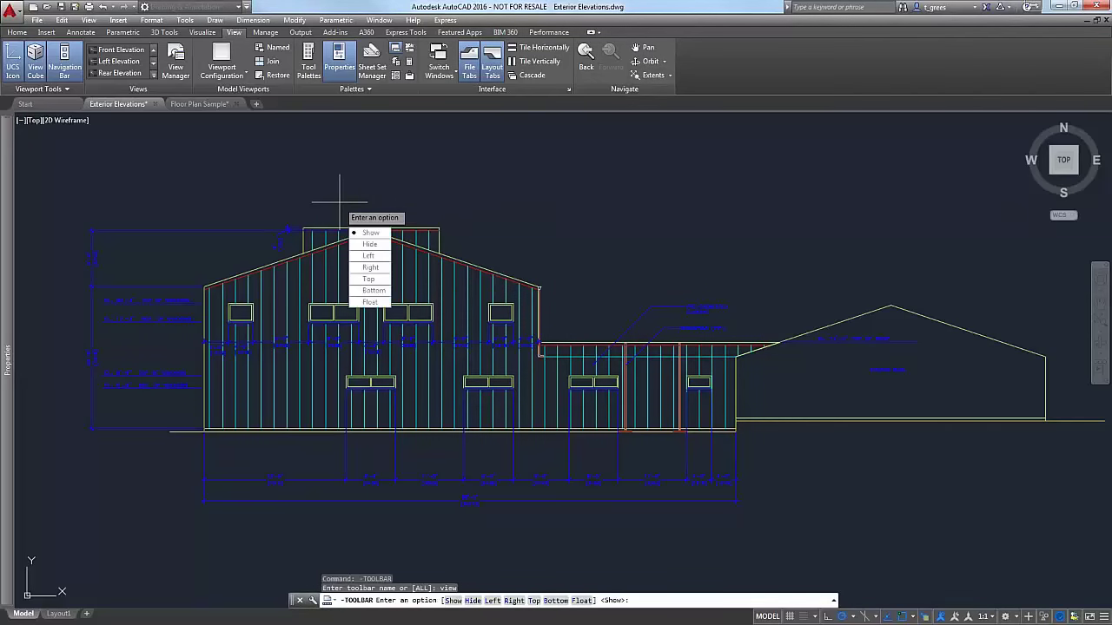
{"action": "key", "text": "Return"}
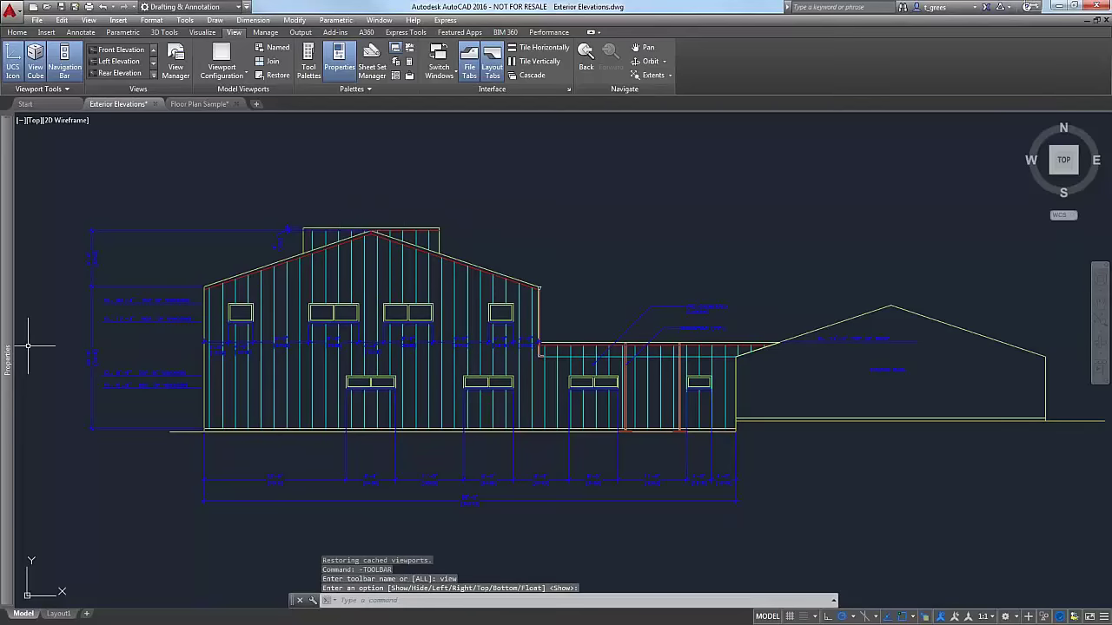
Float the View toolbar over the upper part of the drawing and restore the Front Elevation view from its view list.
{"action": "left_click_drag", "start_coordinate": [28, 346], "coordinate": [87, 160]}
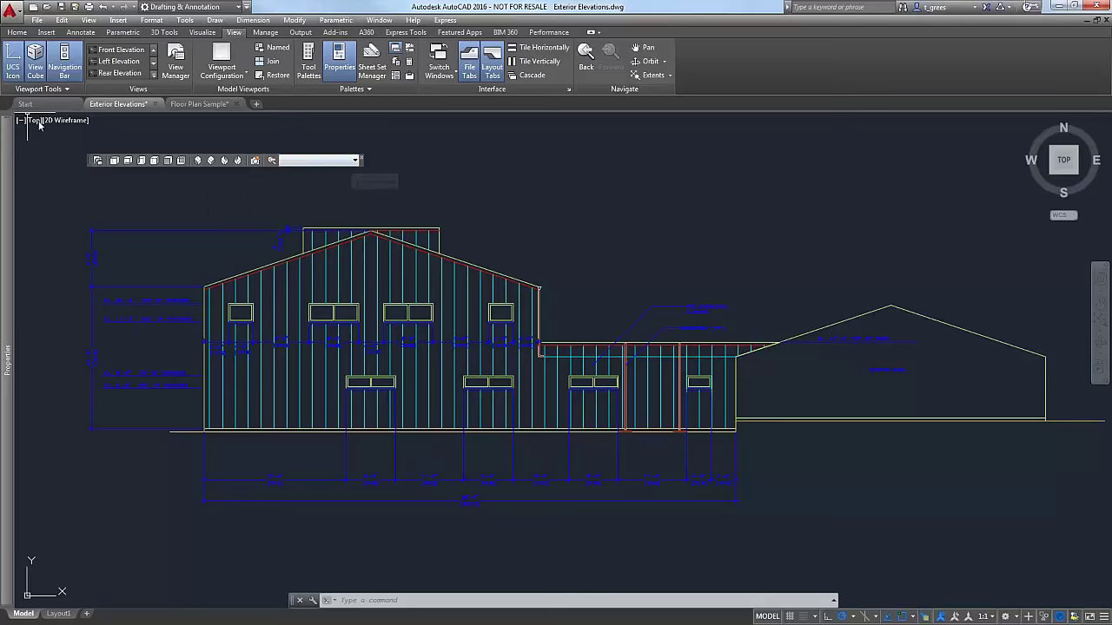
{"action": "key", "text": "ctrl+1"}
{"action": "left_click", "coordinate": [356, 160]}
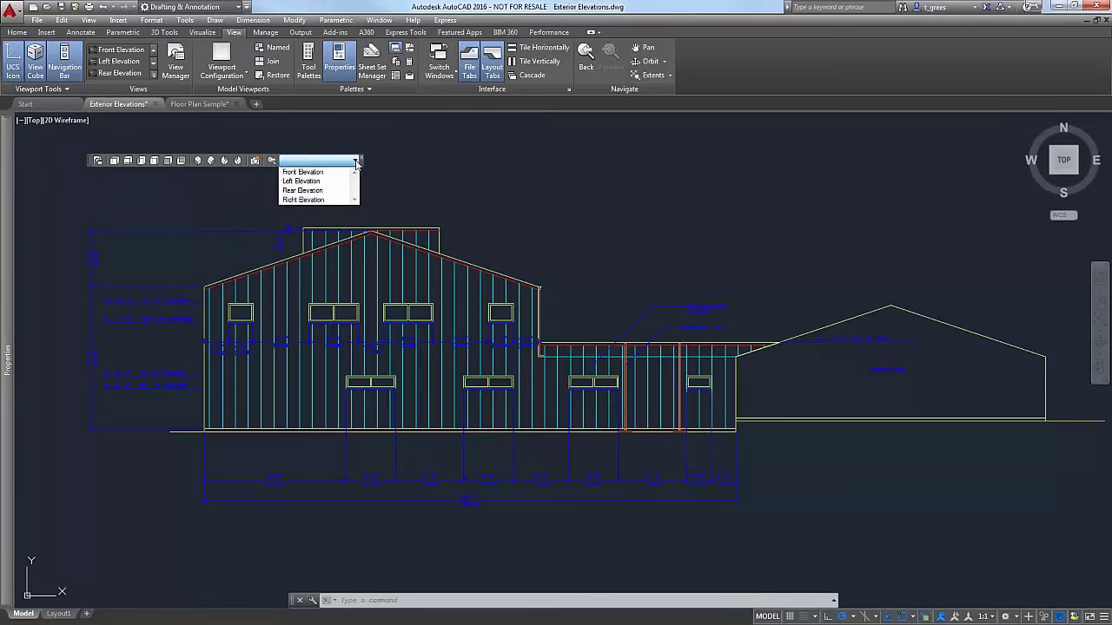
{"action": "left_click", "coordinate": [300, 171]}
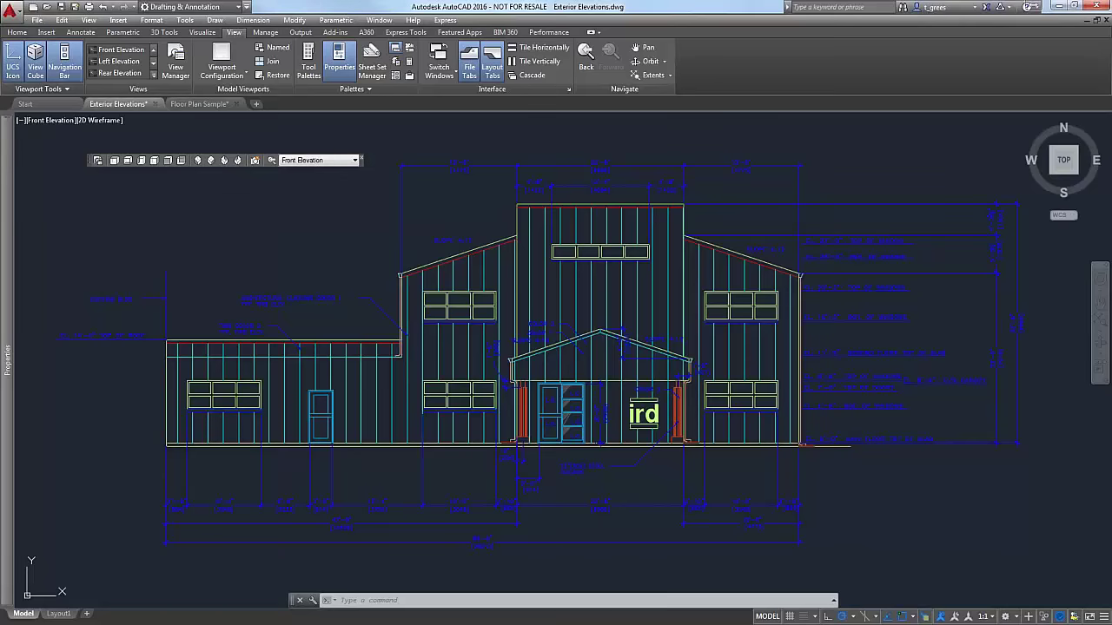
Open the Customize User Interface editor with the CUI command and copy the View toolbar from the Toolbars list.
{"action": "type", "text": "CUI"}
{"action": "key", "text": "Return"}
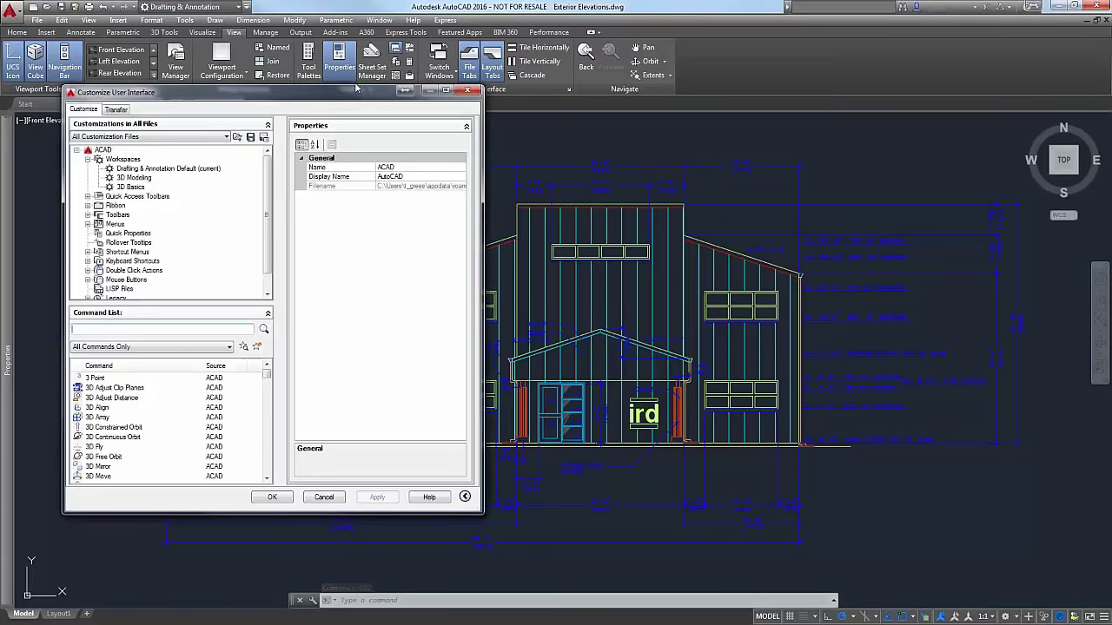
{"action": "left_click_drag", "start_coordinate": [354, 87], "coordinate": [530, 107]}
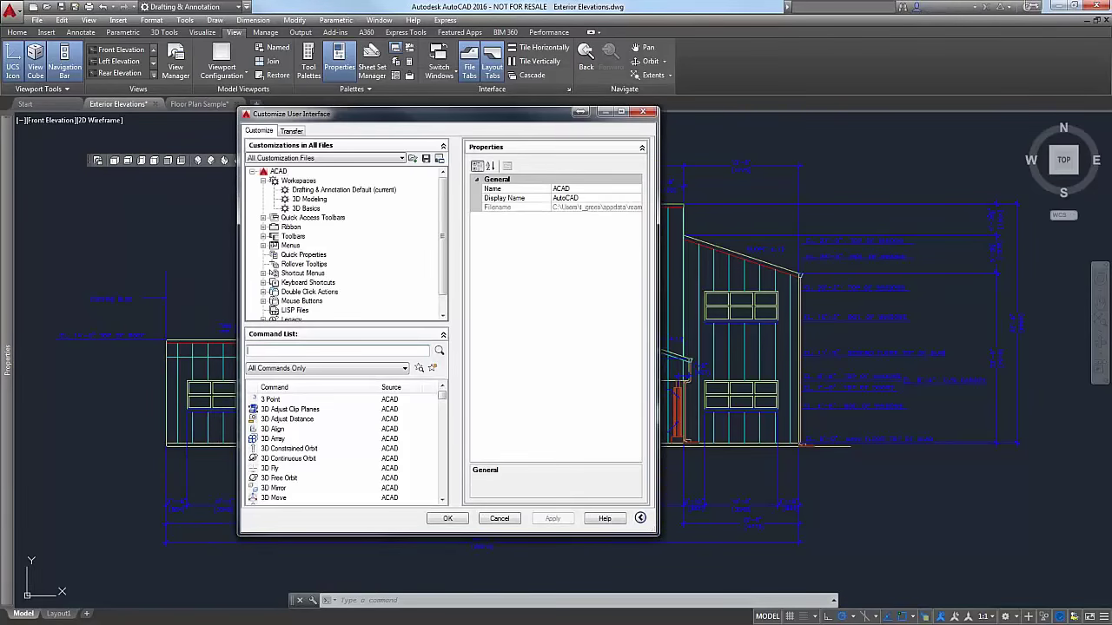
{"action": "double_click", "coordinate": [287, 236]}
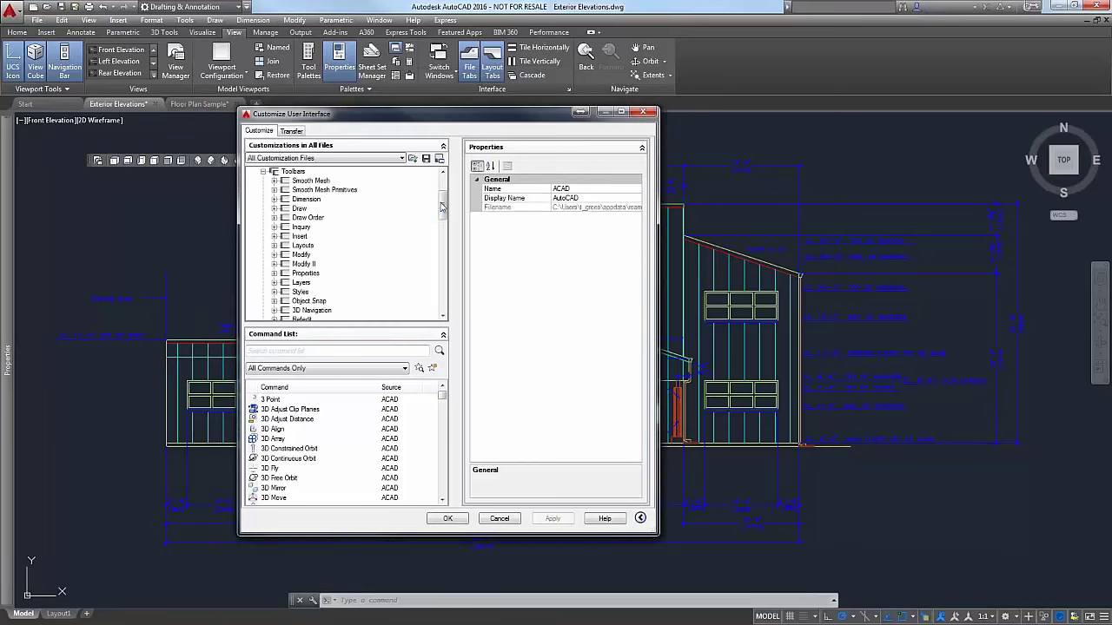
{"action": "left_click_drag", "start_coordinate": [441, 206], "coordinate": [441, 254]}
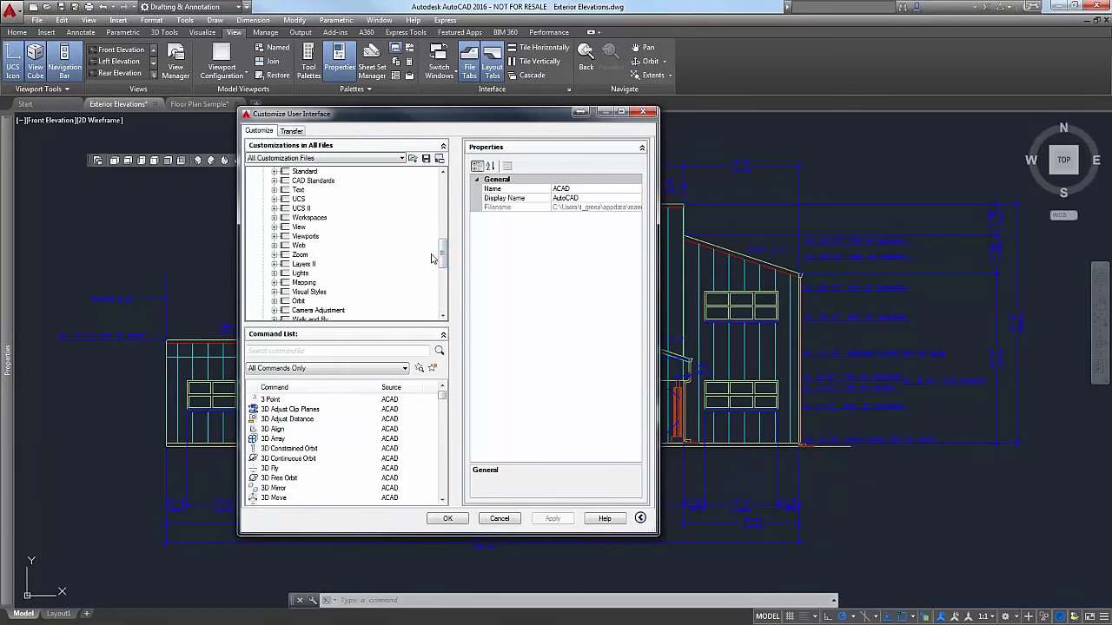
{"action": "left_click", "coordinate": [298, 227]}
{"action": "right_click", "coordinate": [299, 228]}
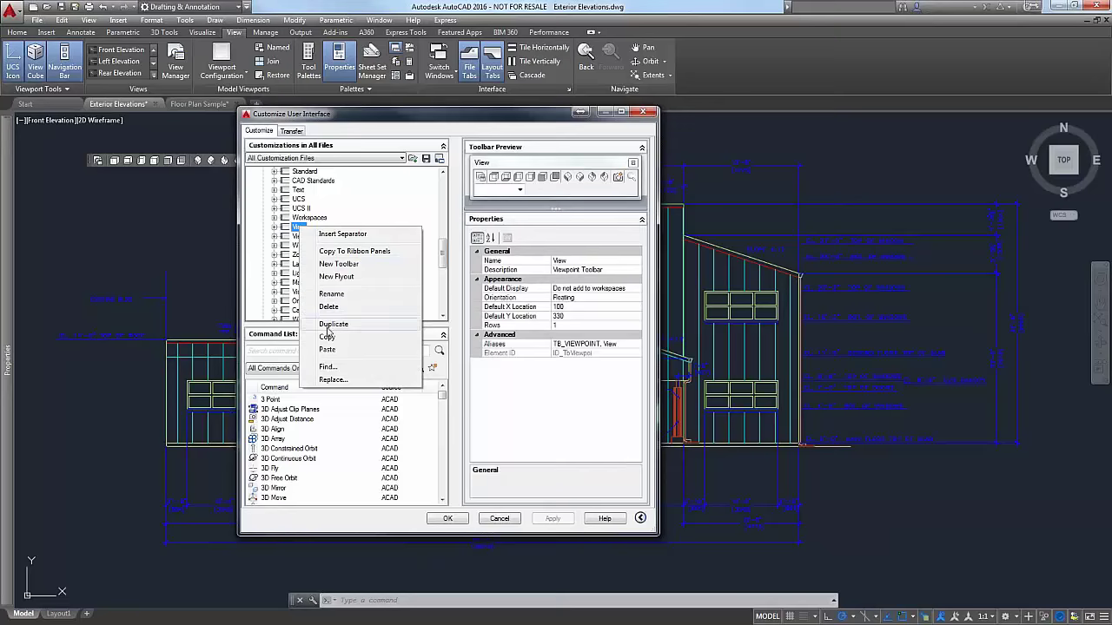
{"action": "left_click", "coordinate": [329, 337]}
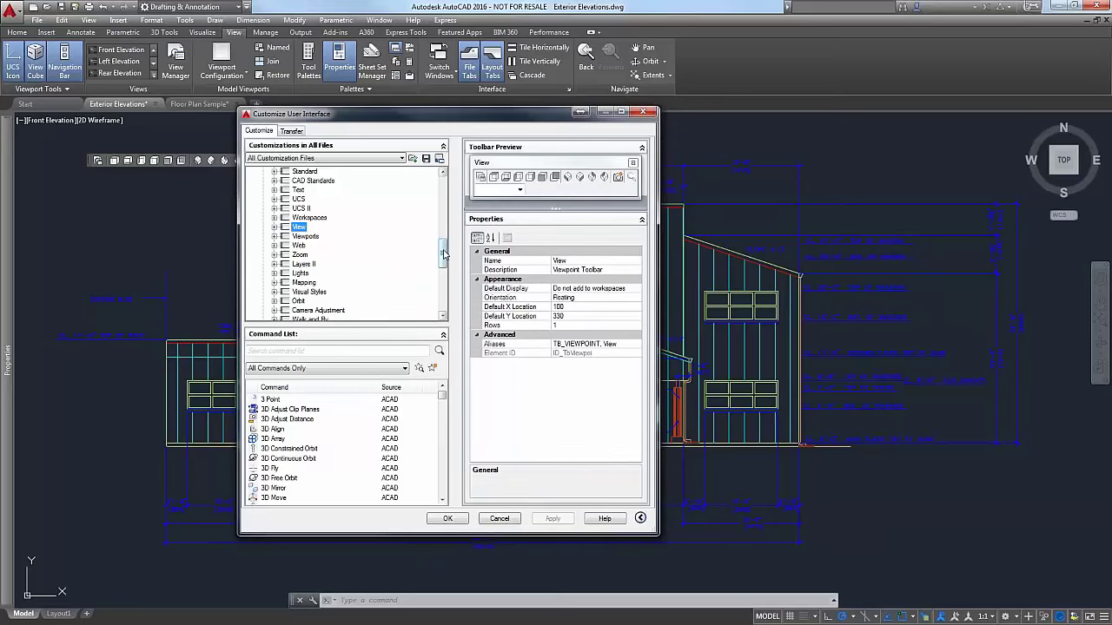
Paste the copied View toolbar under the Toolbars node and start renaming the copy.
{"action": "left_click_drag", "start_coordinate": [443, 256], "coordinate": [441, 198]}
{"action": "left_click", "coordinate": [293, 217]}
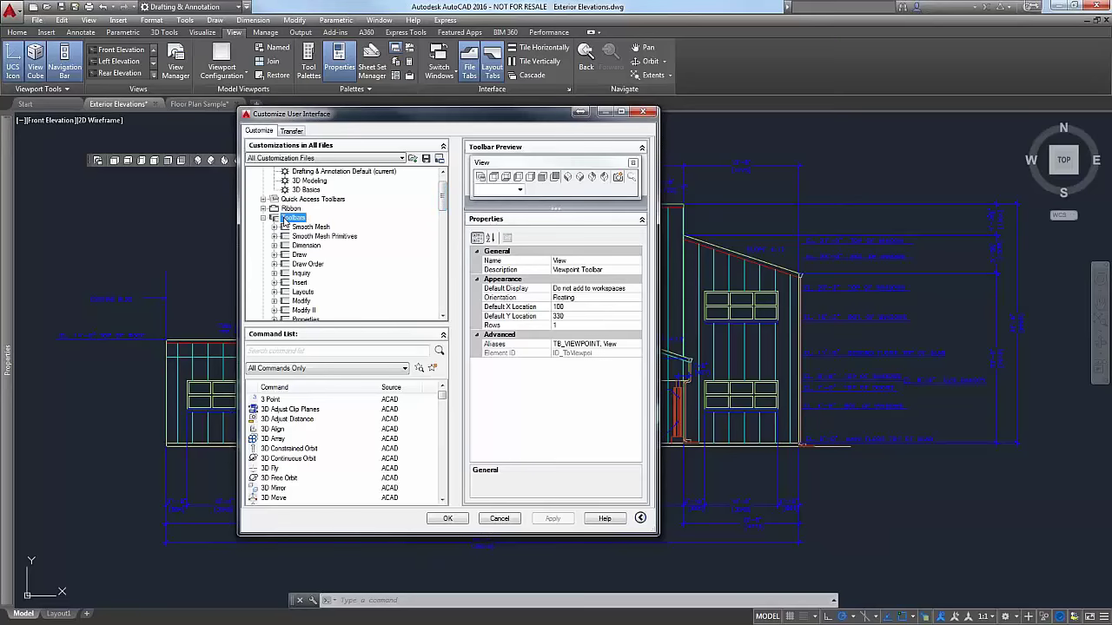
{"action": "right_click", "coordinate": [293, 217]}
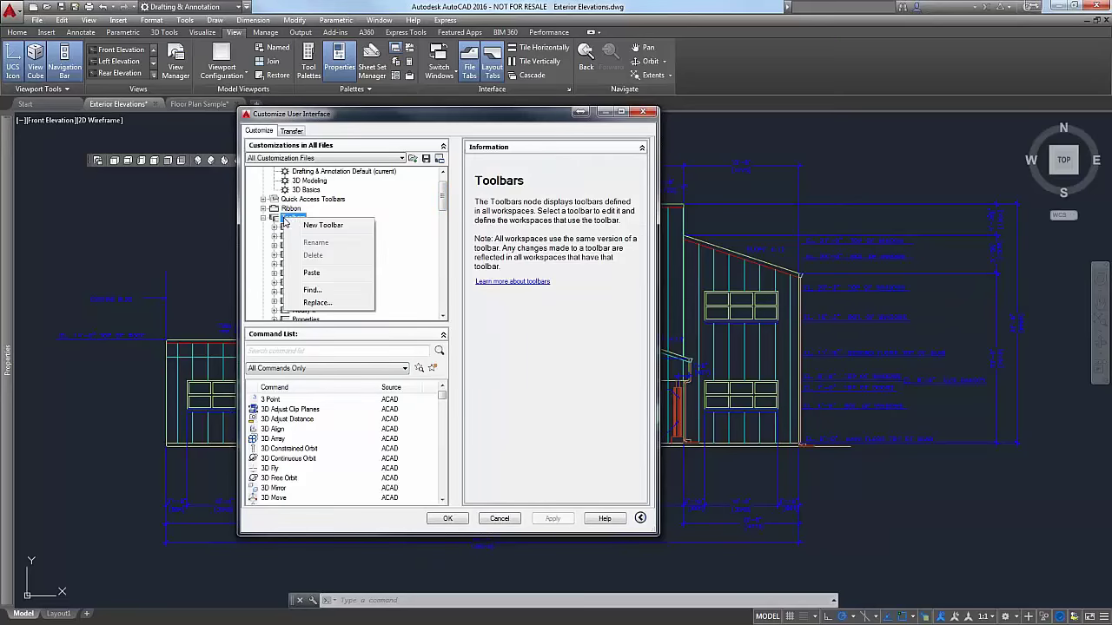
{"action": "left_click", "coordinate": [313, 274]}
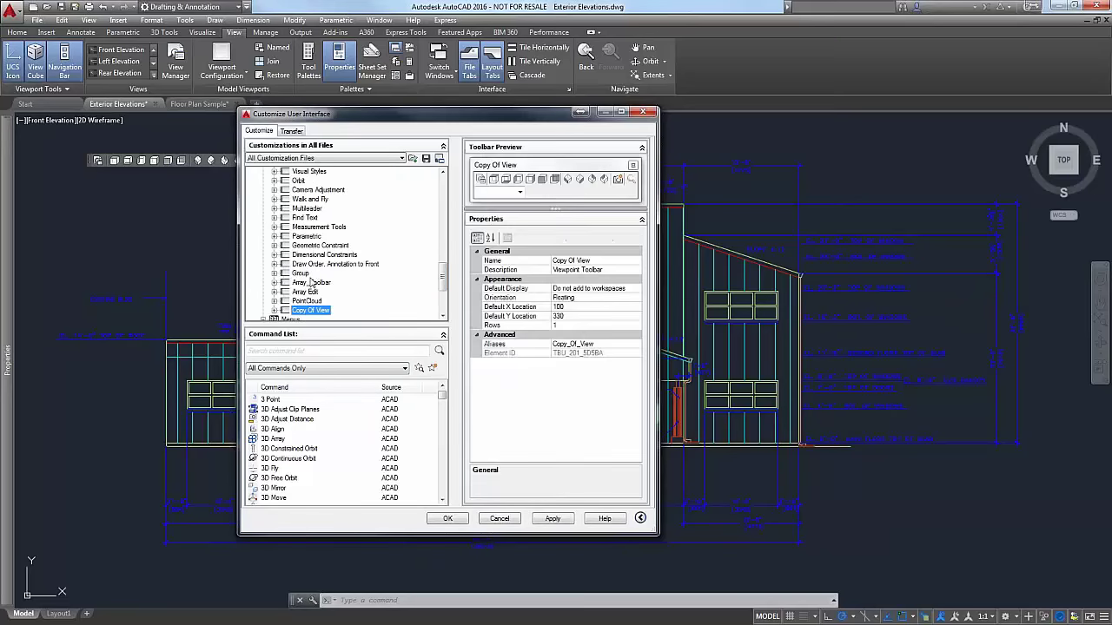
{"action": "key", "text": "F2"}
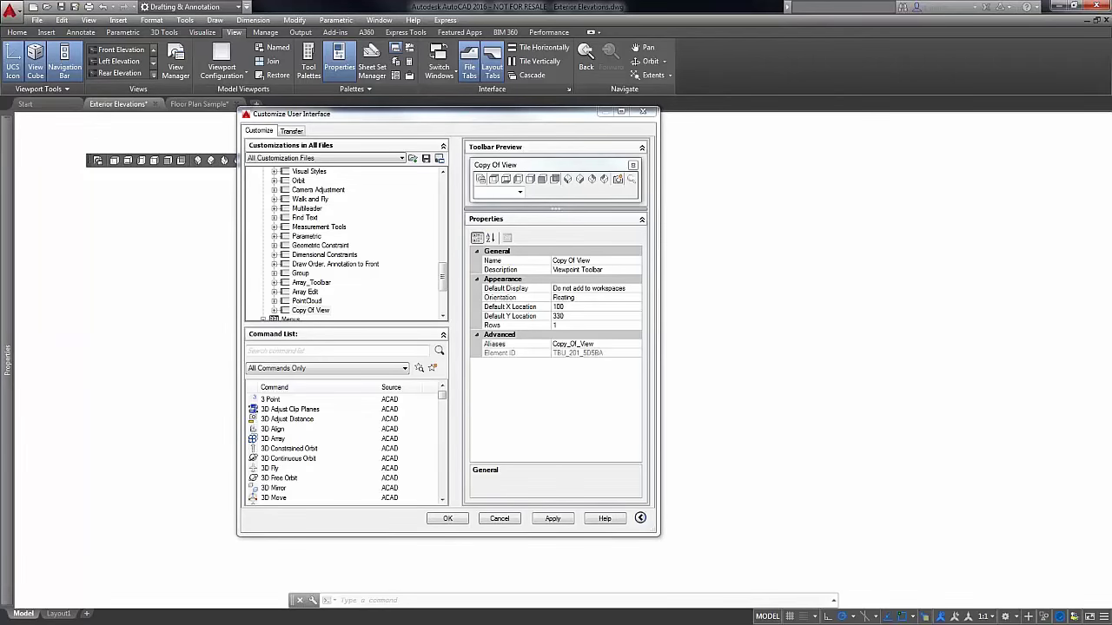
{"action": "left_click", "coordinate": [310, 310]}
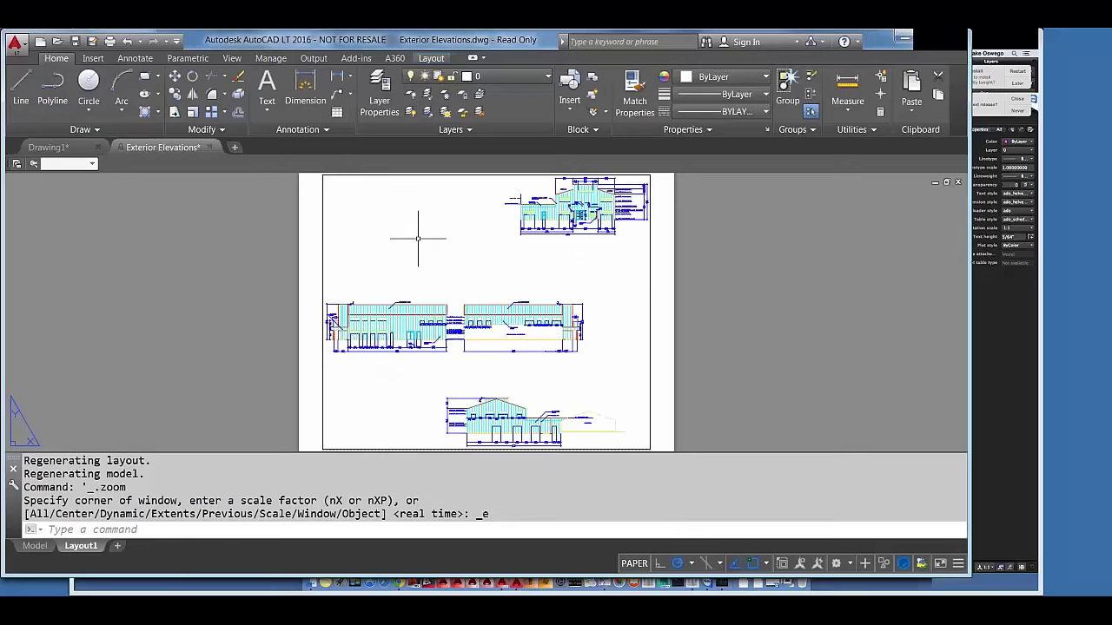
In AutoCAD LT, activate the Layout1 viewport of Exterior Elevations and restore the Front Elevation named view.
{"action": "double_click", "coordinate": [418, 238]}
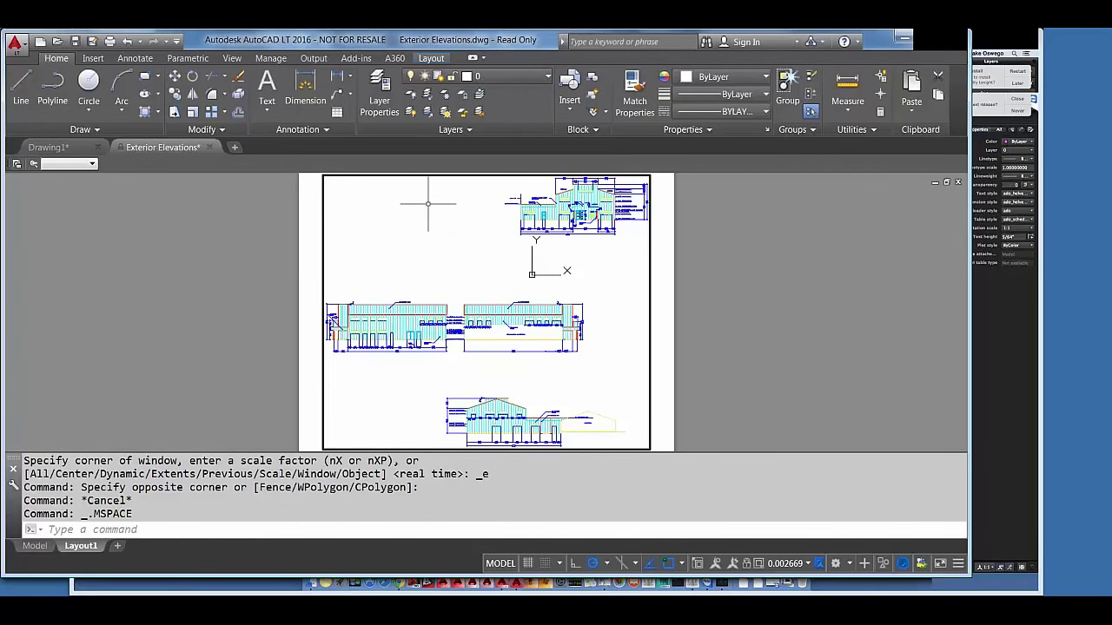
{"action": "left_click", "coordinate": [92, 164]}
{"action": "left_click", "coordinate": [74, 176]}
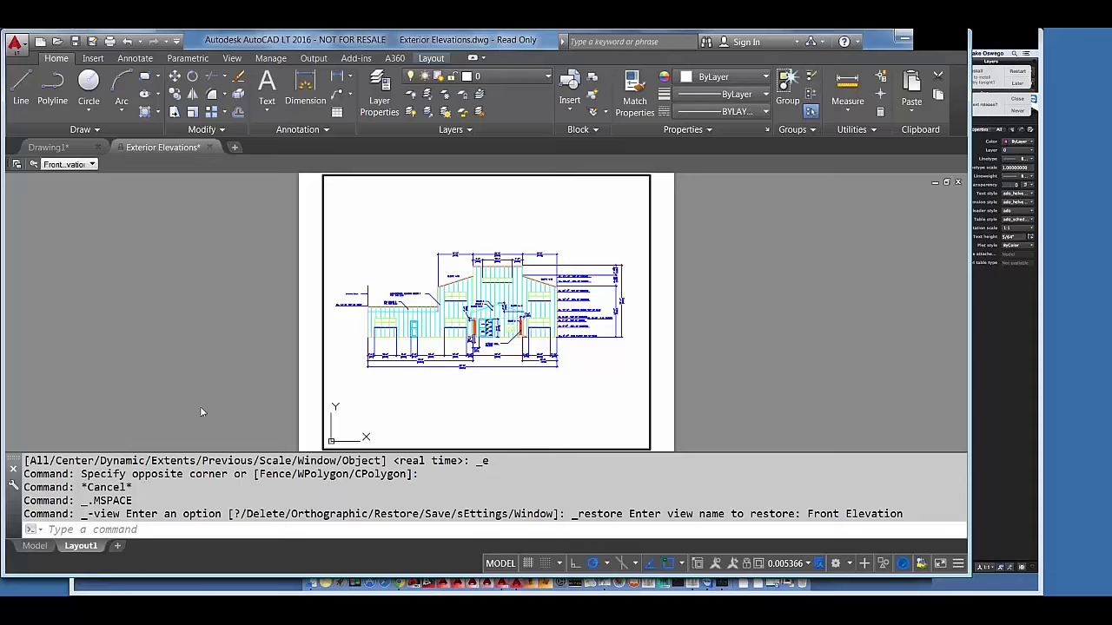
Create a new layout after Layout1 and restore the No hatch named view inside its viewport.
{"action": "right_click", "coordinate": [84, 547]}
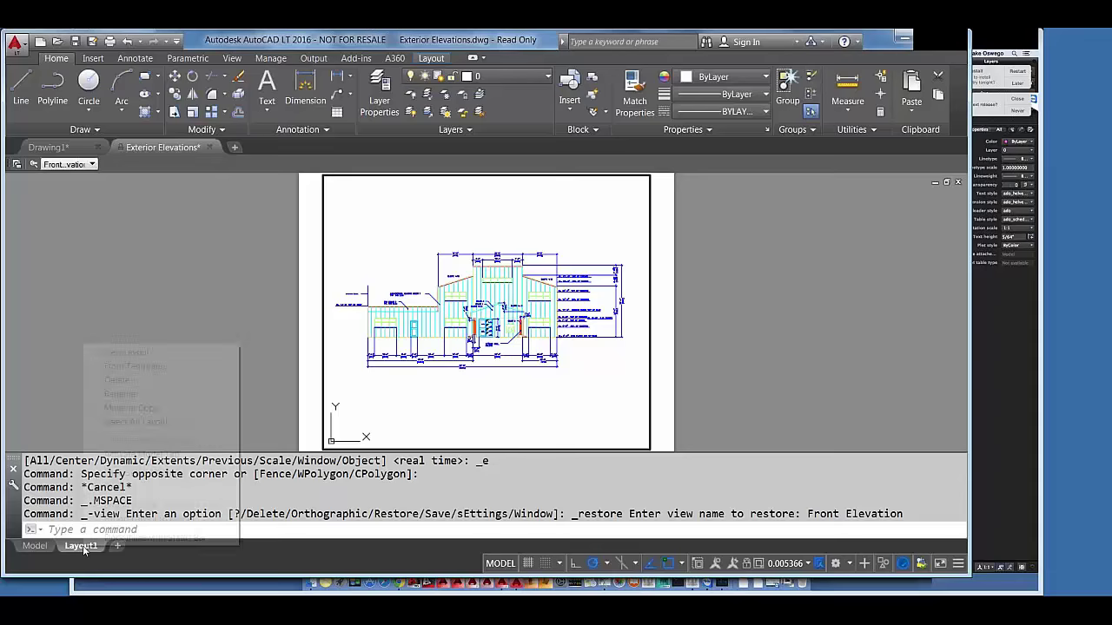
{"action": "left_click", "coordinate": [132, 353]}
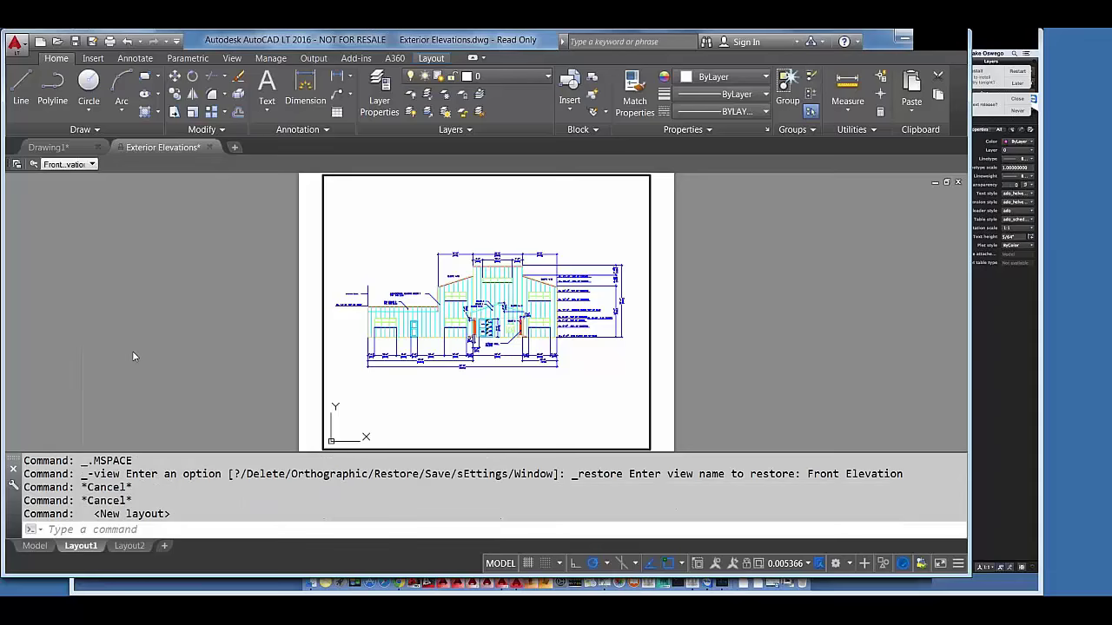
{"action": "left_click", "coordinate": [132, 547]}
{"action": "double_click", "coordinate": [420, 315]}
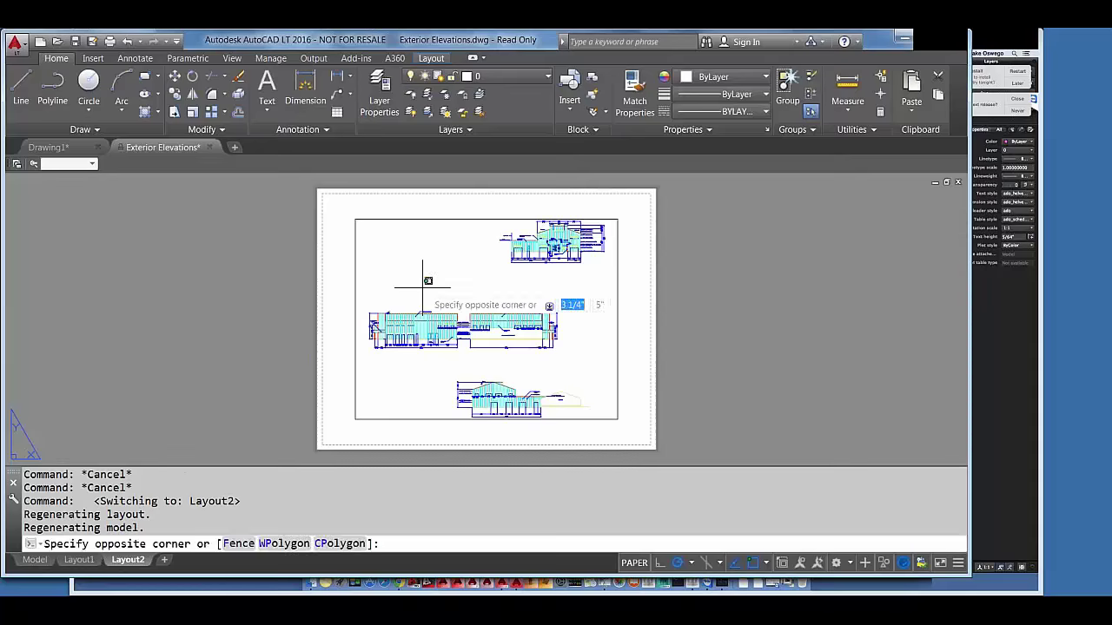
{"action": "left_click", "coordinate": [69, 164]}
{"action": "left_click", "coordinate": [60, 195]}
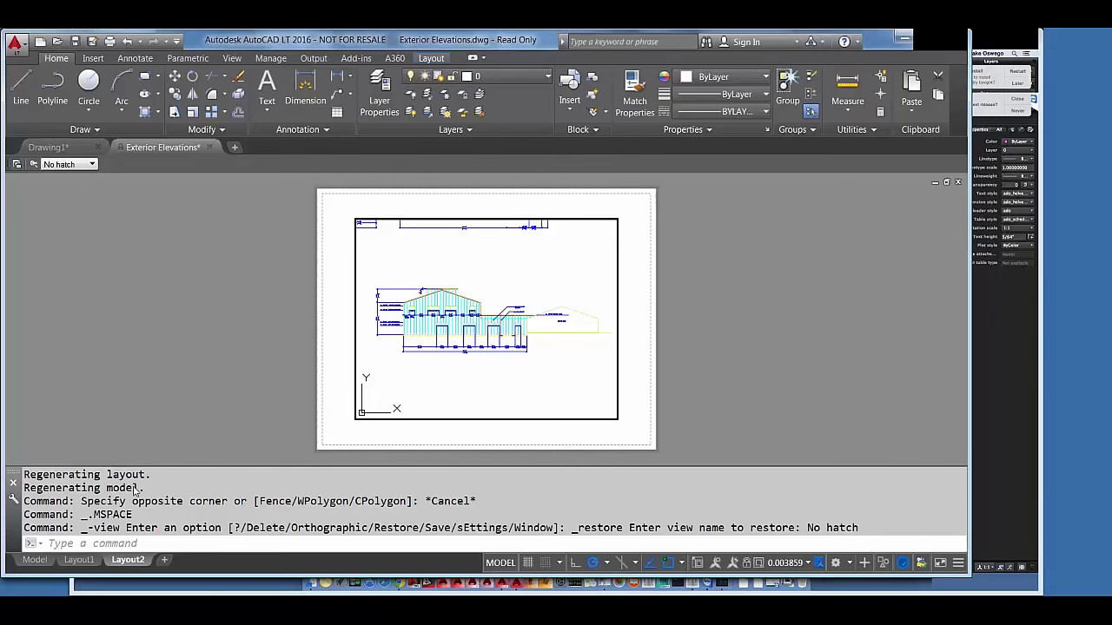
Return to paper space on Layout1 and set the viewport's standard scale to 1/16" = 1'-0" in its properties.
{"action": "left_click", "coordinate": [79, 560]}
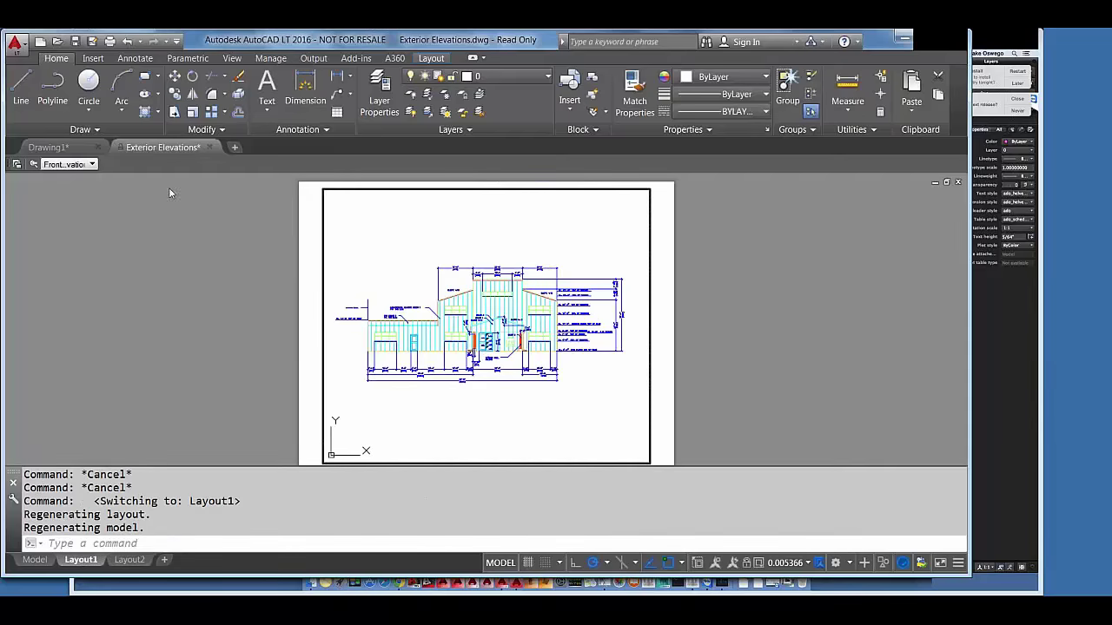
{"action": "double_click", "coordinate": [310, 280]}
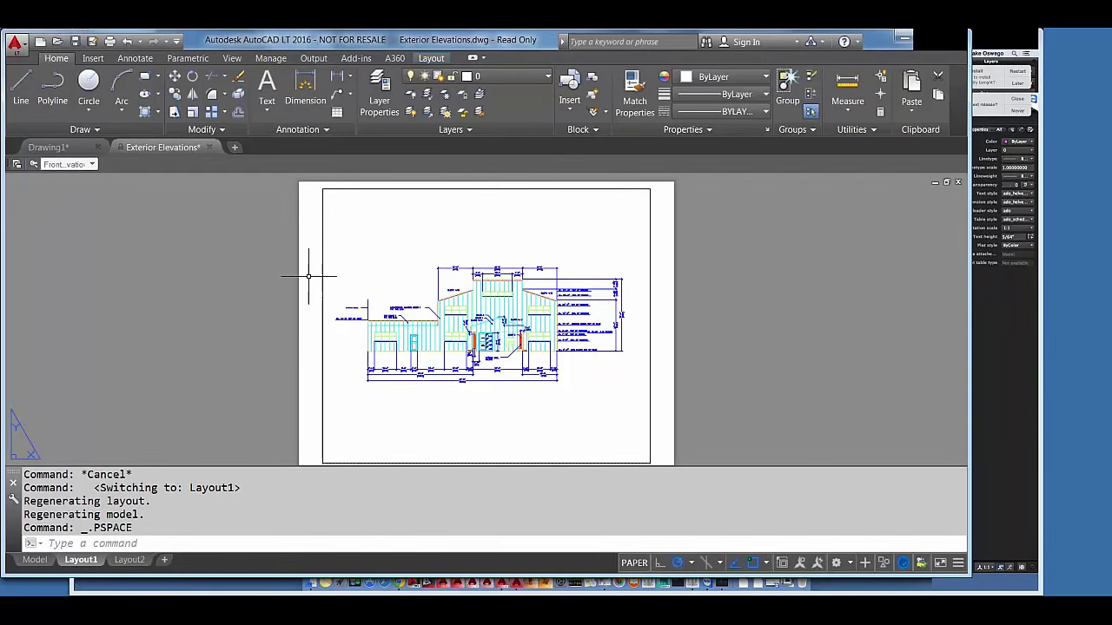
{"action": "left_click", "coordinate": [323, 275]}
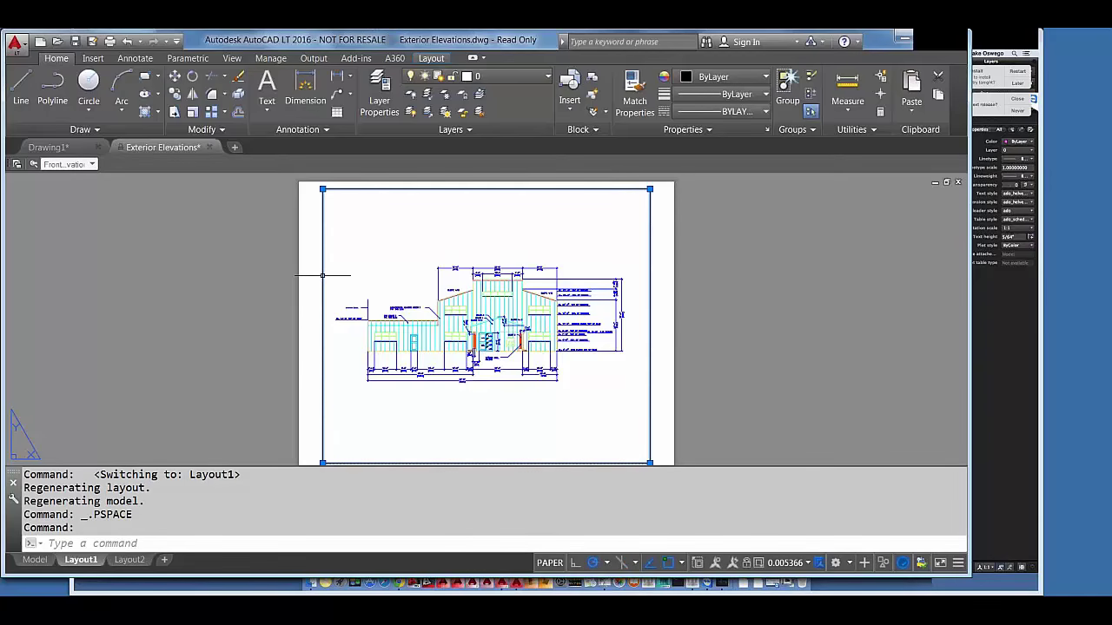
{"action": "double_click", "coordinate": [323, 275]}
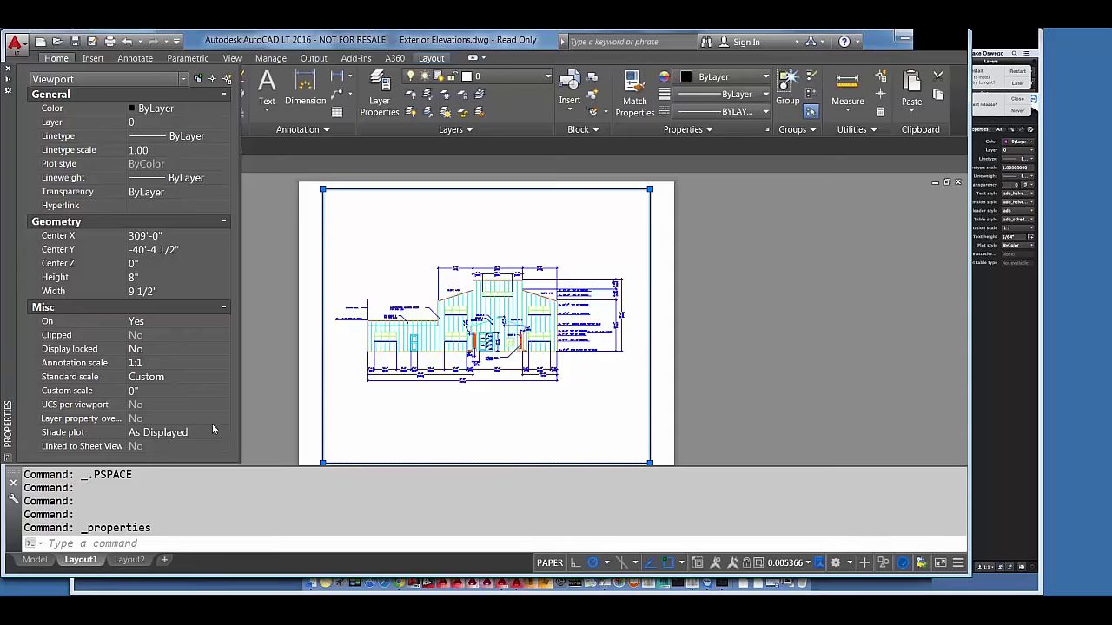
{"action": "left_click", "coordinate": [198, 391]}
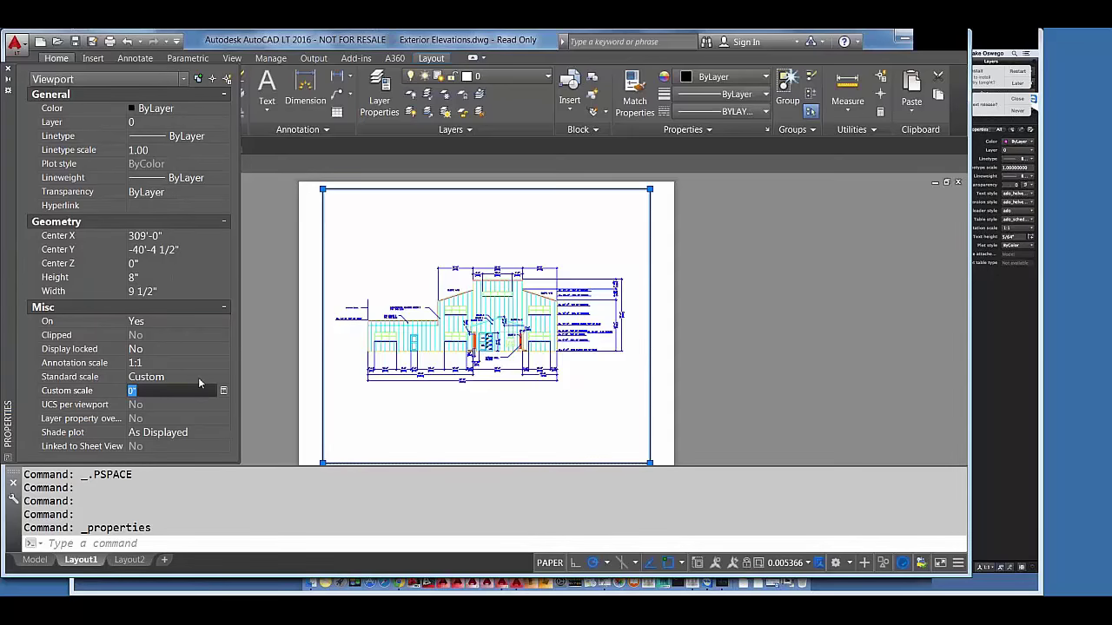
{"action": "left_click", "coordinate": [205, 380]}
{"action": "left_click", "coordinate": [224, 380]}
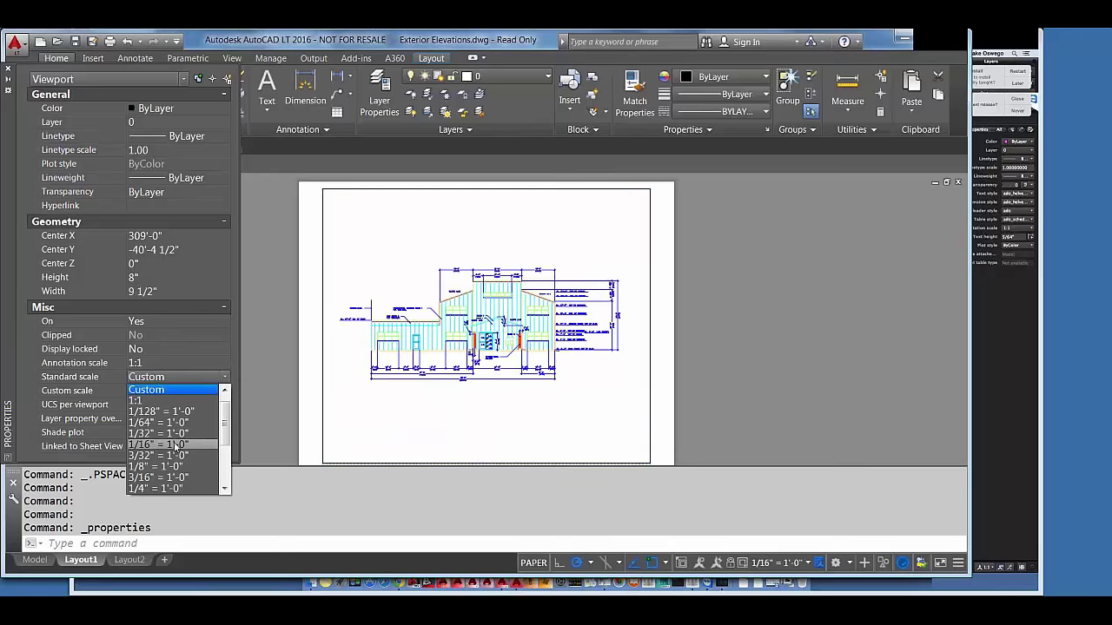
{"action": "left_click", "coordinate": [177, 445]}
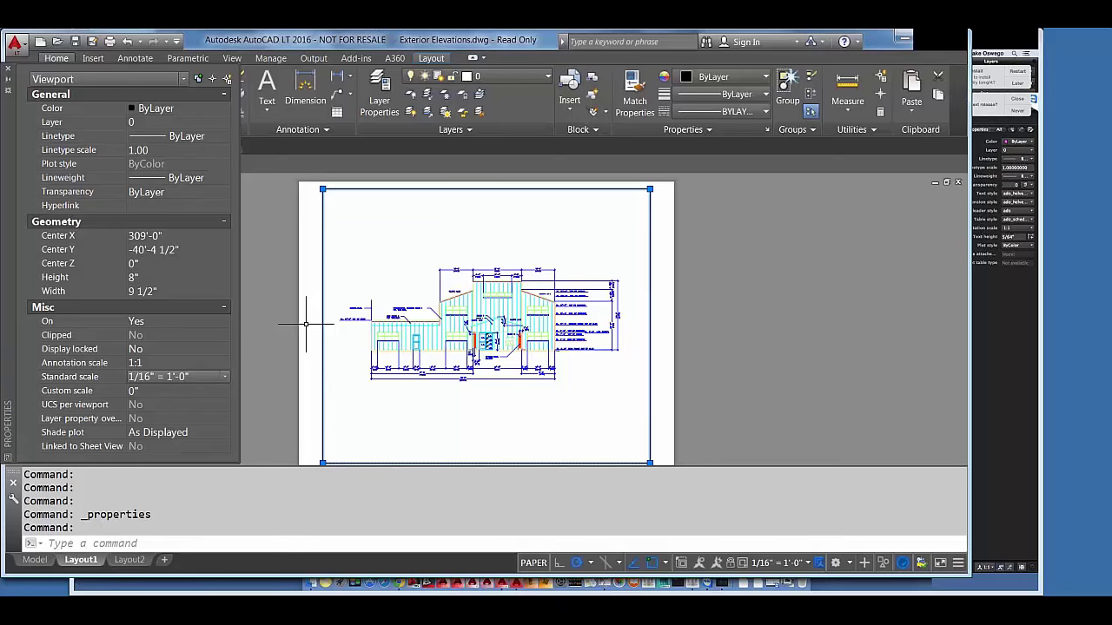
Set the Layout1 viewport's Display locked property to Yes and close the properties.
{"action": "left_click", "coordinate": [224, 351]}
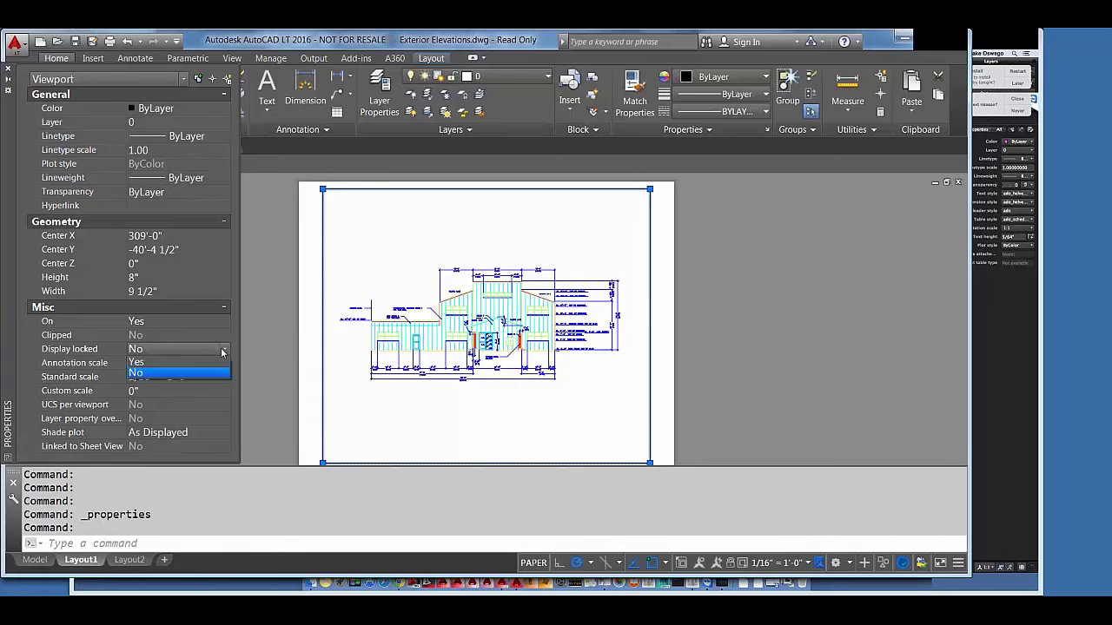
{"action": "left_click", "coordinate": [151, 363]}
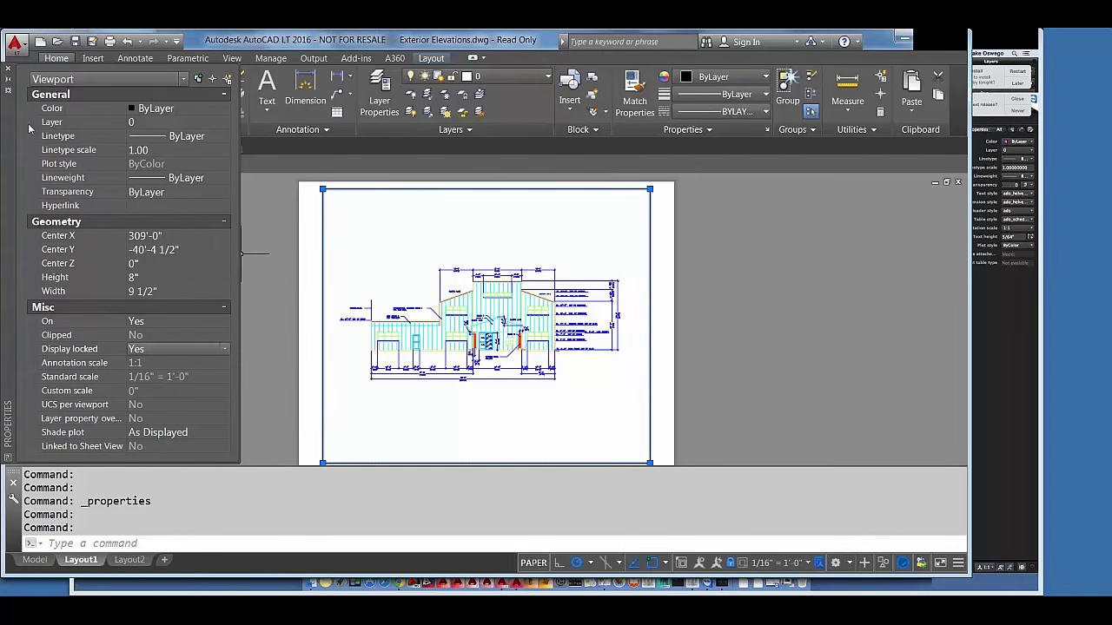
{"action": "left_click", "coordinate": [9, 69]}
Activate the locked Layout1 viewport and zoom in and out to examine how the display lock behaves.
{"action": "left_click", "coordinate": [359, 256]}
{"action": "double_click", "coordinate": [360, 255]}
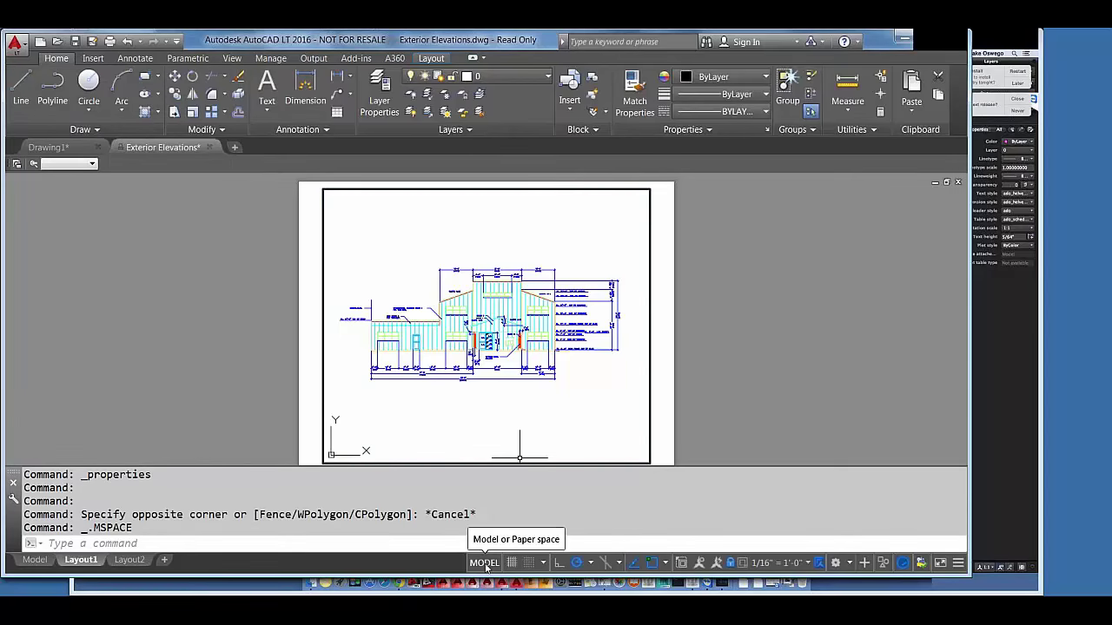
{"action": "scroll", "coordinate": [486, 322], "scroll_direction": "up", "scroll_amount": 3}
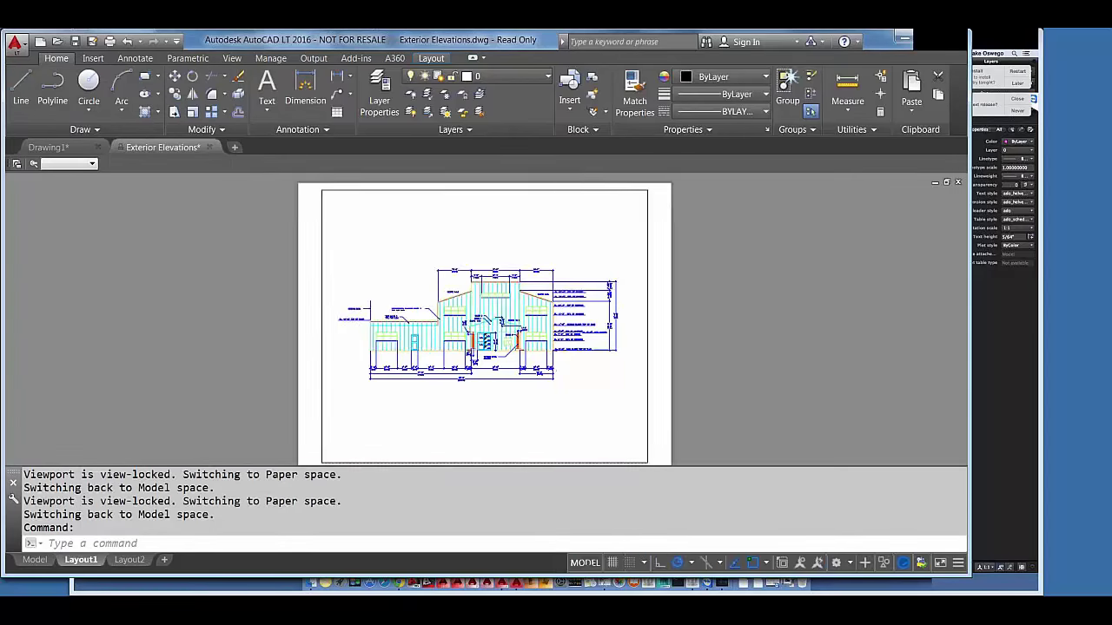
{"action": "scroll", "coordinate": [487, 321], "scroll_direction": "down", "scroll_amount": 4}
{"action": "scroll", "coordinate": [487, 321], "scroll_direction": "up", "scroll_amount": 4}
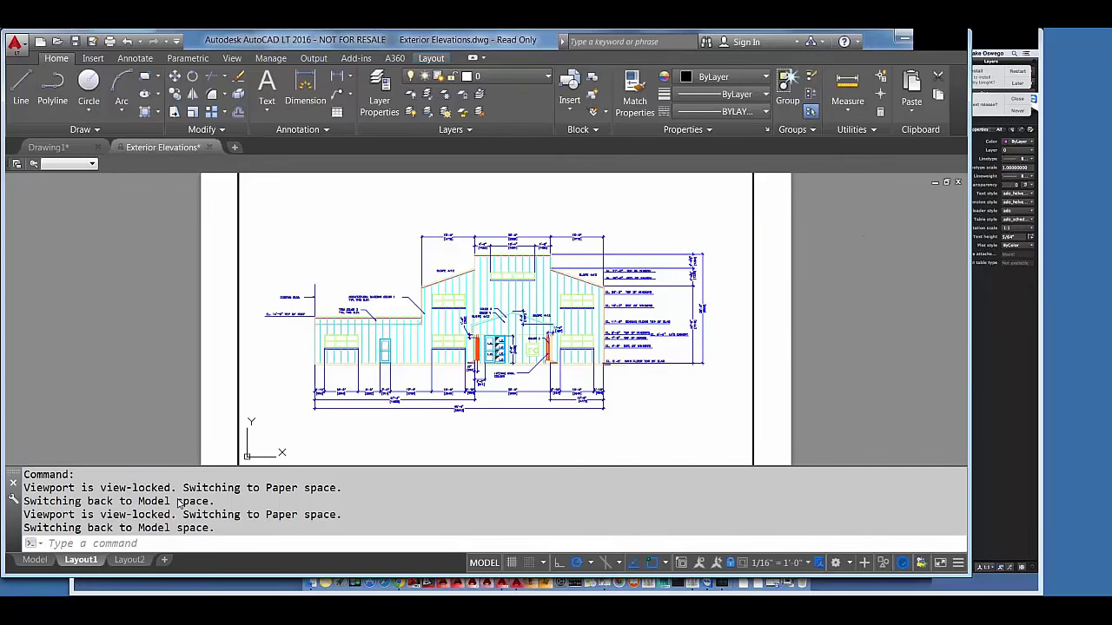
{"action": "scroll", "coordinate": [388, 285], "scroll_direction": "down", "scroll_amount": 6}
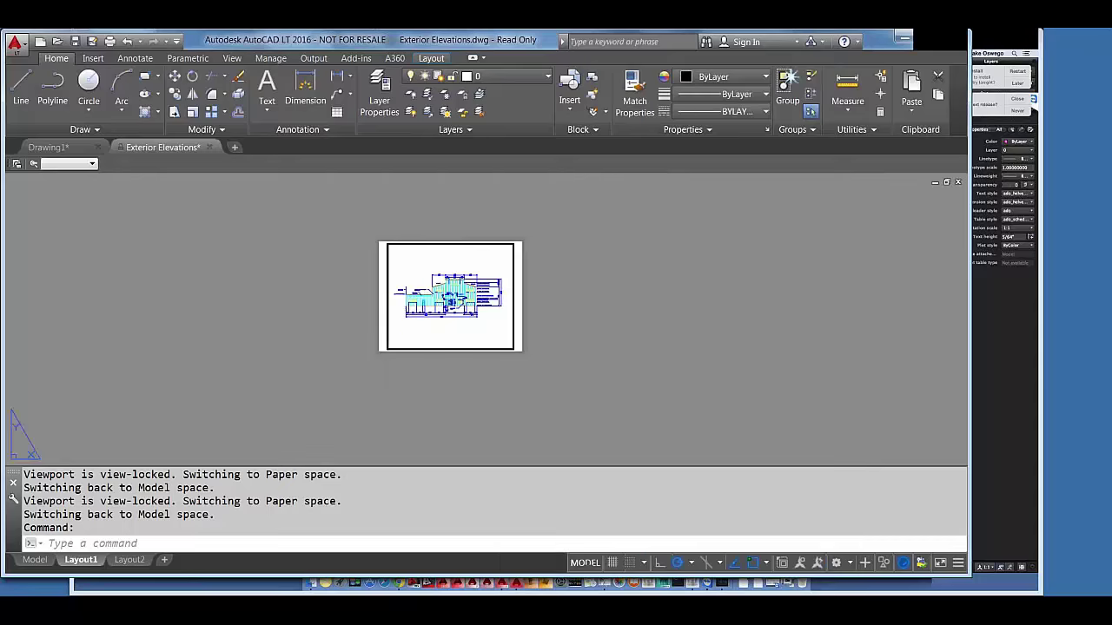
{"action": "scroll", "coordinate": [446, 280], "scroll_direction": "up", "scroll_amount": 4}
{"action": "scroll", "coordinate": [447, 283], "scroll_direction": "up", "scroll_amount": 2}
{"action": "scroll", "coordinate": [452, 280], "scroll_direction": "down", "scroll_amount": 5}
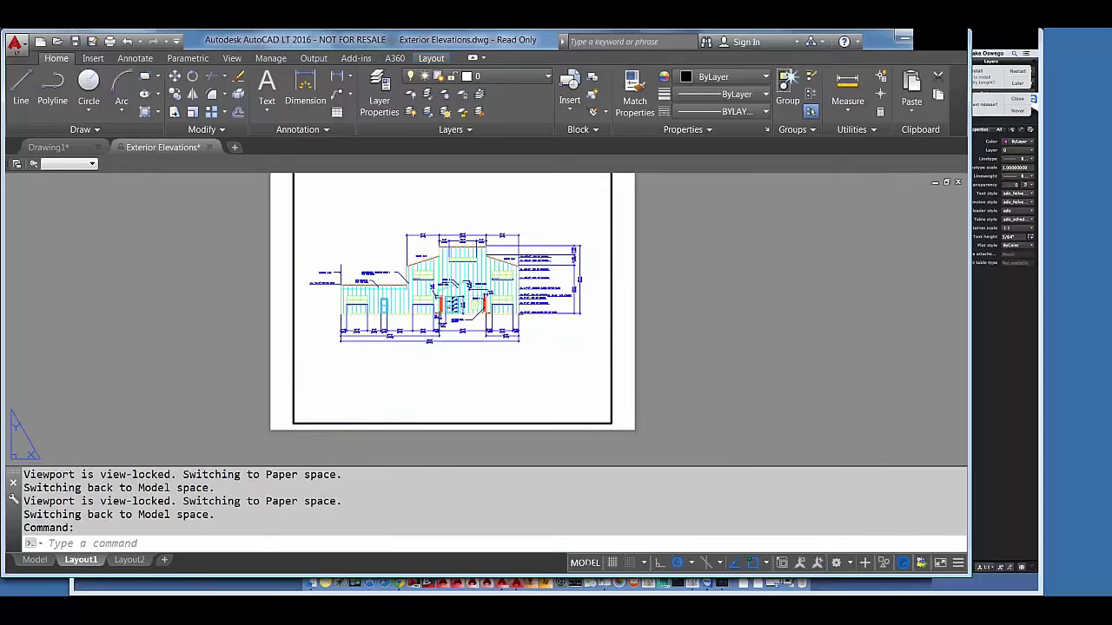
{"action": "scroll", "coordinate": [457, 276], "scroll_direction": "up", "scroll_amount": 2}
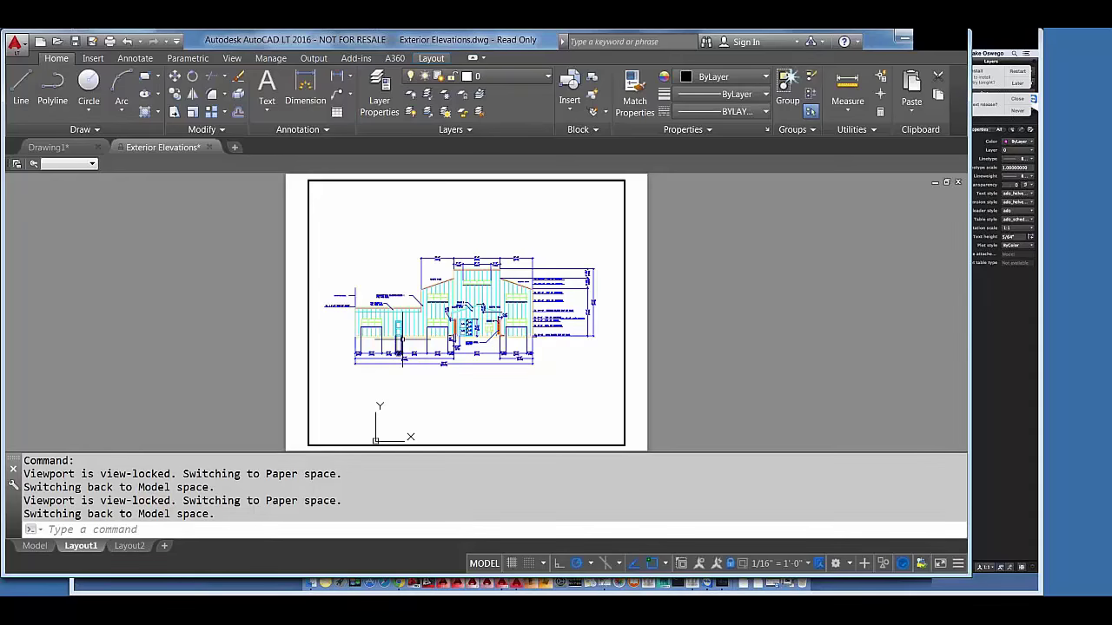
Return to paper space, maximize the Layout1 viewport and zoom out to view all the elevations.
{"action": "double_click", "coordinate": [307, 230]}
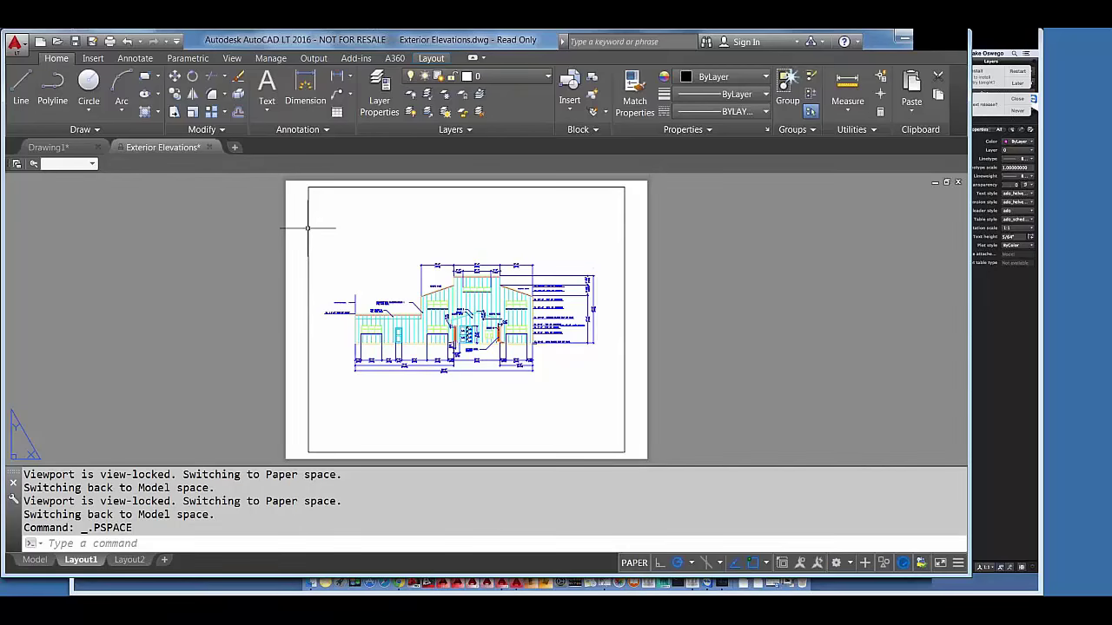
{"action": "left_click", "coordinate": [308, 228]}
{"action": "double_click", "coordinate": [308, 228]}
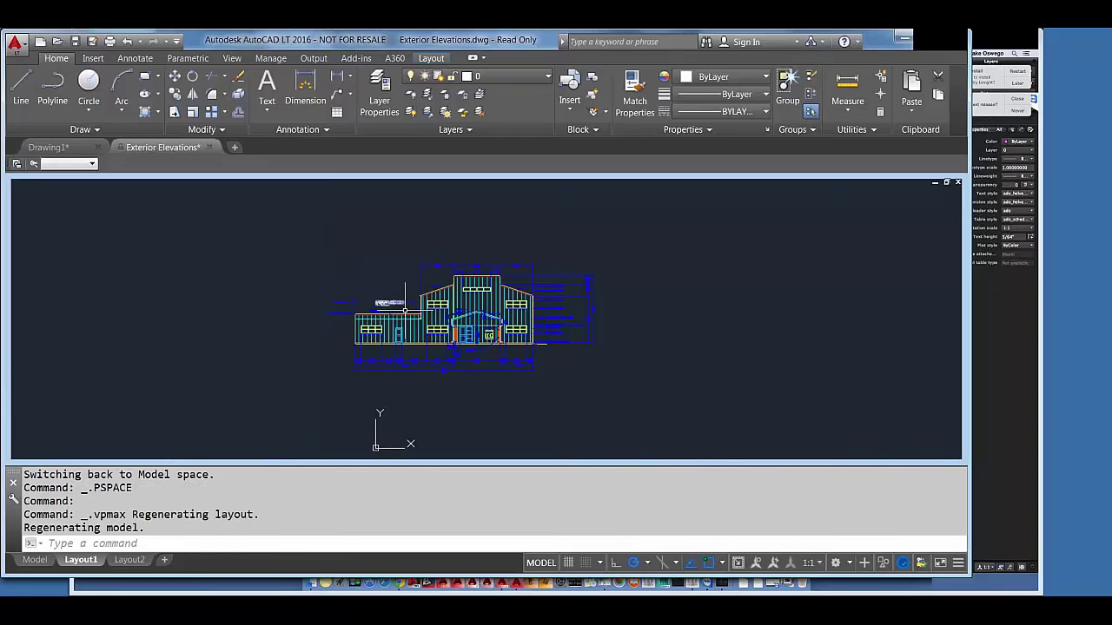
{"action": "scroll", "coordinate": [487, 309], "scroll_direction": "down", "scroll_amount": 3}
{"action": "scroll", "coordinate": [487, 309], "scroll_direction": "down", "scroll_amount": 2}
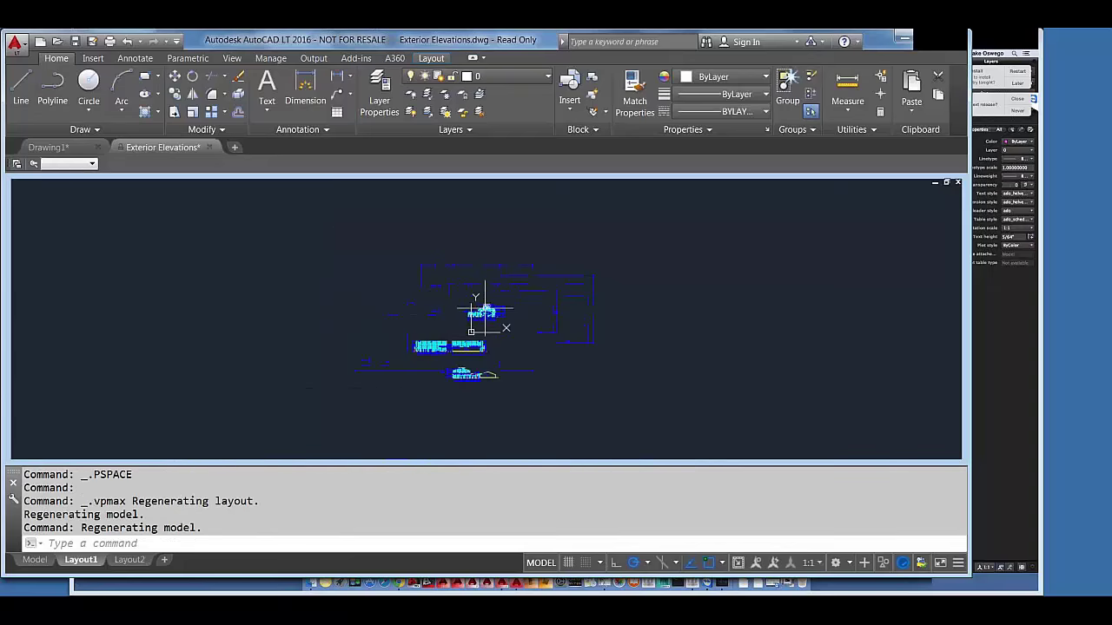
Examine all the elevations inside the maximized Layout1 viewport and return the viewport to its normal size in paper space.
{"action": "mouse_move", "coordinate": [82, 563]}
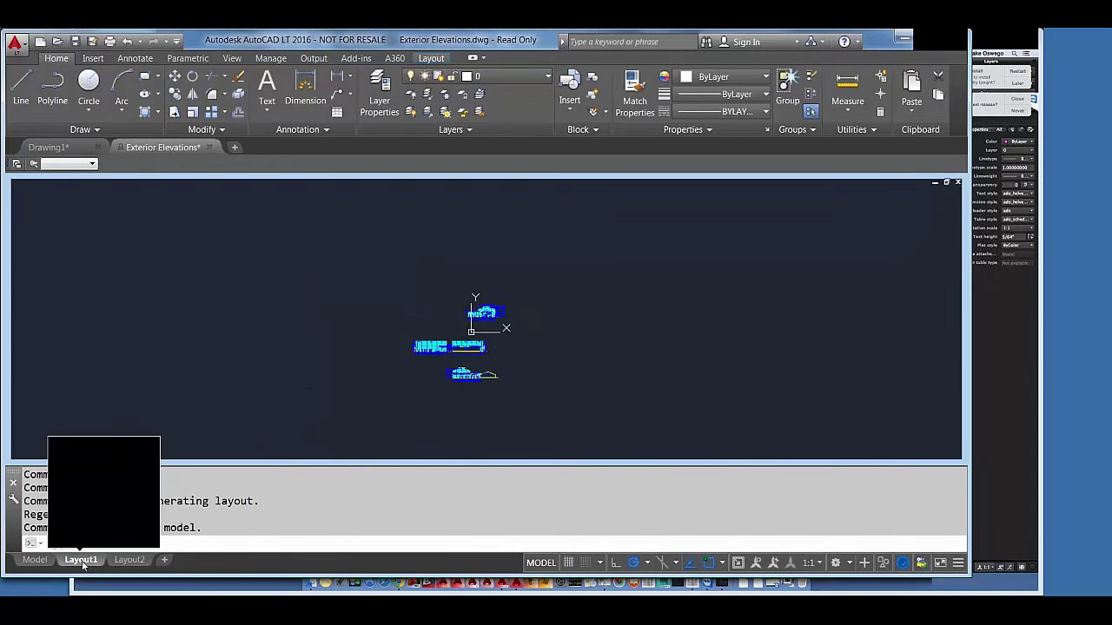
{"action": "scroll", "coordinate": [454, 318], "scroll_direction": "down", "scroll_amount": 1}
{"action": "scroll", "coordinate": [456, 326], "scroll_direction": "up", "scroll_amount": 3}
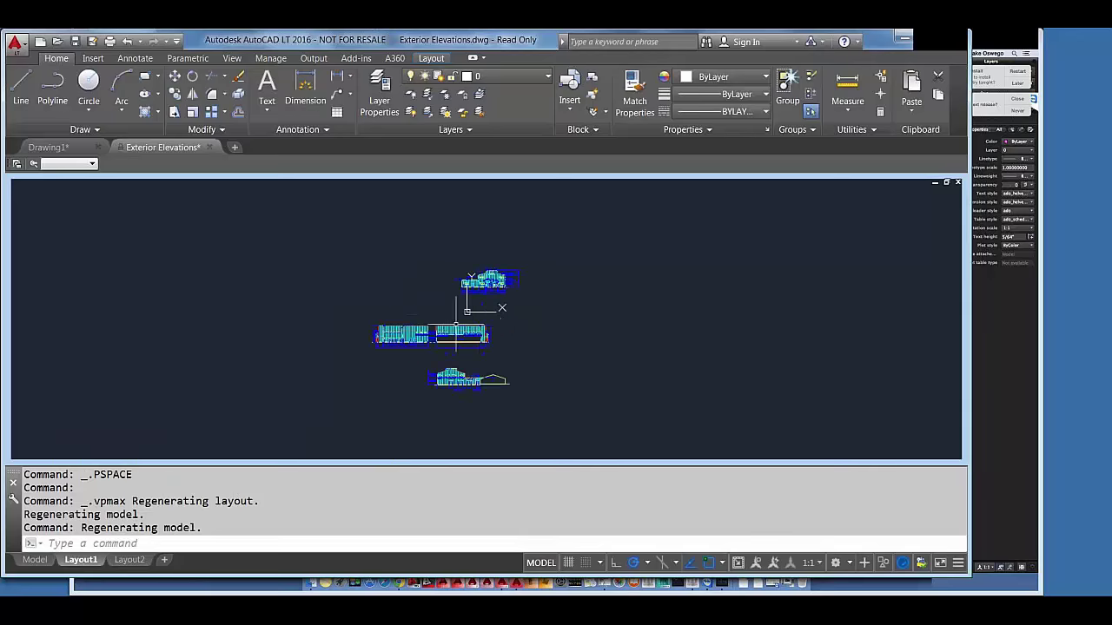
{"action": "scroll", "coordinate": [456, 326], "scroll_direction": "up", "scroll_amount": 4}
{"action": "scroll", "coordinate": [446, 292], "scroll_direction": "down", "scroll_amount": 4}
{"action": "middle_click_drag", "start_coordinate": [447, 293], "coordinate": [563, 302]}
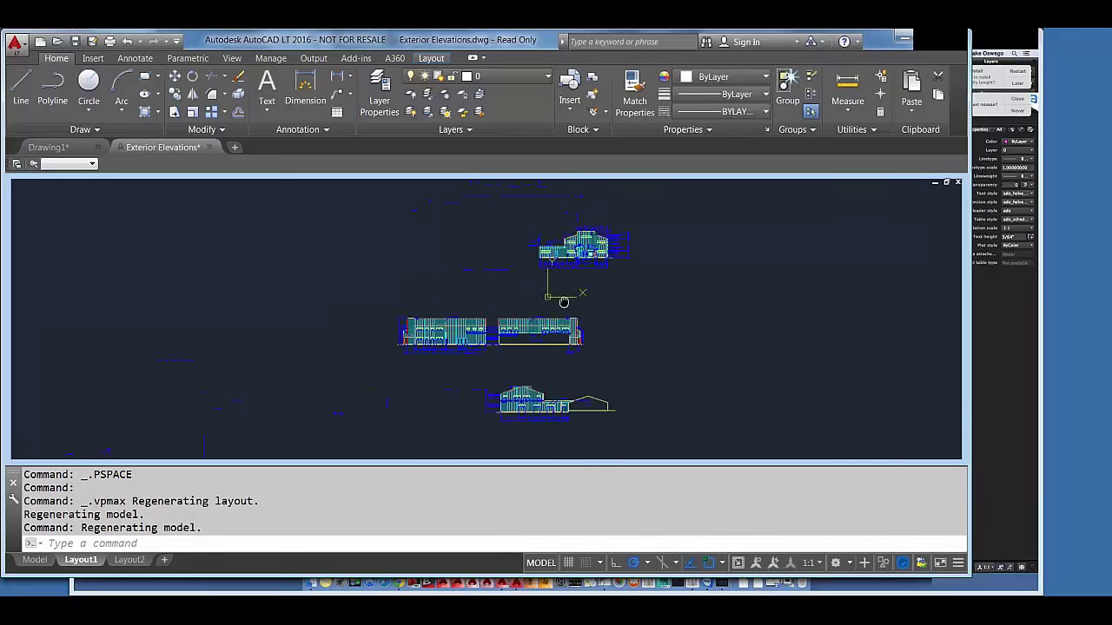
{"action": "scroll", "coordinate": [563, 308], "scroll_direction": "up", "scroll_amount": 3}
{"action": "scroll", "coordinate": [559, 315], "scroll_direction": "down", "scroll_amount": 2}
{"action": "scroll", "coordinate": [567, 322], "scroll_direction": "up", "scroll_amount": 1}
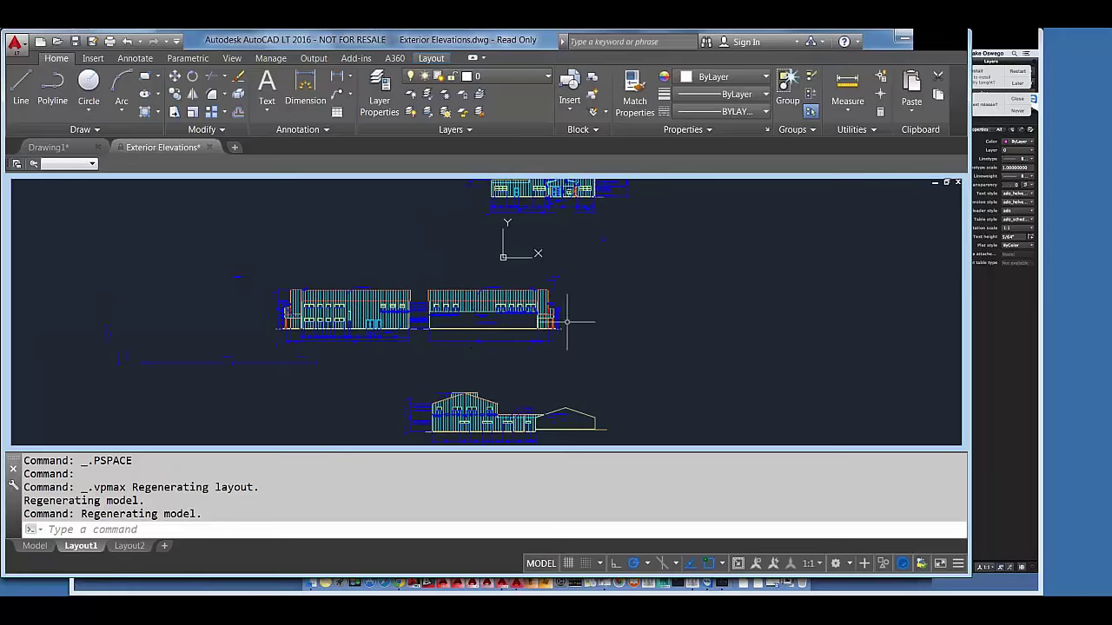
{"action": "scroll", "coordinate": [556, 318], "scroll_direction": "down", "scroll_amount": 2}
{"action": "scroll", "coordinate": [526, 318], "scroll_direction": "up", "scroll_amount": 2}
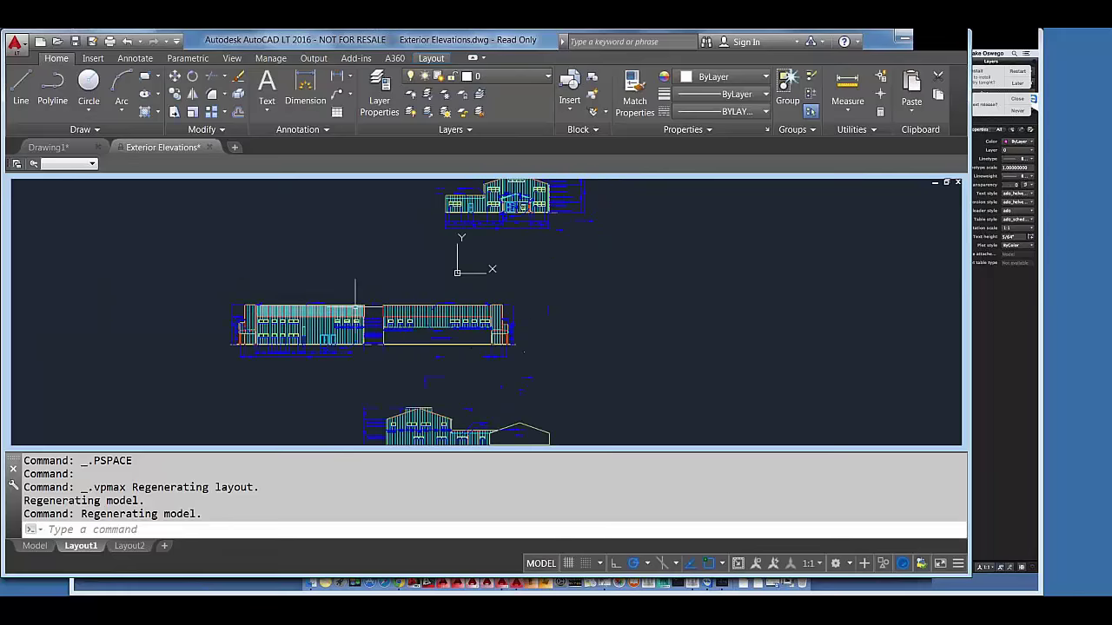
{"action": "double_click", "coordinate": [246, 183]}
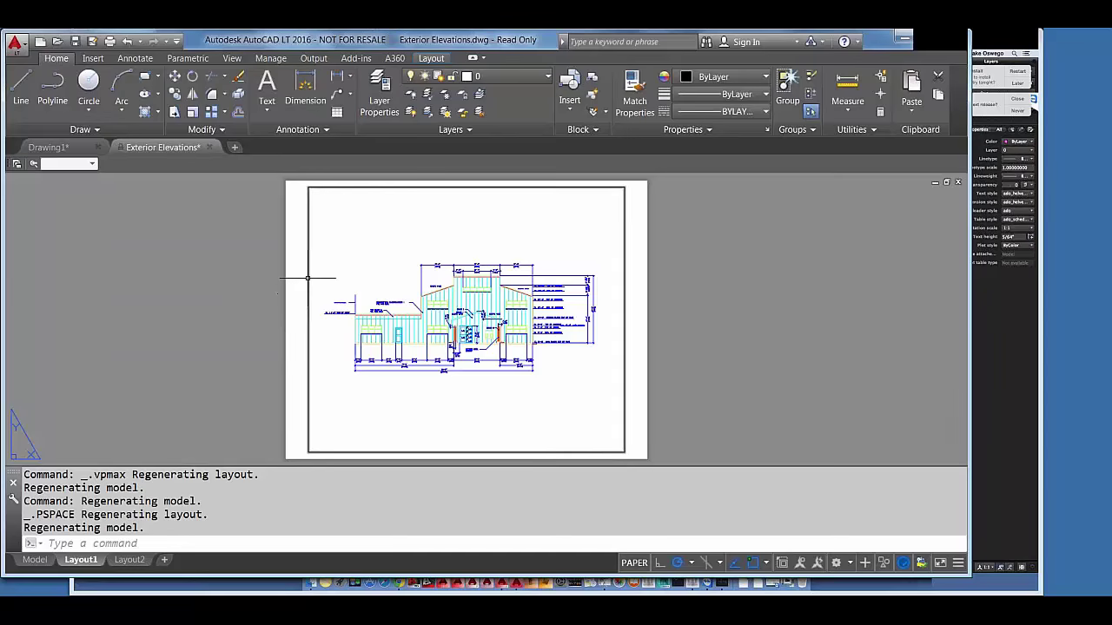
Demonstrate the Maximize Viewport toggle on Layout1 by maximizing the viewport and minimizing it again.
{"action": "mouse_move", "coordinate": [308, 277]}
{"action": "left_click", "coordinate": [782, 565]}
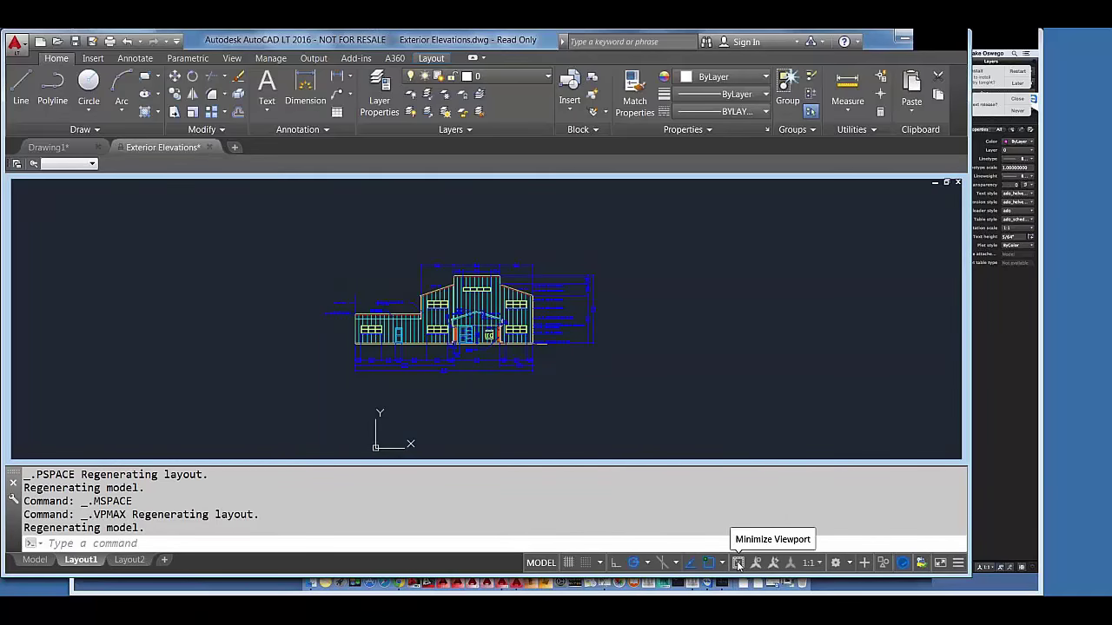
{"action": "left_click", "coordinate": [737, 563]}
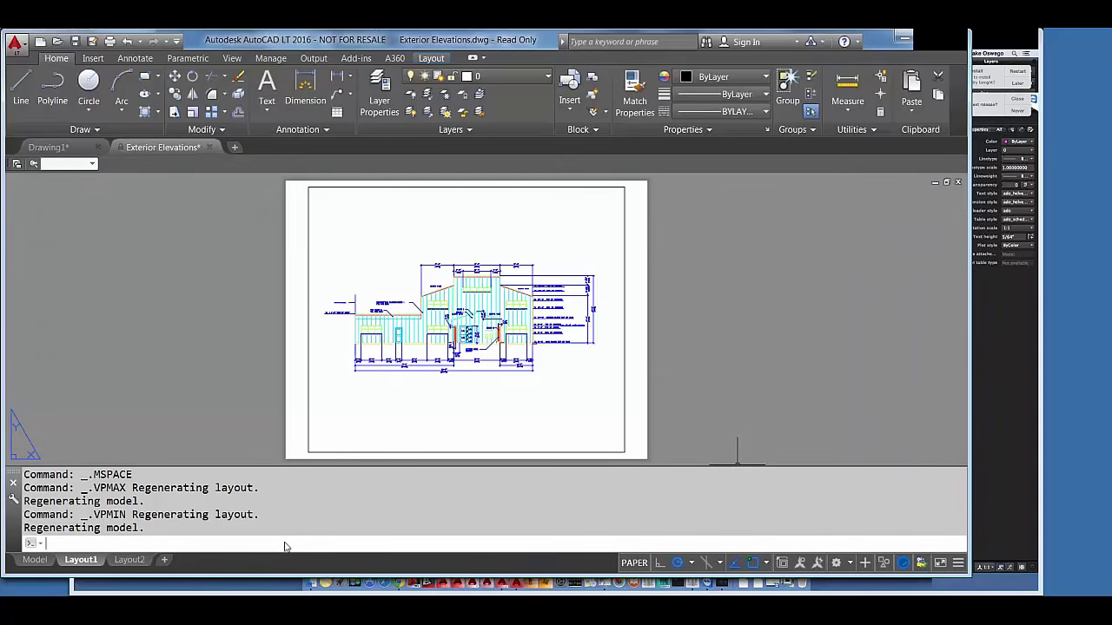
Maximize the Layout1 viewport with the VPMAX command and restore it with VPMIN.
{"action": "type", "text": "vpmax"}
{"action": "key", "text": "Return"}
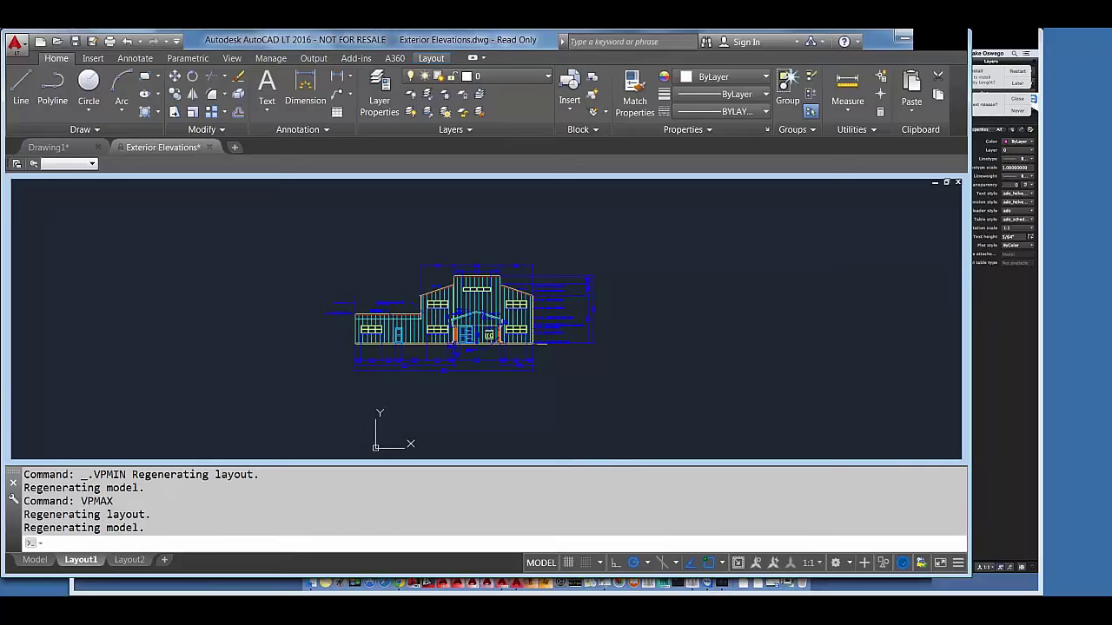
{"action": "type", "text": "vpmin"}
{"action": "key", "text": "Return"}
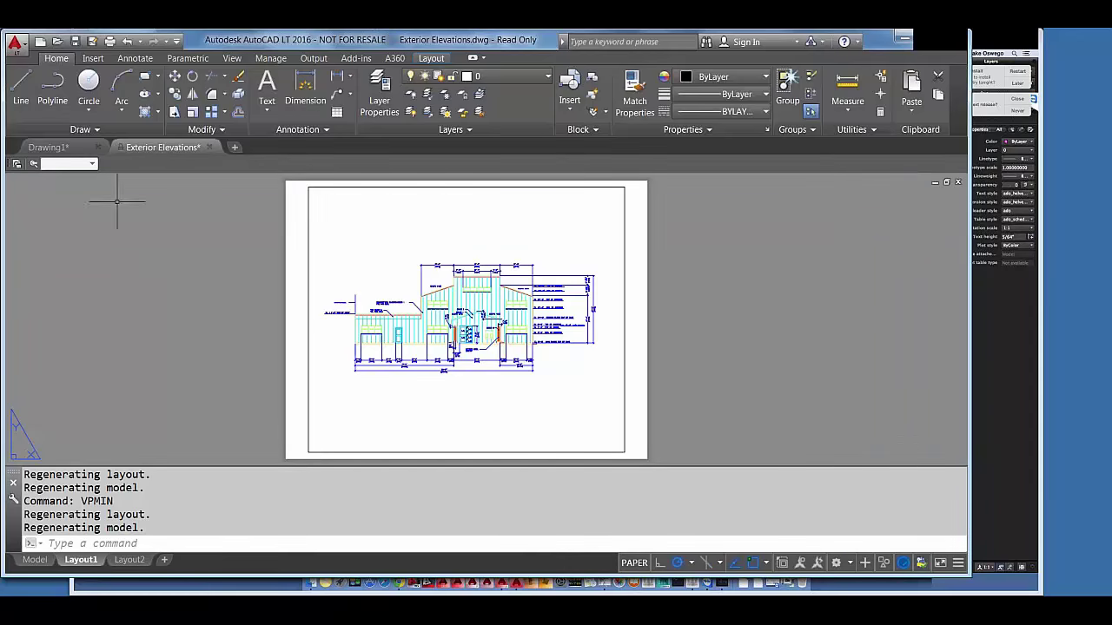
Review the named views in the View Manager, and view Drawing1 at its extents before returning to Exterior Elevations.
{"action": "left_click", "coordinate": [16, 163]}
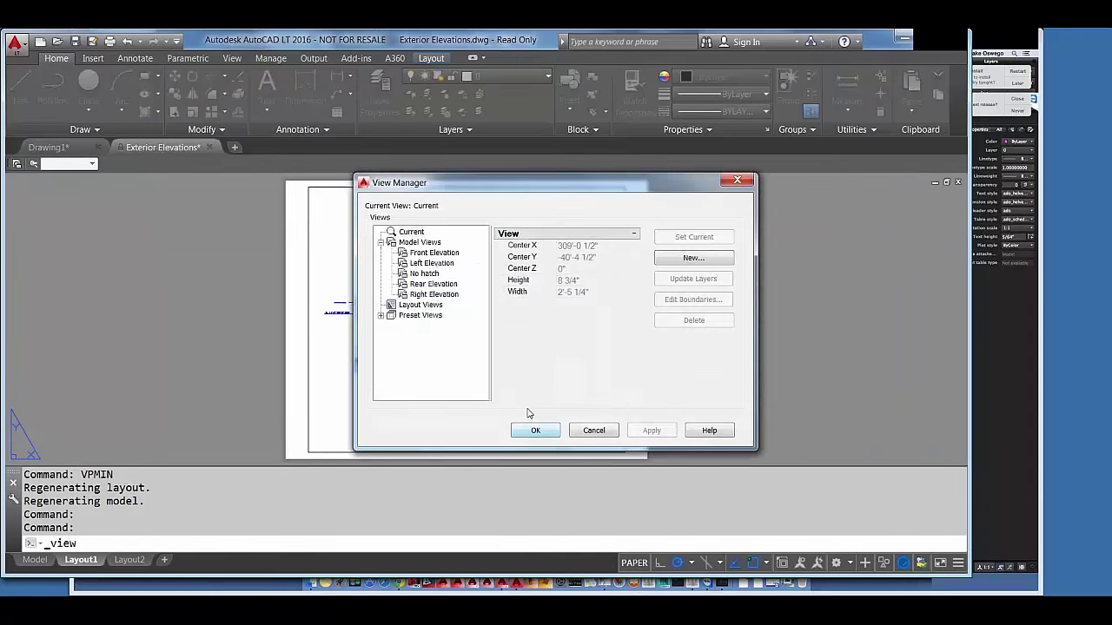
{"action": "left_click", "coordinate": [594, 432]}
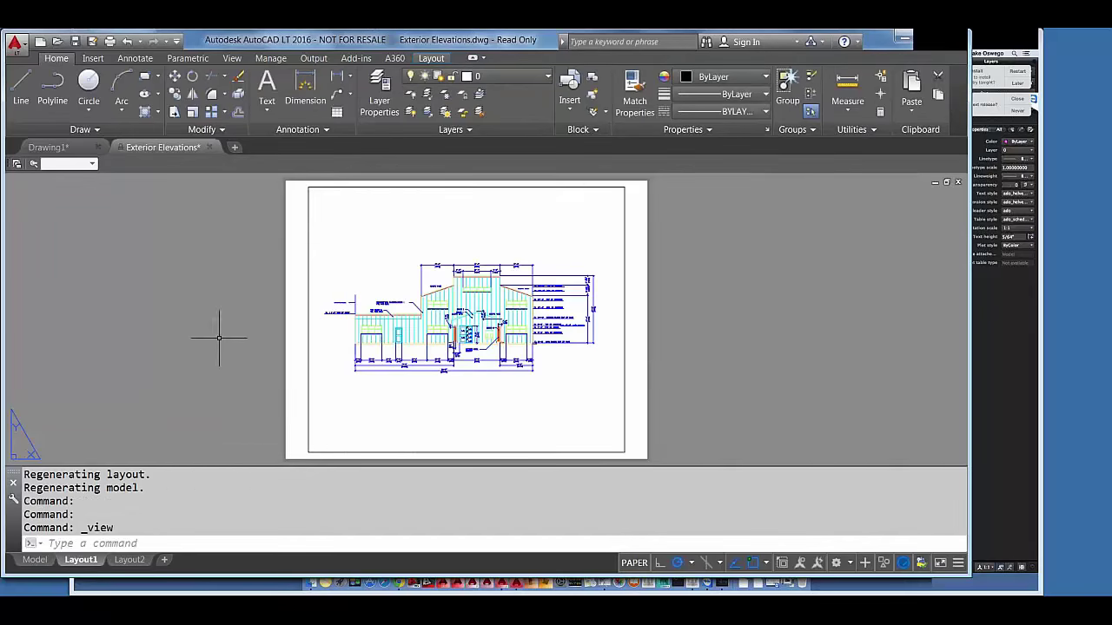
{"action": "left_click", "coordinate": [59, 148]}
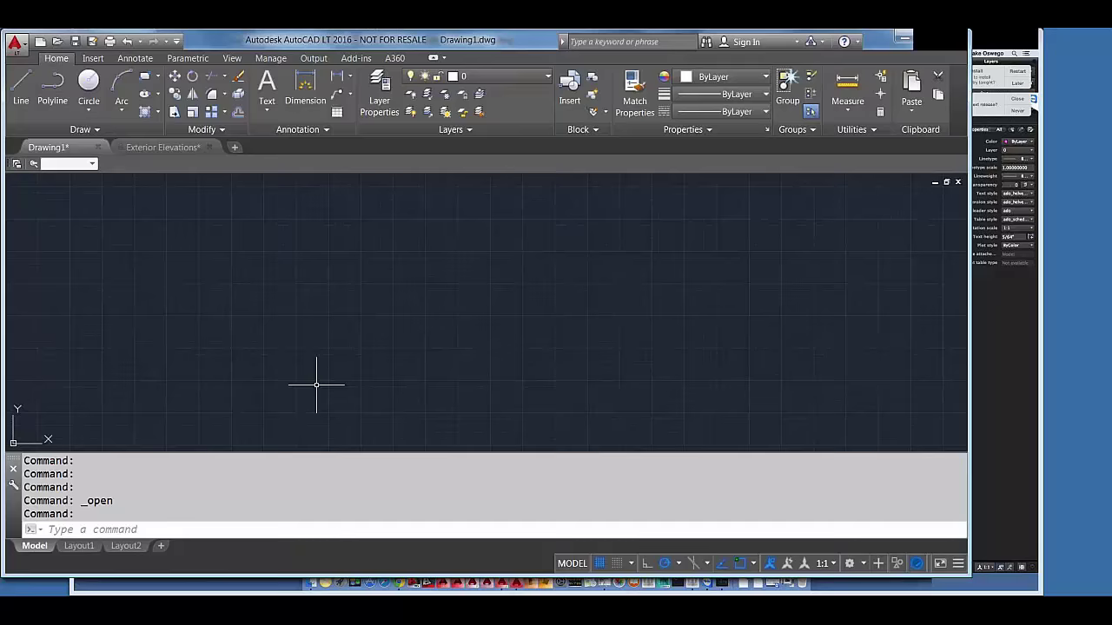
{"action": "middle_click", "coordinate": [316, 384]}
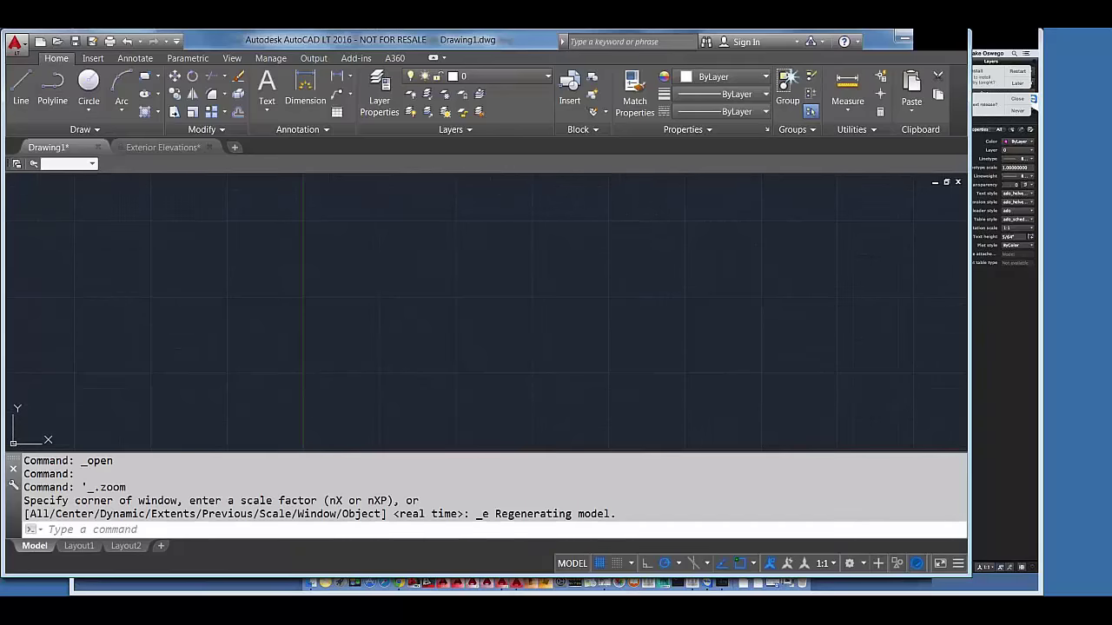
{"action": "left_click", "coordinate": [165, 147]}
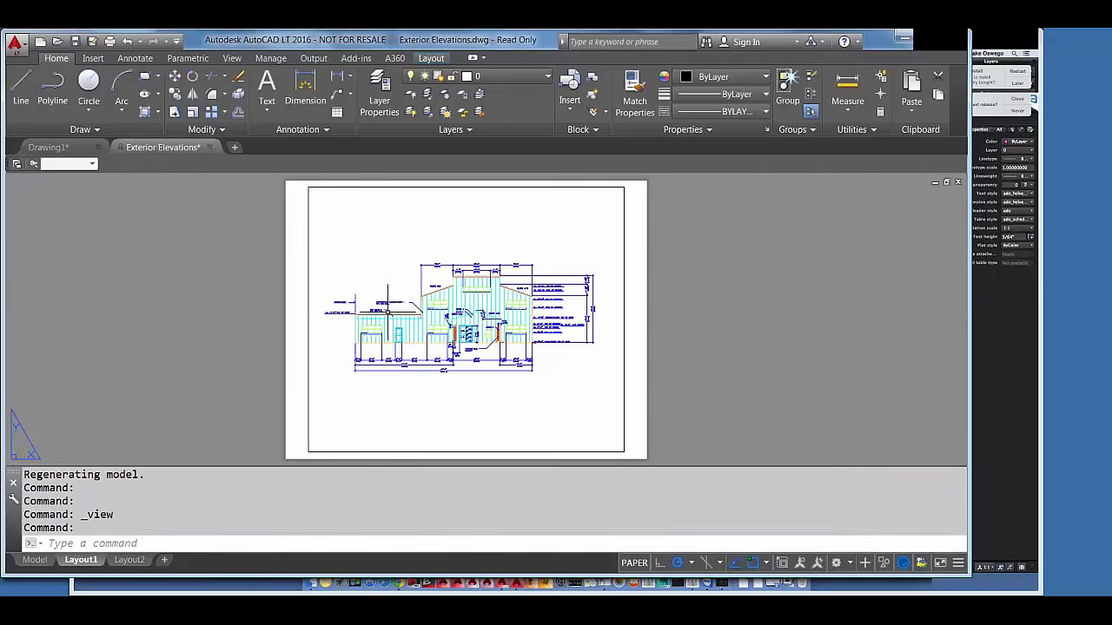
Switch Exterior Elevations to model space, zoom to the drawing extents and close in on the front elevation.
{"action": "left_click", "coordinate": [35, 560]}
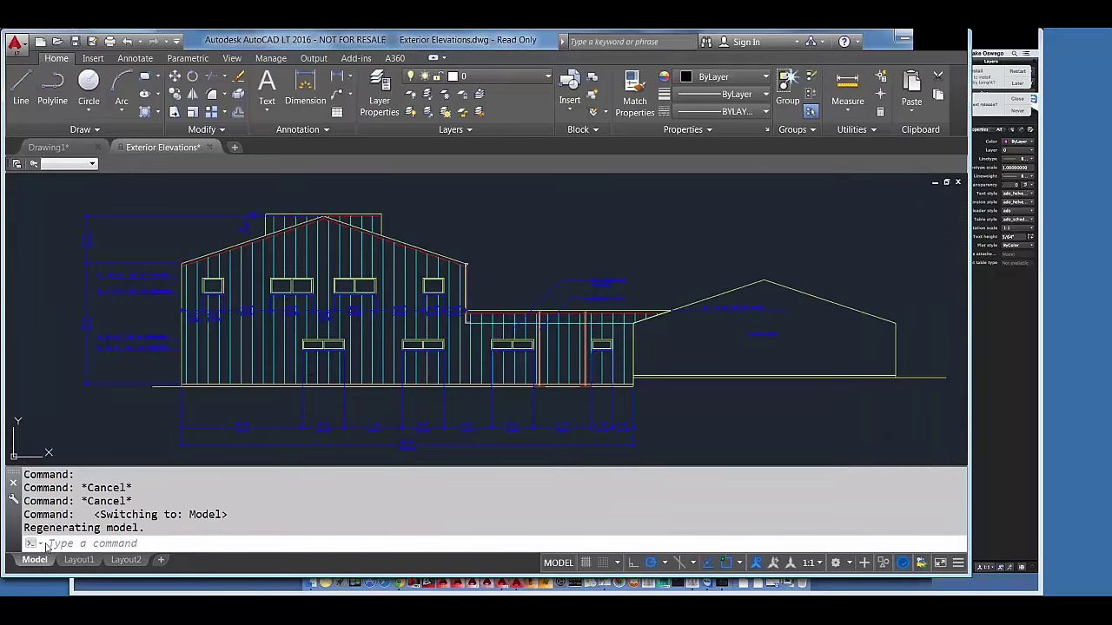
{"action": "middle_click", "coordinate": [565, 266]}
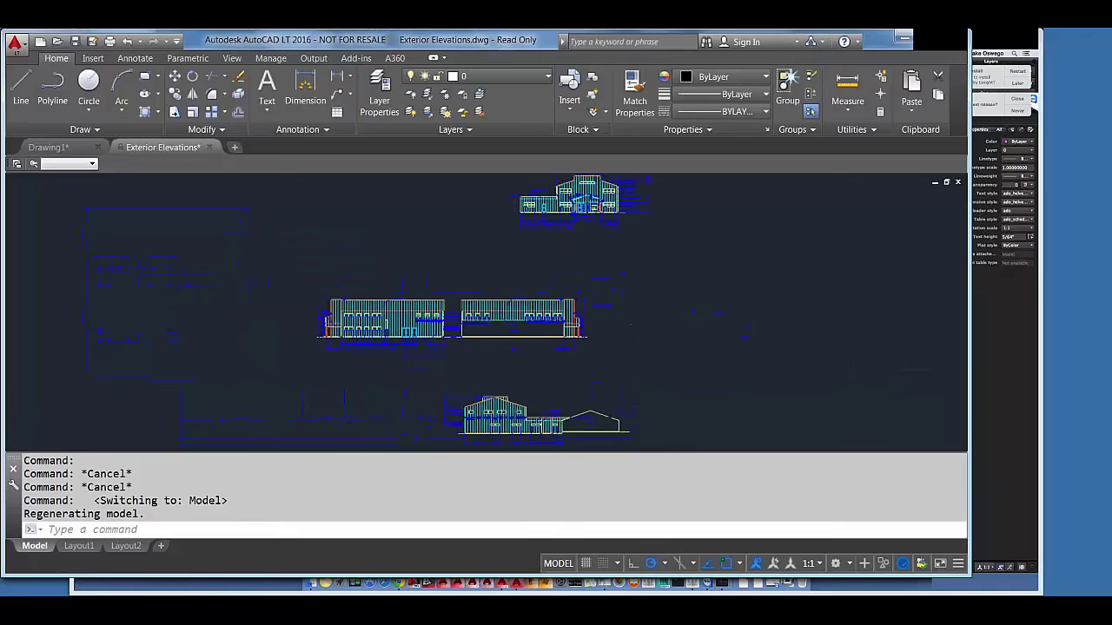
{"action": "scroll", "coordinate": [568, 241], "scroll_direction": "down", "scroll_amount": 3}
{"action": "middle_click_drag", "start_coordinate": [579, 235], "coordinate": [496, 304]}
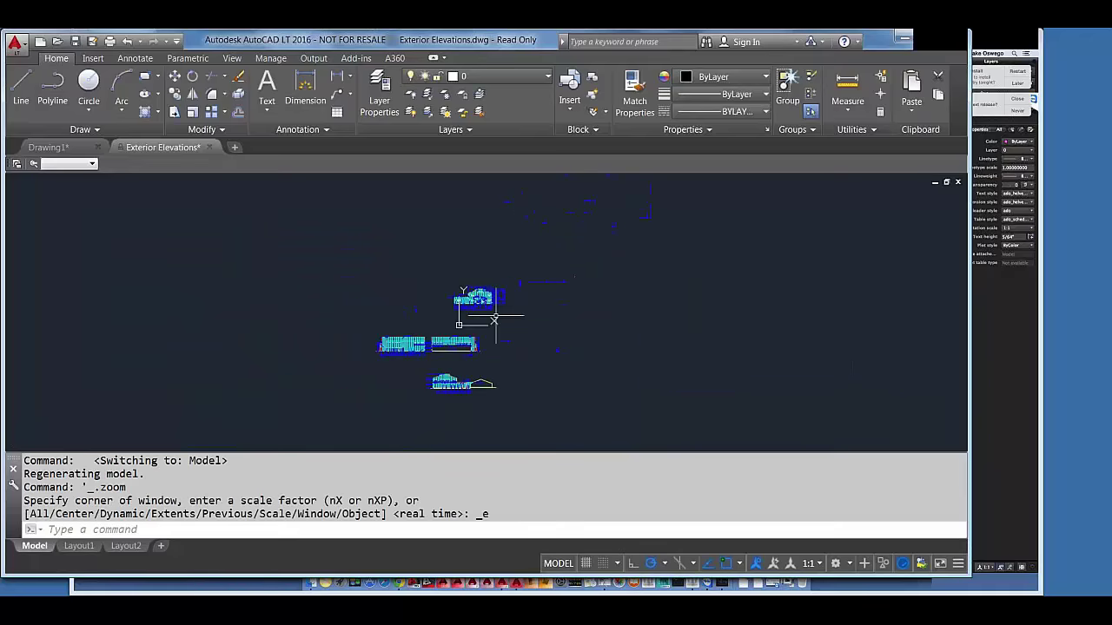
{"action": "scroll", "coordinate": [496, 300], "scroll_direction": "up", "scroll_amount": 6}
Use ZOOM Window to magnify the front elevation's central entrance section, and bring the whole elevation back into view.
{"action": "type", "text": "Z"}
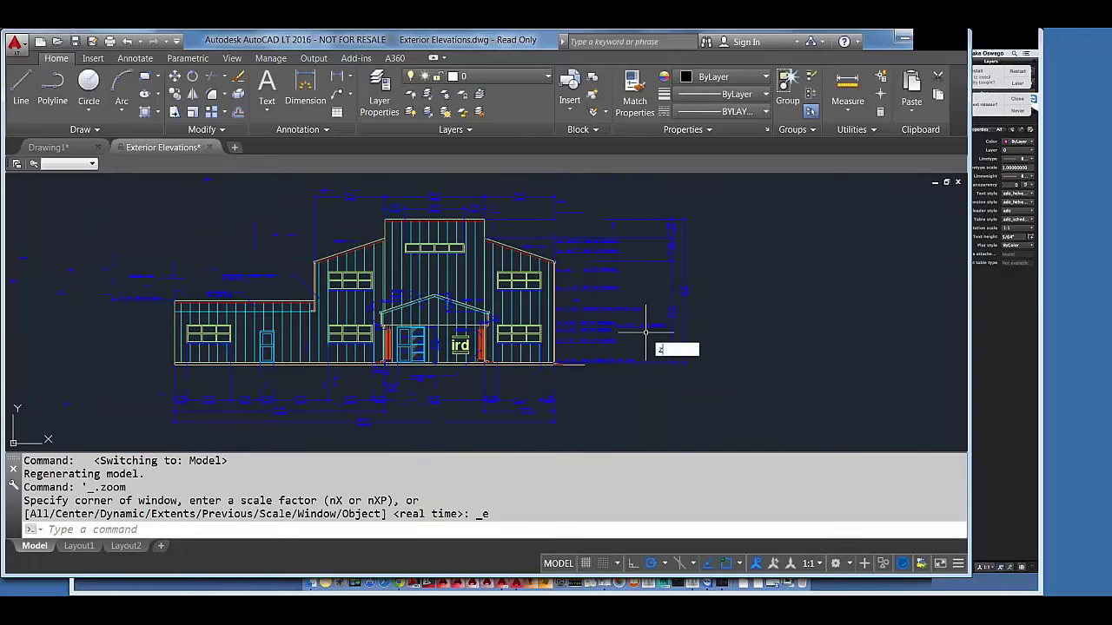
{"action": "key", "text": "Return"}
{"action": "type", "text": "w"}
{"action": "key", "text": "Return"}
{"action": "left_click", "coordinate": [363, 219]}
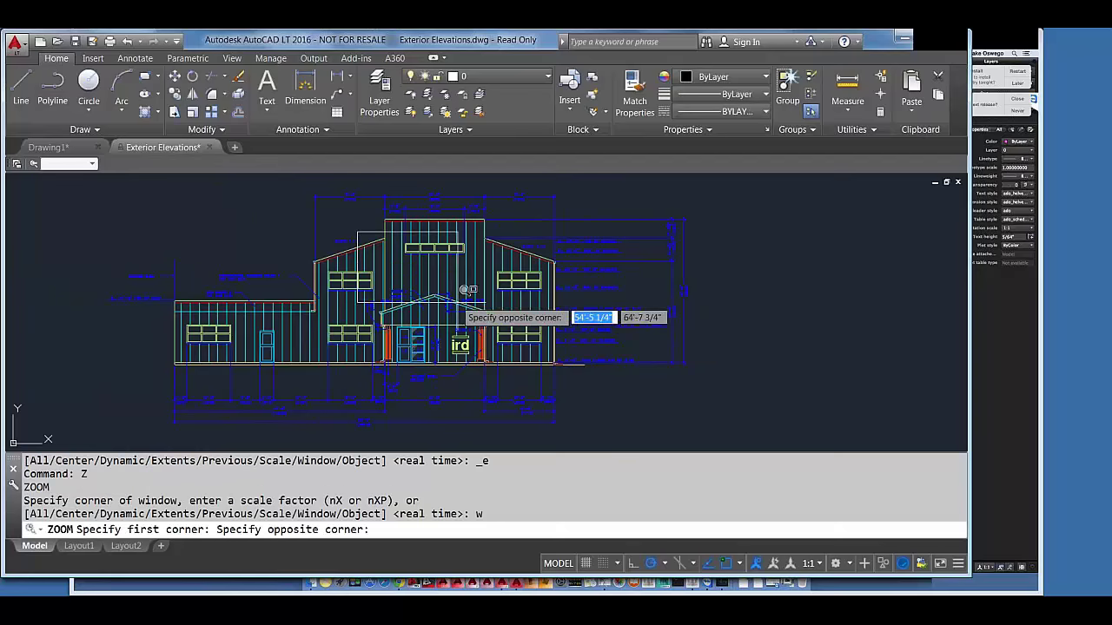
{"action": "left_click", "coordinate": [507, 358]}
{"action": "scroll", "coordinate": [419, 344], "scroll_direction": "down", "scroll_amount": 5}
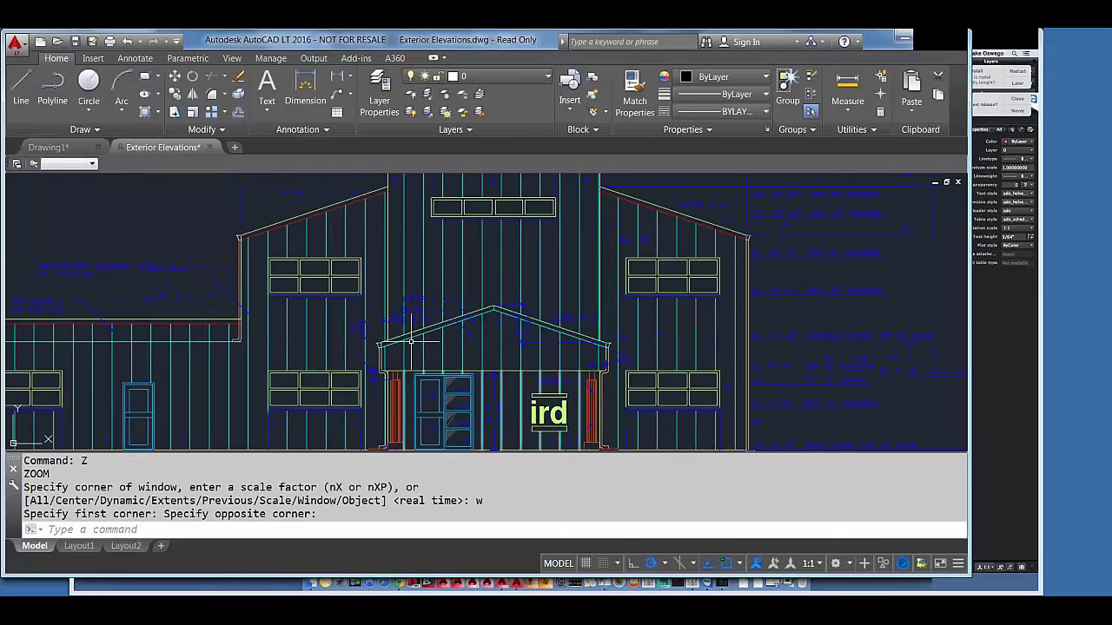
{"action": "scroll", "coordinate": [420, 344], "scroll_direction": "up", "scroll_amount": 4}
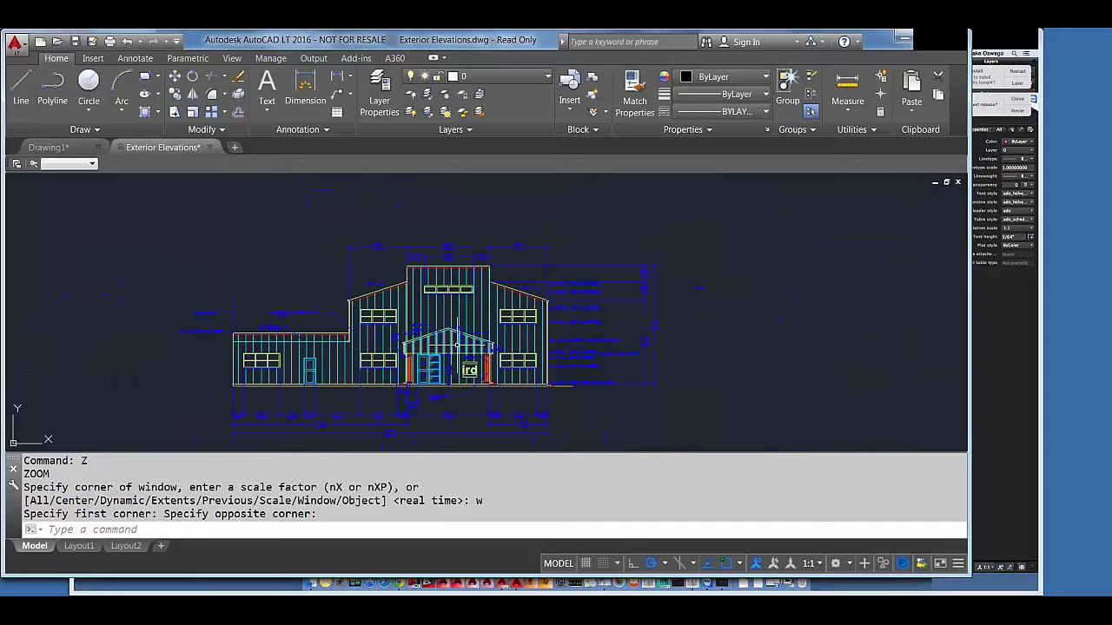
Examine the New View settings from the View Manager and cancel without creating a view.
{"action": "left_click", "coordinate": [16, 164]}
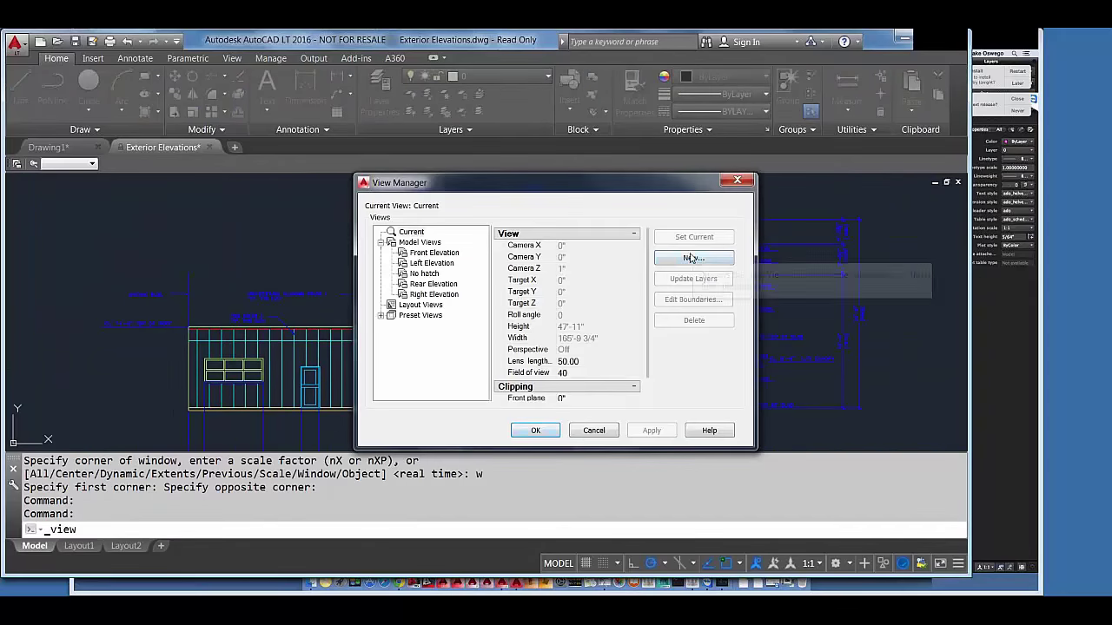
{"action": "left_click", "coordinate": [695, 254]}
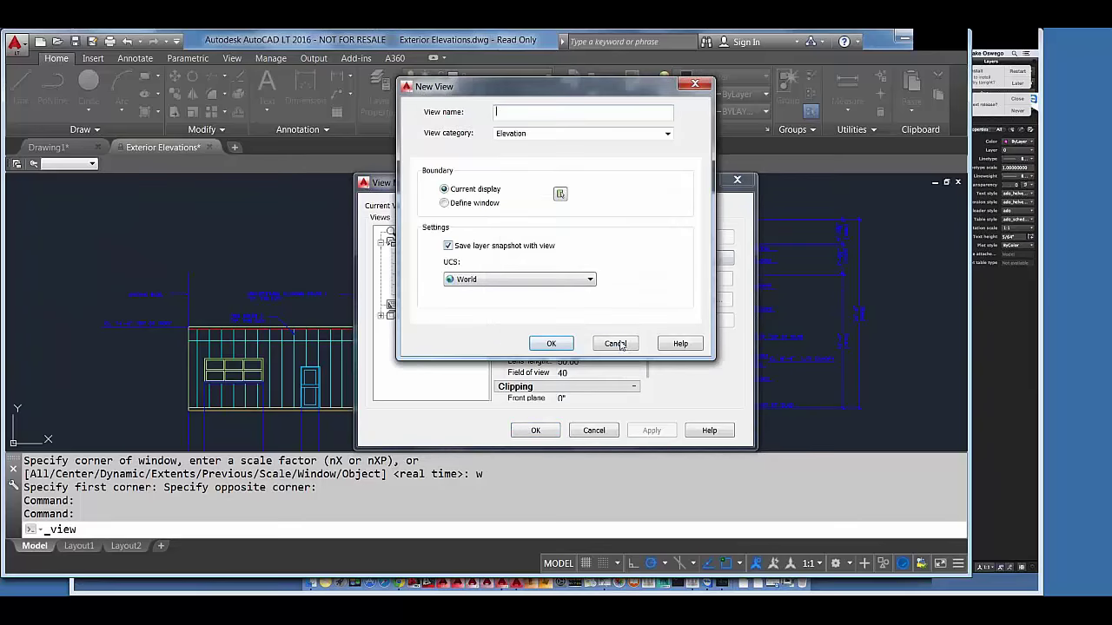
{"action": "left_click", "coordinate": [616, 344]}
{"action": "left_click", "coordinate": [594, 431]}
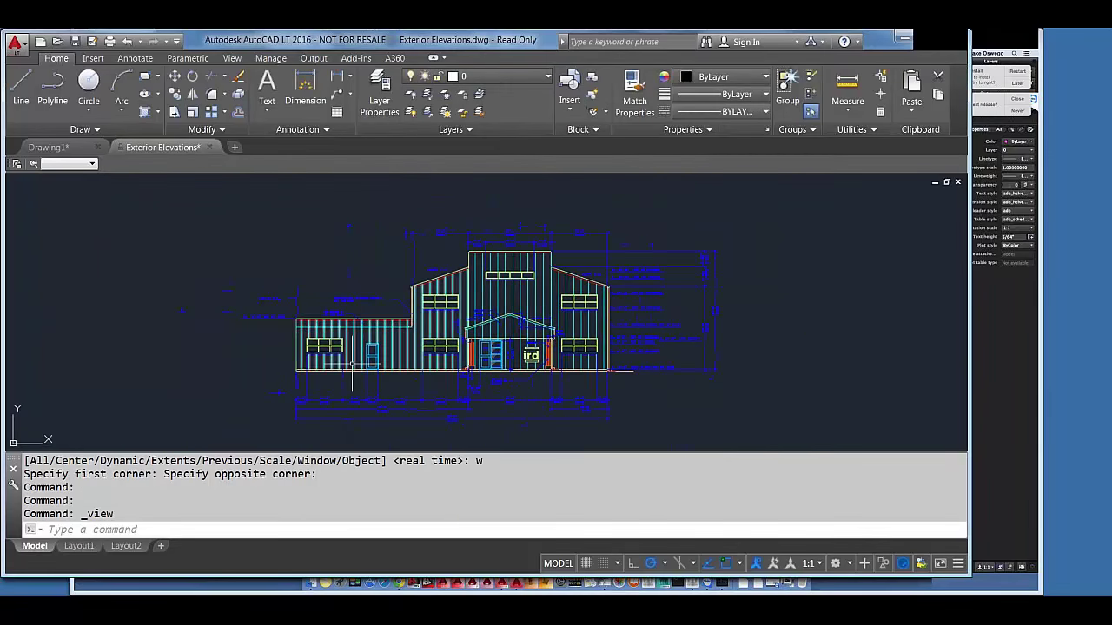
Compare the viewports on Layout1 and Layout2, ending on Layout1.
{"action": "left_click", "coordinate": [80, 546]}
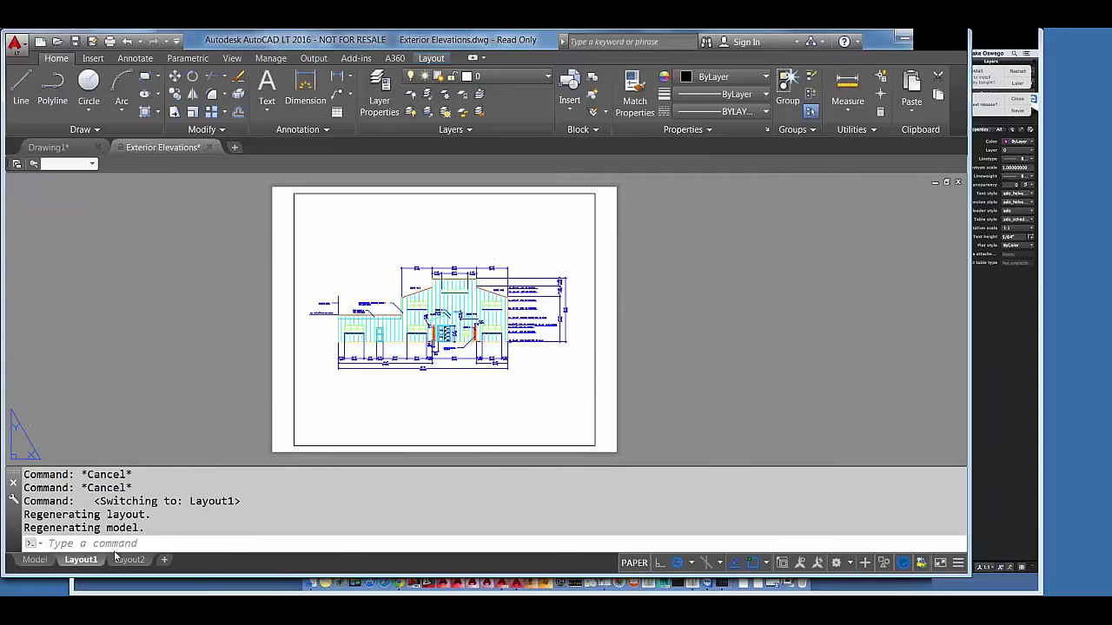
{"action": "left_click", "coordinate": [122, 559]}
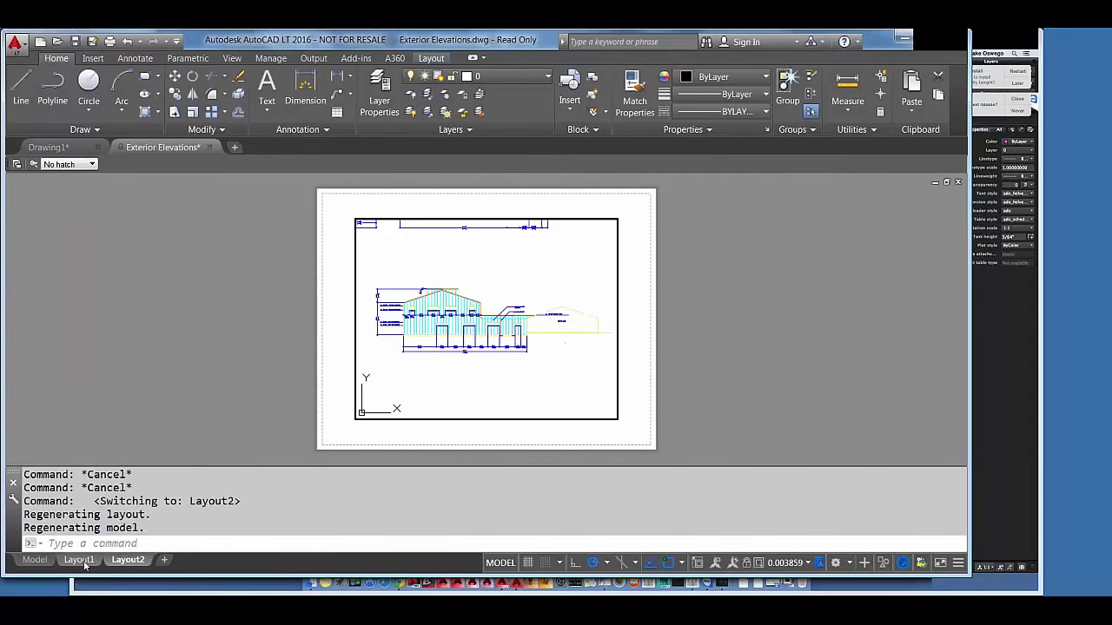
{"action": "left_click", "coordinate": [83, 559]}
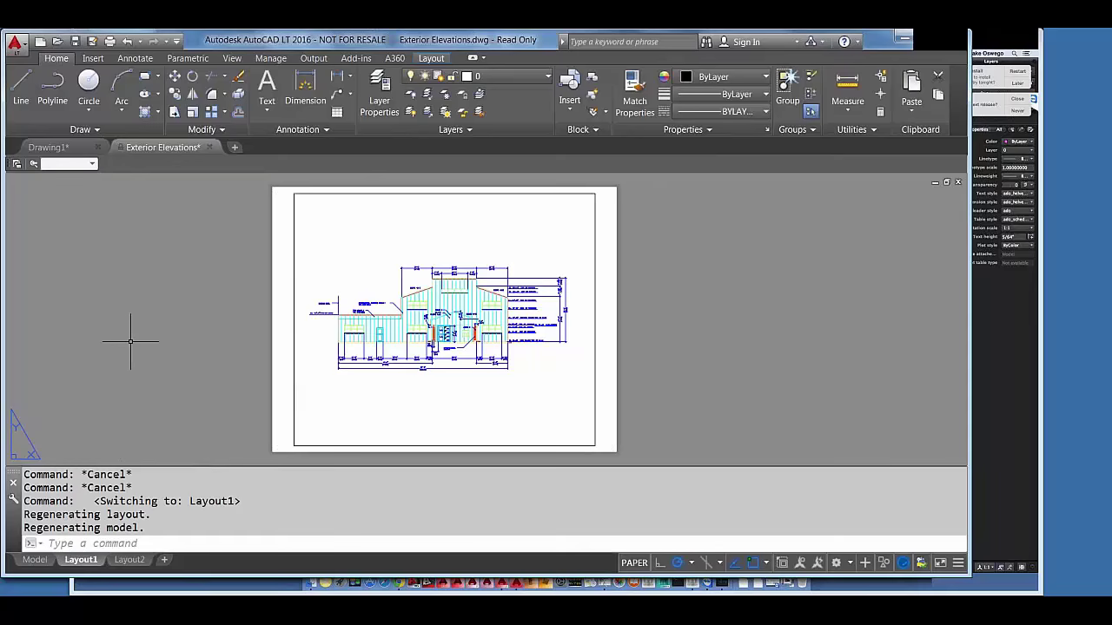
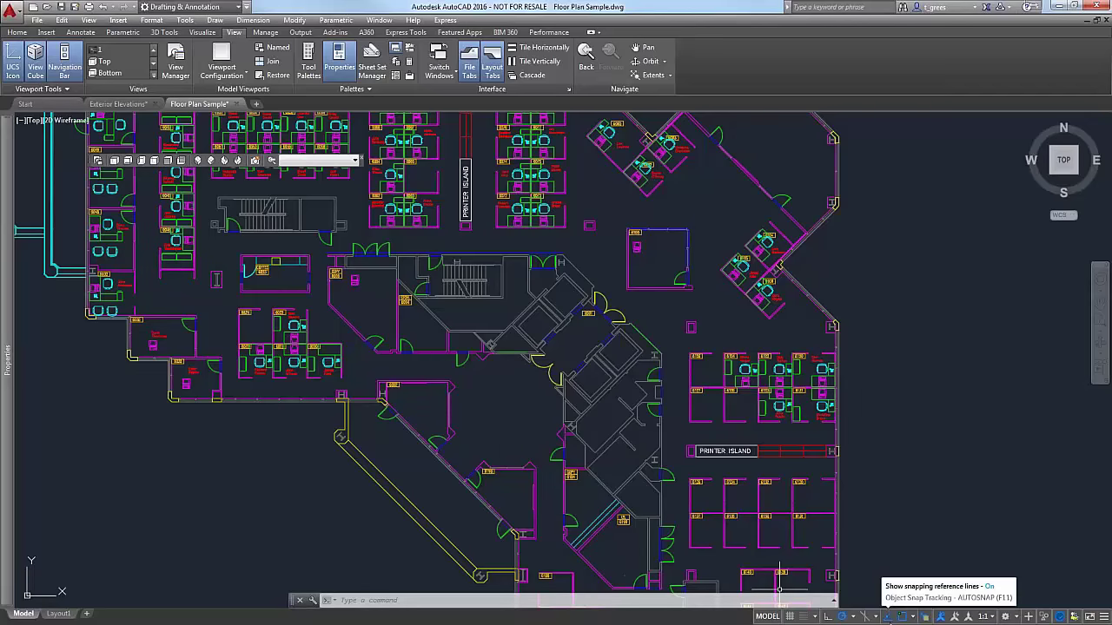
Switch to the 3D Basics workspace and draw a solid box with a square base in the empty area southwest of the floor plan.
{"action": "left_click", "coordinate": [1016, 617]}
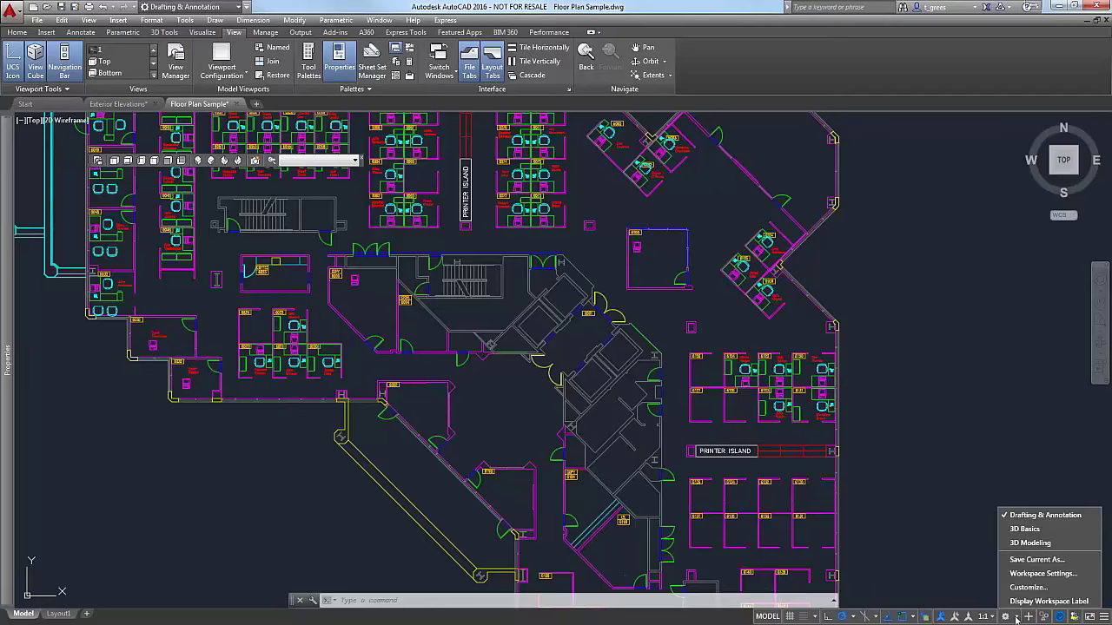
{"action": "left_click", "coordinate": [1025, 529]}
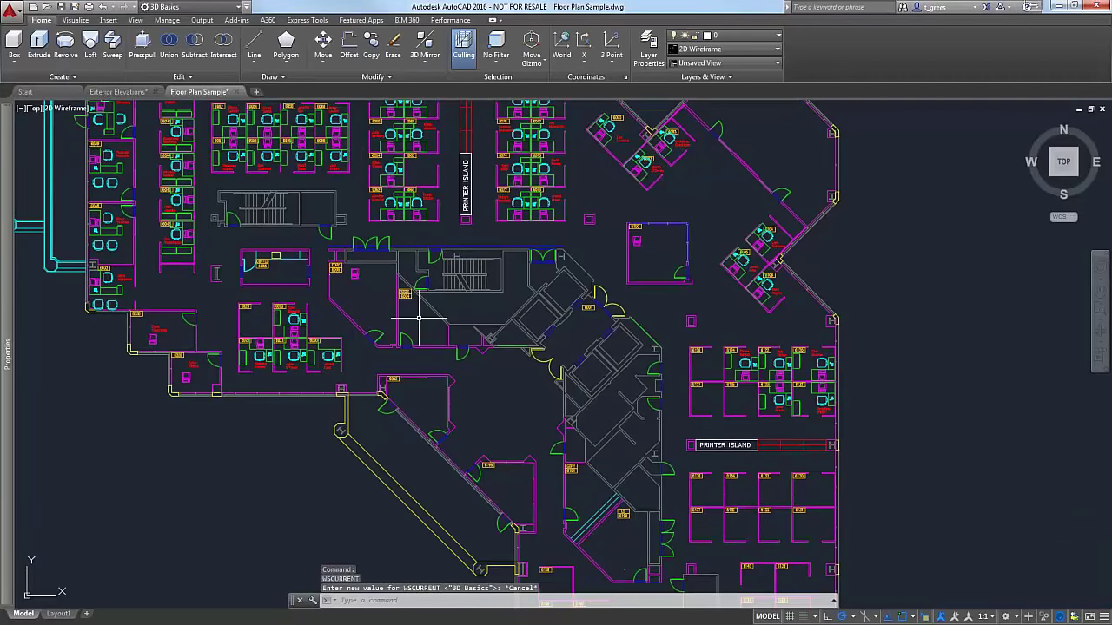
{"action": "left_click", "coordinate": [14, 44]}
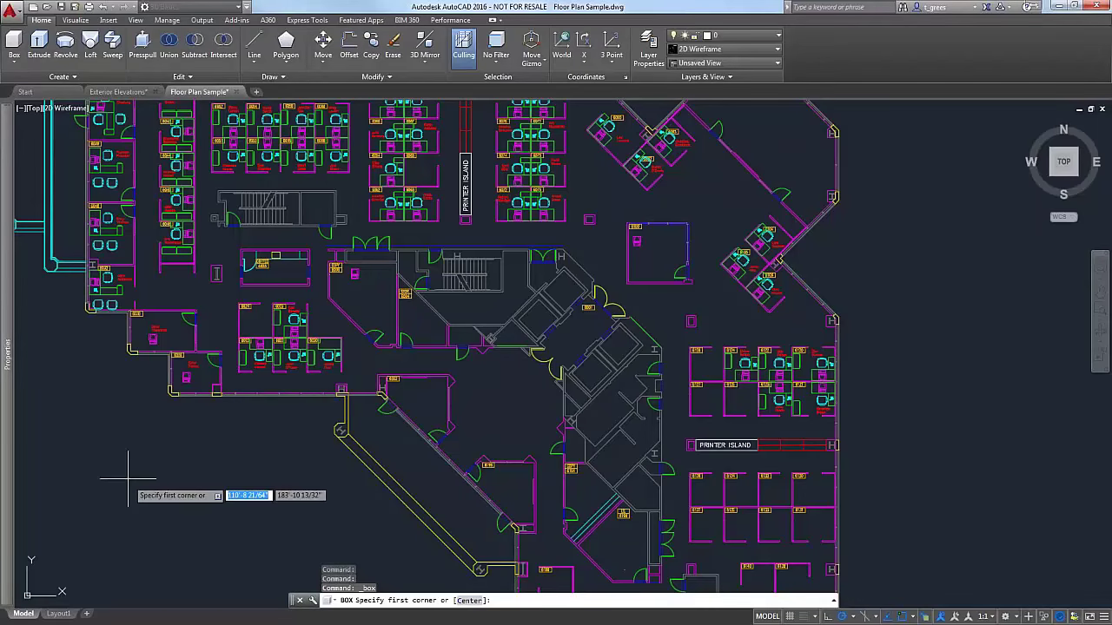
{"action": "left_click", "coordinate": [111, 517]}
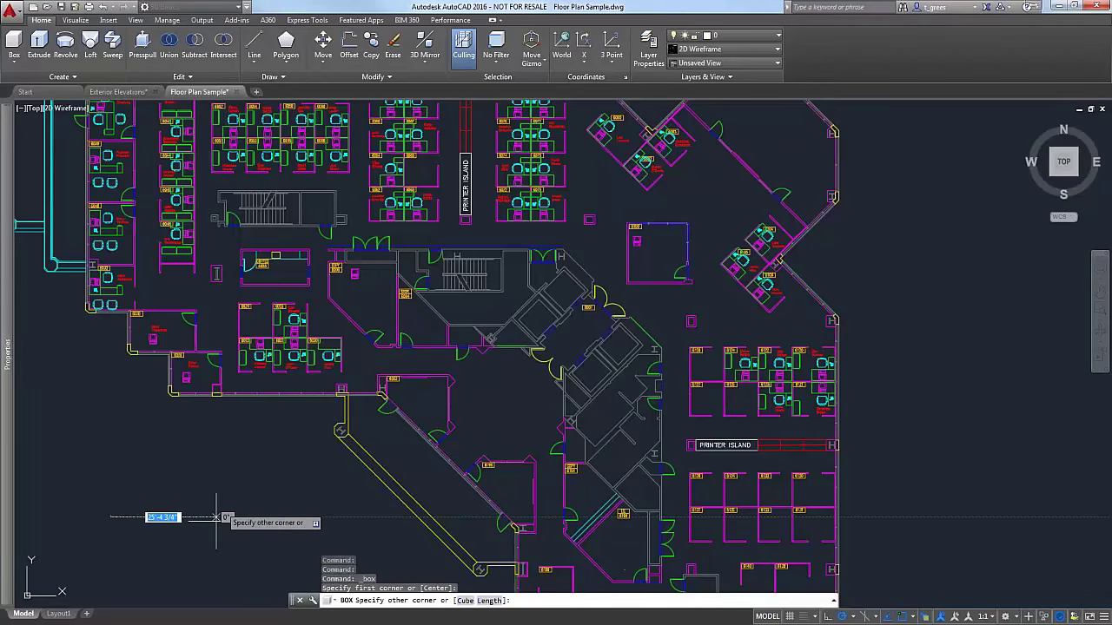
{"action": "left_click", "coordinate": [192, 433]}
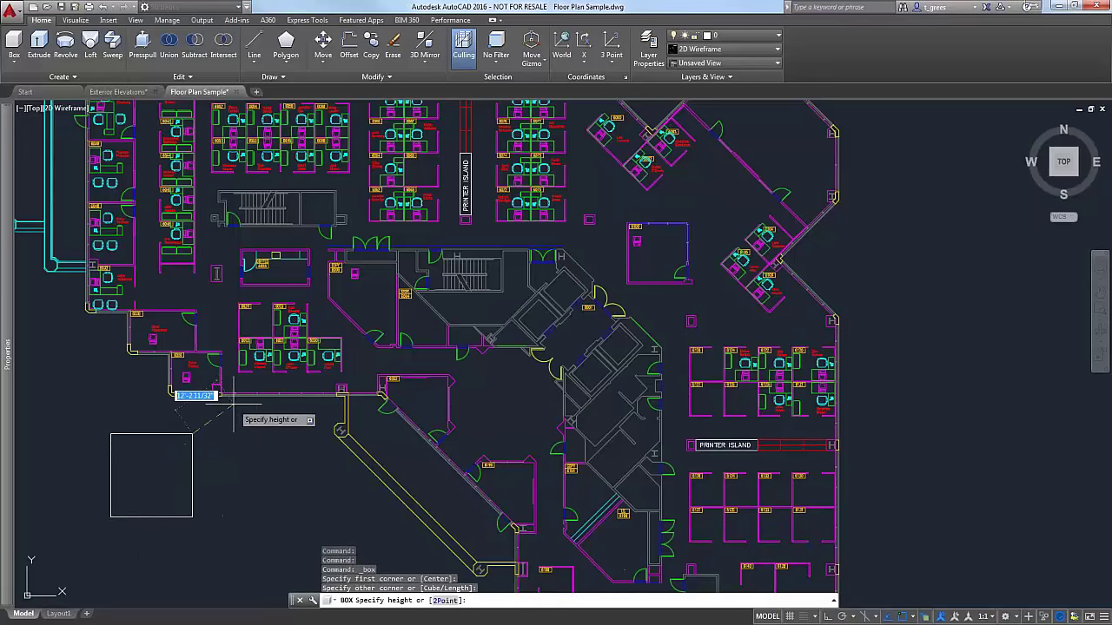
{"action": "left_click", "coordinate": [238, 399]}
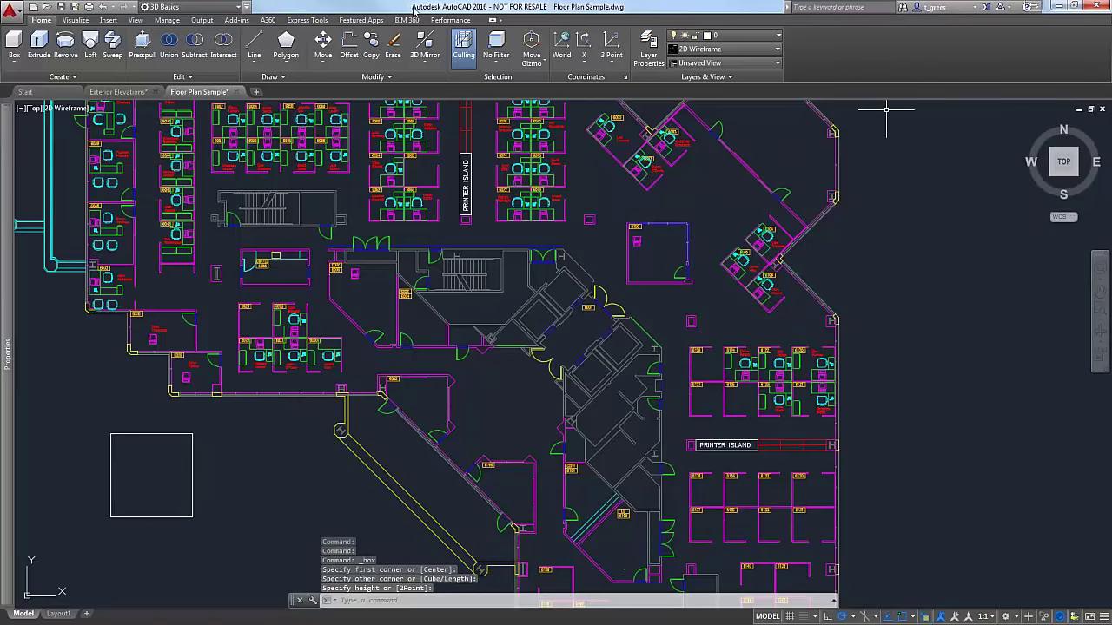
Switch the floor plan to the southeast isometric view and magnify the solid box beside the building.
{"action": "left_click", "coordinate": [237, 7]}
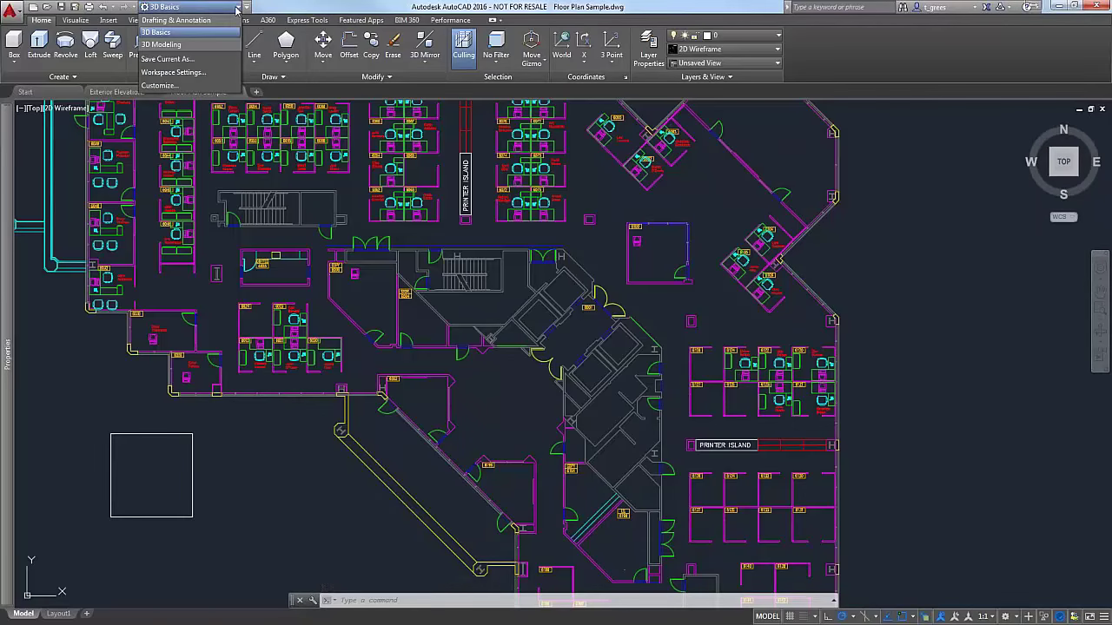
{"action": "left_click", "coordinate": [237, 7]}
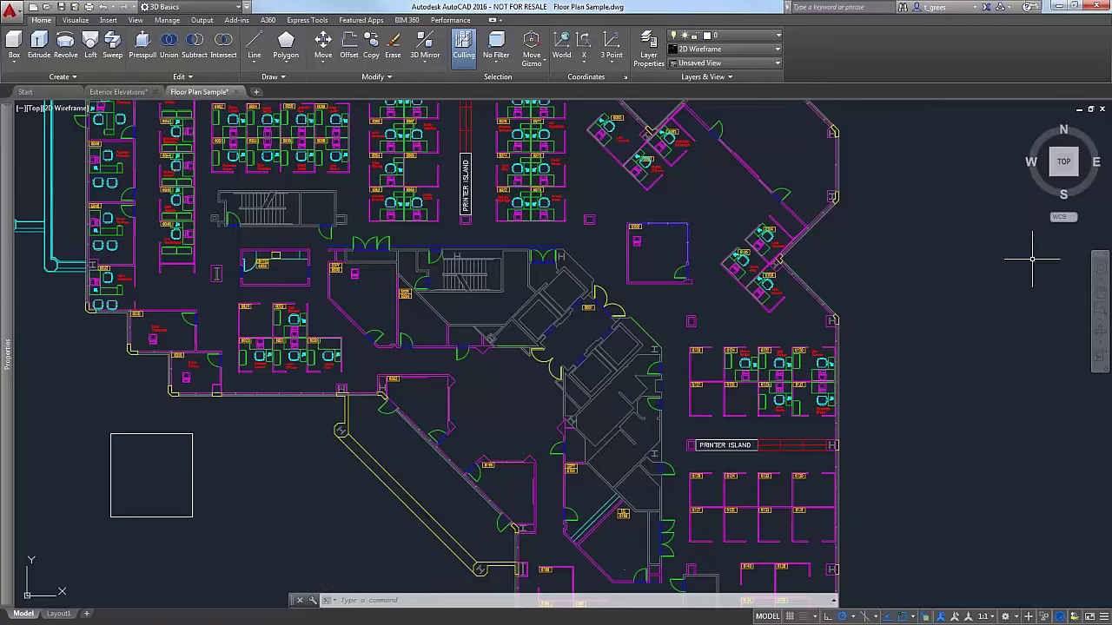
{"action": "left_click", "coordinate": [1076, 185]}
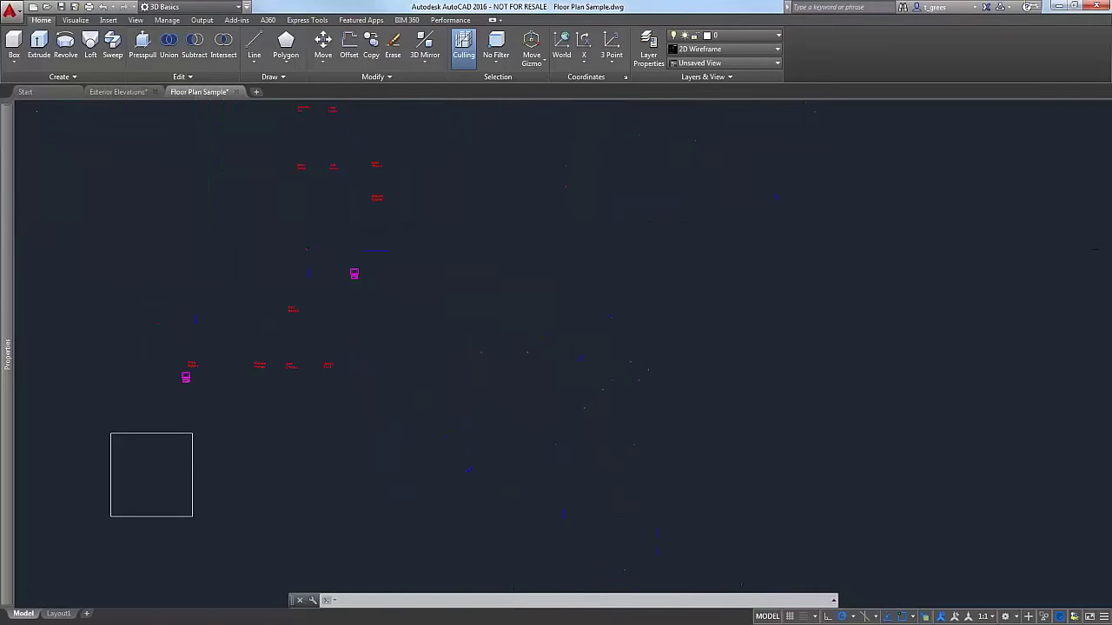
{"action": "scroll", "coordinate": [593, 252], "scroll_direction": "up", "scroll_amount": 8}
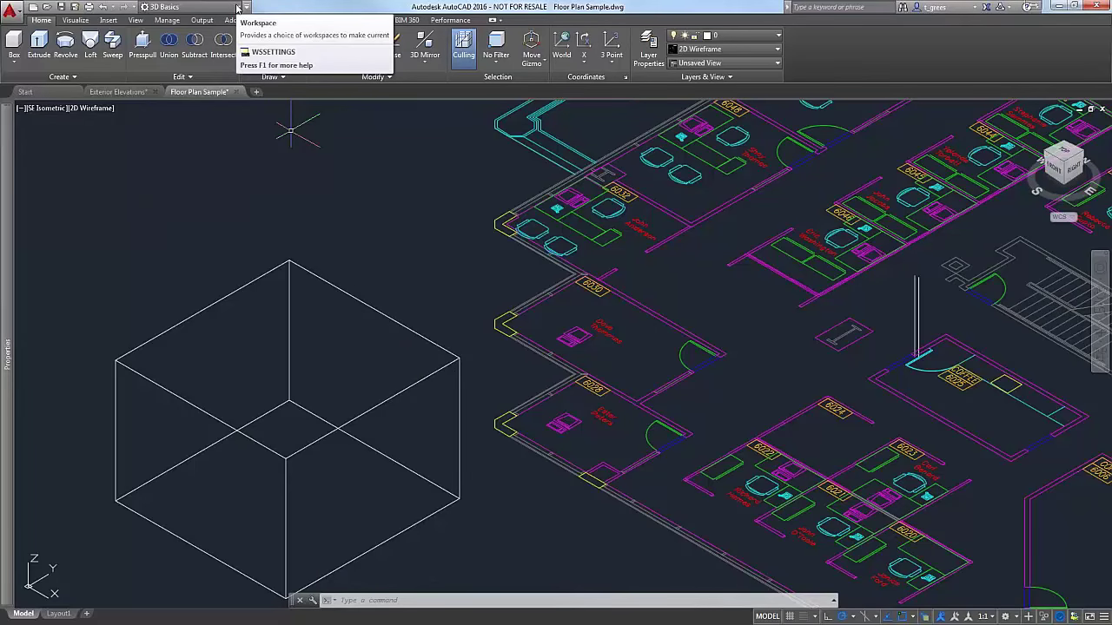
Look through the Visualize, Insert, Manage and Add-ins tools of the 3D Basics workspace, ending on the Home tools.
{"action": "left_click", "coordinate": [238, 8]}
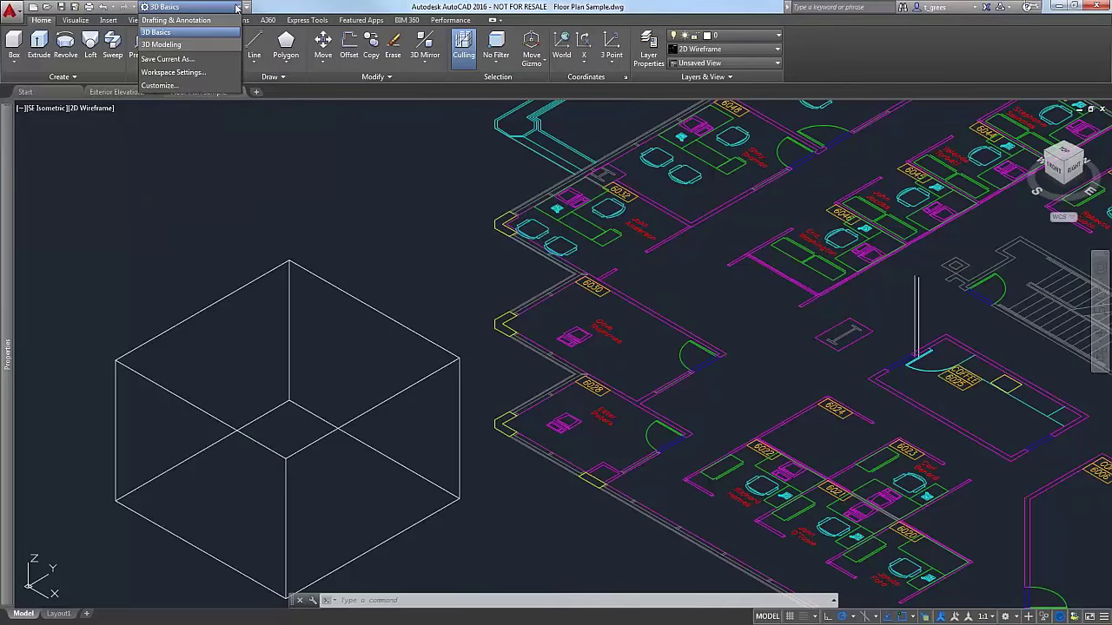
{"action": "left_click", "coordinate": [191, 33]}
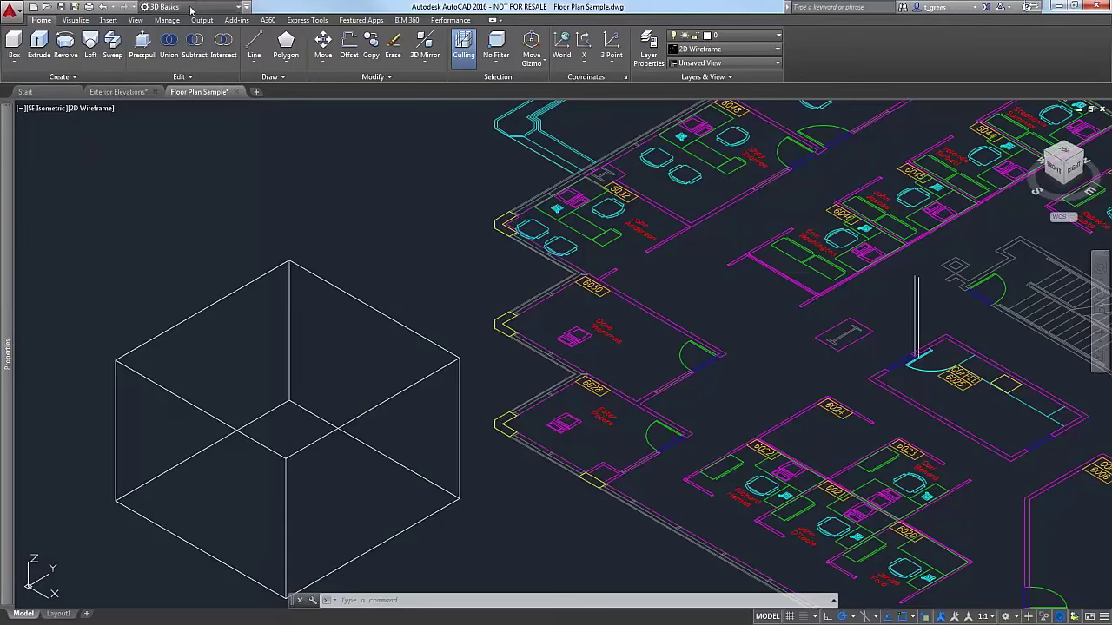
{"action": "left_click", "coordinate": [70, 20]}
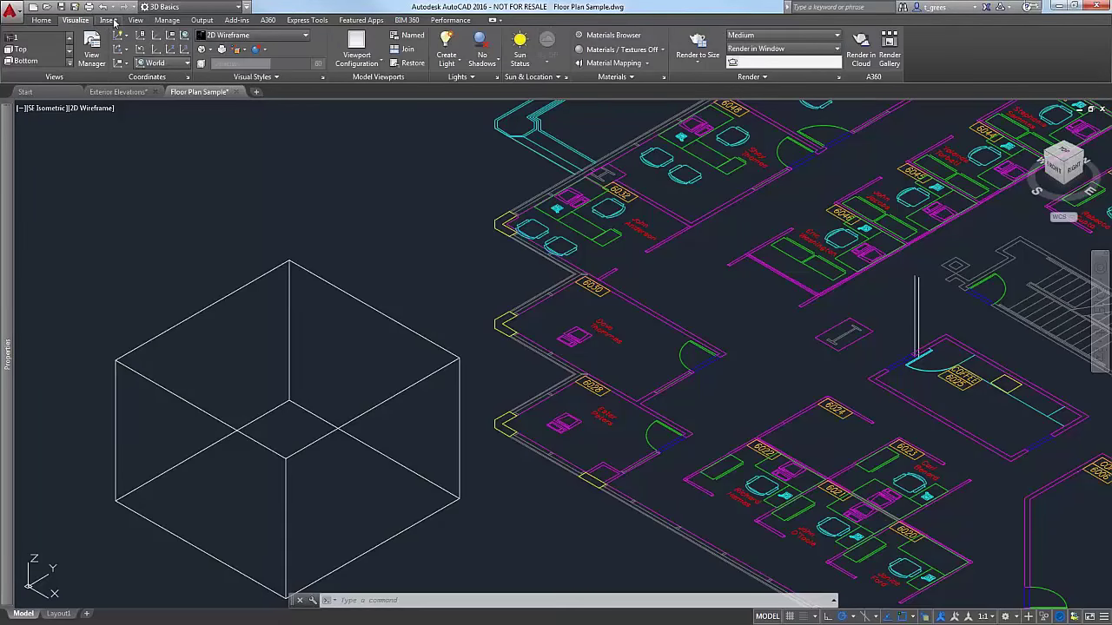
{"action": "left_click", "coordinate": [109, 21]}
{"action": "left_click", "coordinate": [178, 21]}
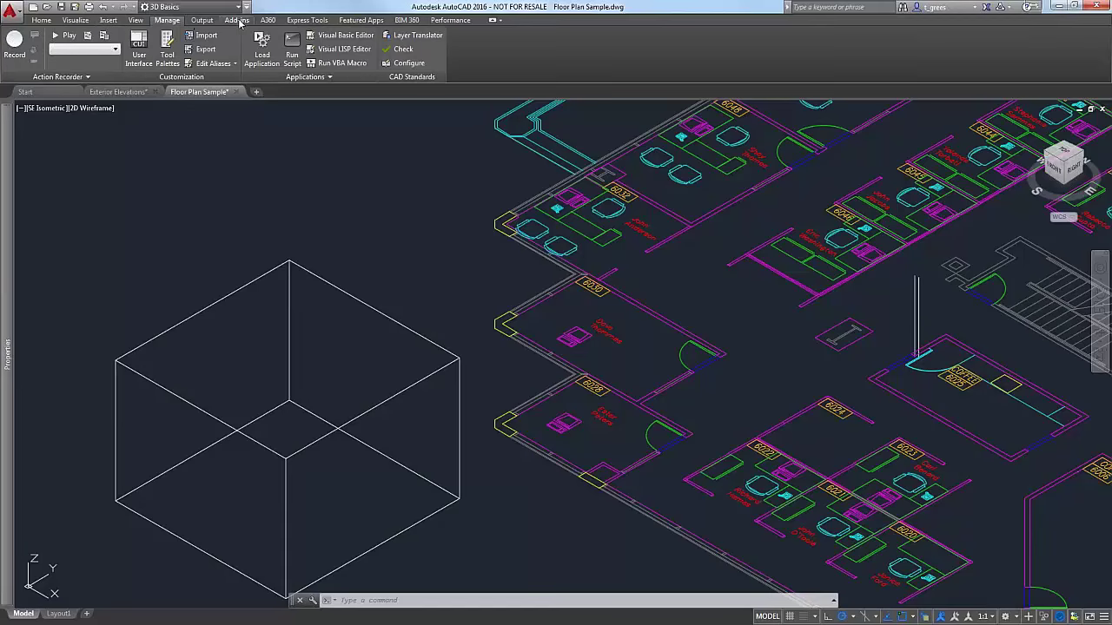
{"action": "left_click", "coordinate": [238, 21]}
{"action": "left_click", "coordinate": [53, 21]}
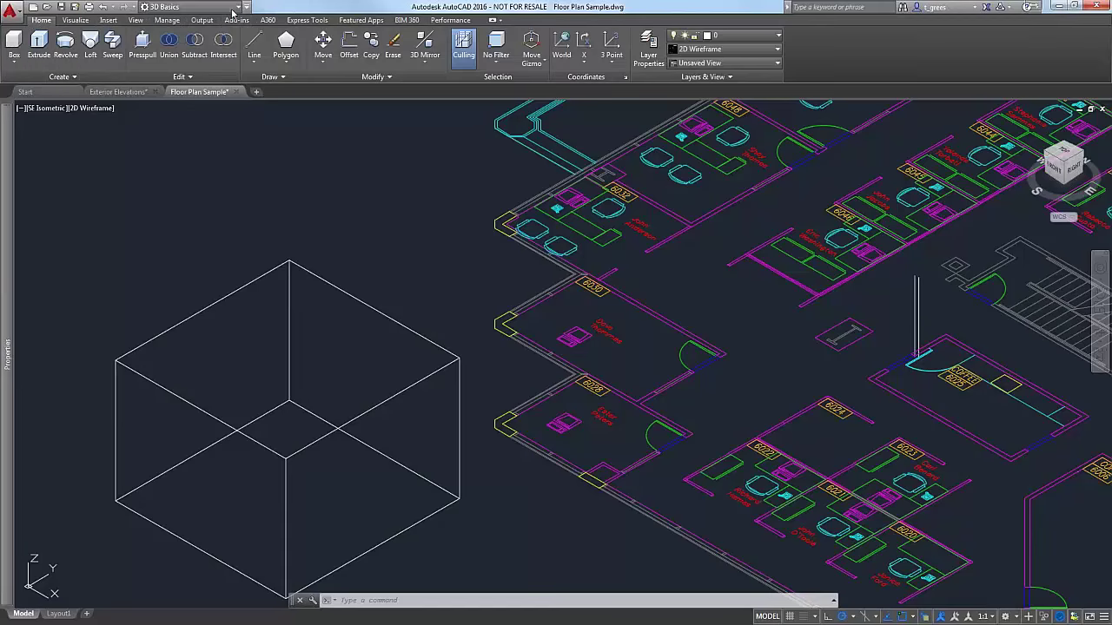
Switch to the 3D Modeling workspace and look through its Solid, Mesh and Visualize tools.
{"action": "left_click", "coordinate": [232, 10]}
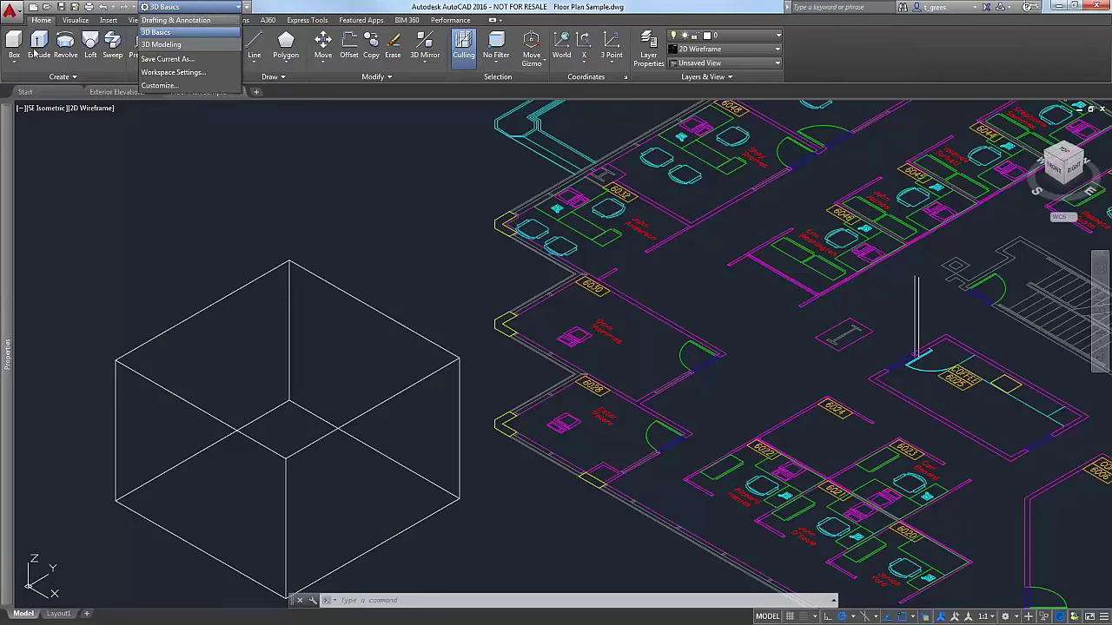
{"action": "left_click", "coordinate": [169, 45]}
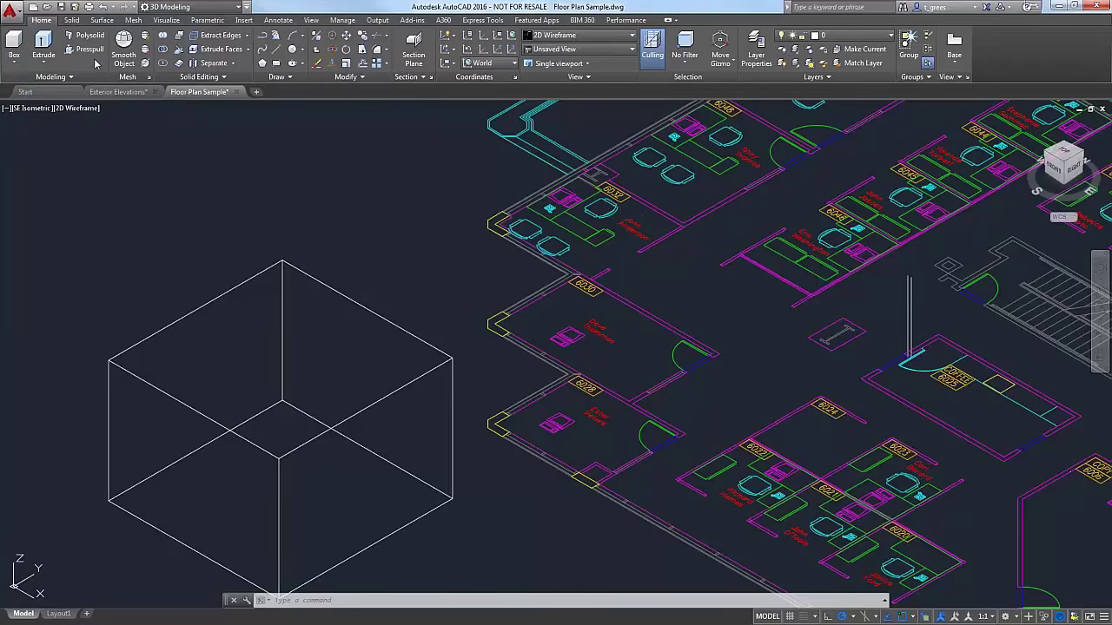
{"action": "left_click", "coordinate": [73, 21]}
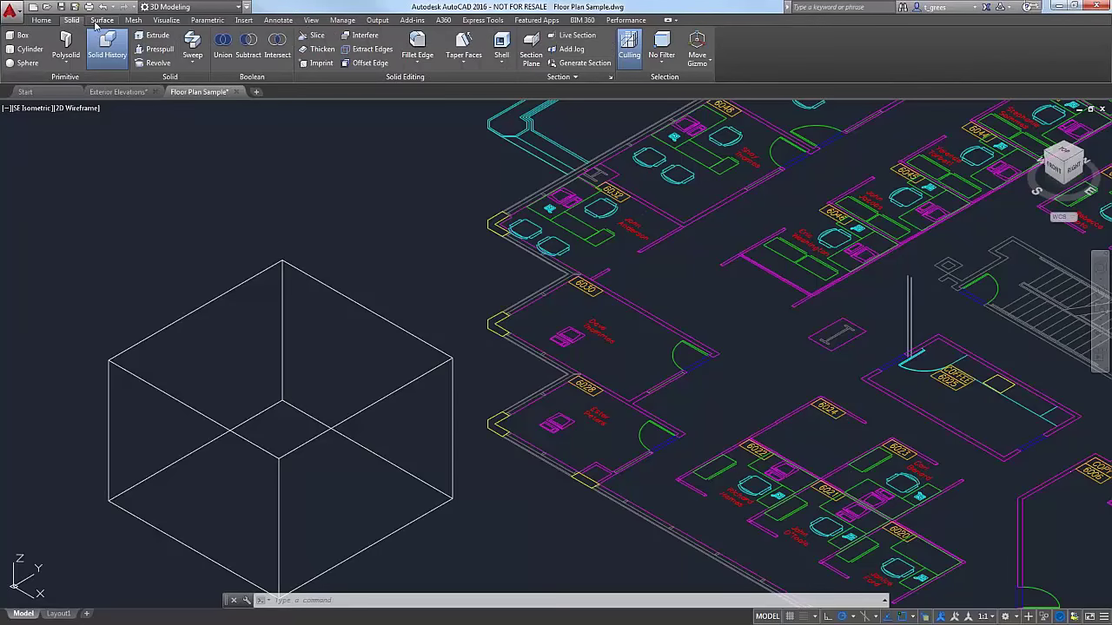
{"action": "left_click", "coordinate": [132, 20]}
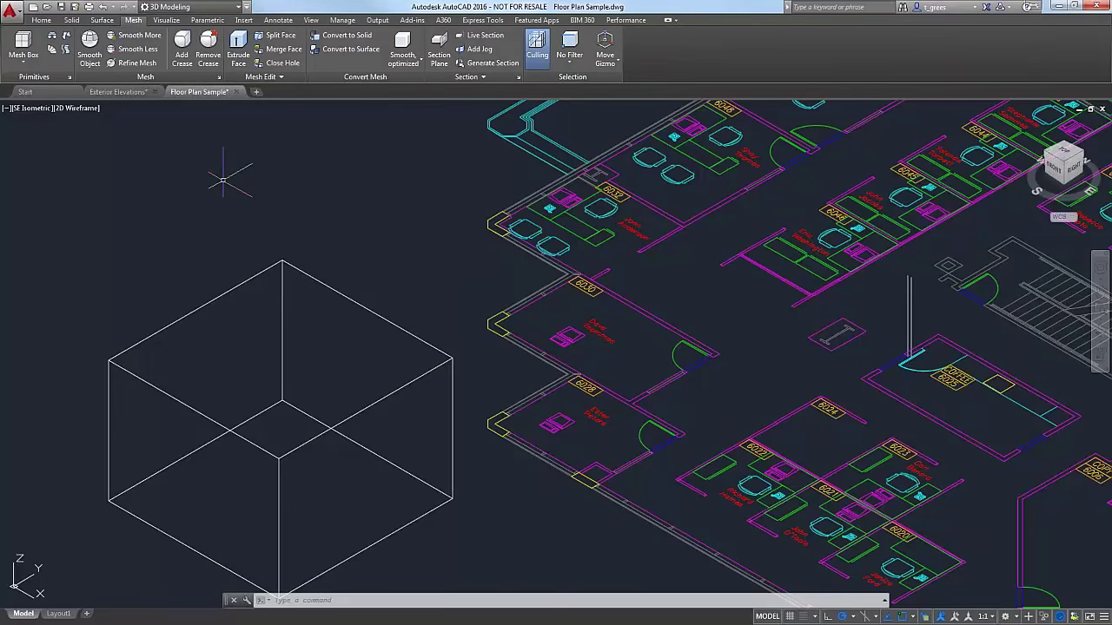
{"action": "left_click", "coordinate": [167, 20]}
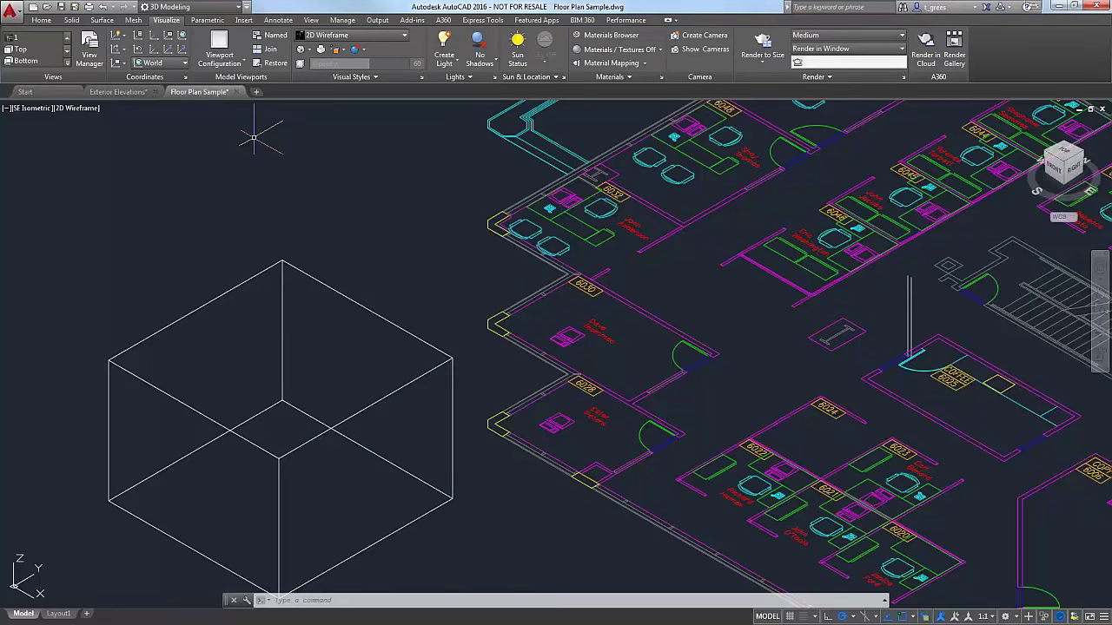
Inspect the current view's properties in the View Manager without changing them, and bring the whole floor plan and box into view.
{"action": "left_click", "coordinate": [92, 65]}
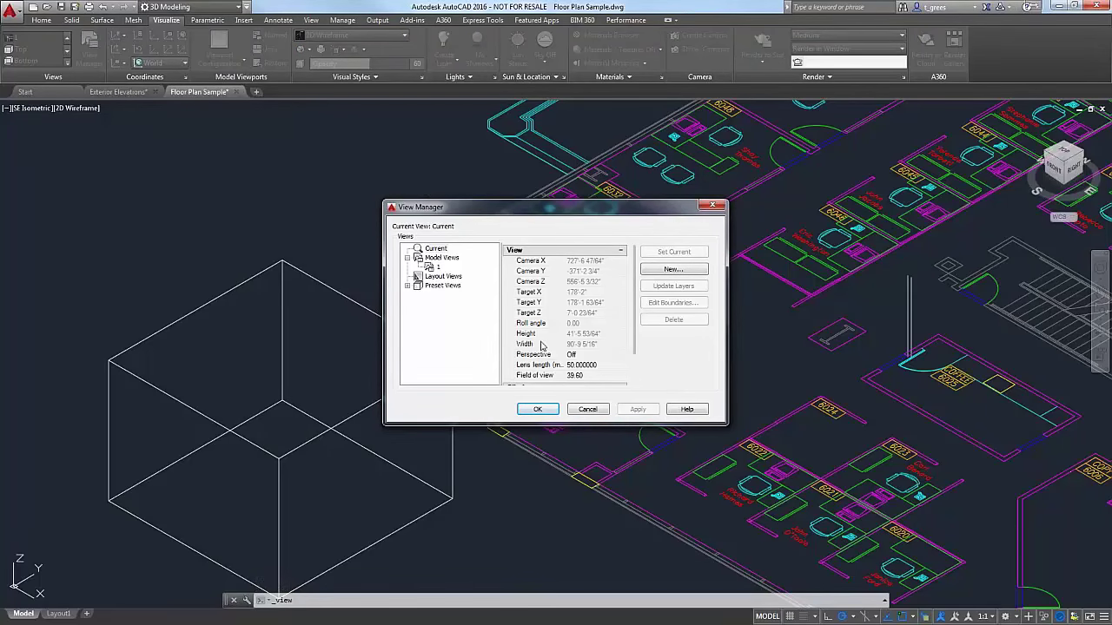
{"action": "left_click", "coordinate": [588, 409]}
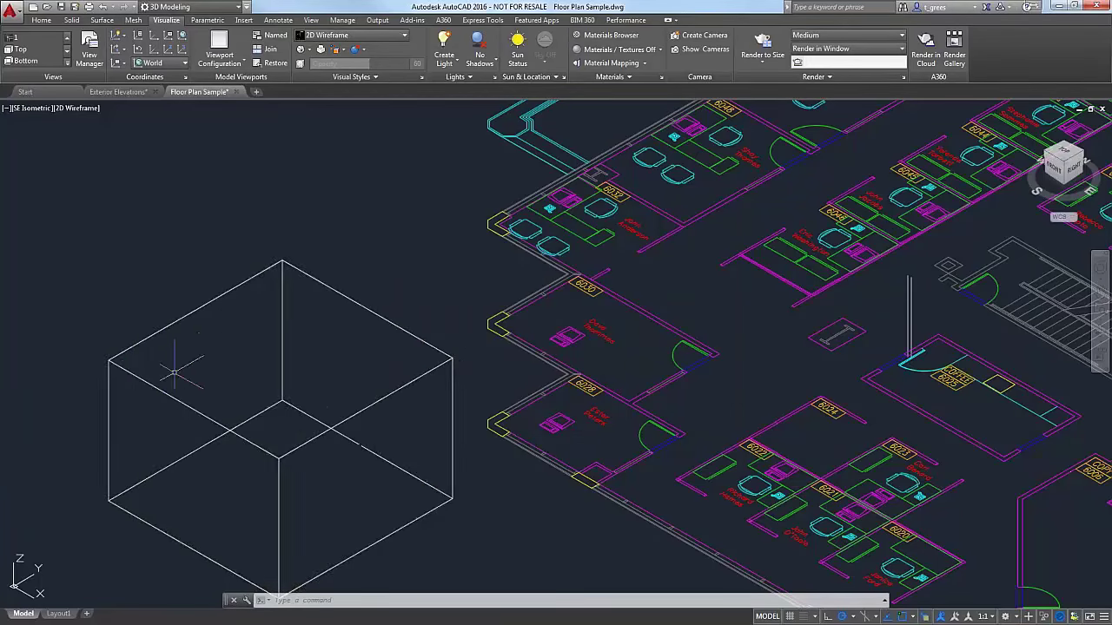
{"action": "scroll", "coordinate": [172, 373], "scroll_direction": "down", "scroll_amount": 5}
{"action": "scroll", "coordinate": [173, 373], "scroll_direction": "down", "scroll_amount": 3}
{"action": "middle_click_drag", "start_coordinate": [173, 373], "coordinate": [295, 376]}
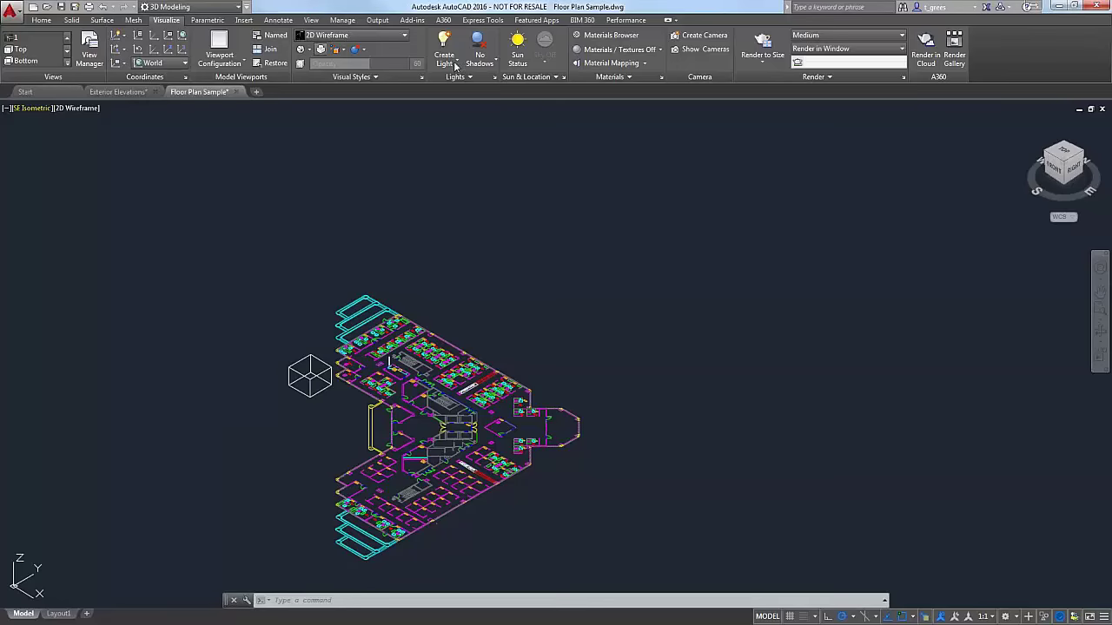
Examine which ribbon tabs can be shown in the 3D Modeling workspace without changing any of them.
{"action": "right_click", "coordinate": [702, 23]}
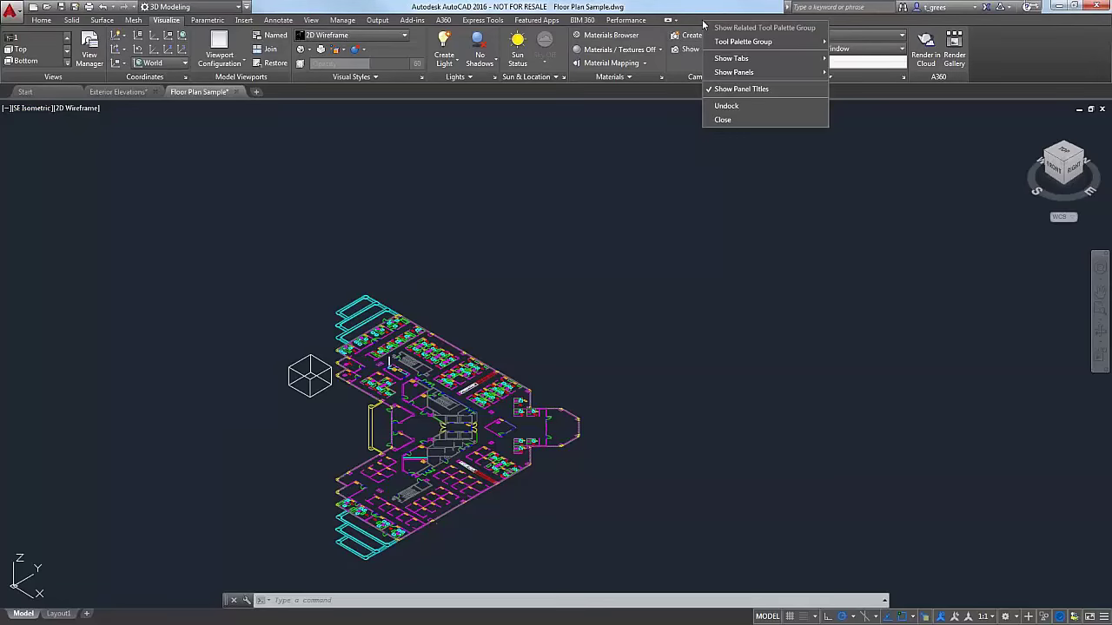
{"action": "mouse_move", "coordinate": [729, 59]}
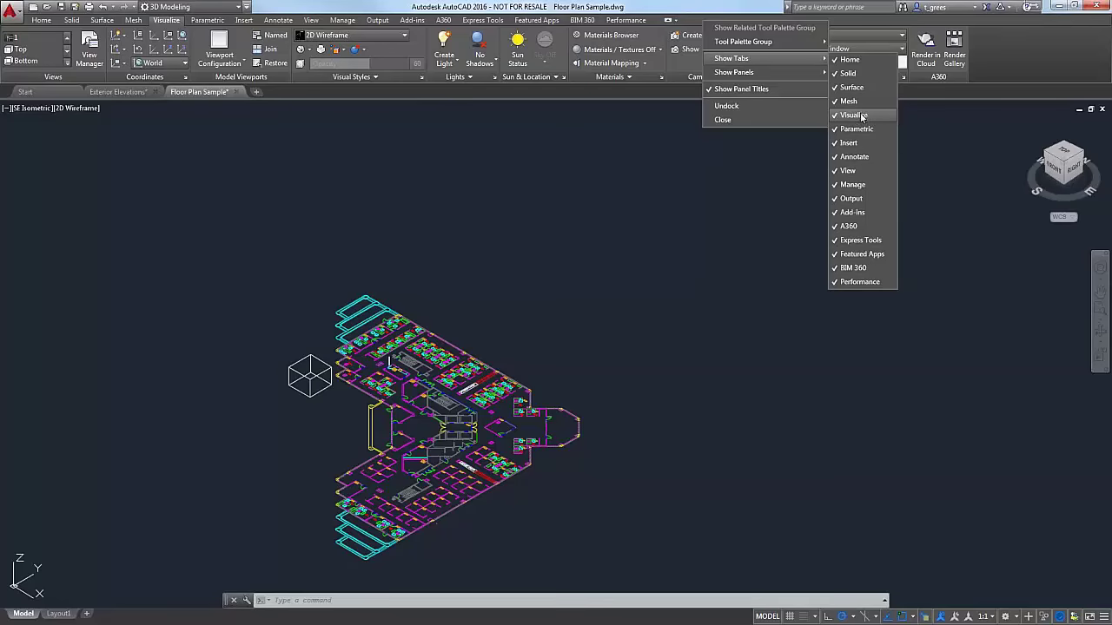
{"action": "left_click", "coordinate": [177, 23]}
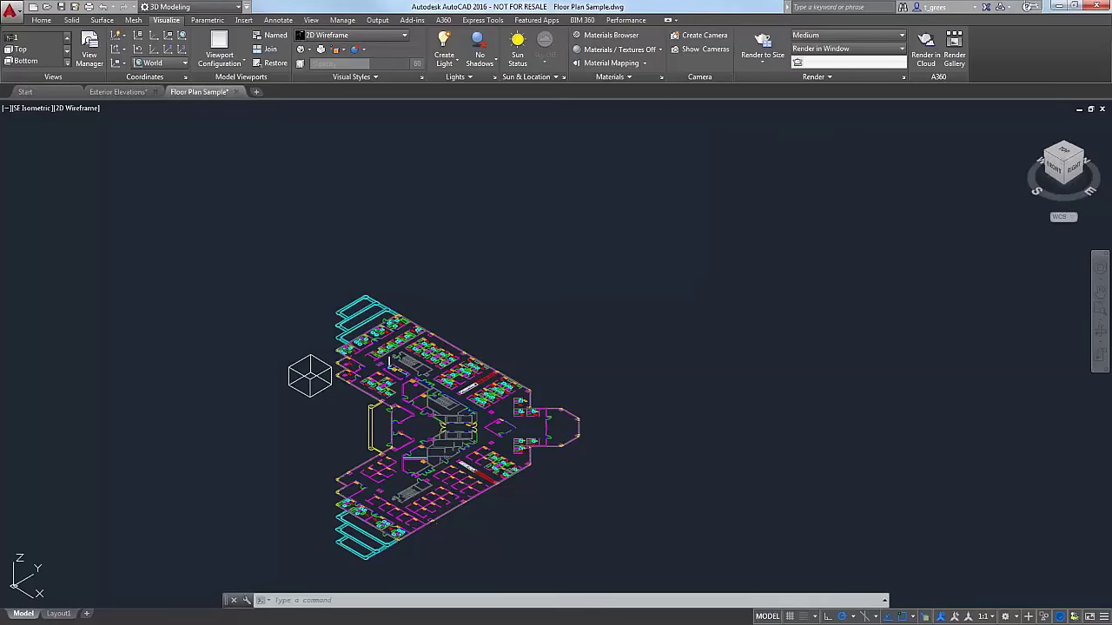
Turn off the ViewCube with the NAVVCUBE command.
{"action": "left_click", "coordinate": [400, 600]}
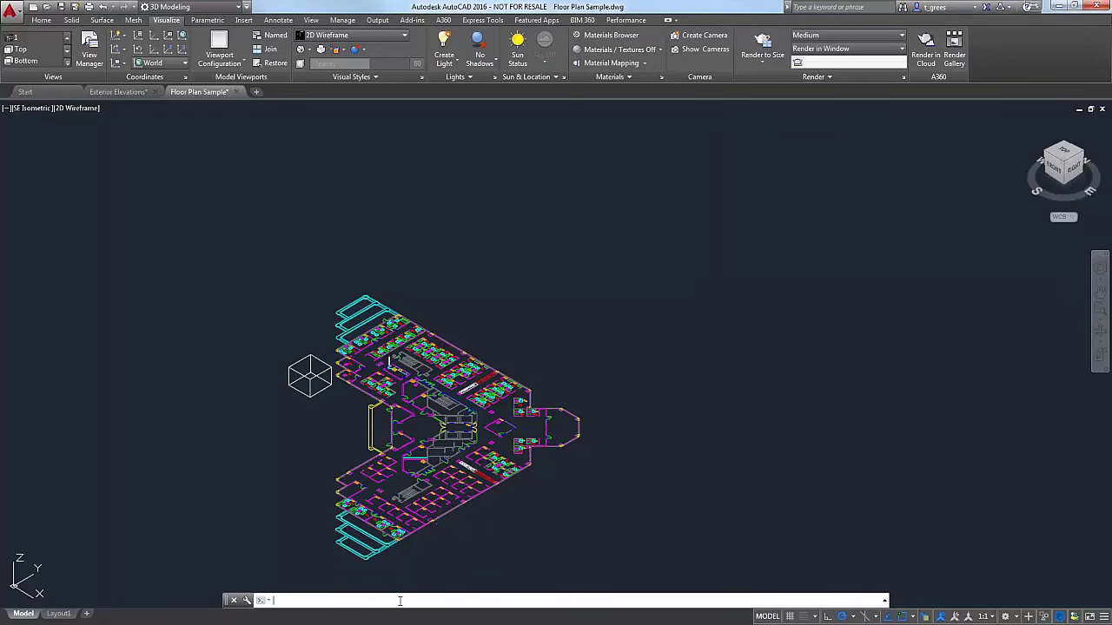
{"action": "type", "text": "navcube"}
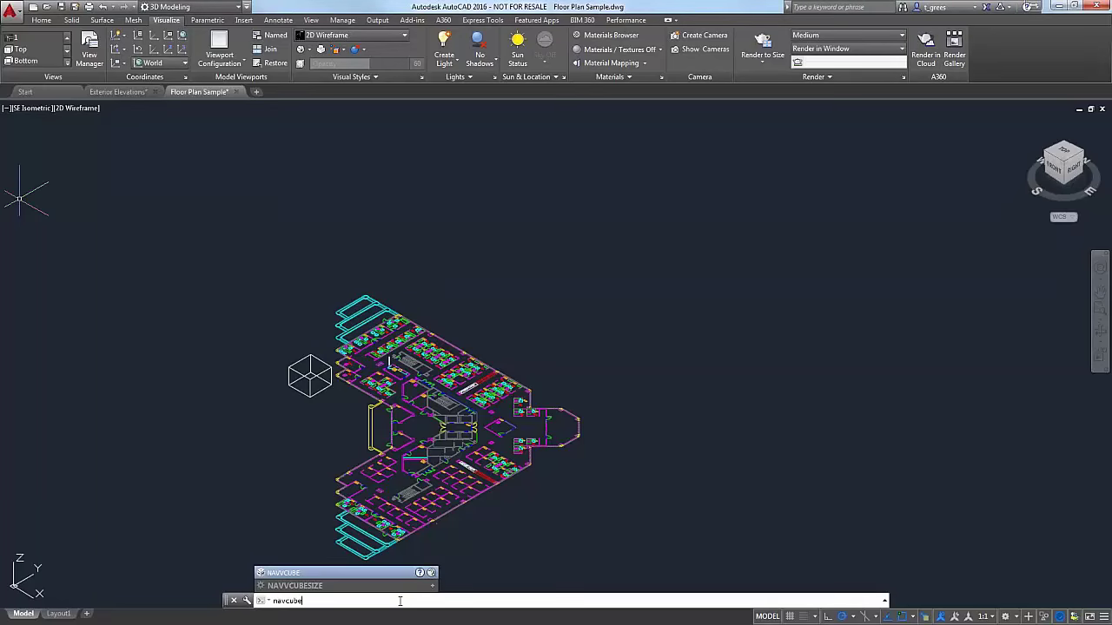
{"action": "key", "text": "Return"}
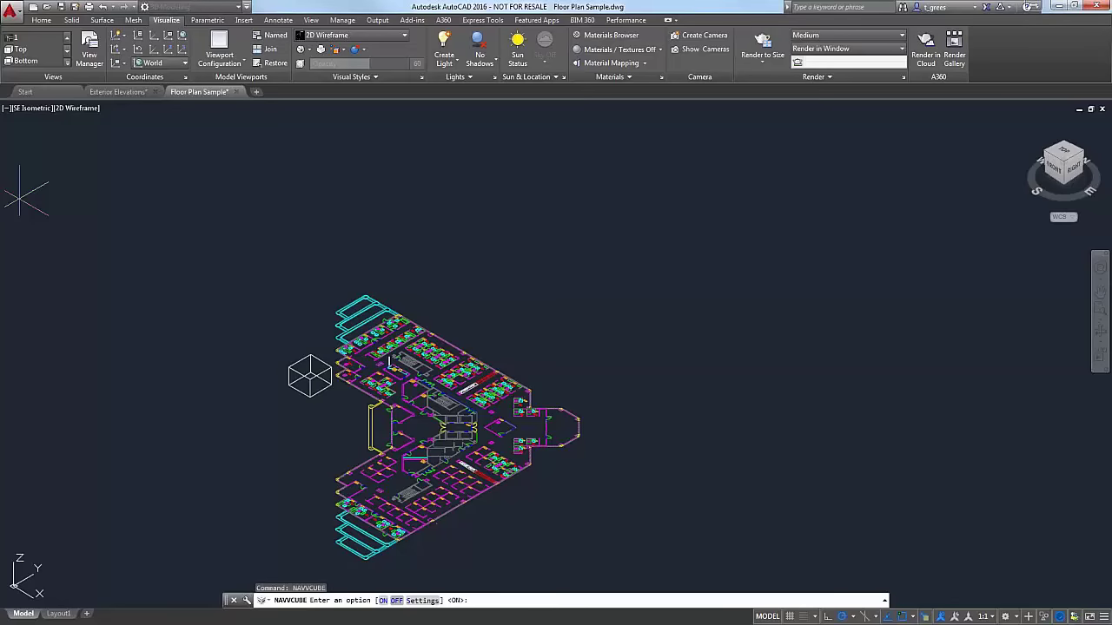
{"action": "type", "text": "off"}
{"action": "key", "text": "Return"}
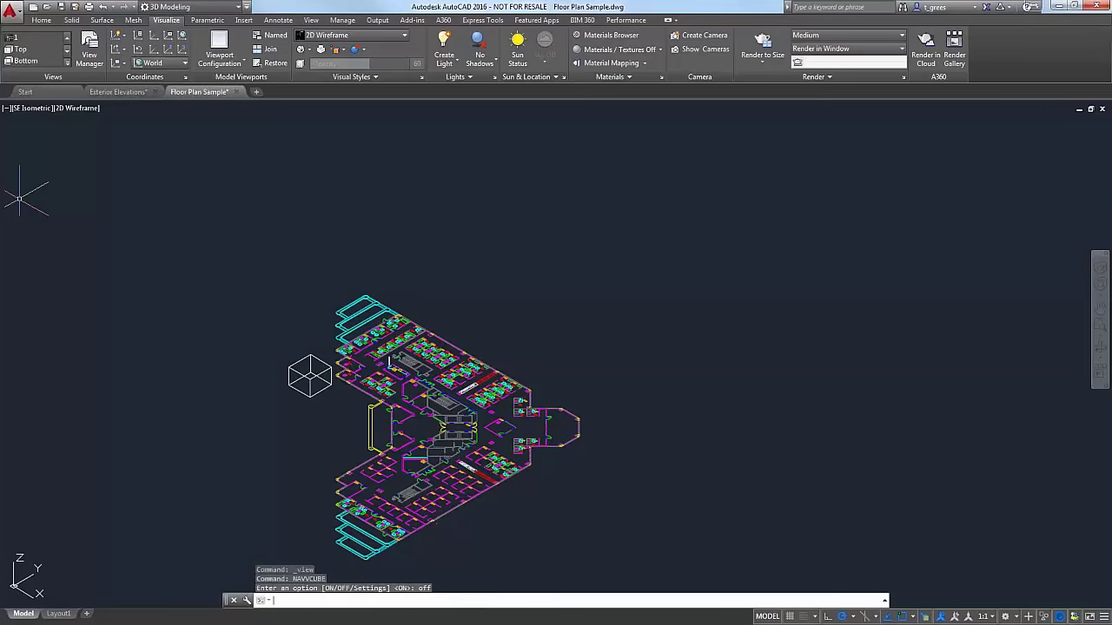
Turn the ViewCube back on with NAVVCUBE.
{"action": "key", "text": "Up"}
{"action": "key", "text": "Return"}
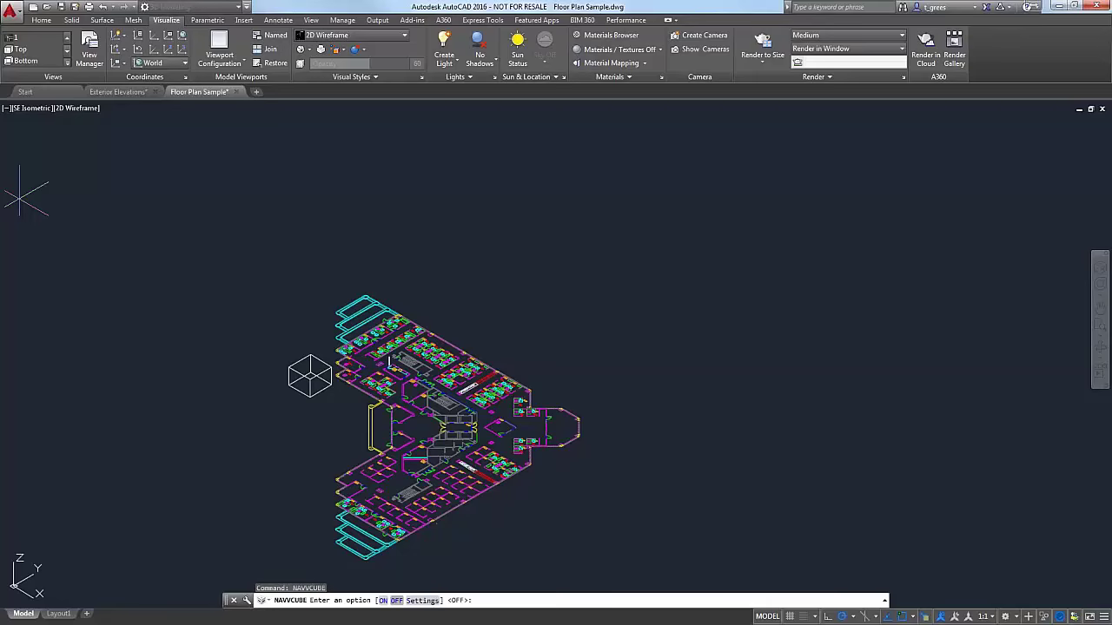
{"action": "type", "text": "on"}
{"action": "key", "text": "Return"}
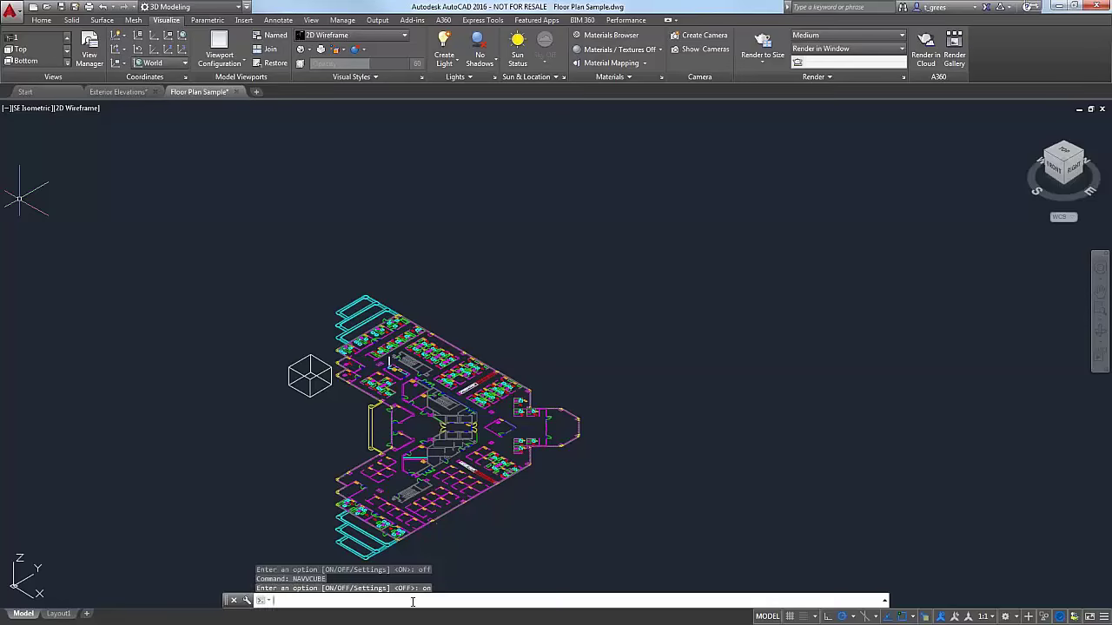
In the ViewCube settings, disable automatic sizing, set the size to Large and the inactive opacity to 100%.
{"action": "key", "text": "Up"}
{"action": "key", "text": "Return"}
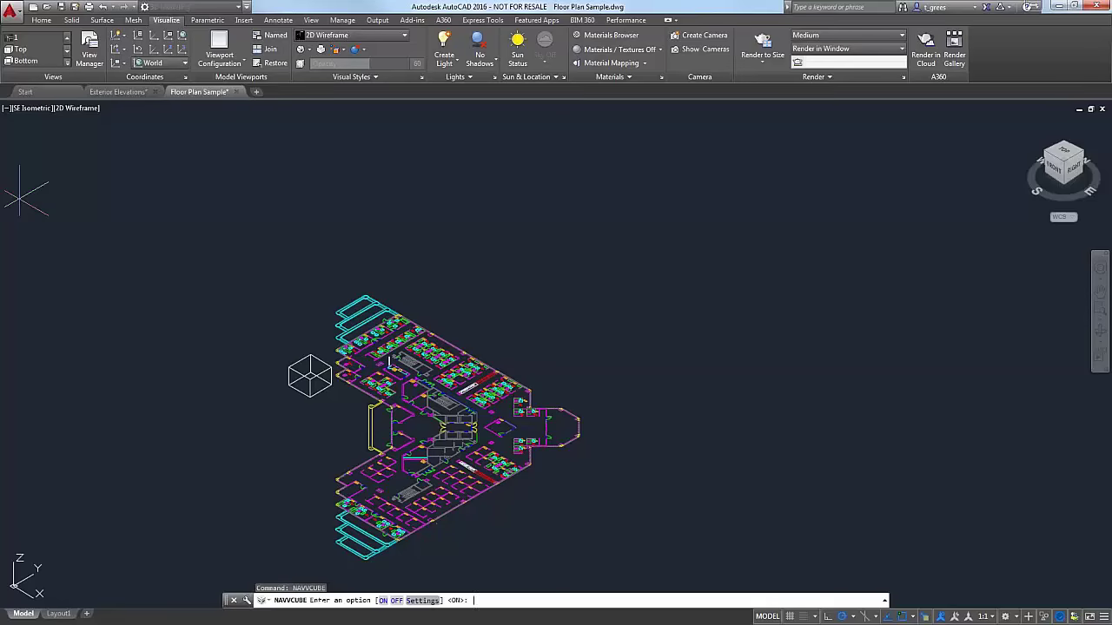
{"action": "type", "text": "s"}
{"action": "key", "text": "Return"}
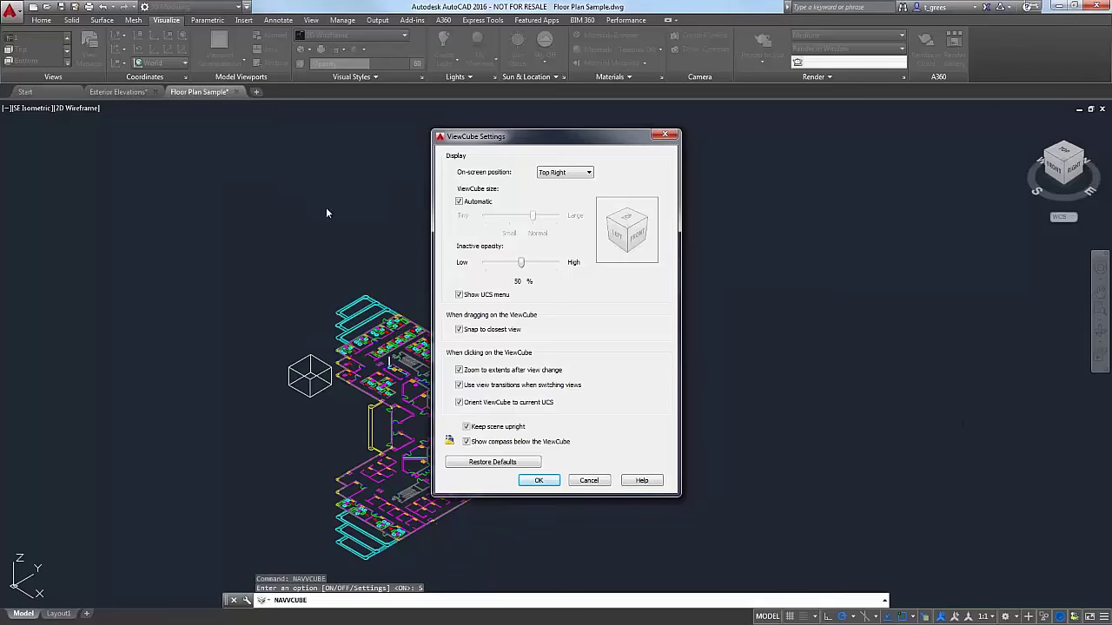
{"action": "left_click", "coordinate": [459, 202]}
{"action": "left_click_drag", "start_coordinate": [534, 216], "coordinate": [575, 219]}
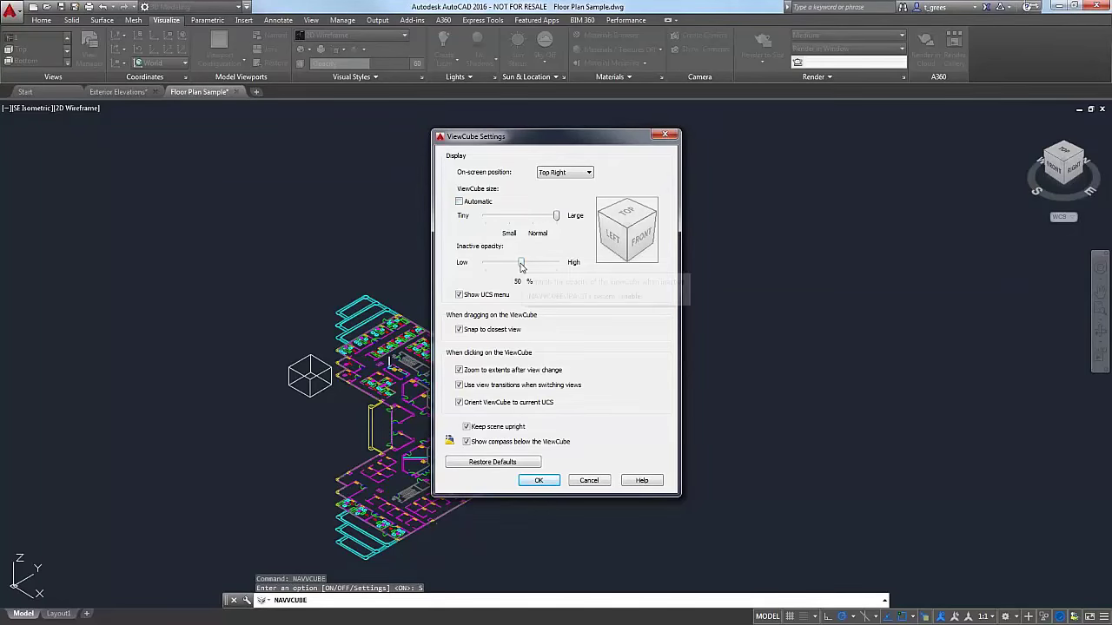
{"action": "left_click_drag", "start_coordinate": [521, 263], "coordinate": [624, 281]}
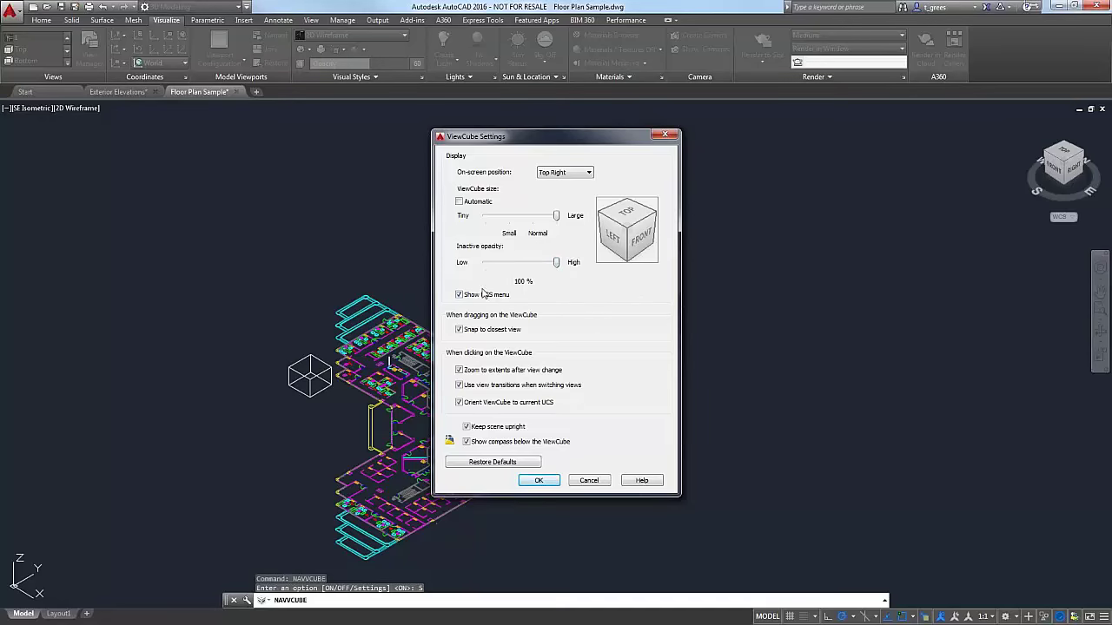
{"action": "left_click", "coordinate": [540, 481]}
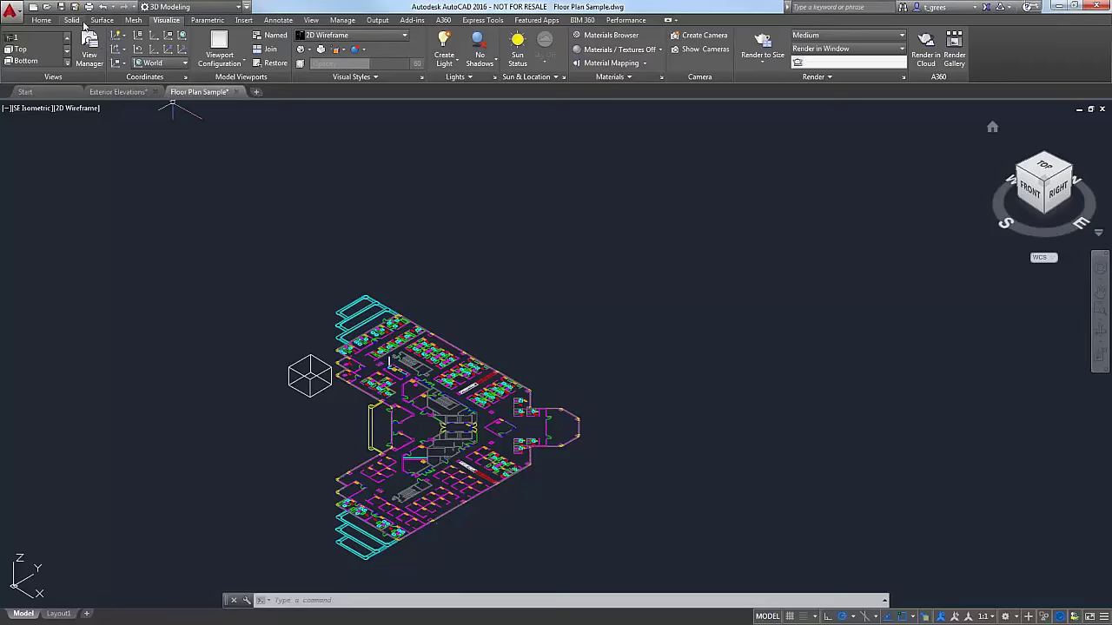
Set the Top preset view as current for the floor plan through the View Manager.
{"action": "left_click", "coordinate": [88, 52]}
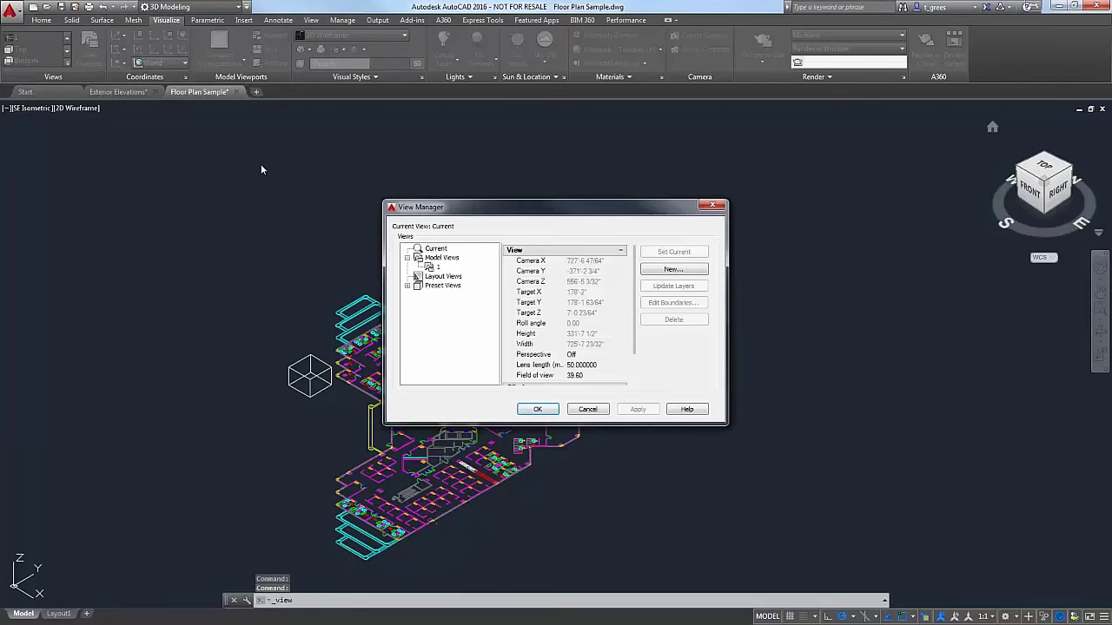
{"action": "left_click", "coordinate": [407, 286]}
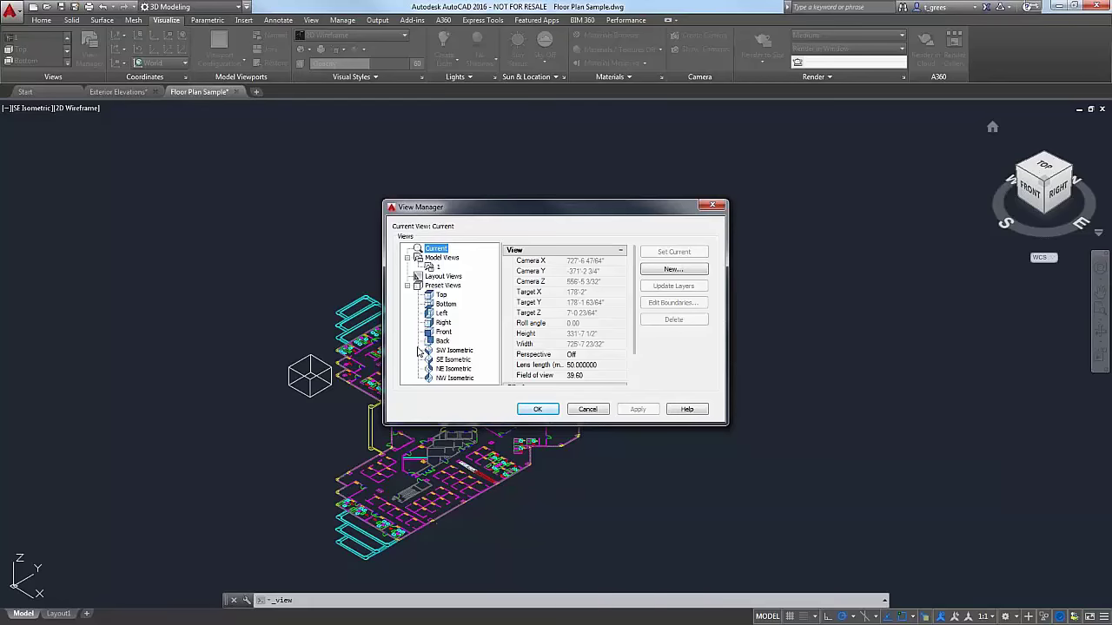
{"action": "left_click", "coordinate": [438, 295]}
{"action": "key", "text": "Down"}
{"action": "key", "text": "Down"}
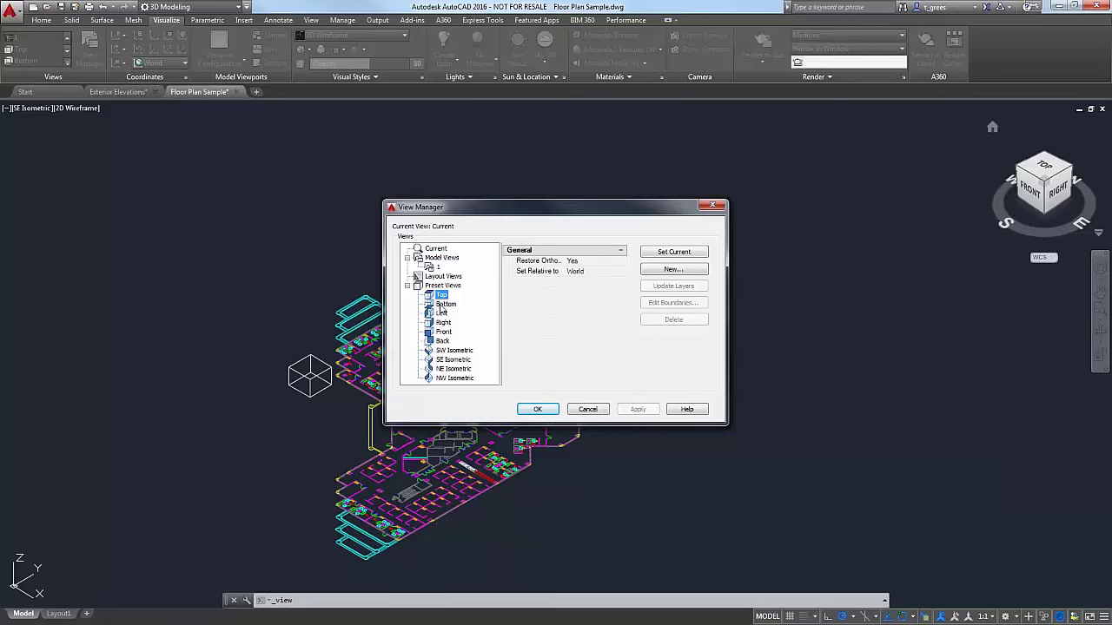
{"action": "left_click", "coordinate": [442, 297]}
{"action": "left_click", "coordinate": [680, 254]}
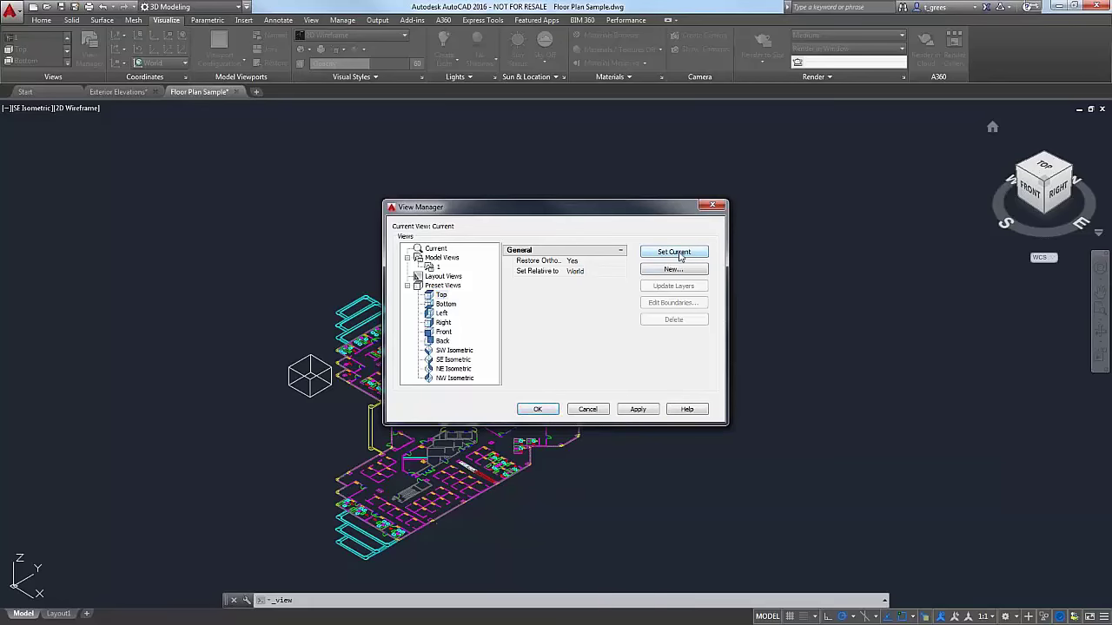
{"action": "left_click", "coordinate": [441, 296]}
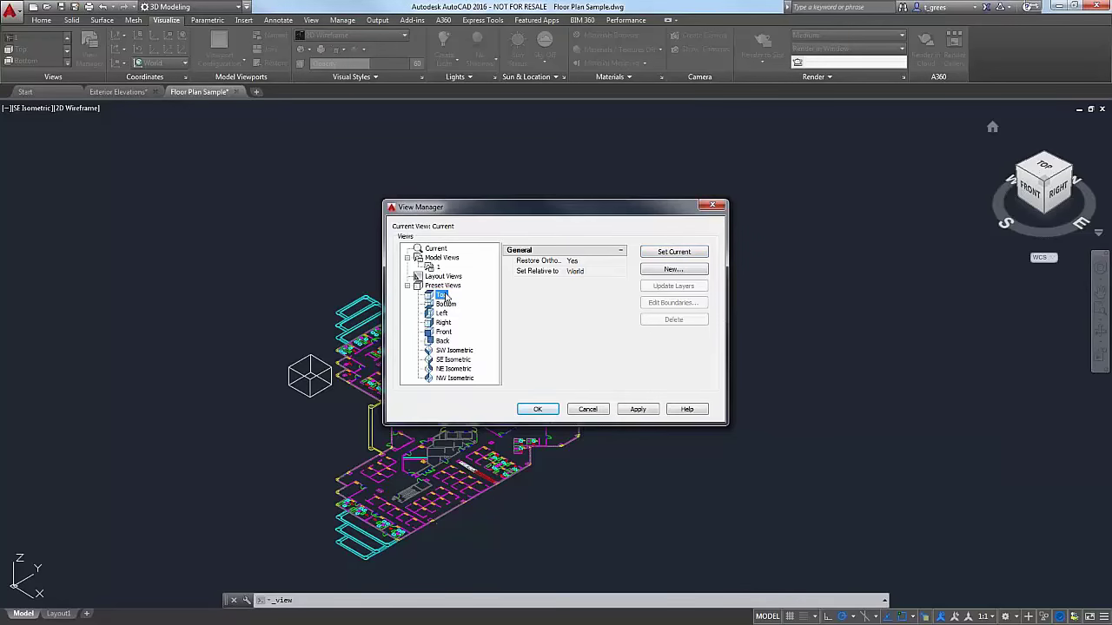
{"action": "left_click", "coordinate": [546, 408]}
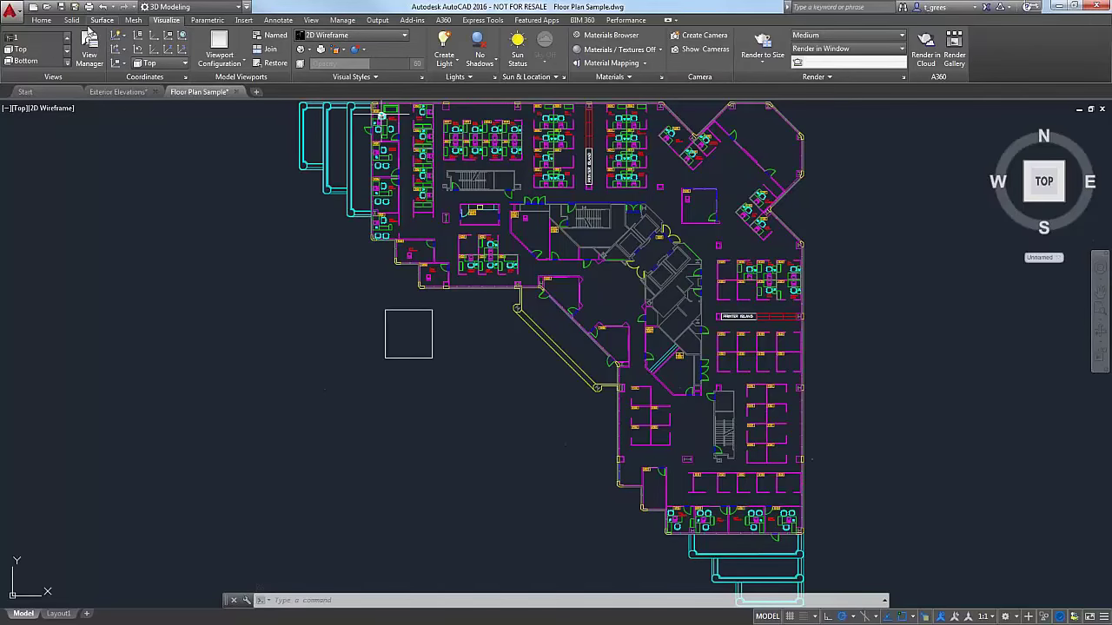
{"action": "left_click", "coordinate": [89, 51]}
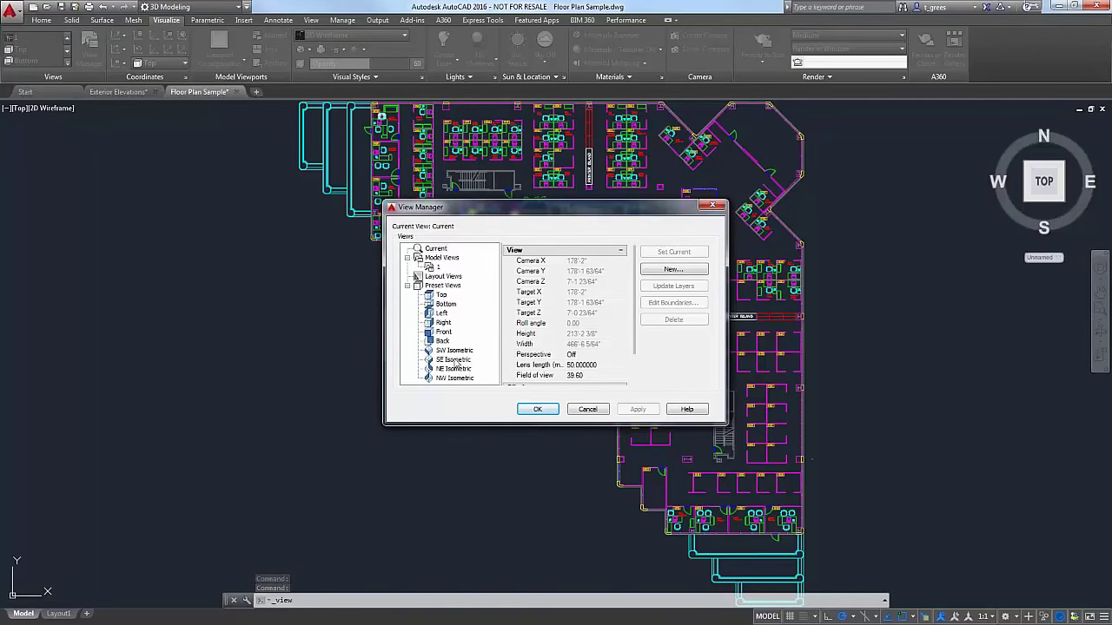
{"action": "left_click", "coordinate": [454, 360]}
{"action": "left_click", "coordinate": [538, 410]}
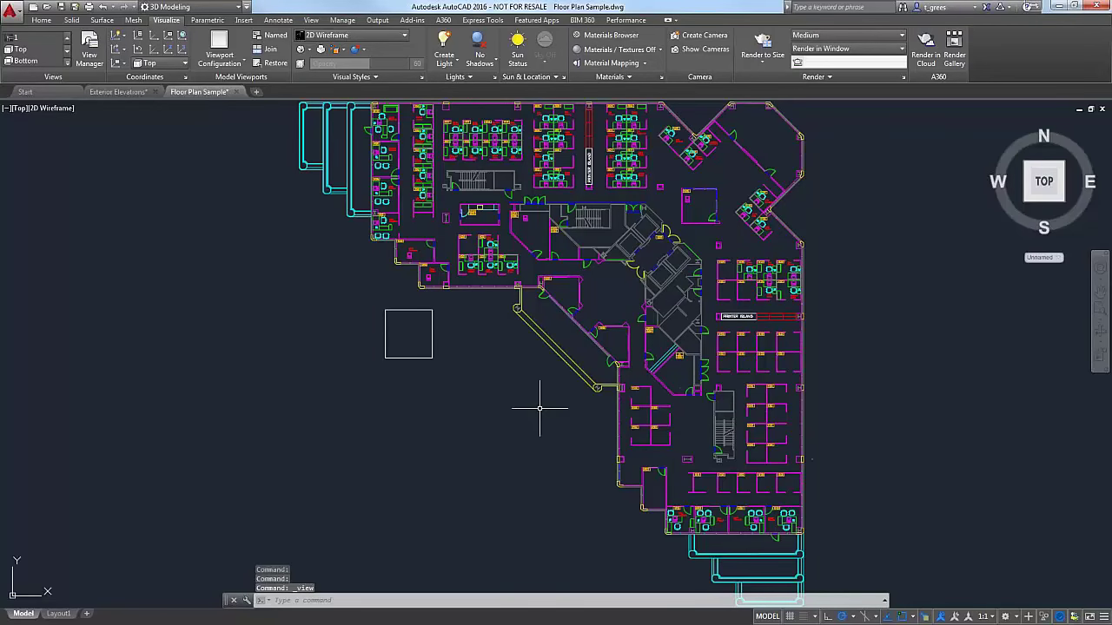
Make the SE Isometric preset view current in the View Manager and apply it to the floor plan.
{"action": "left_click", "coordinate": [88, 48]}
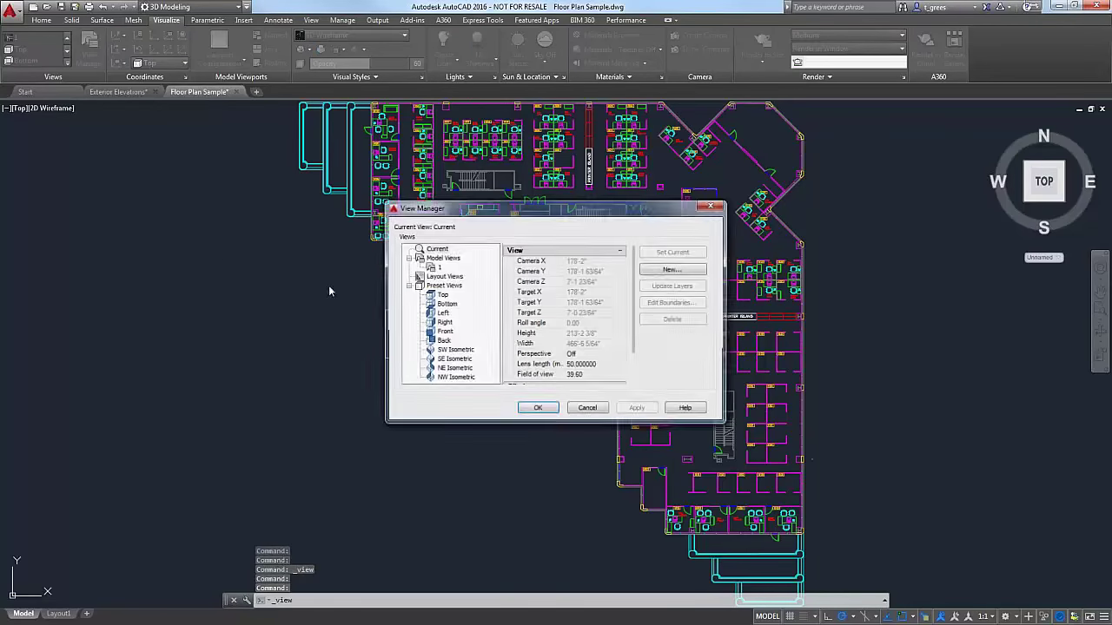
{"action": "left_click", "coordinate": [453, 360]}
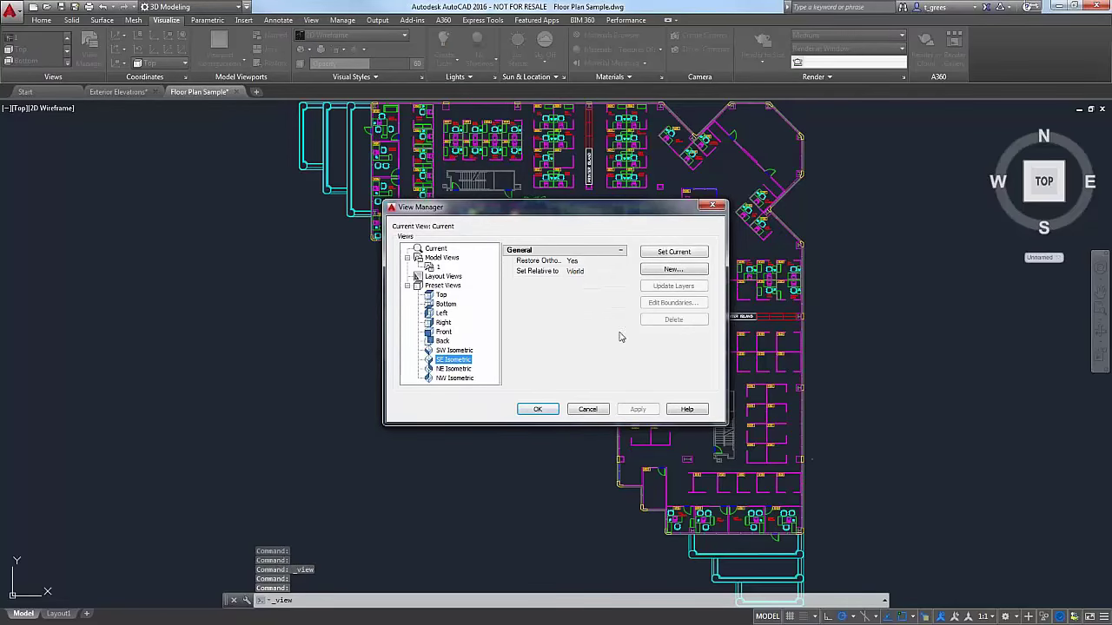
{"action": "left_click", "coordinate": [699, 253]}
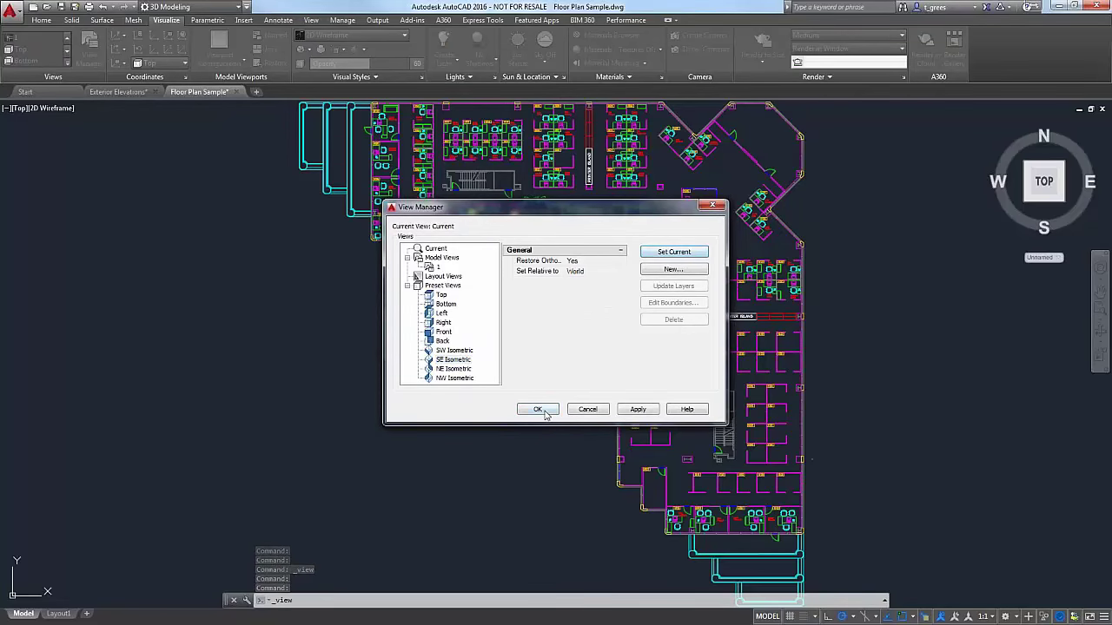
{"action": "left_click", "coordinate": [637, 409]}
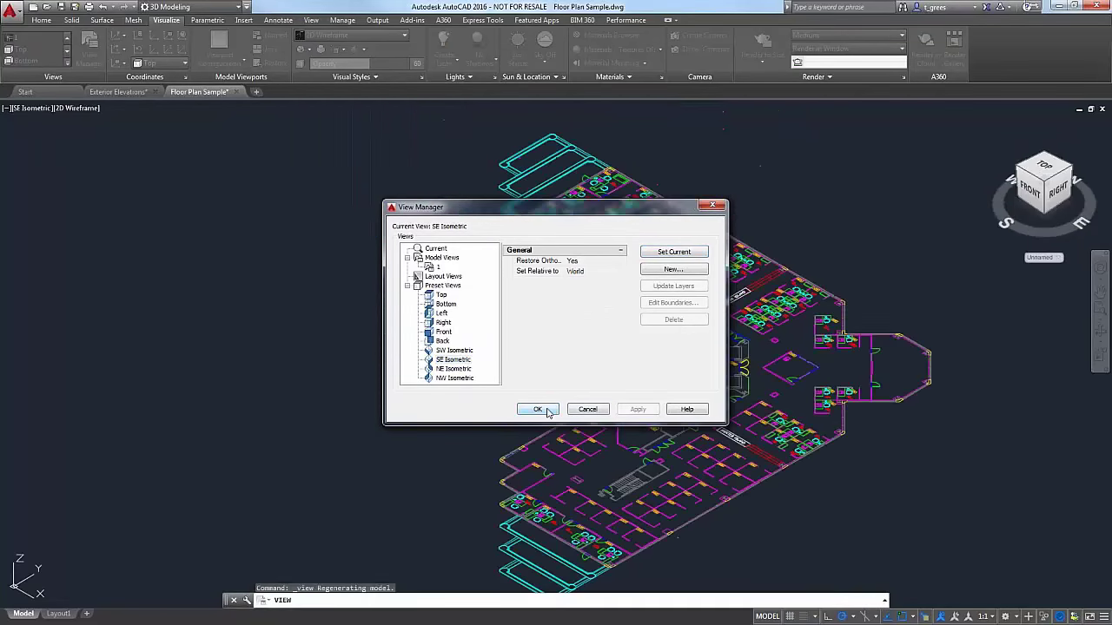
{"action": "left_click", "coordinate": [538, 410]}
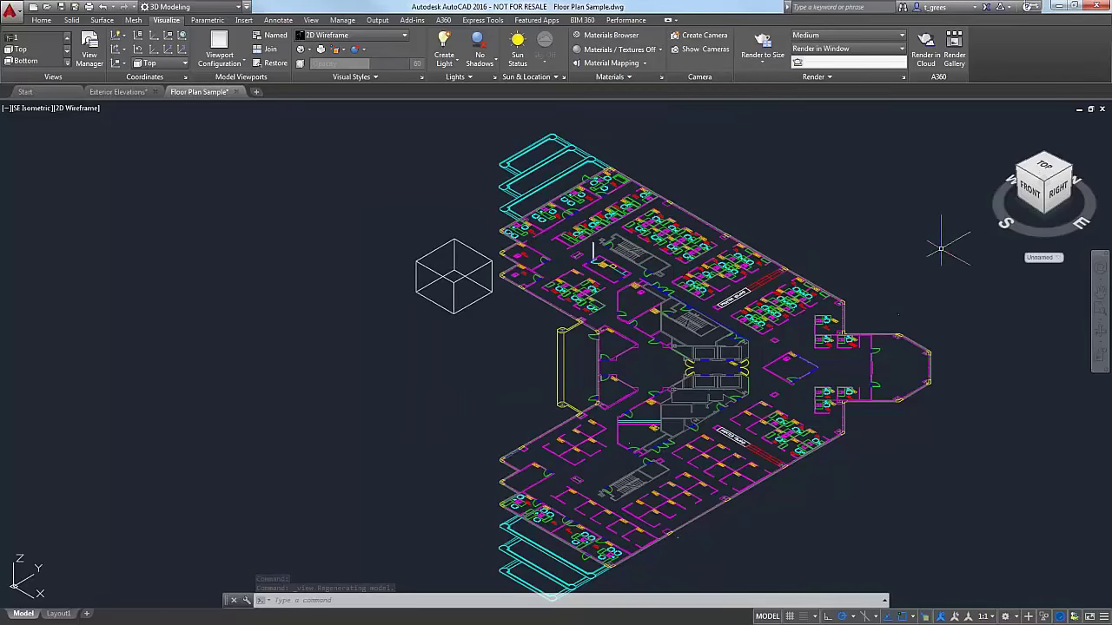
Switch the floor plan back to the Top view with the ViewCube.
{"action": "left_click_drag", "start_coordinate": [1047, 171], "coordinate": [1041, 175]}
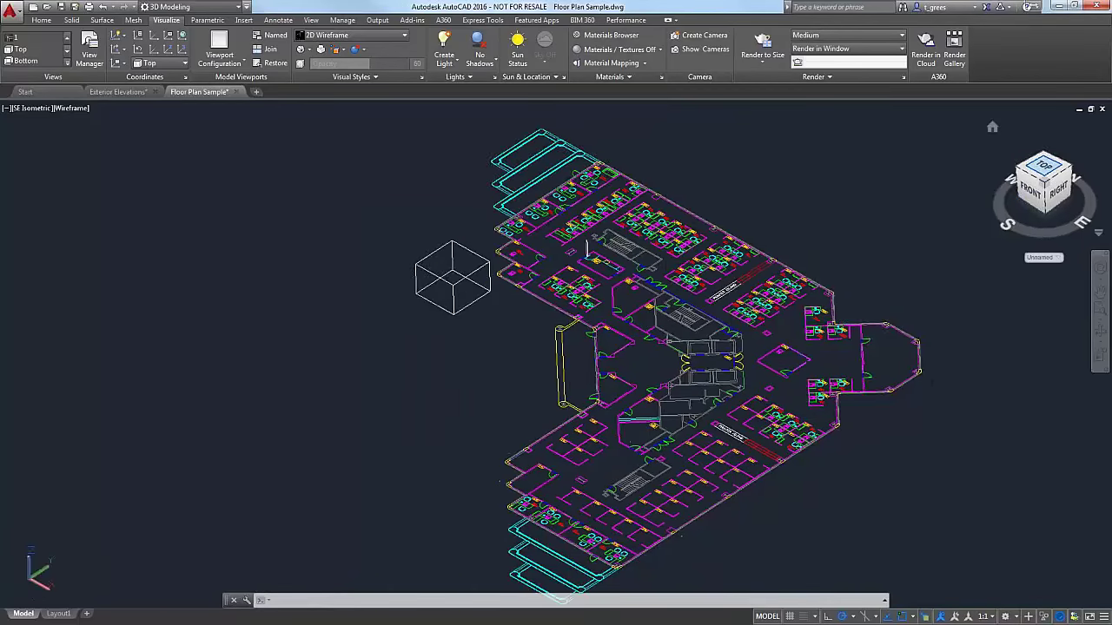
{"action": "left_click", "coordinate": [1044, 167]}
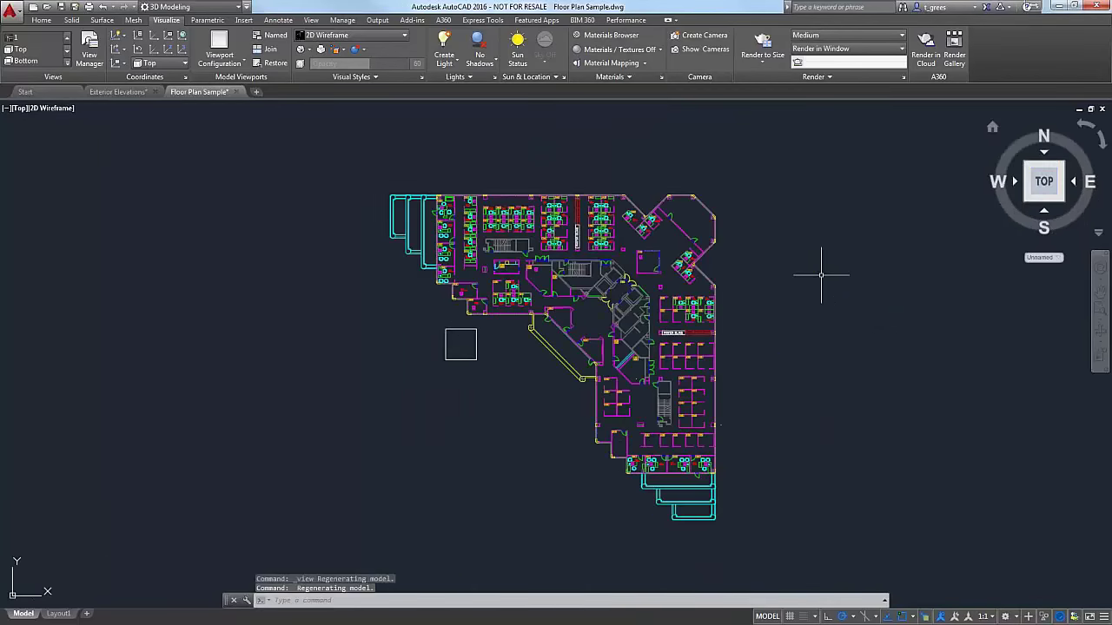